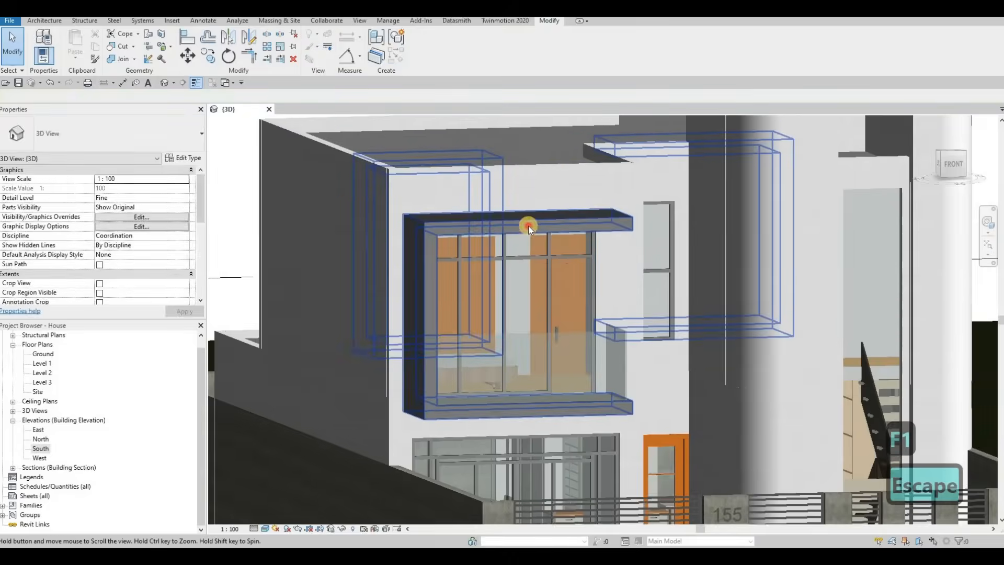
click(528, 225)
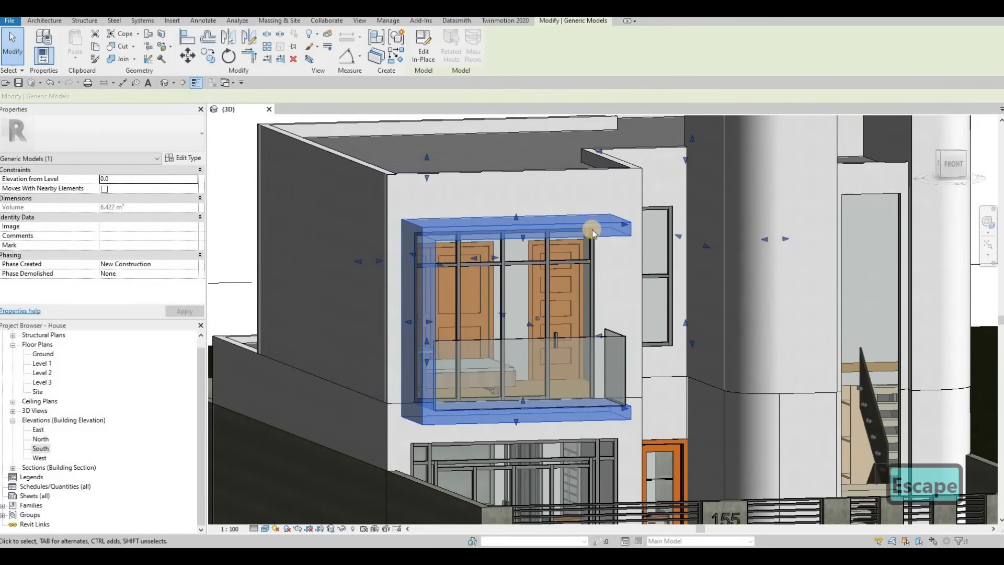
key(Escape)
key(Escape)
key(Escape)
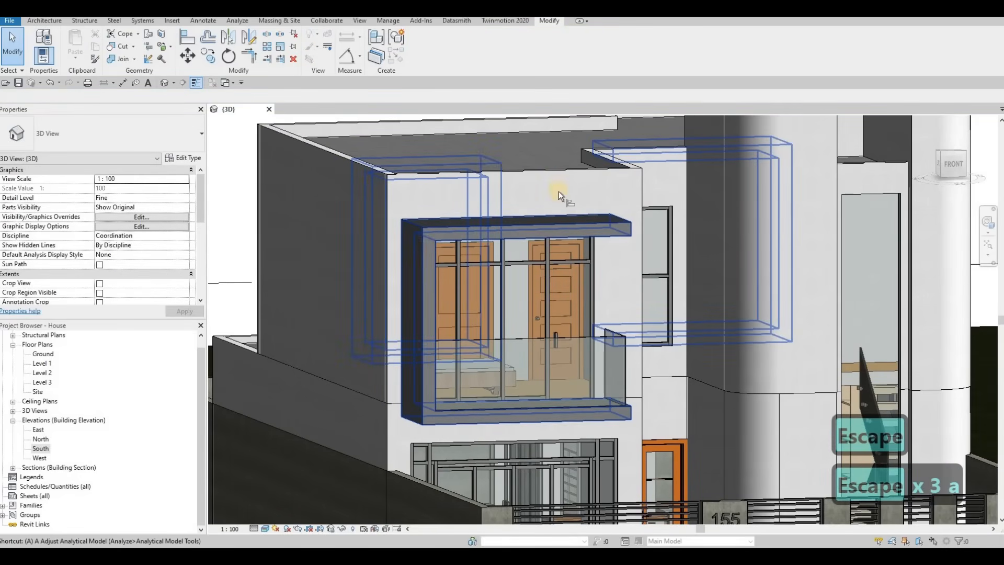
Align the window frame's top face with the roof edge using the Align tool.
key(a)
key(l)
shift+middle_drag(583, 274, 616, 316)
scroll(616, 318, up, 5)
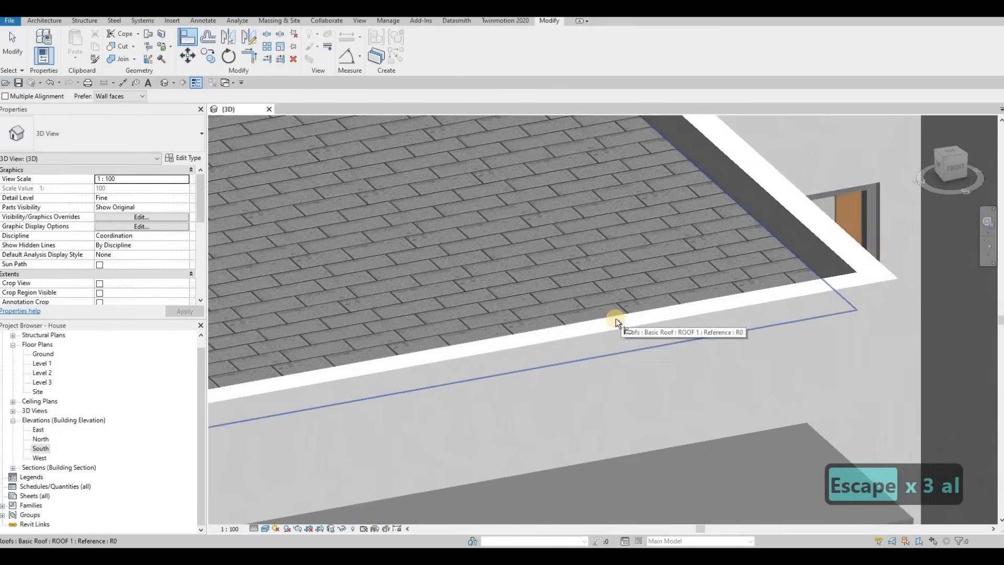
key(Tab)
click(624, 320)
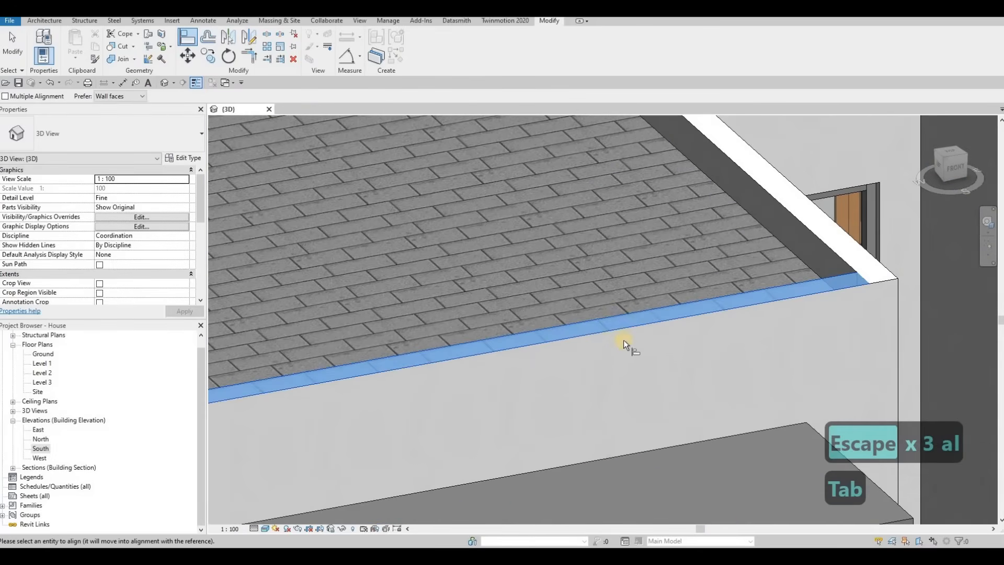
middle_drag(647, 477, 623, 344)
scroll(623, 343, down, 1)
click(622, 341)
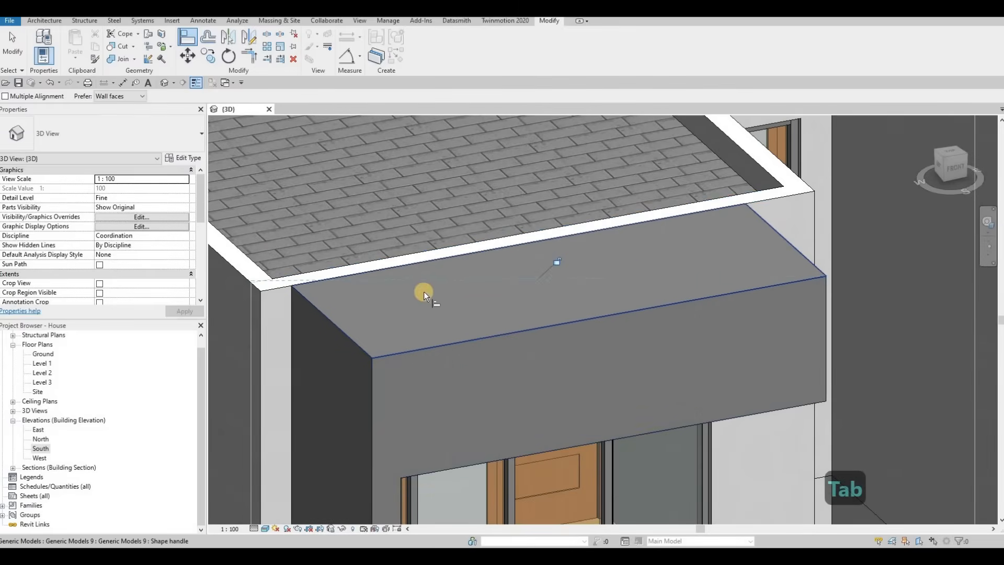
Align the frame's left side face with the adjoining exterior wall face.
middle_drag(236, 314, 412, 277)
click(506, 295)
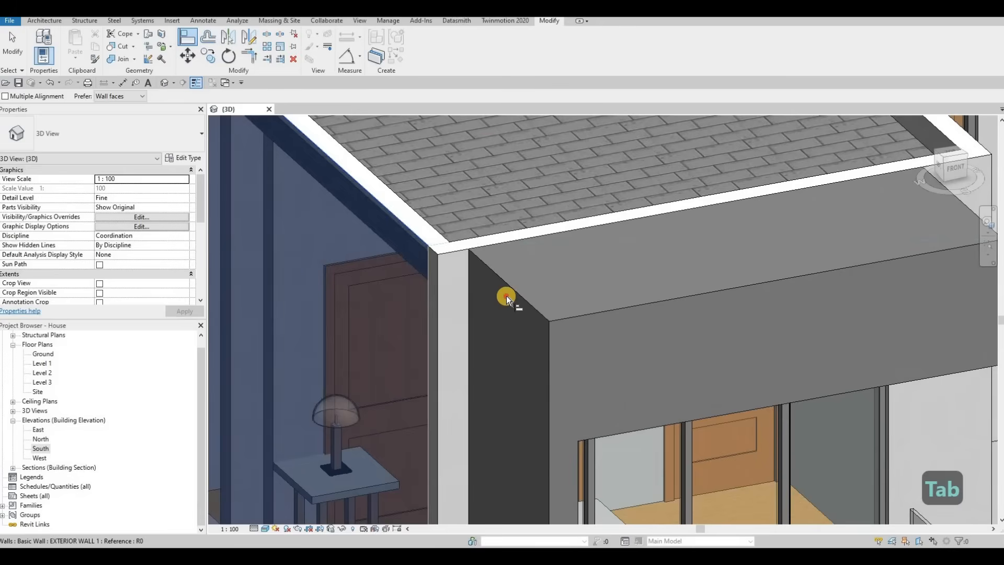
click(542, 320)
scroll(542, 311, down, 3)
middle_drag(542, 309, 487, 118)
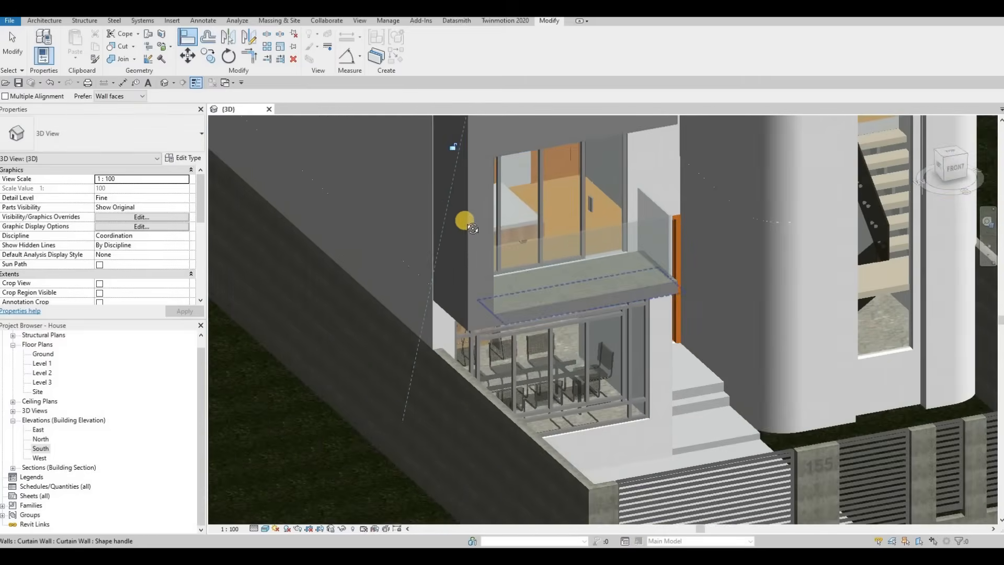
shift+middle_drag(521, 225, 688, 315)
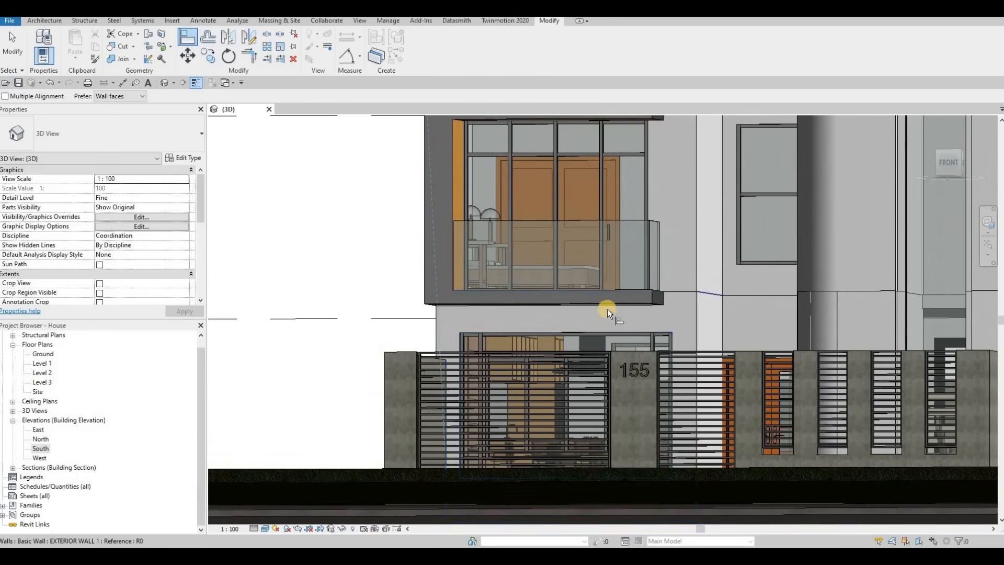
key(Escape)
key(Escape)
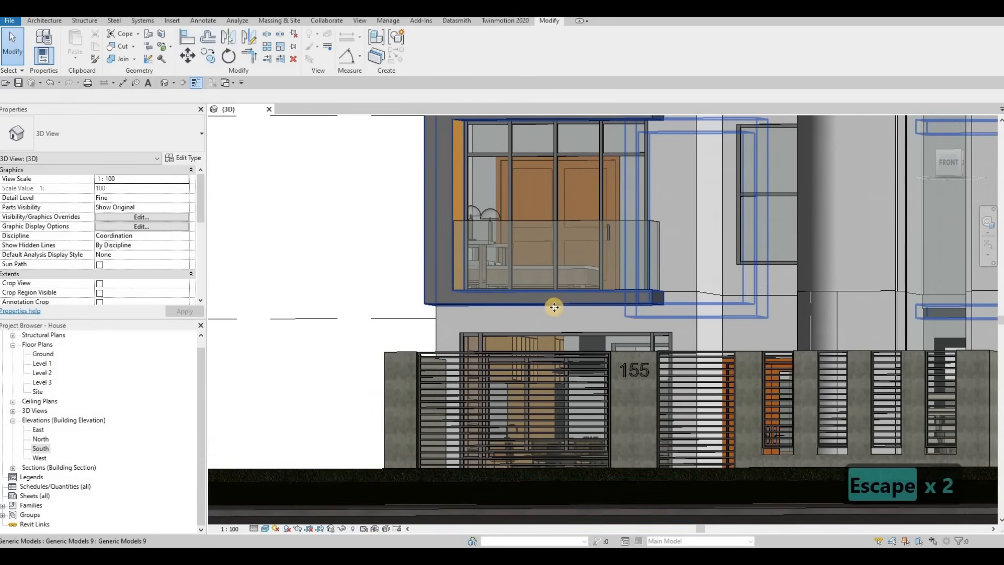
Align the frame's right end face with the exterior wall face beside it.
click(533, 311)
scroll(533, 313, up, 2)
drag(535, 316, 537, 318)
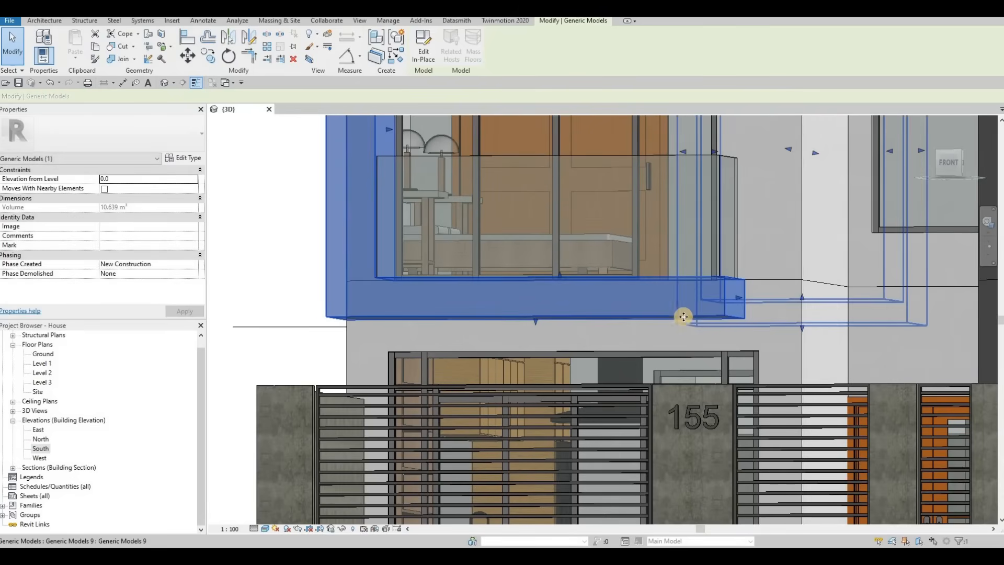
middle_drag(734, 304, 664, 313)
key(a)
key(l)
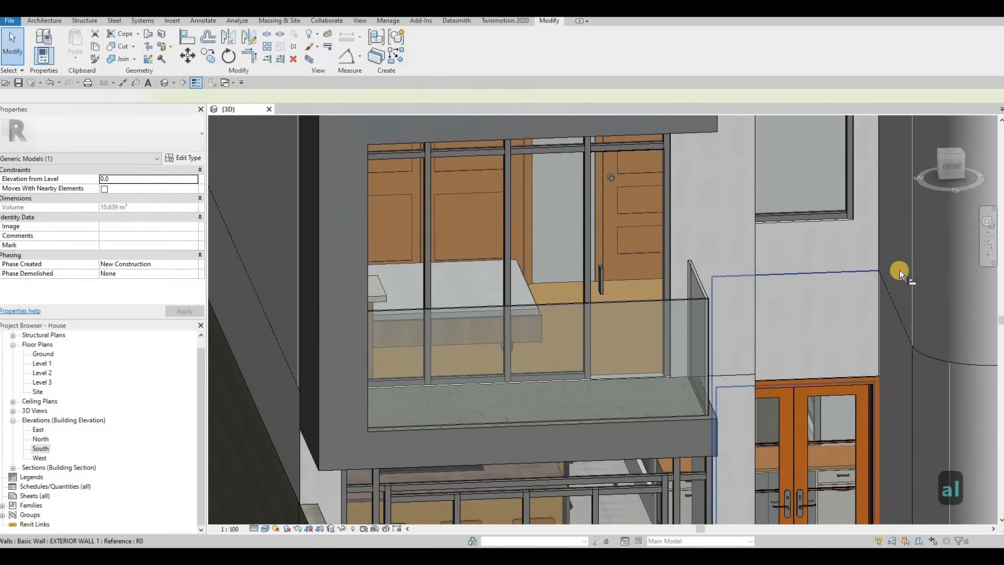
shift+middle_drag(641, 363, 331, 345)
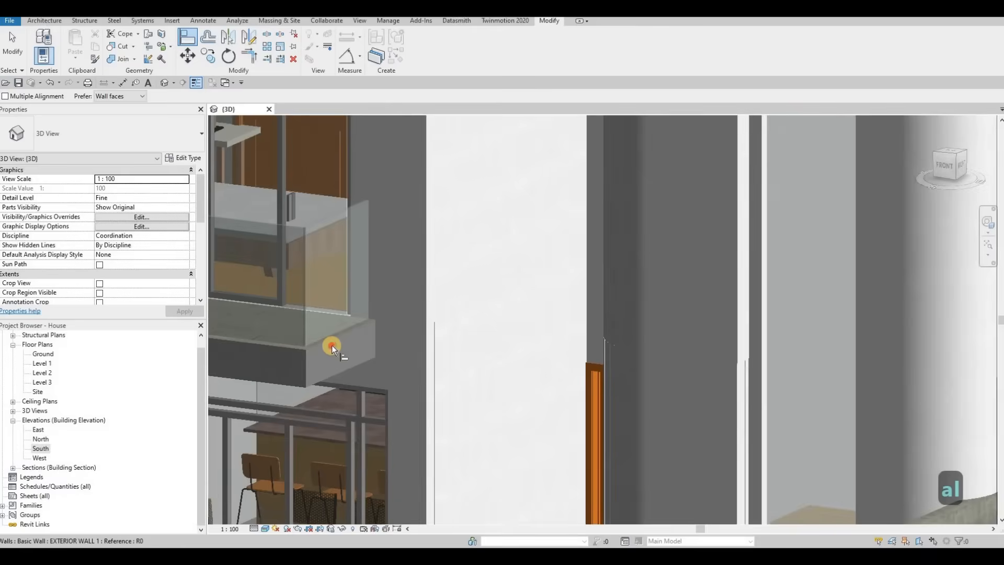
click(333, 346)
shift+middle_drag(477, 312, 520, 231)
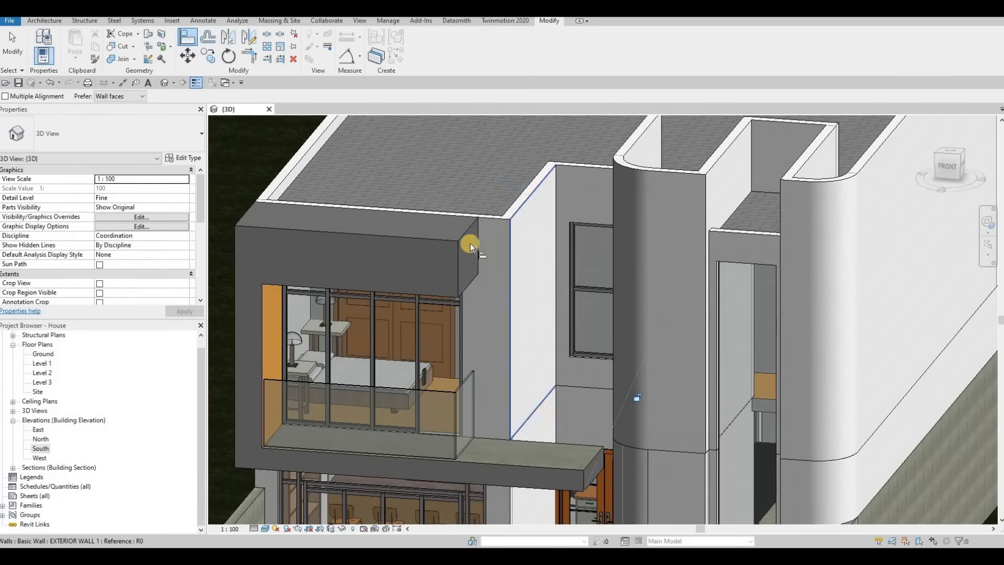
click(563, 216)
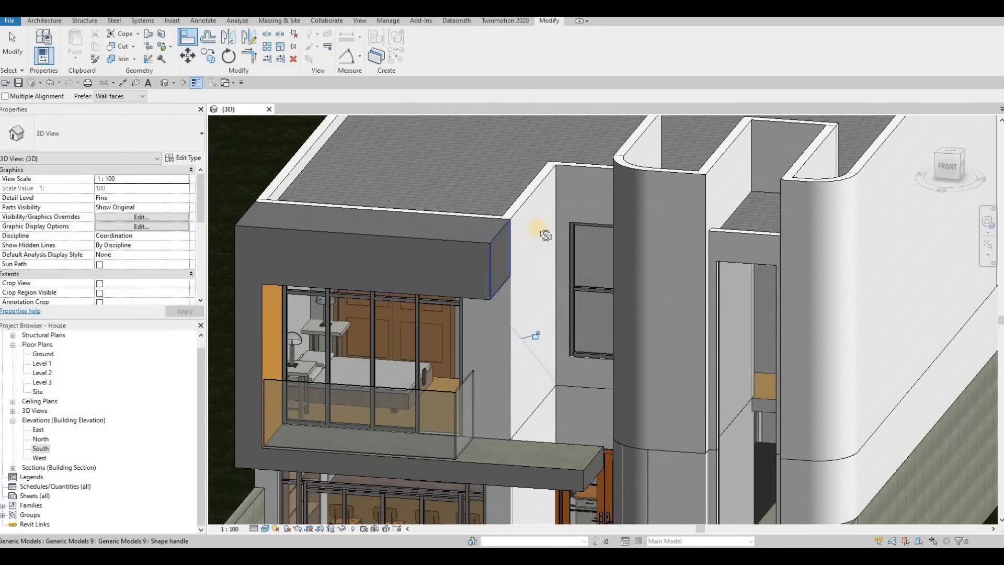
shift+middle_drag(546, 235, 582, 375)
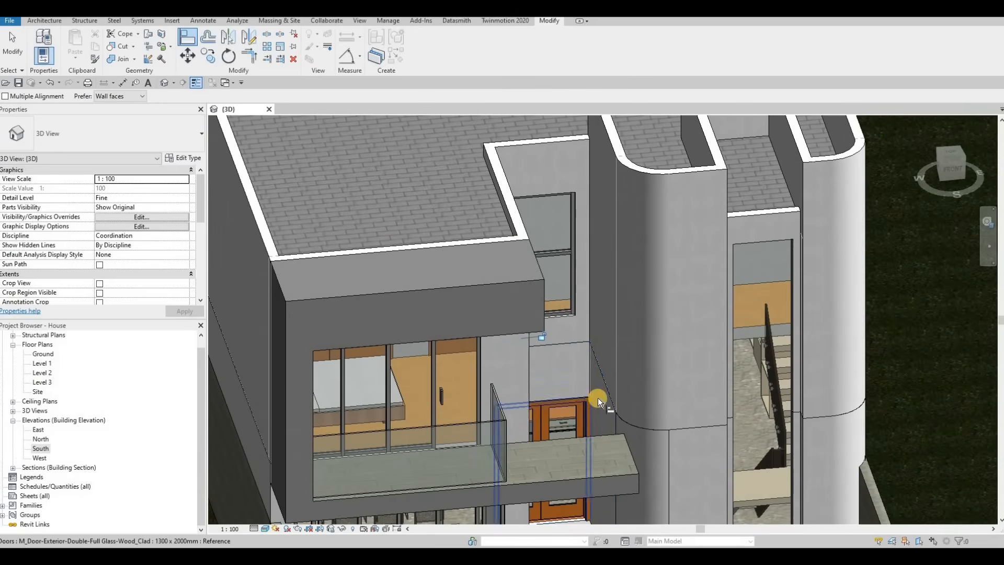
key(Escape)
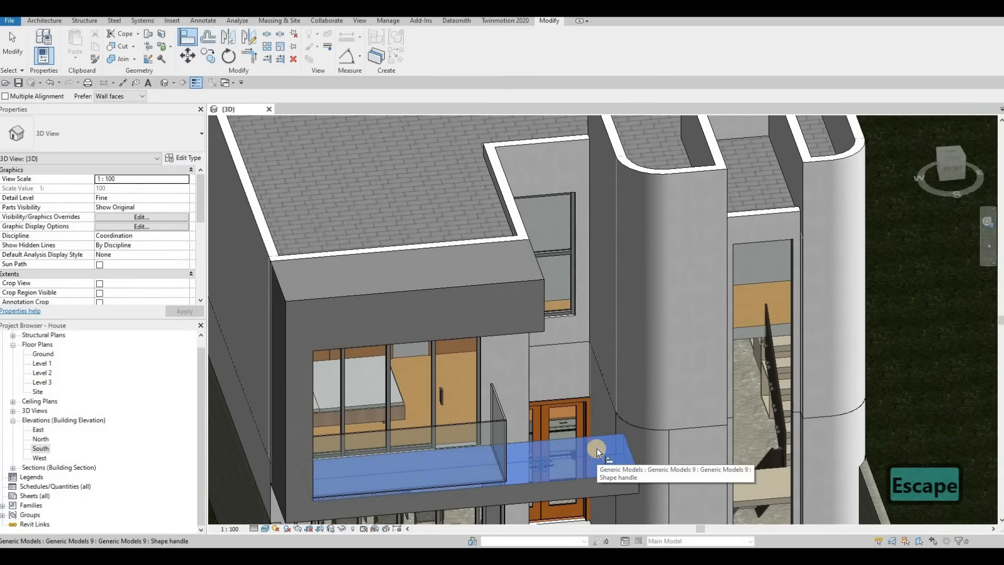
key(Escape)
key(Escape)
Select the frame generic model and open it for in-place editing.
click(573, 482)
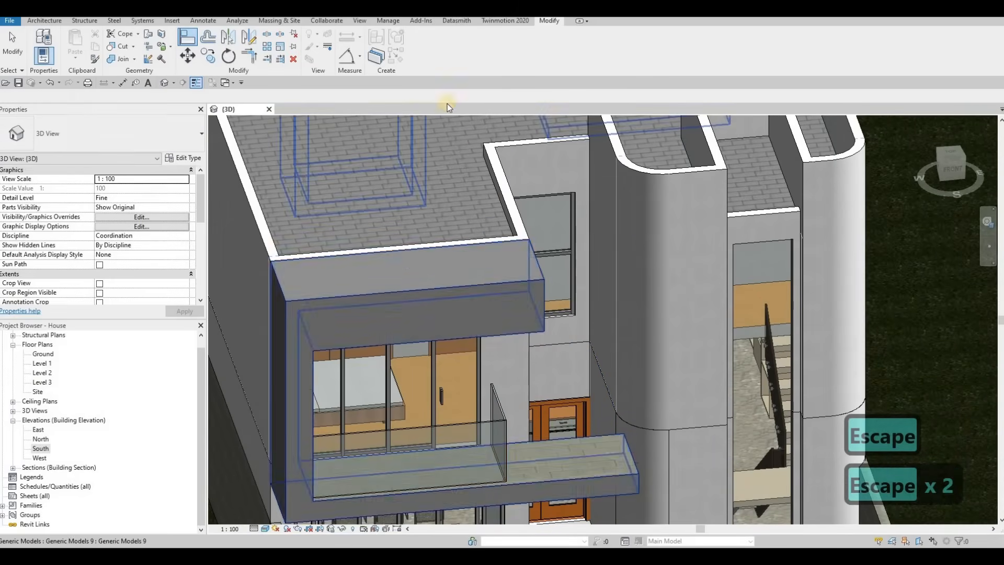
click(414, 59)
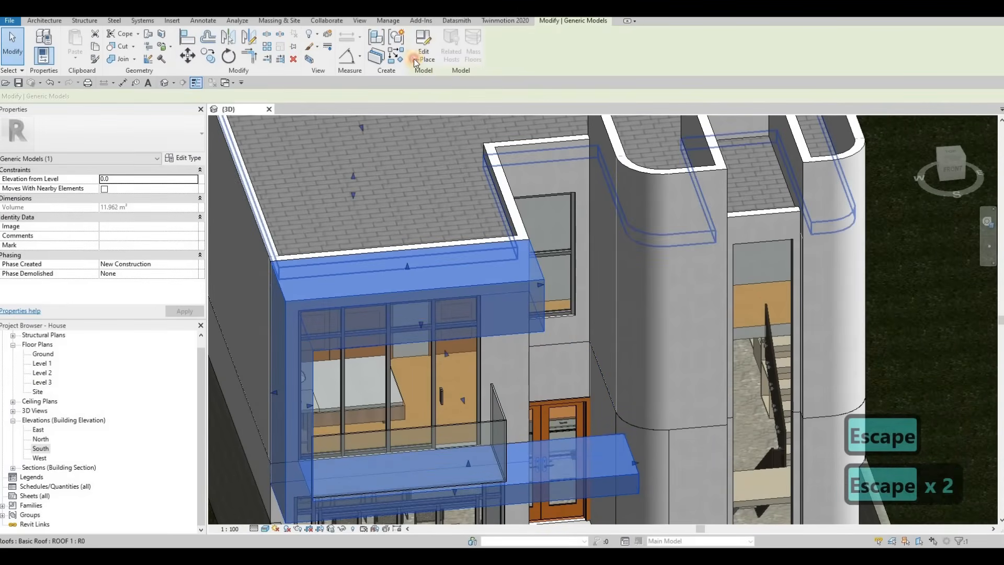
Copy the Glulam 28c material name from the balcony slab extrusion's properties.
click(595, 466)
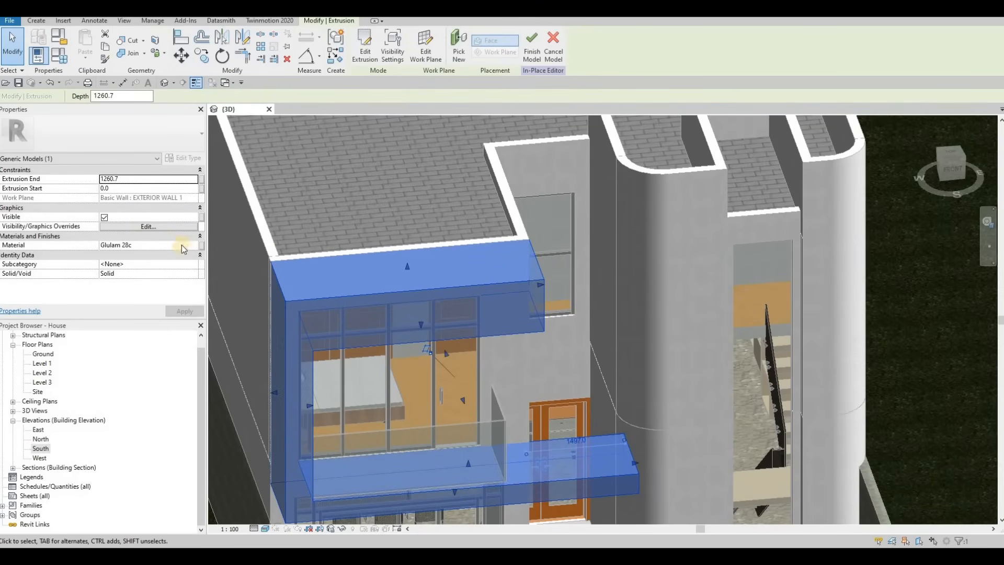
click(140, 244)
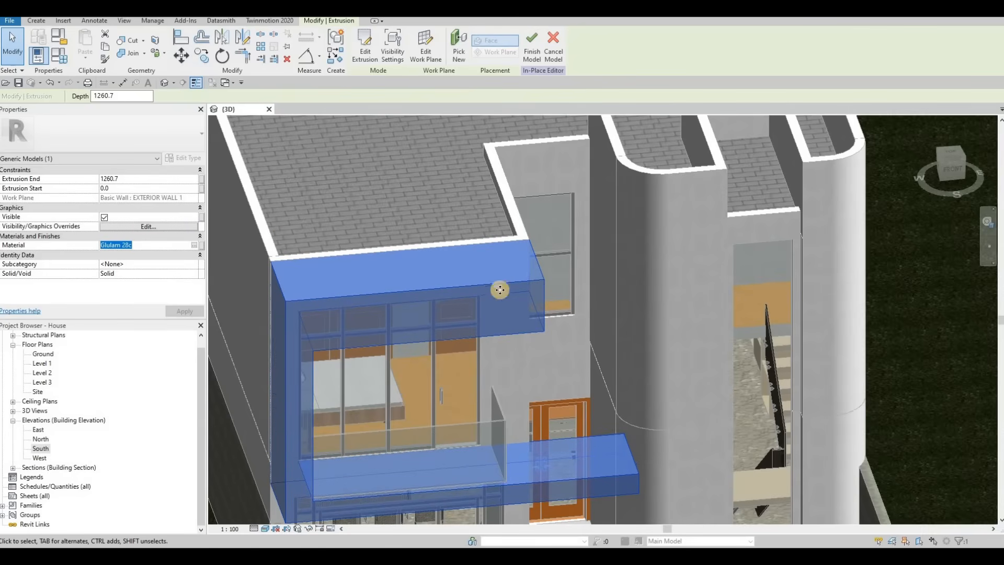
key(ctrl+c)
key(Escape)
key(Escape)
Open the South elevation view.
shift+middle_drag(363, 298, 10, 135)
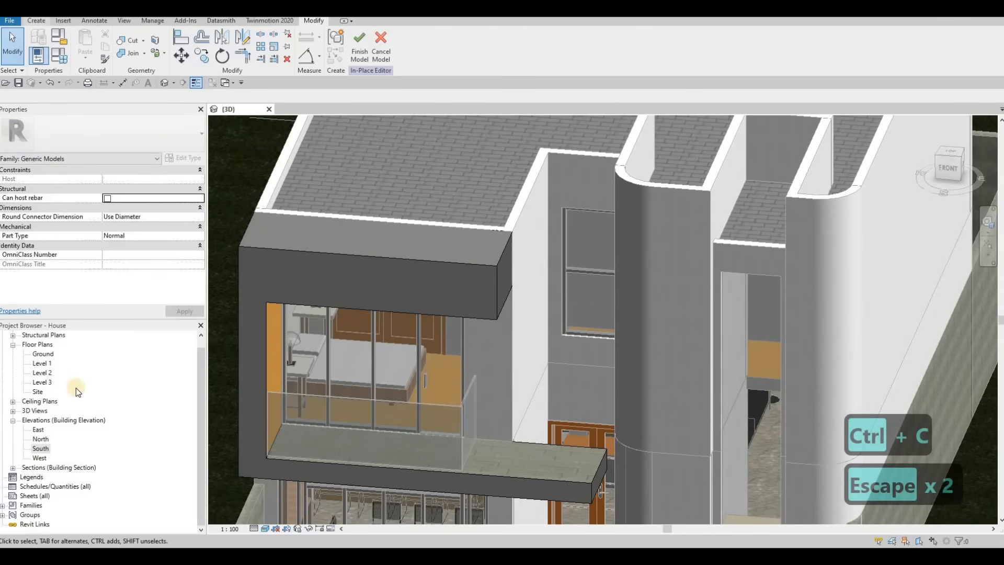
double_click(40, 448)
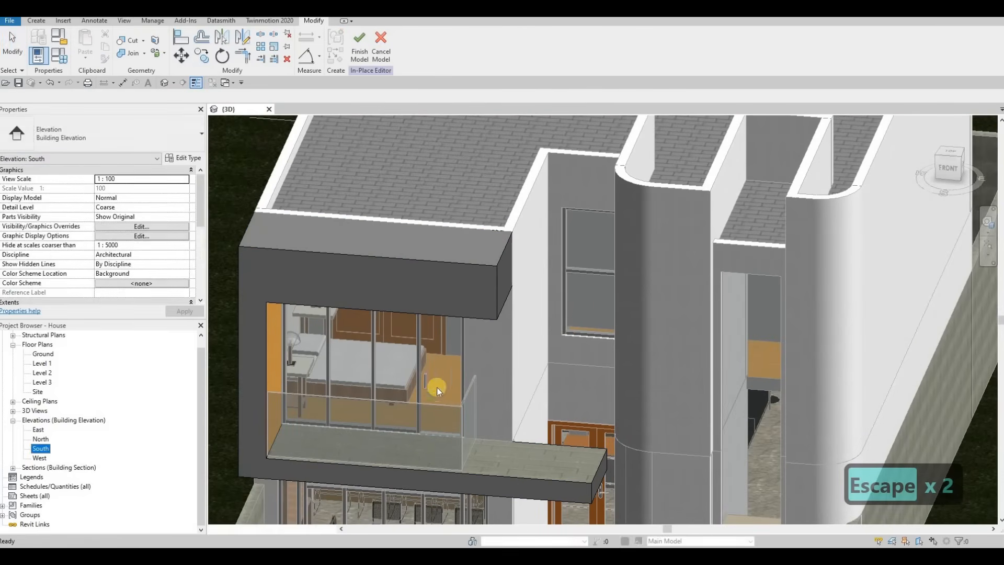
scroll(617, 309, up, 5)
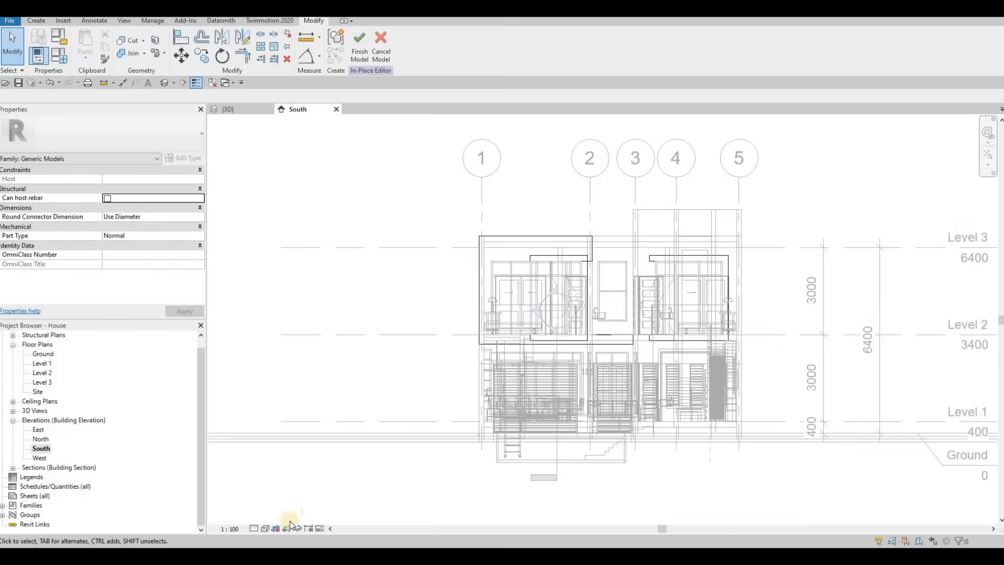
Set the South elevation's visual style to Consistent Colors.
click(268, 529)
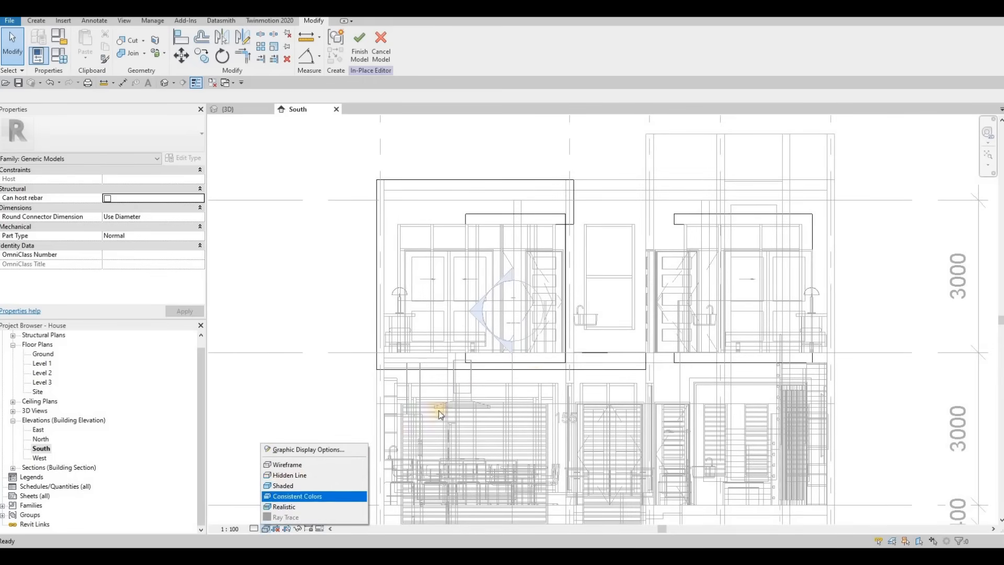
click(283, 475)
click(264, 529)
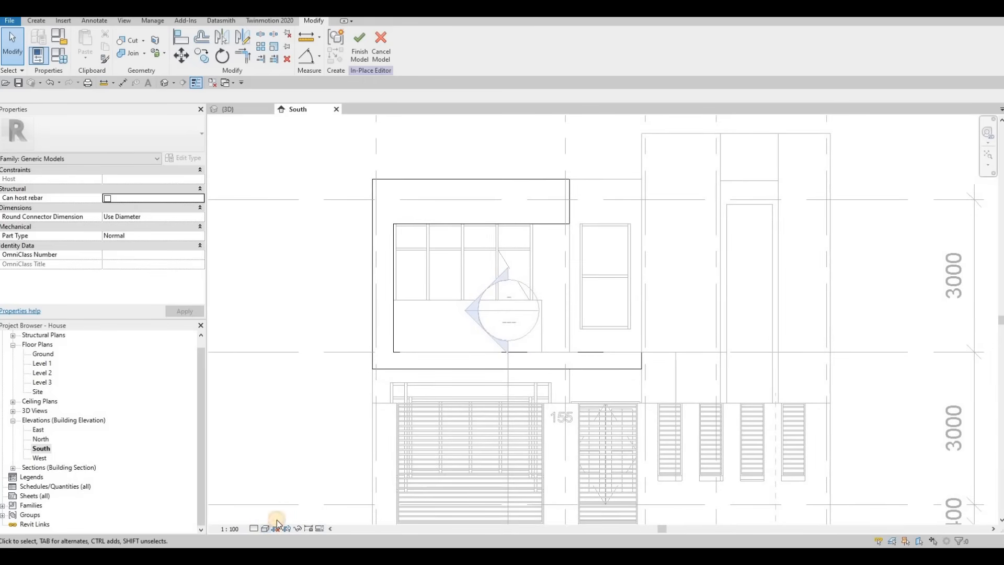
click(296, 496)
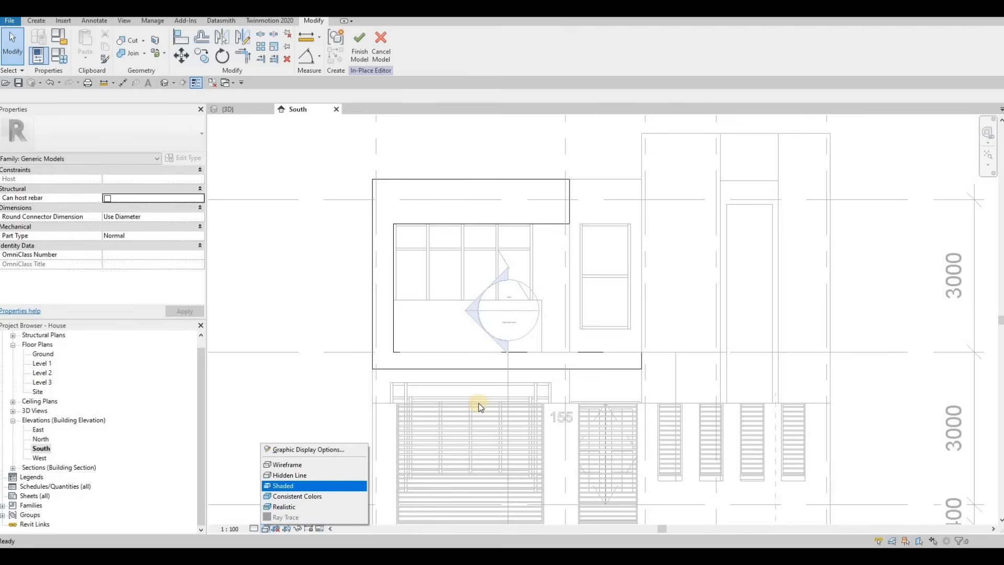
middle_drag(499, 361, 405, 348)
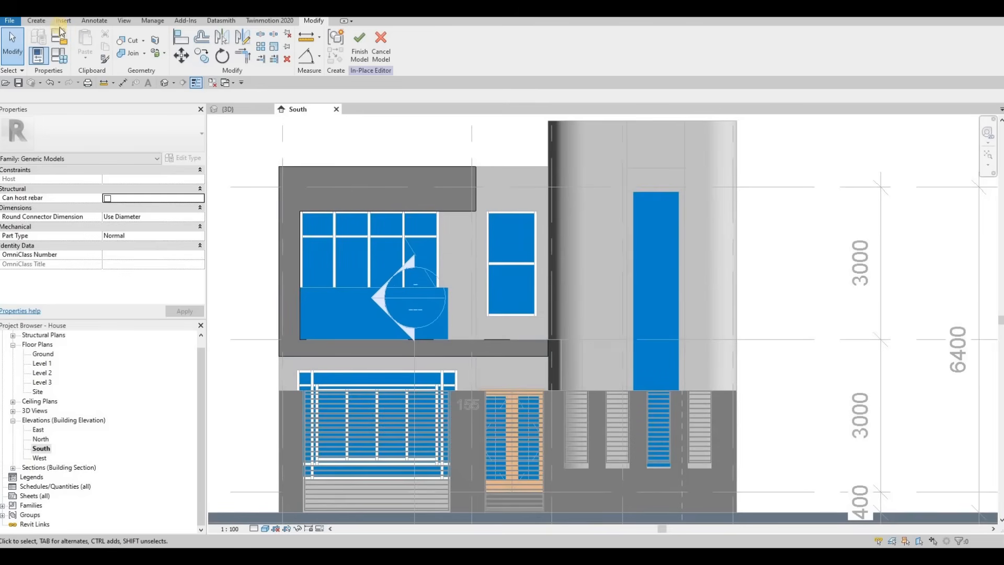
Create an extrusion on the exterior wall, sketching a rectangle about 1497 mm wide below the window.
click(36, 21)
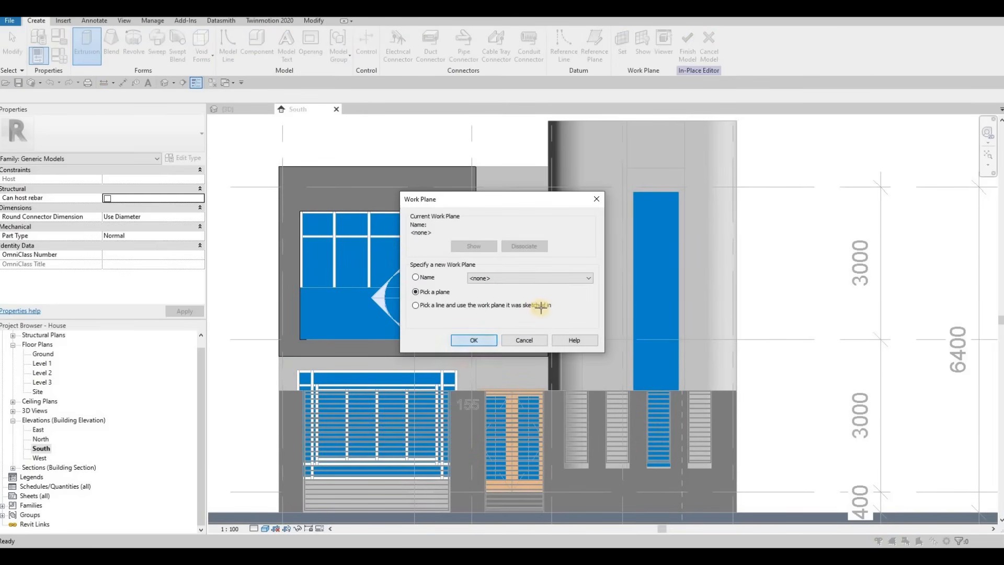
click(342, 170)
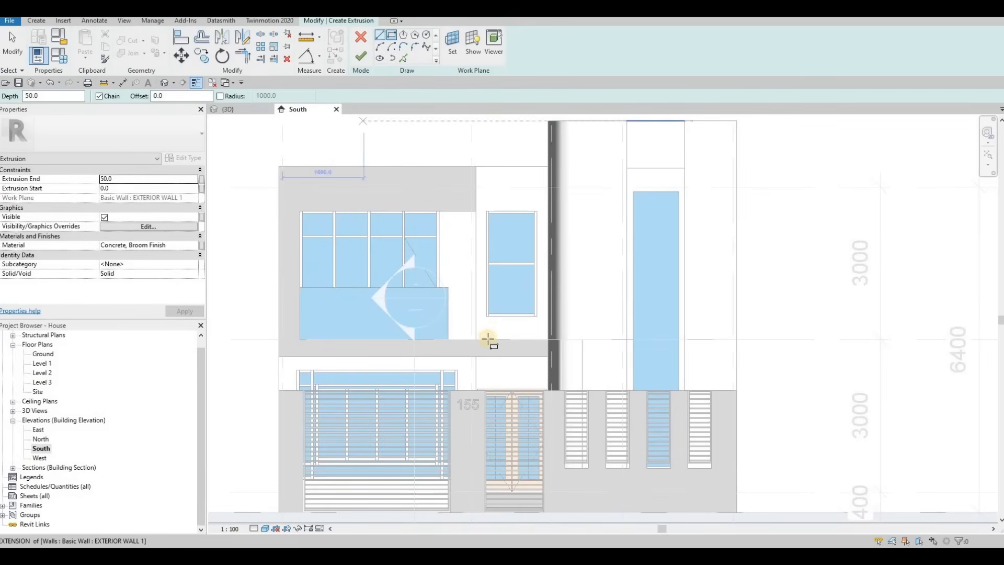
scroll(474, 340, up, 2)
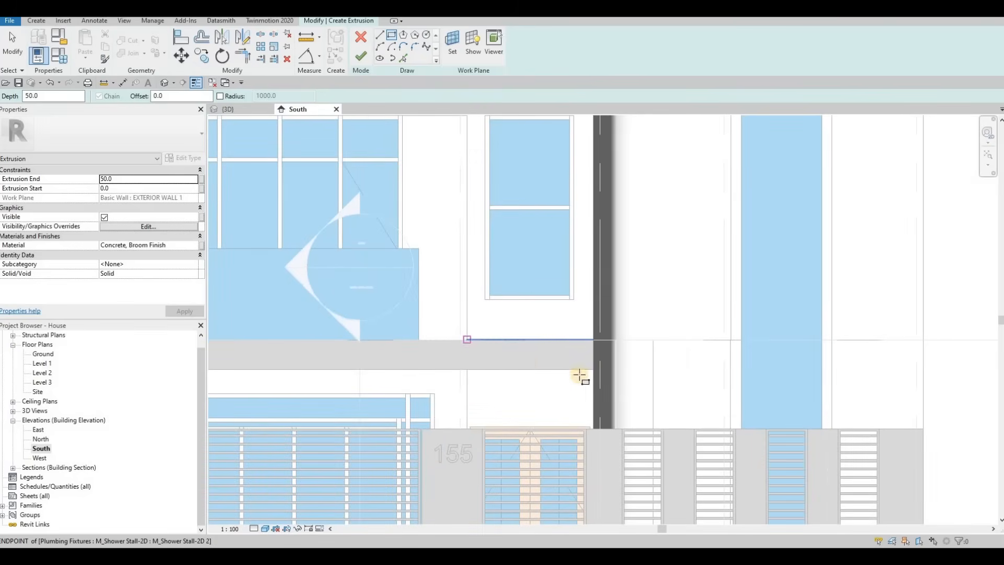
click(467, 340)
click(362, 55)
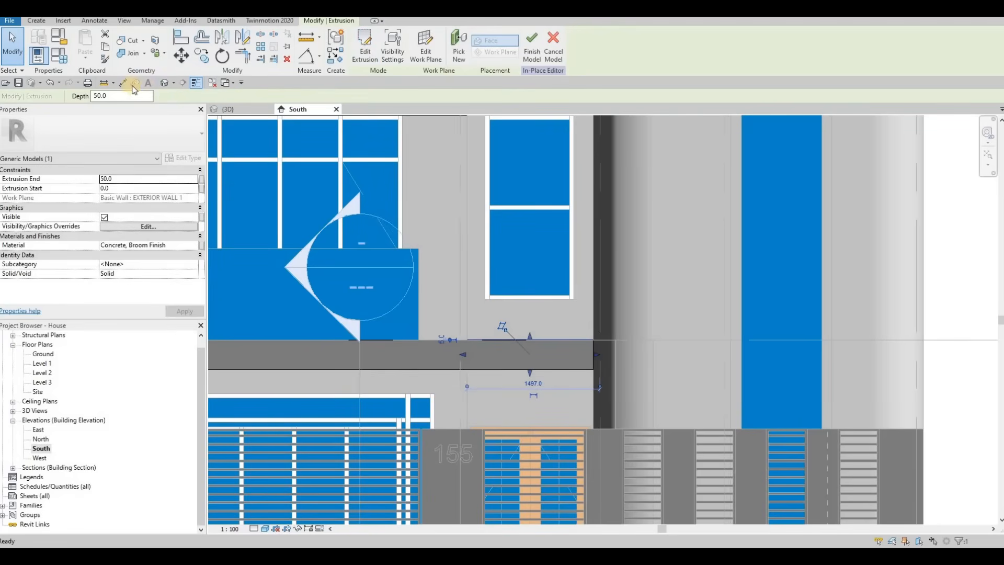
Switch to the 3D view and align the new extrusion's end face to the balcony slab's front edge.
click(163, 83)
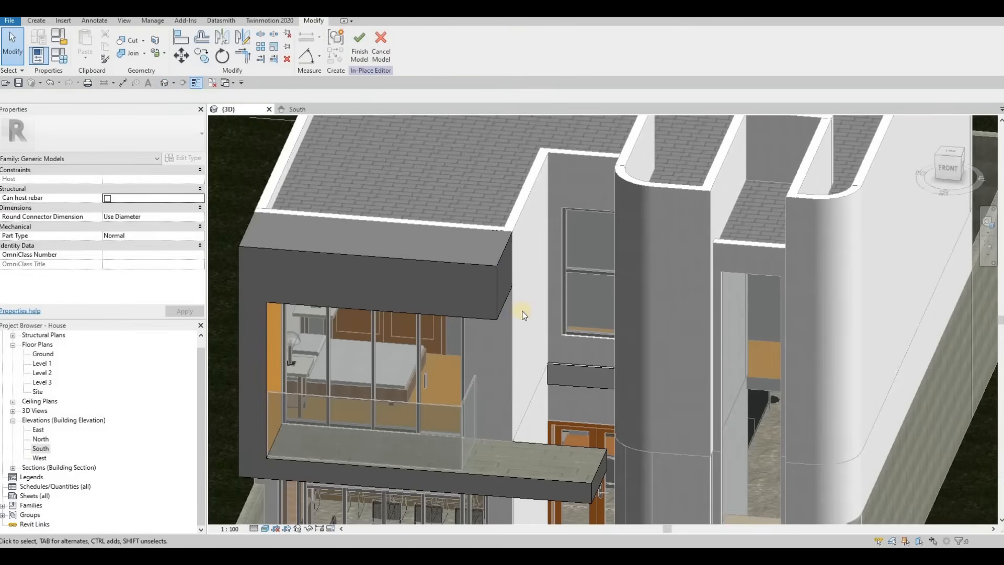
shift+middle_drag(555, 382, 567, 389)
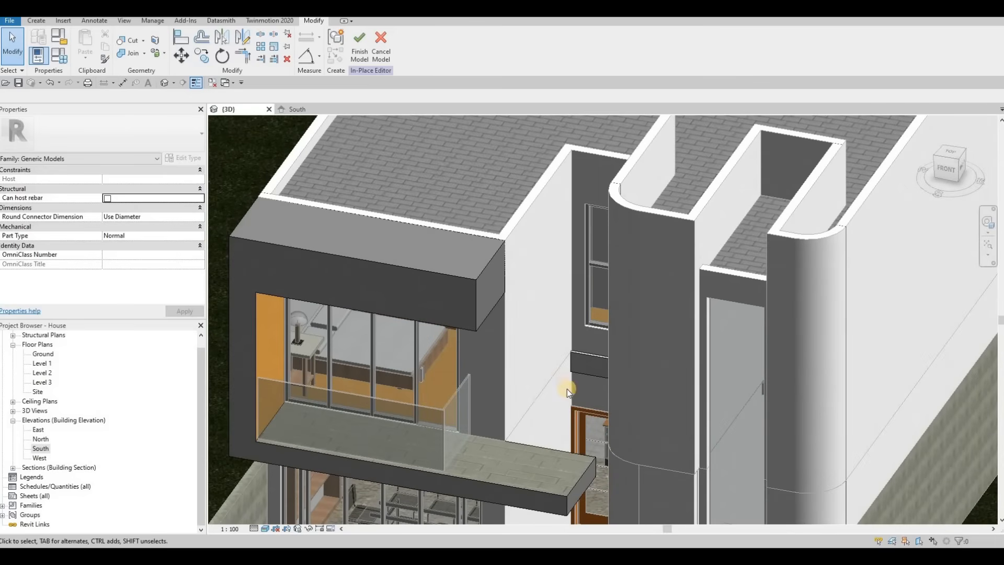
key(l)
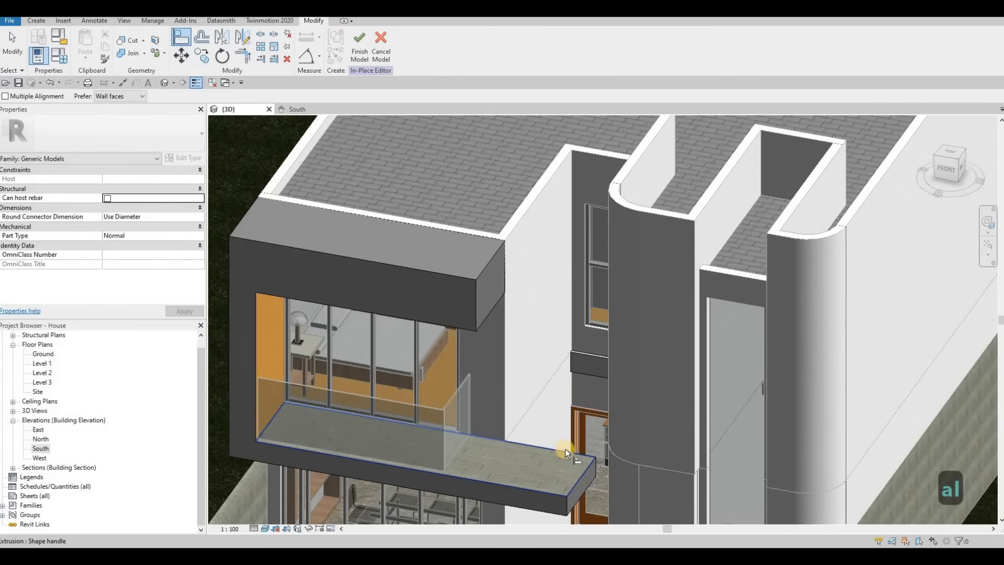
click(566, 449)
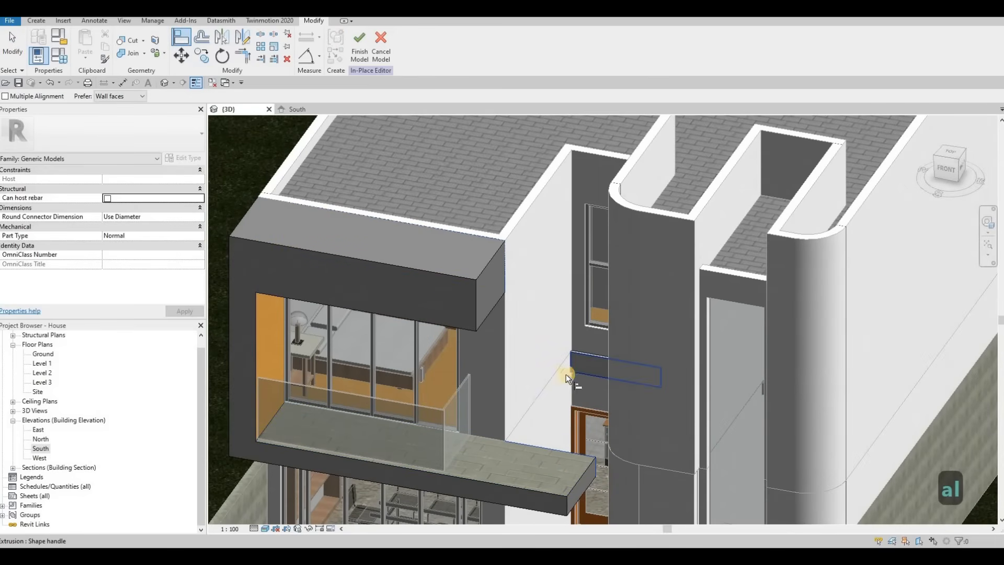
click(566, 375)
shift+middle_drag(541, 419, 594, 413)
key(Escape)
key(Escape)
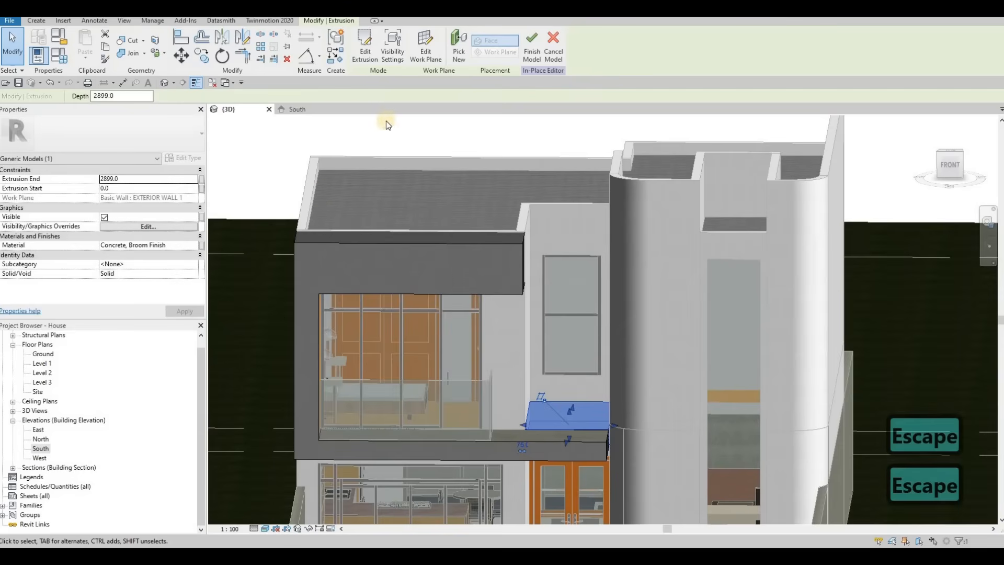
Paste Glulam 28c as the extrusion's material.
click(177, 246)
key(ctrl+v)
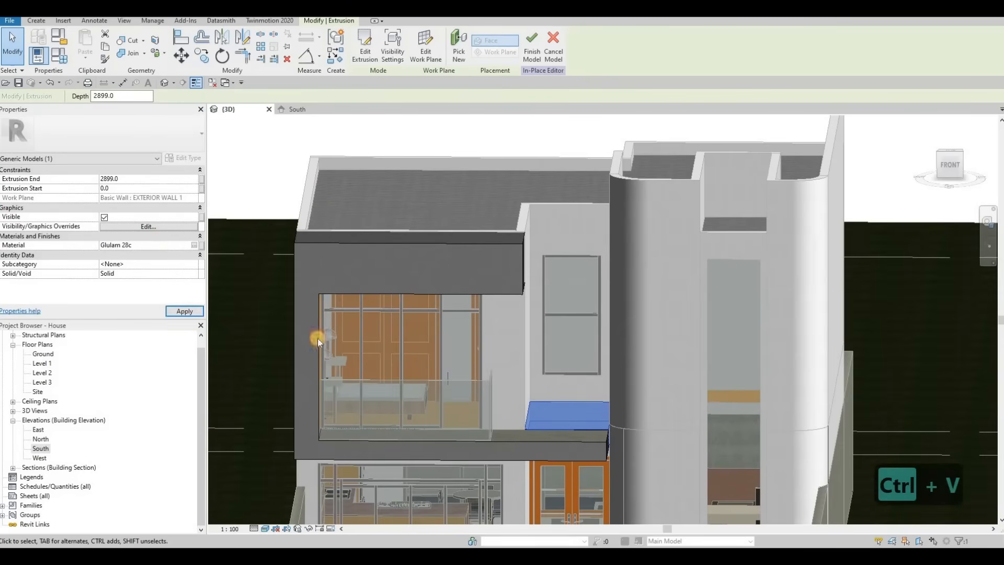
shift+middle_drag(445, 323, 271, 272)
Set the extrusion's material to Concrete, C25/30 from the AEC concrete materials library.
click(198, 246)
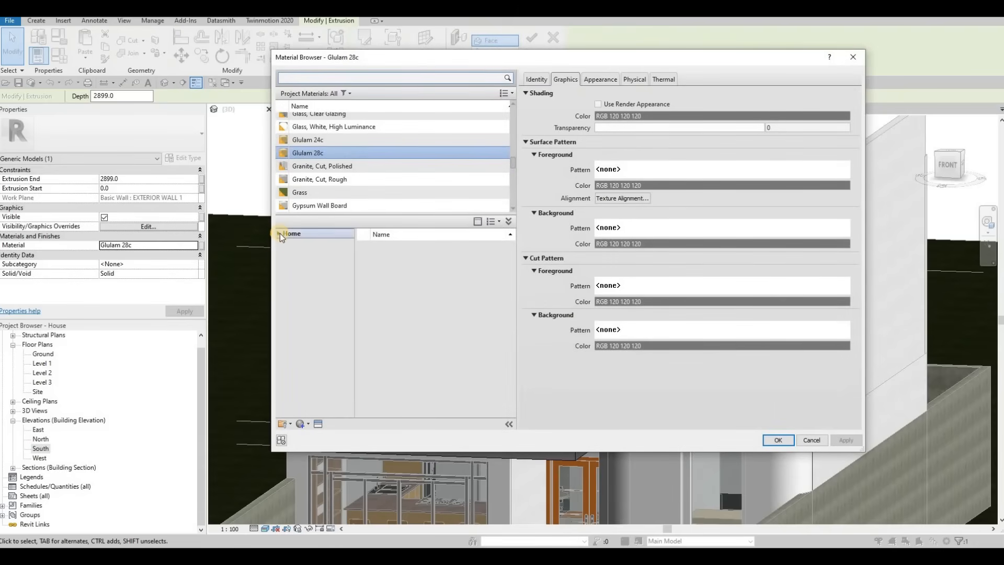
click(308, 254)
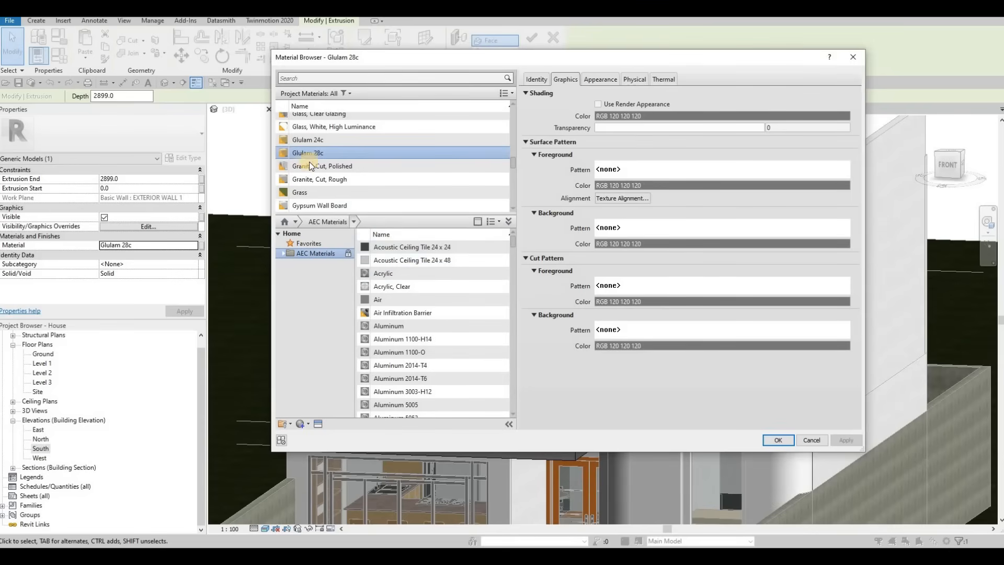
click(314, 80)
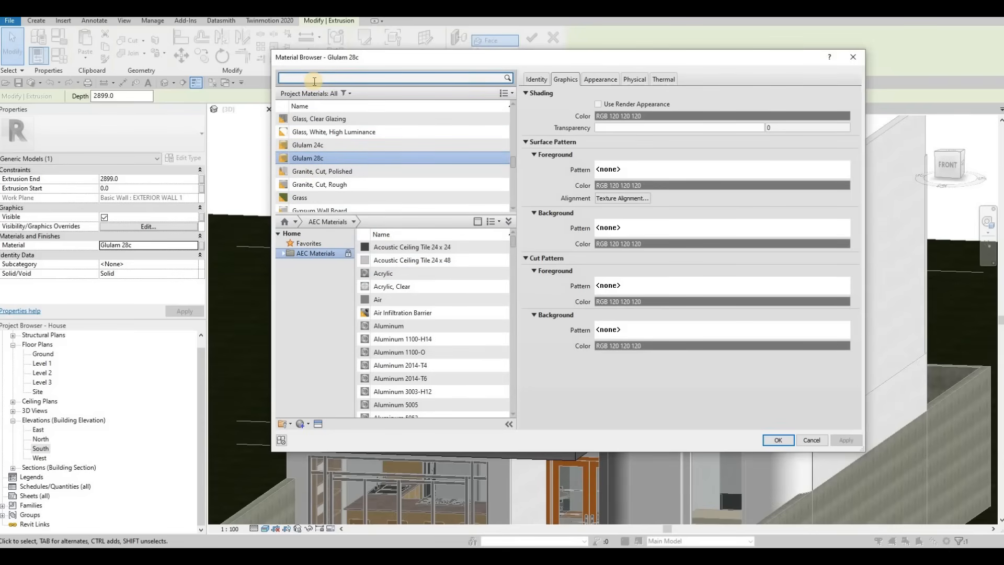
click(283, 253)
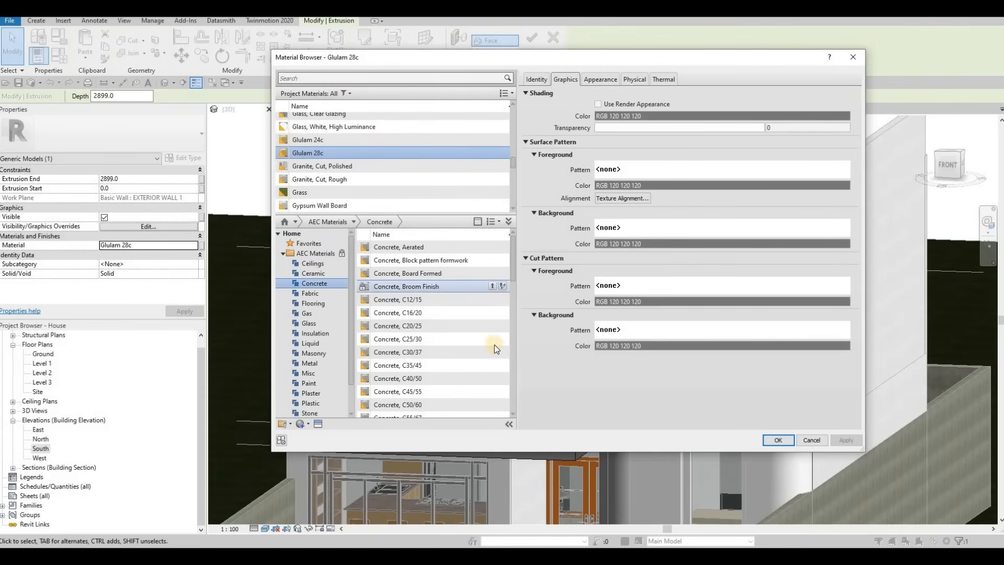
click(494, 339)
click(840, 441)
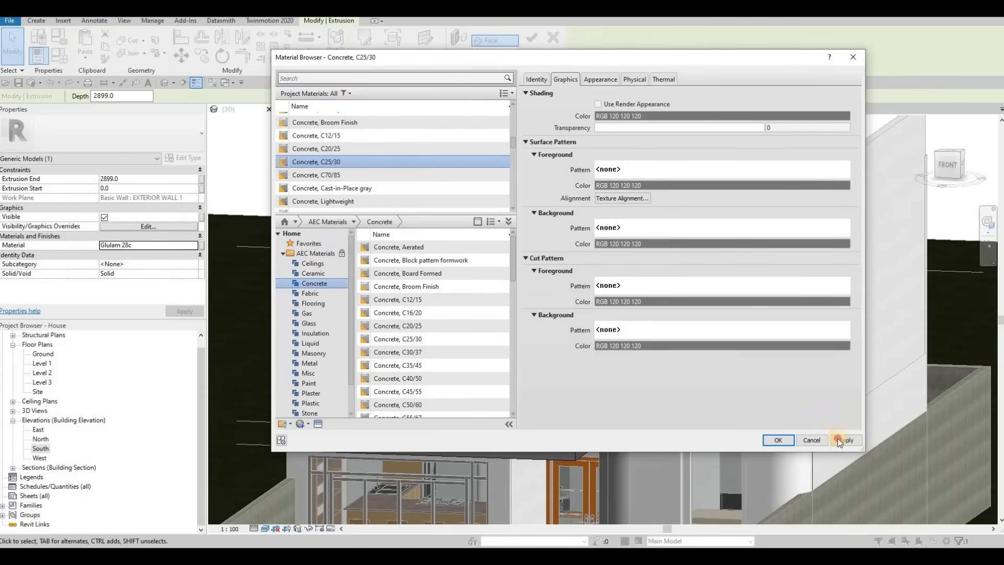
click(778, 441)
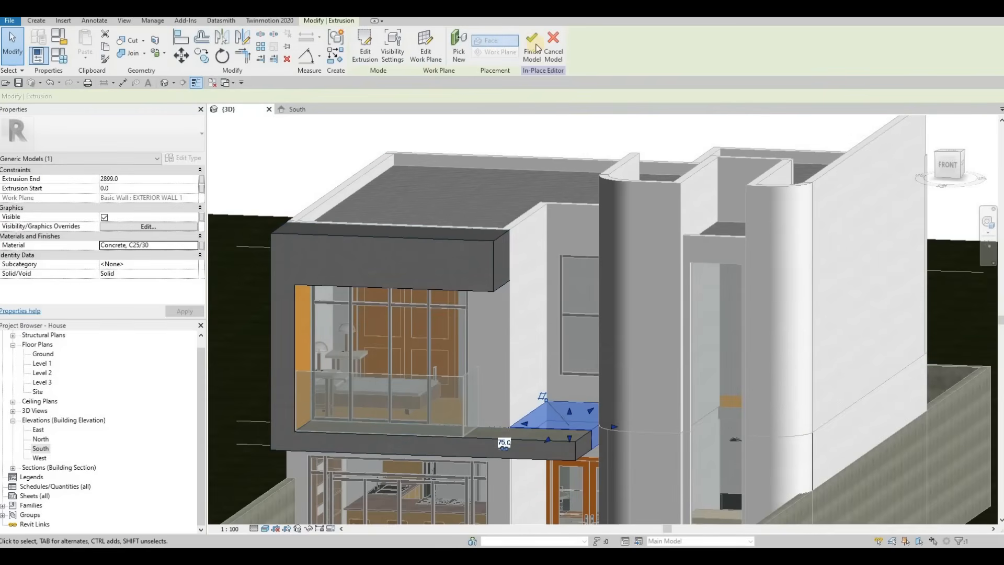
Finish the in-place model.
click(532, 47)
scroll(689, 418, down, 2)
key(Escape)
key(Escape)
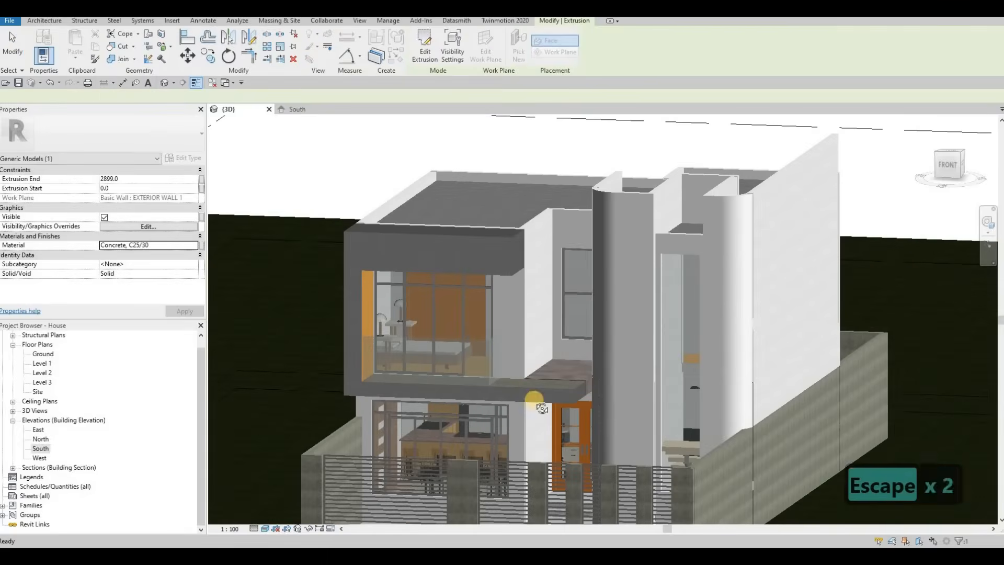
Orbit and zoom around the house to inspect the new window frame, canopy and balcony extrusions.
shift+middle_drag(610, 432, 371, 293)
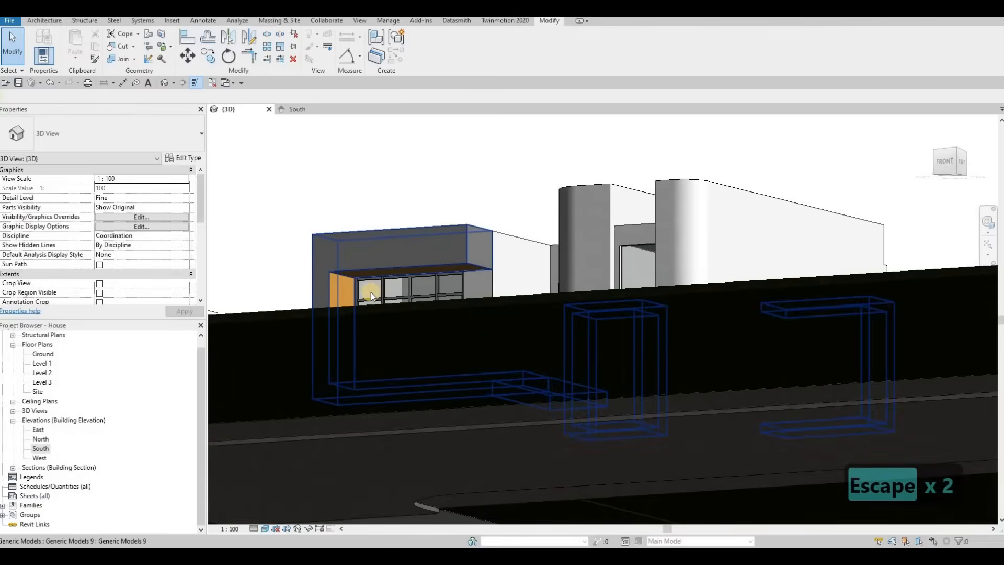
scroll(398, 309, up, 3)
scroll(403, 301, up, 2)
middle_drag(263, 317, 412, 291)
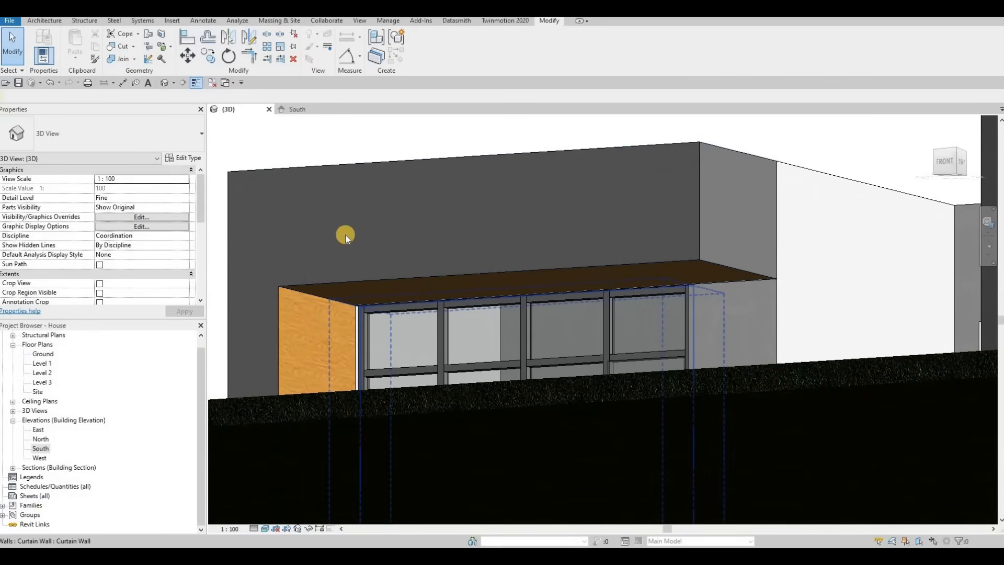
middle_drag(344, 337, 353, 256)
scroll(353, 256, down, 1)
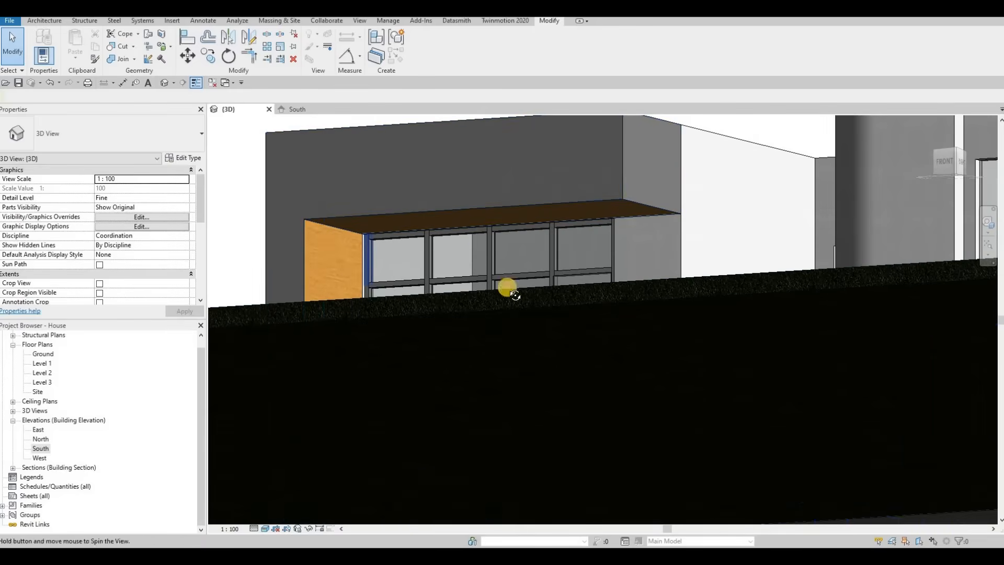
shift+middle_drag(507, 287, 496, 348)
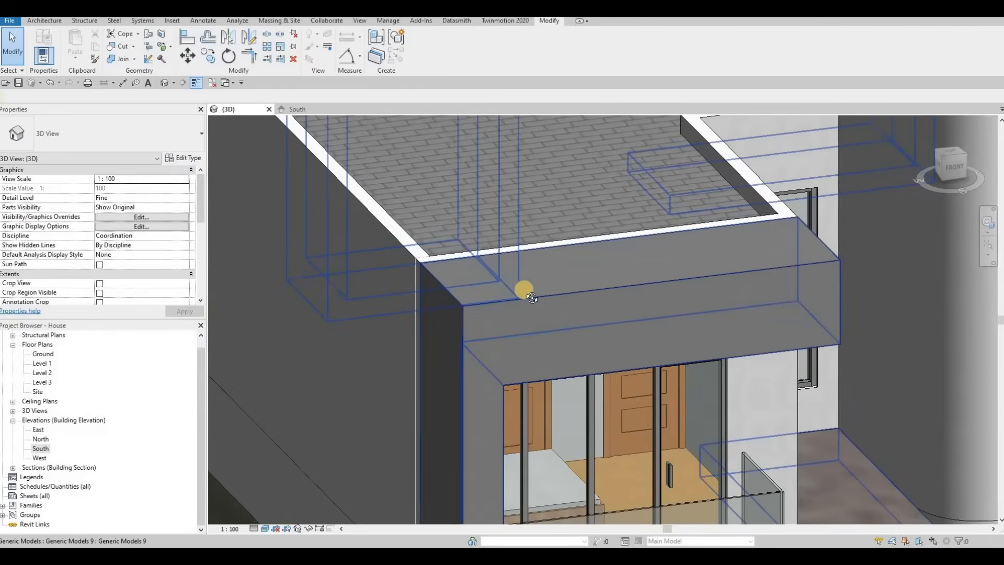
scroll(524, 290, down, 2)
shift+middle_drag(524, 289, 619, 257)
scroll(617, 314, down, 1)
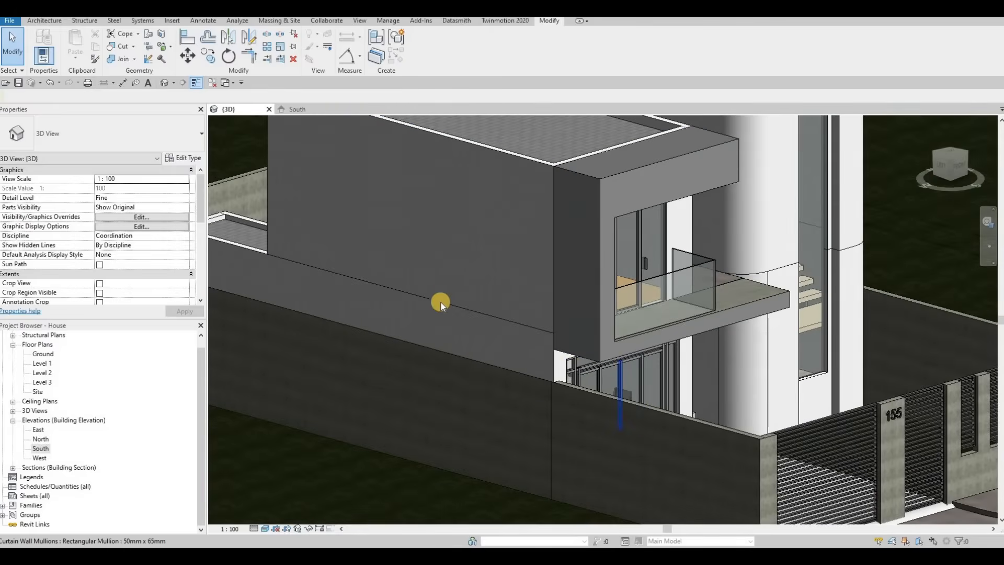
shift+middle_drag(753, 305, 687, 317)
shift+middle_drag(649, 285, 688, 286)
scroll(650, 265, up, 5)
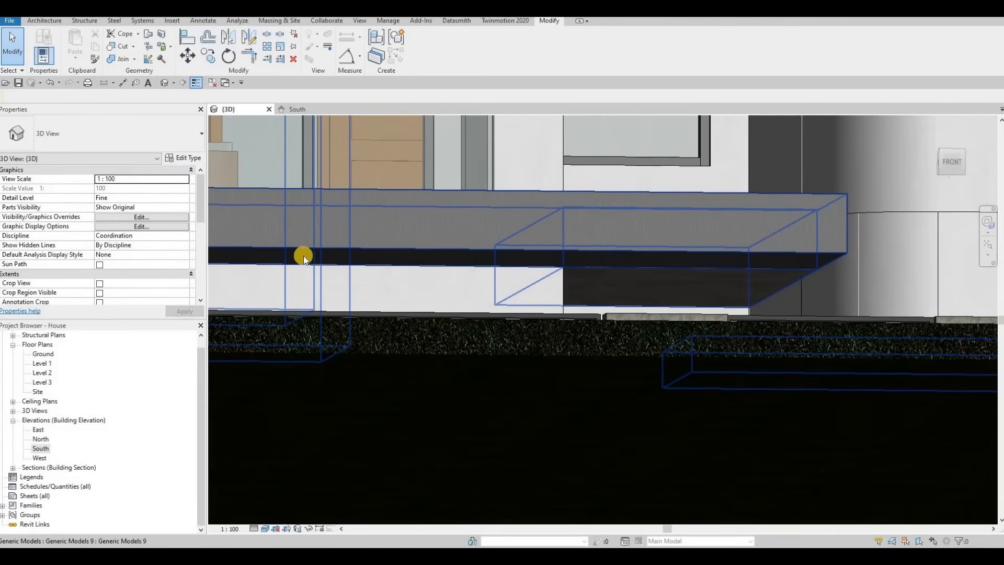
scroll(366, 257, down, 2)
middle_drag(366, 257, 446, 260)
scroll(523, 277, down, 1)
middle_drag(539, 263, 617, 345)
scroll(617, 345, down, 3)
middle_drag(528, 160, 611, 313)
scroll(660, 256, down, 3)
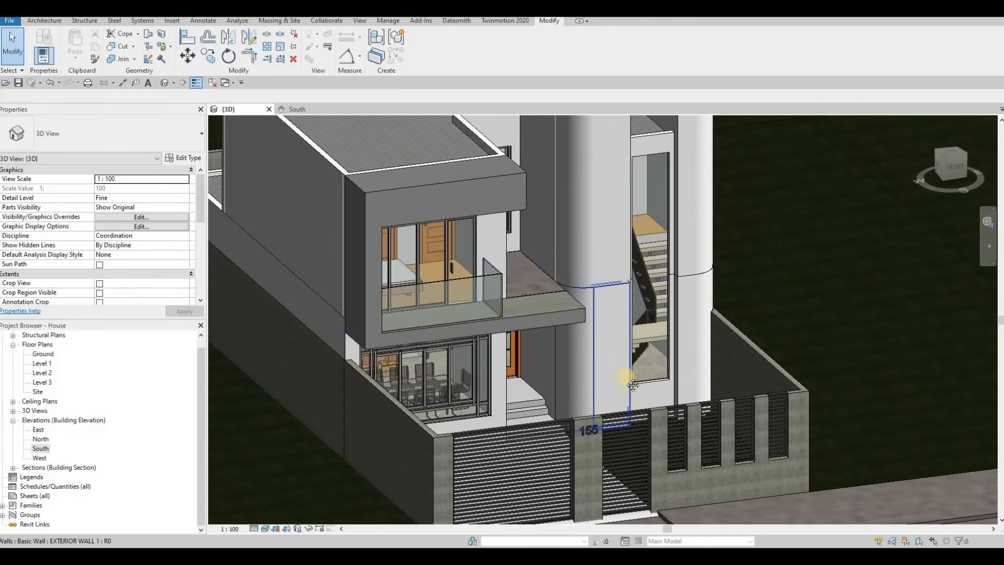
shift+middle_drag(628, 368, 605, 239)
scroll(605, 239, up, 2)
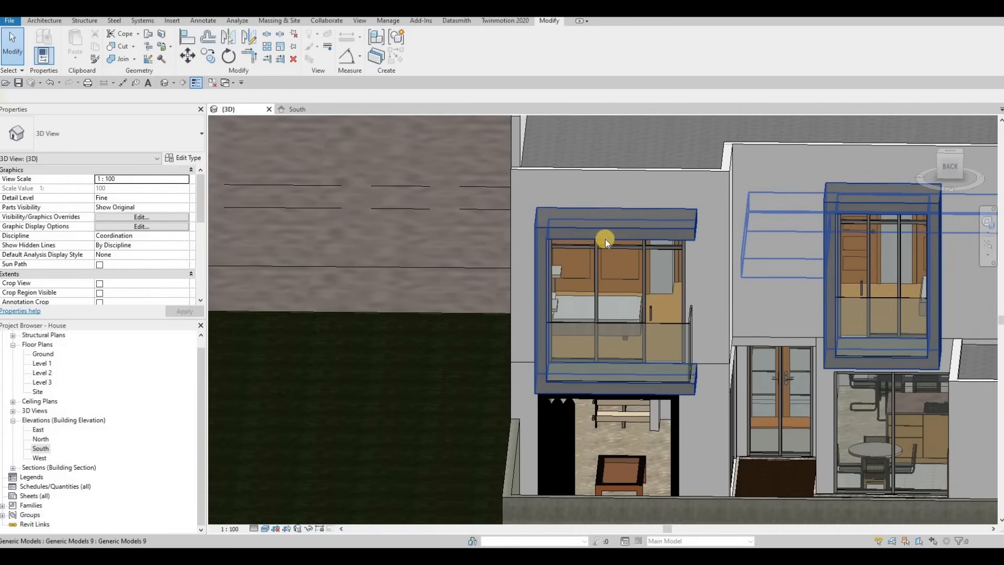
Align the upper window canopy extrusion's back edge to the roof parapet wall face.
key(l)
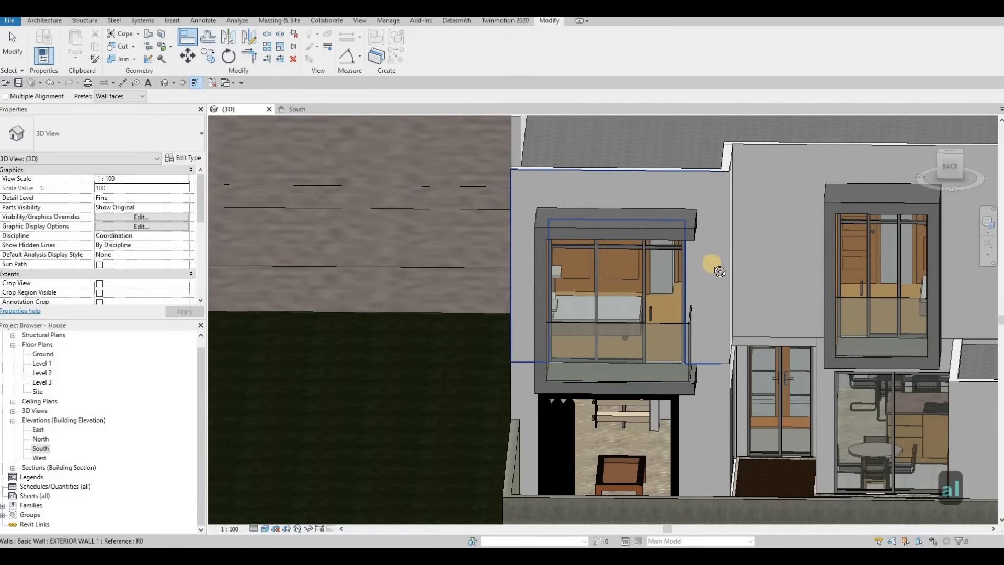
shift+middle_drag(713, 265, 887, 366)
scroll(887, 366, up, 3)
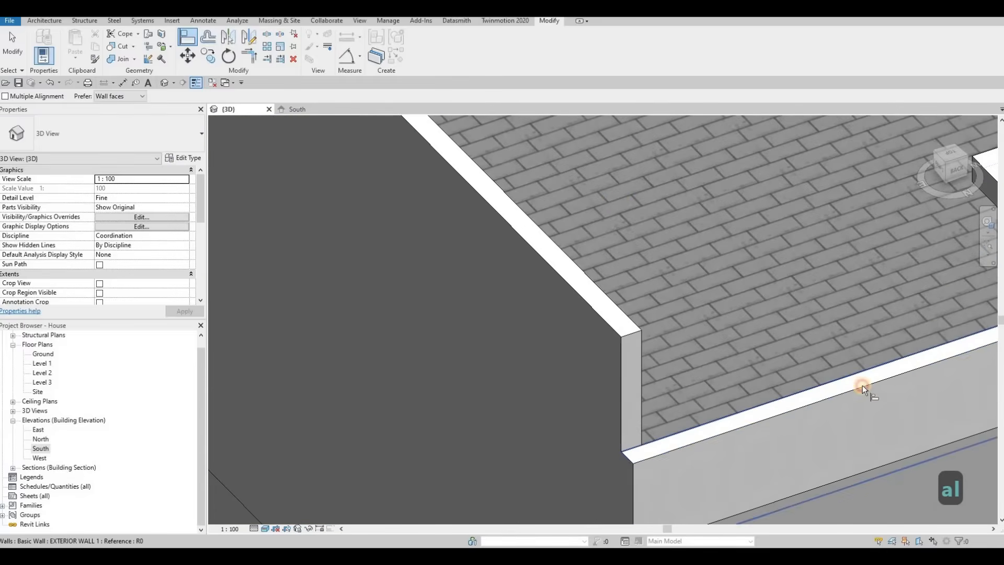
middle_drag(629, 242, 676, 310)
scroll(676, 309, down, 3)
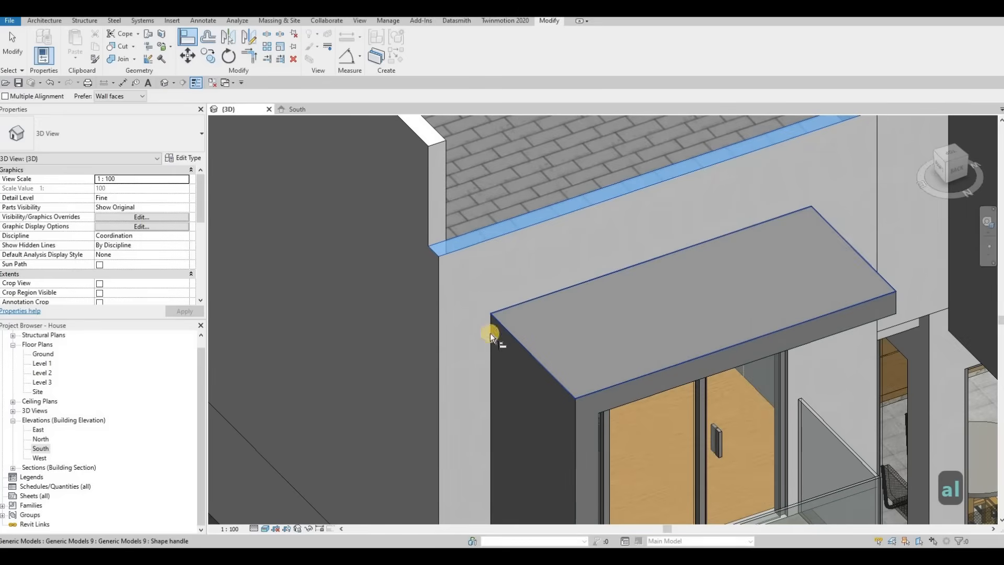
middle_drag(490, 332, 466, 250)
scroll(470, 249, up, 3)
click(466, 250)
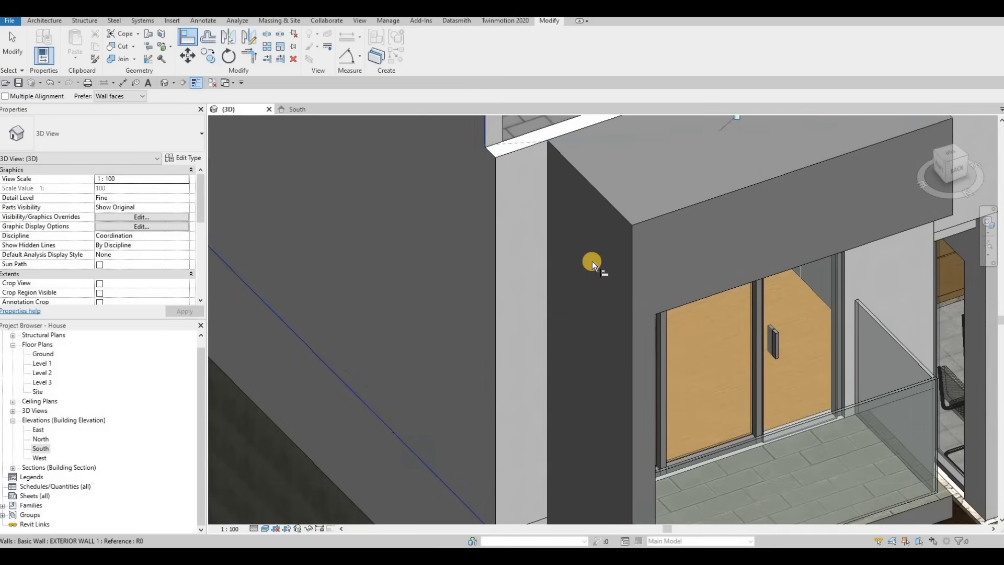
Align the side faces of the upper canopy and the balcony slab to the adjacent exterior wall face.
scroll(575, 272, down, 4)
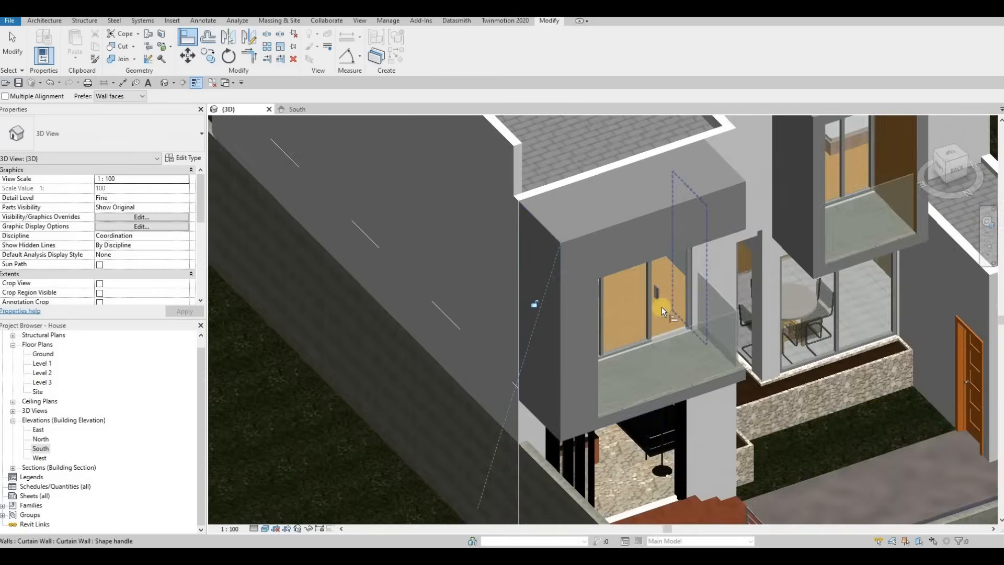
scroll(661, 306, up, 3)
click(744, 295)
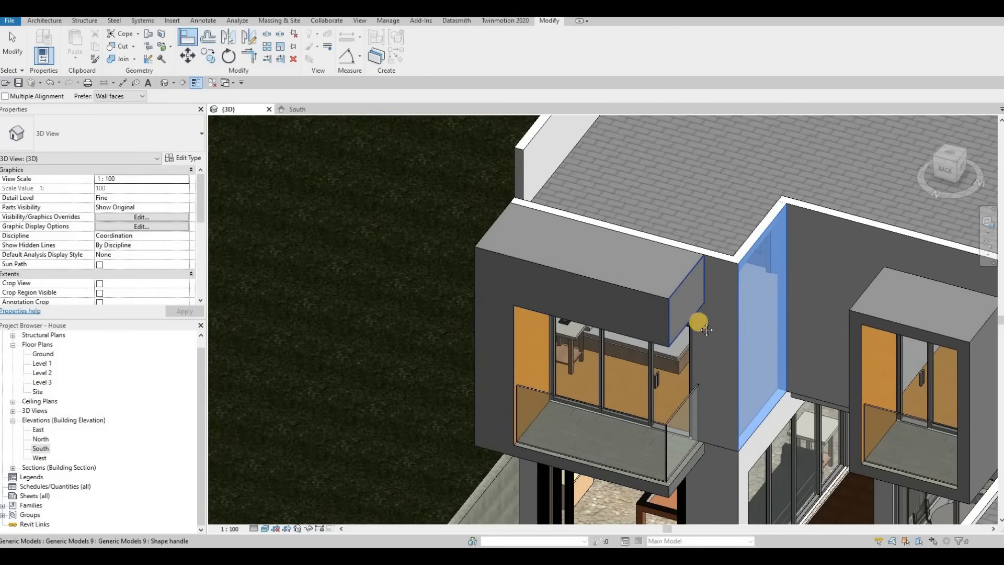
click(700, 319)
middle_drag(751, 408, 733, 252)
click(734, 252)
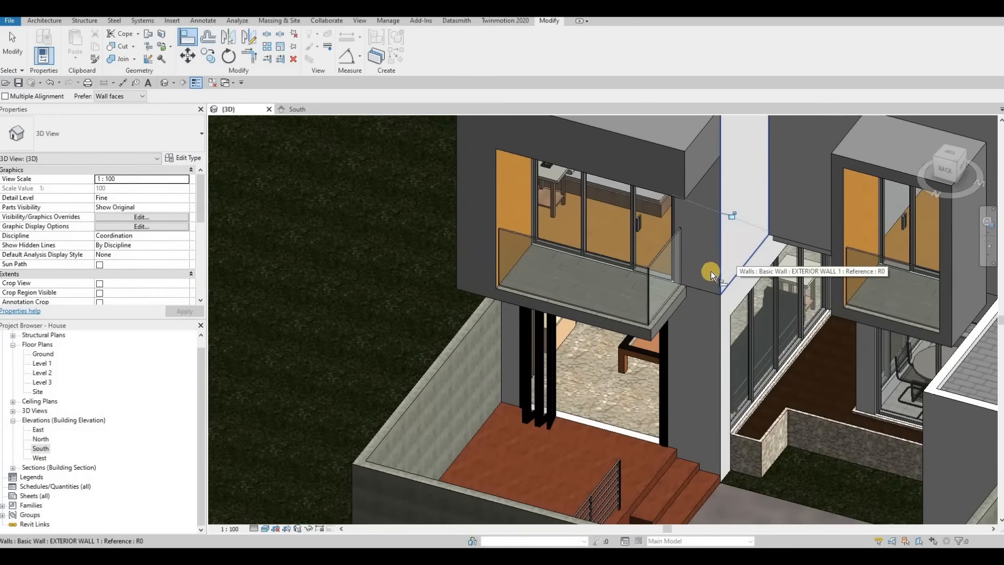
click(675, 305)
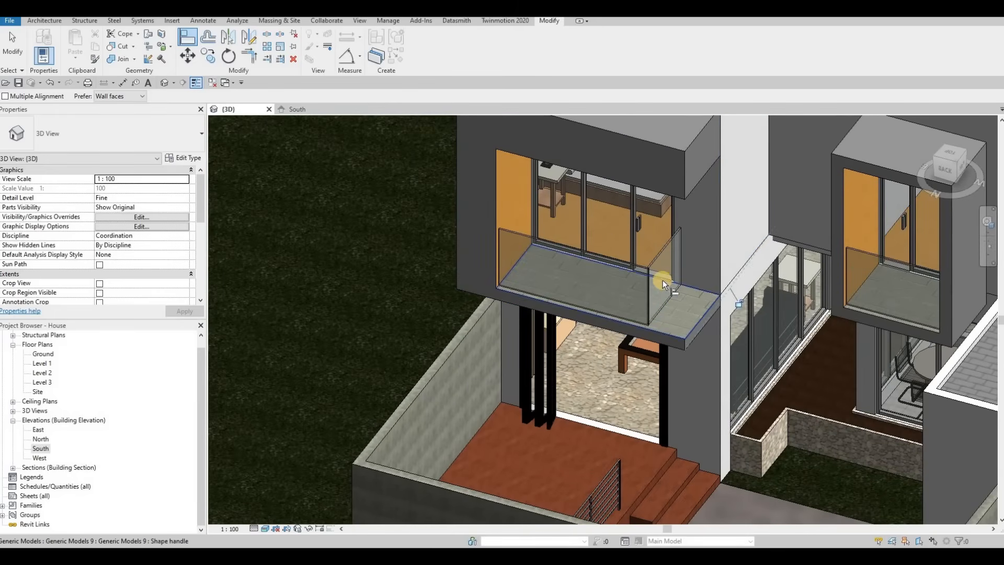
key(Escape)
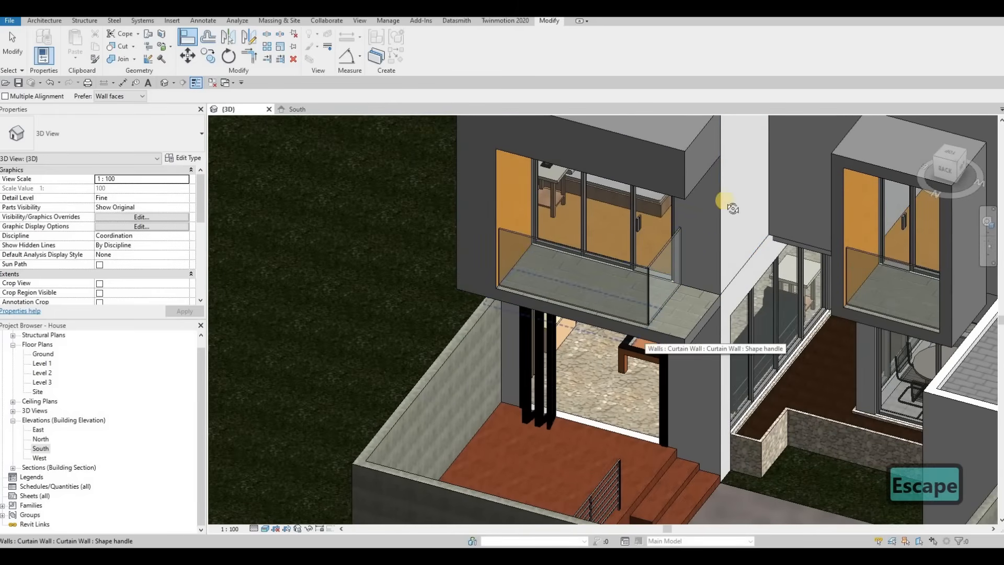
Select the generic model below the balcony to inspect its extent.
shift+middle_drag(732, 208, 613, 226)
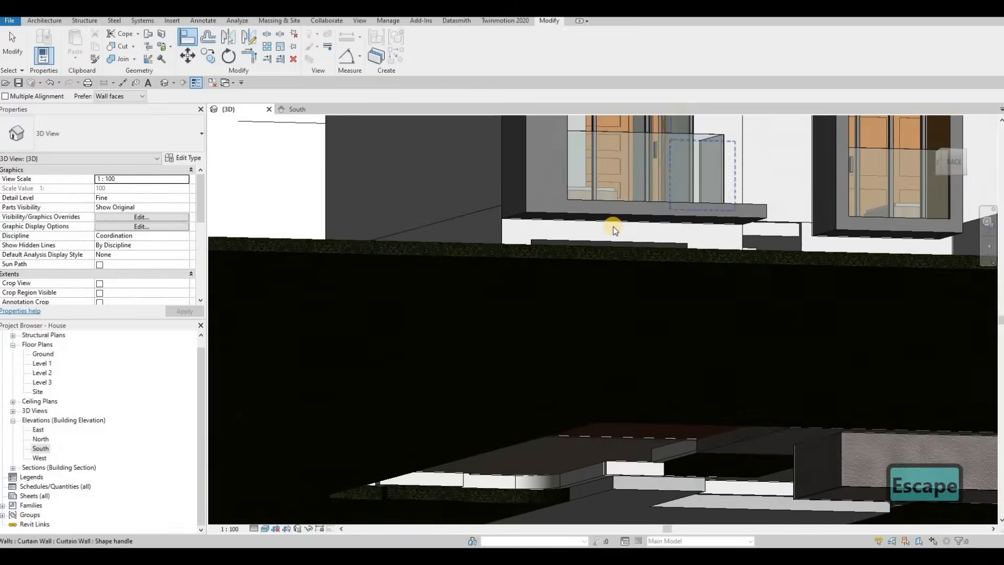
scroll(618, 226, up, 2)
key(Escape)
click(642, 243)
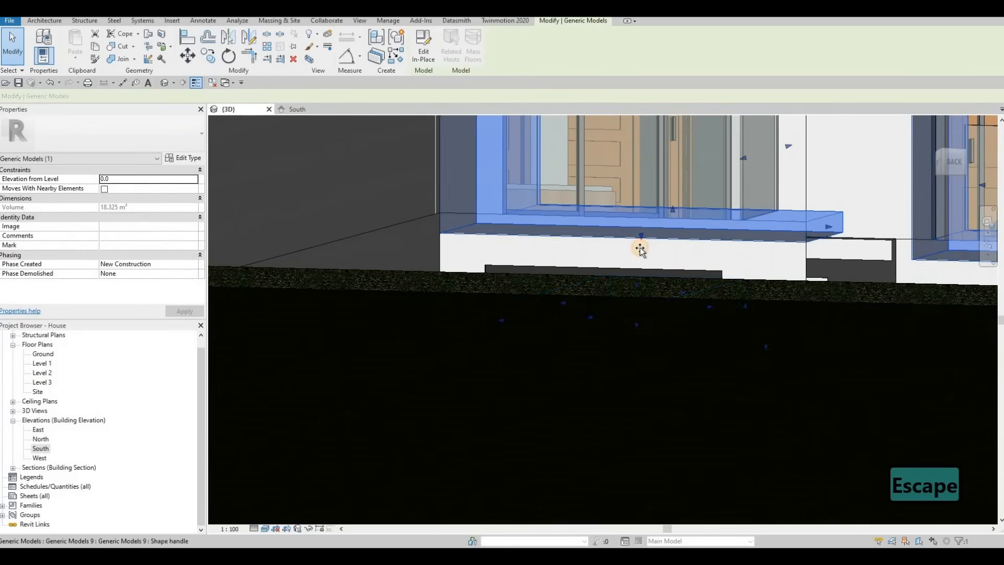
drag(640, 247, 642, 252)
key(Escape)
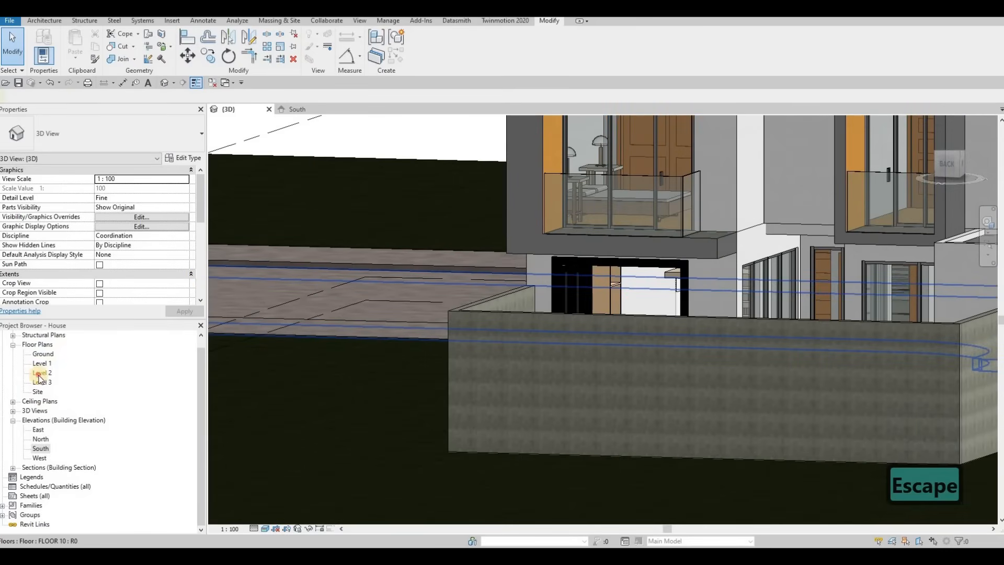
Open the Level 2 floor plan and select the curtain wall at the upper balcony to inspect it.
scroll(685, 217, up, 5)
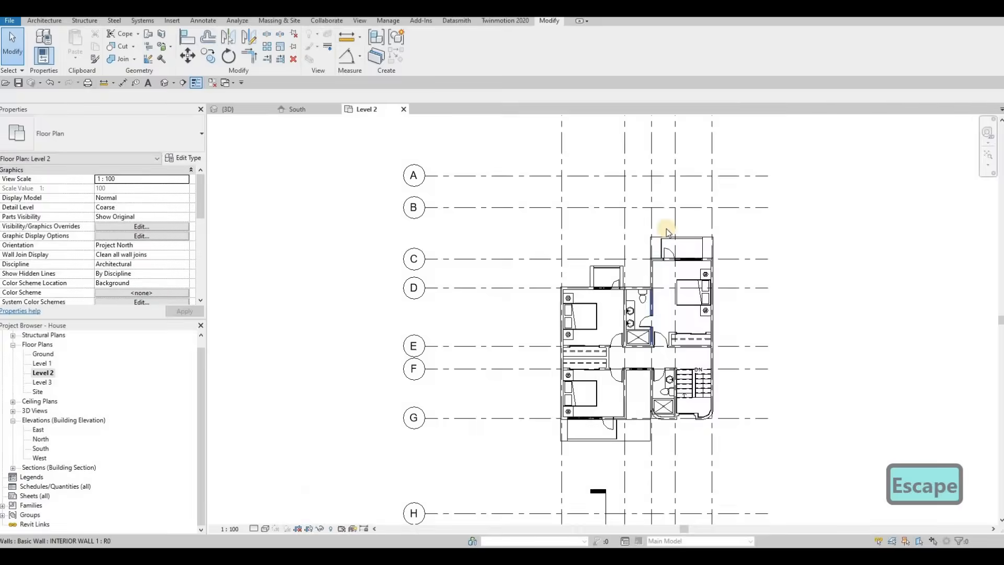
scroll(621, 260, up, 2)
click(580, 255)
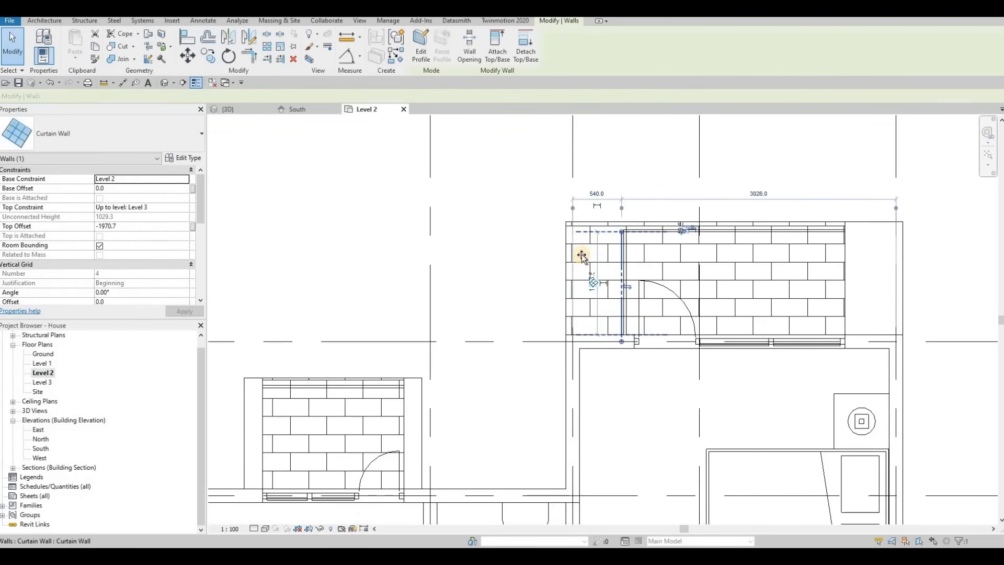
drag(577, 256, 577, 255)
key(Escape)
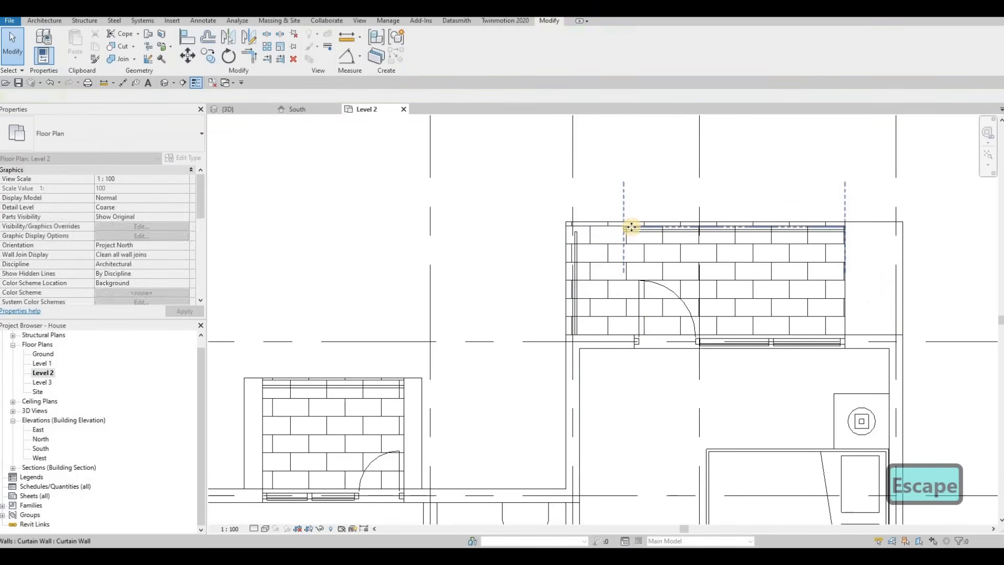
Extend the upper balcony curtain wall's end to the face of the adjacent wall.
drag(627, 227, 577, 232)
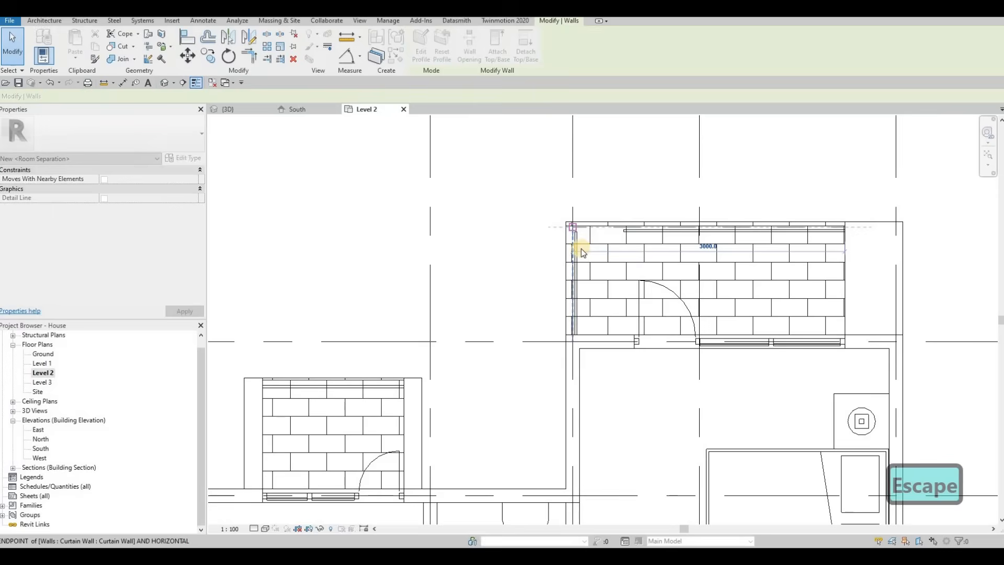
key(Escape)
Select the curtain wall at the small upper balcony to inspect its ends.
scroll(588, 249, down, 2)
middle_drag(578, 371, 617, 298)
scroll(623, 287, down, 6)
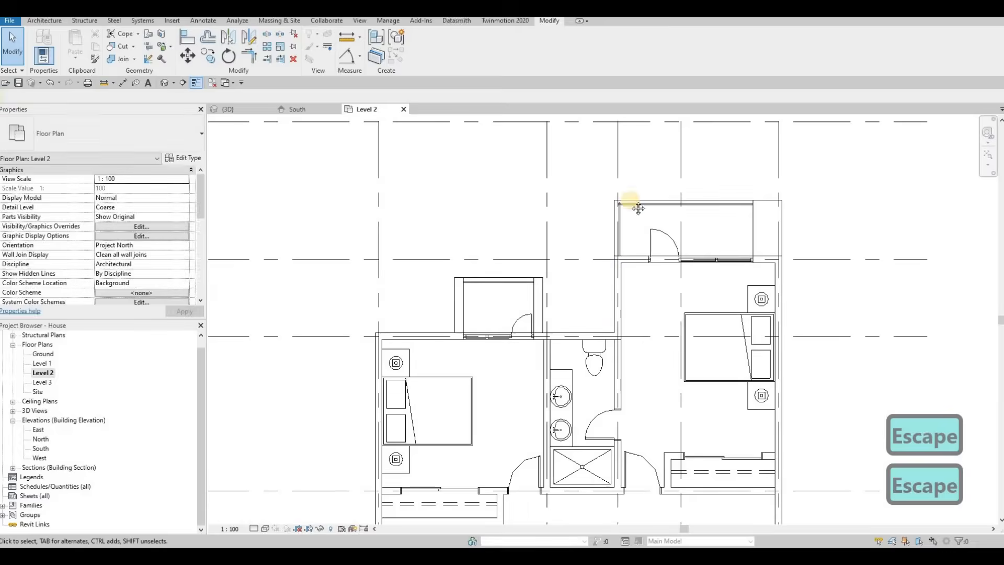
middle_drag(612, 354, 634, 152)
middle_drag(591, 224, 610, 322)
scroll(606, 167, up, 4)
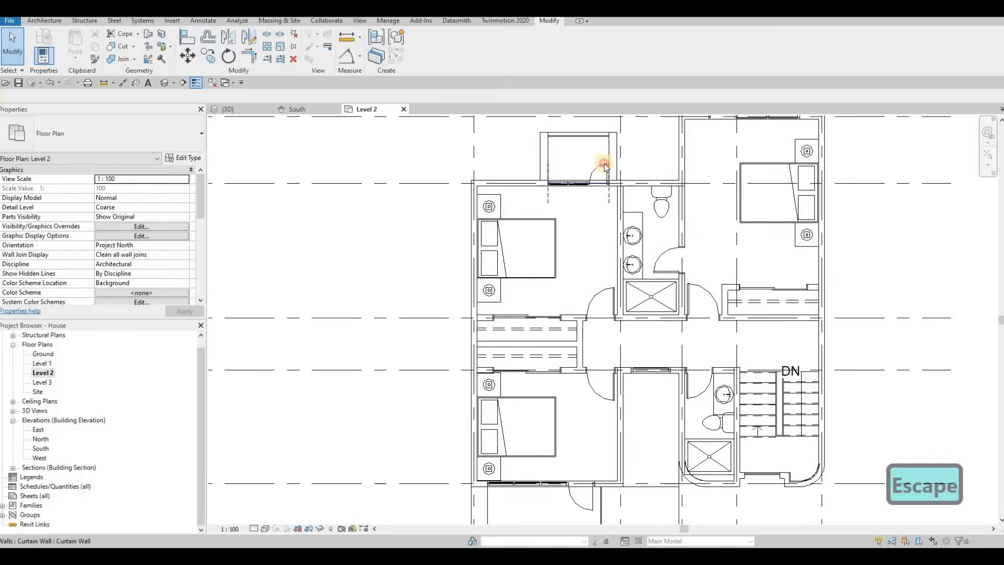
click(560, 196)
middle_drag(613, 222, 610, 191)
scroll(595, 226, down, 2)
key(Escape)
scroll(610, 191, down, 1)
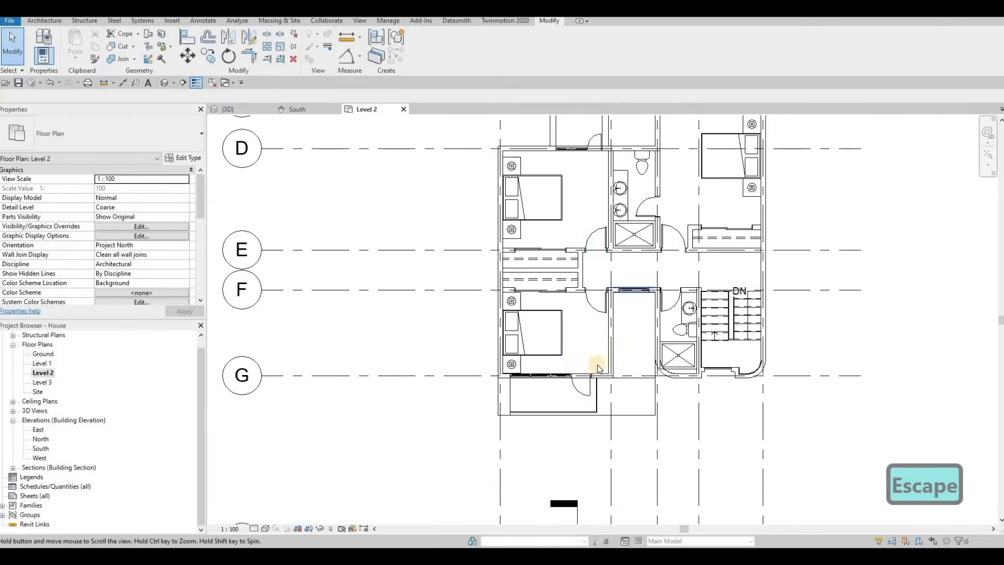
Extend the lower balcony curtain wall's right end to the wall corner.
middle_drag(597, 365, 583, 318)
scroll(586, 335, up, 3)
click(585, 295)
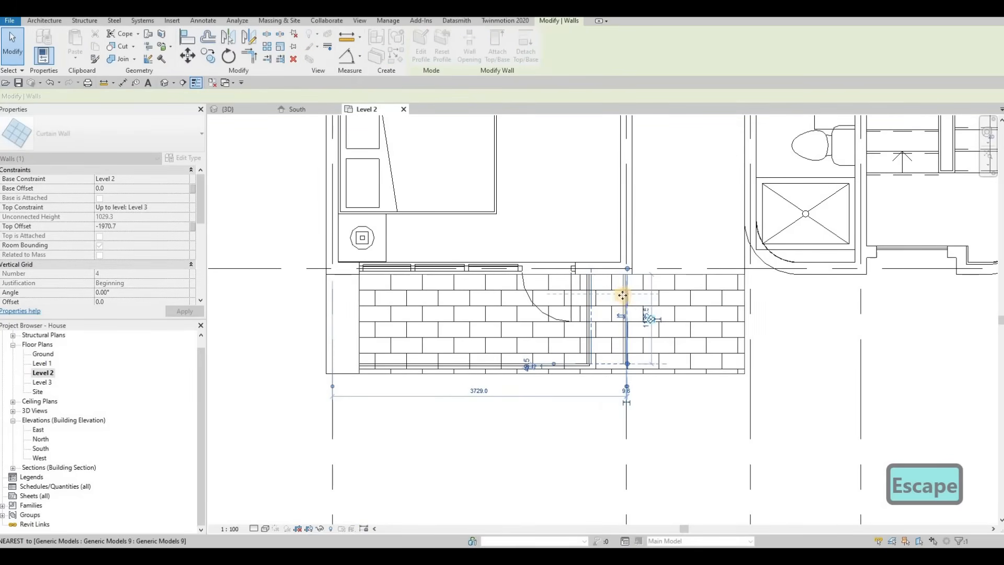
key(Escape)
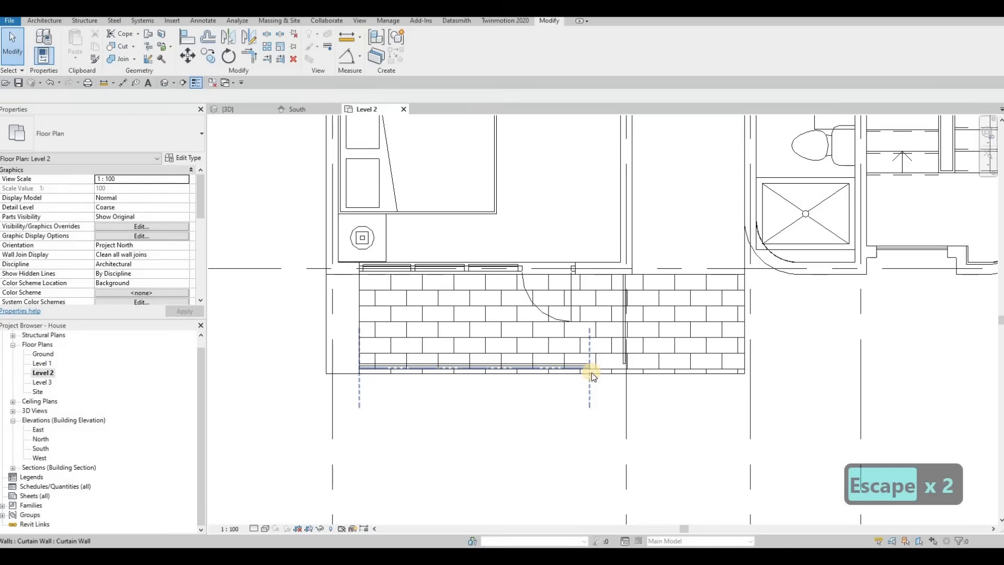
drag(588, 372, 635, 377)
scroll(621, 356, up, 2)
key(Escape)
scroll(601, 364, up, 1)
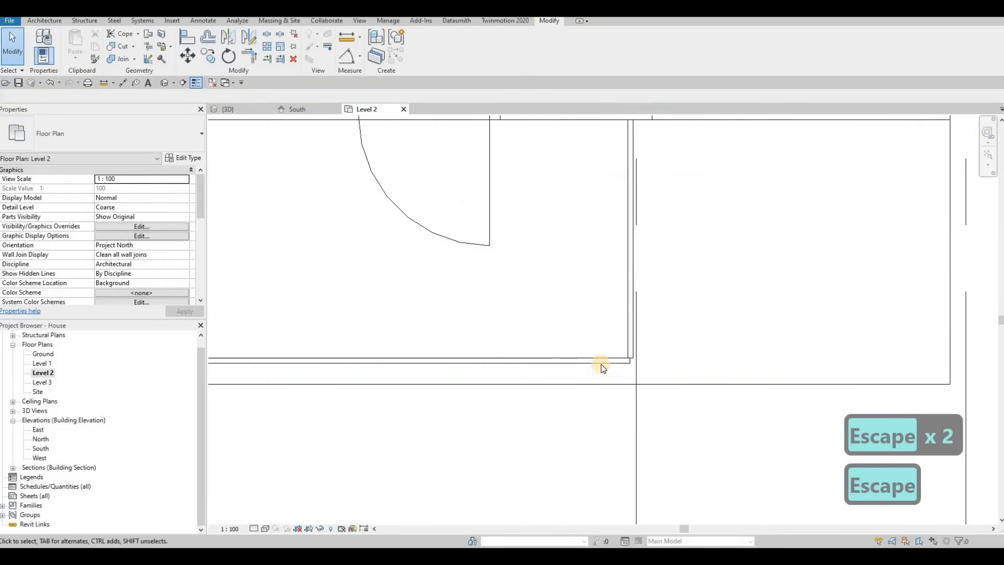
Fine-tune the lower curtain wall's end so it meets the adjacent wall face.
click(633, 364)
scroll(638, 364, up, 2)
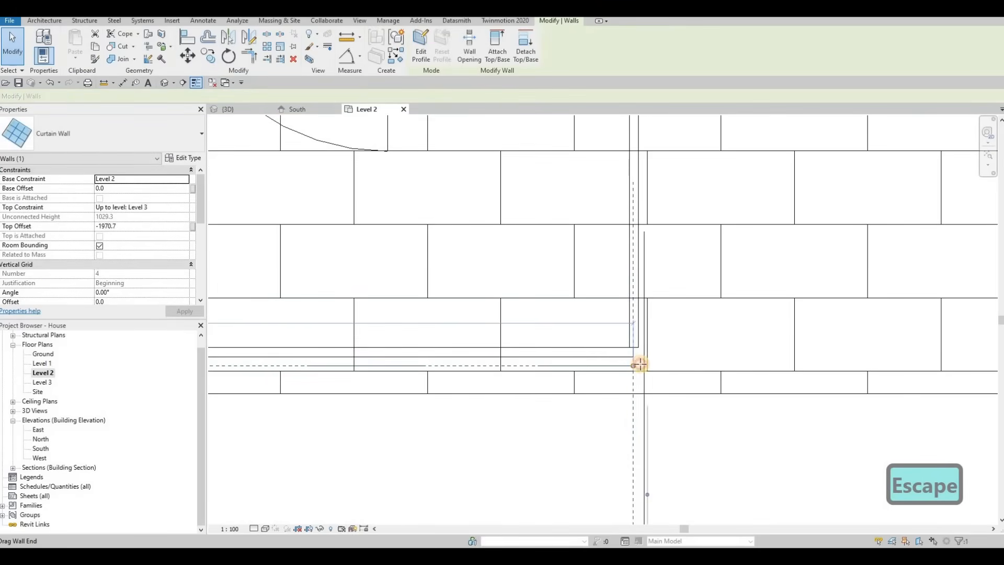
key(Escape)
click(639, 368)
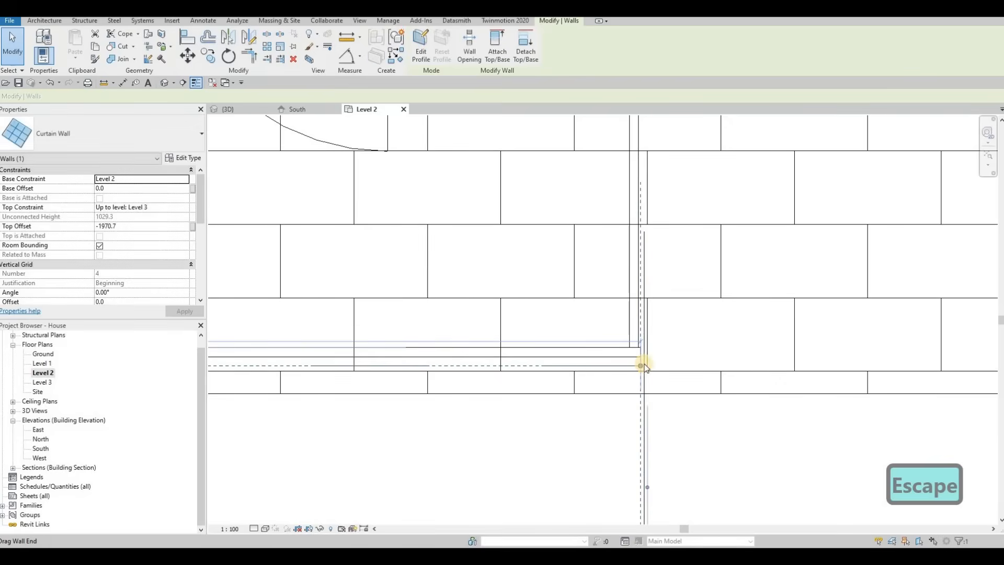
scroll(640, 368, up, 2)
drag(643, 370, 635, 370)
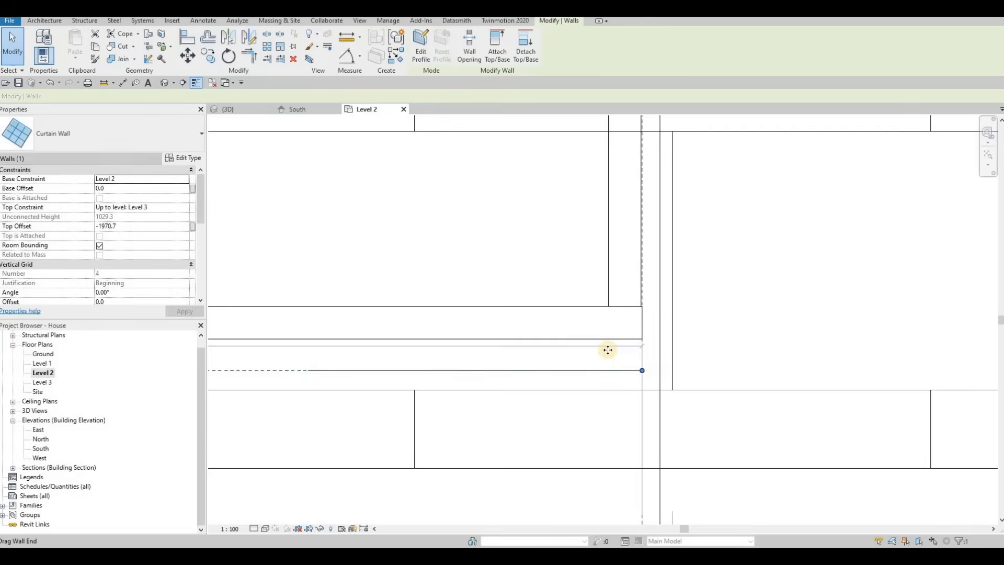
Adjust the upper balcony curtain wall's left end to the wall face.
scroll(606, 351, down, 5)
scroll(674, 304, down, 5)
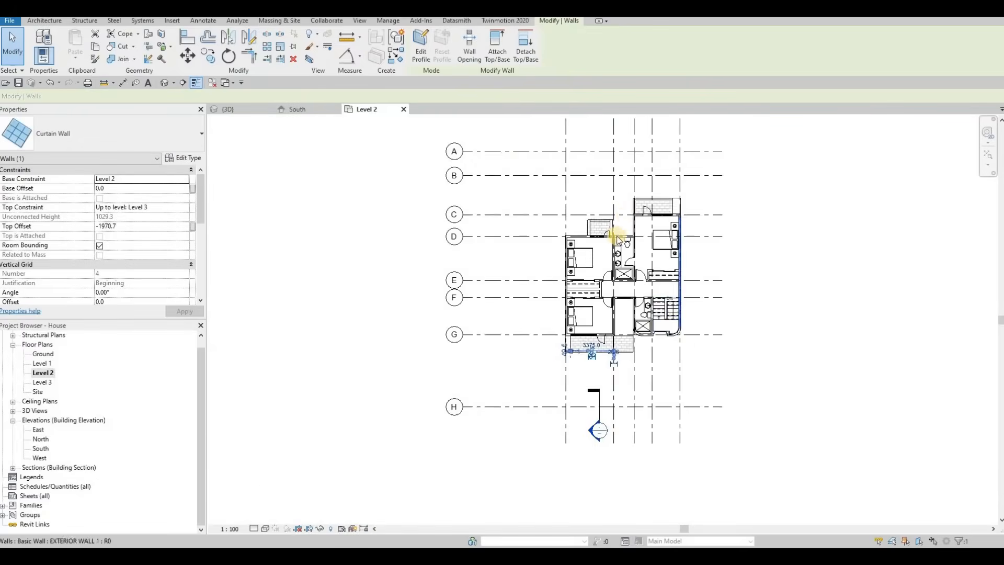
scroll(621, 265, up, 5)
scroll(621, 266, up, 3)
key(Escape)
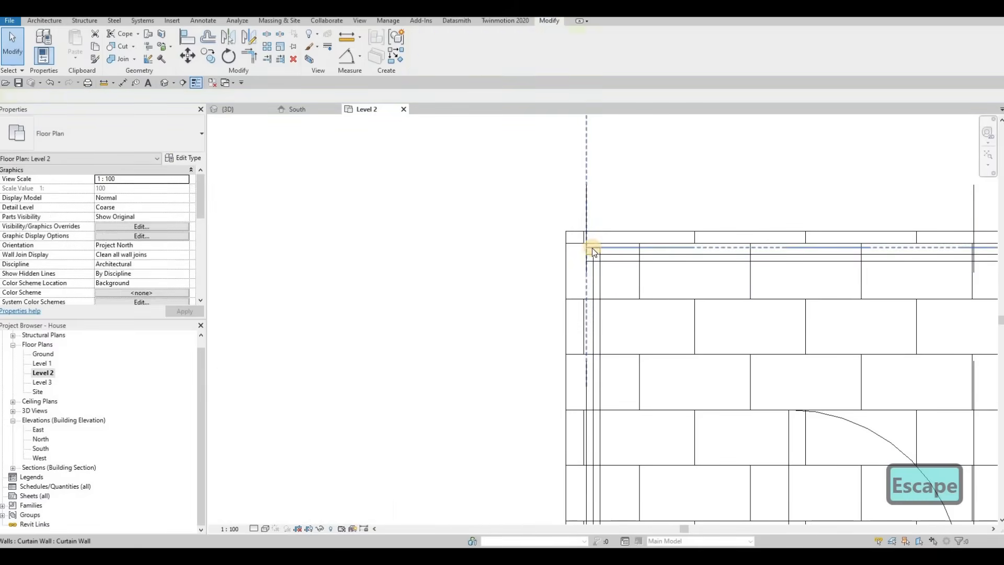
click(598, 249)
drag(601, 251, 585, 254)
key(Escape)
click(585, 248)
key(Escape)
scroll(585, 253, down, 5)
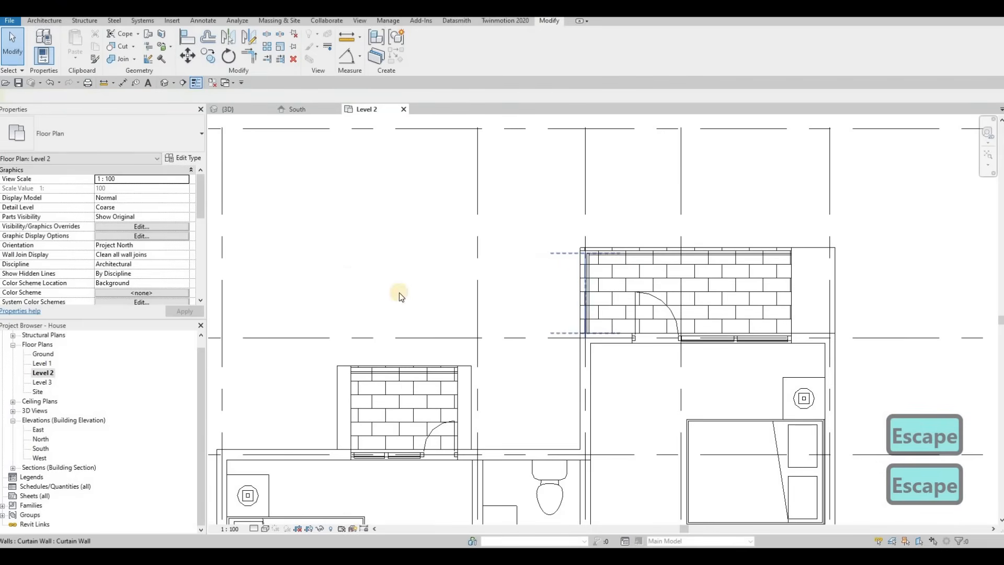
key(Escape)
Open the South elevation and the 3D view to review the facade.
click(293, 112)
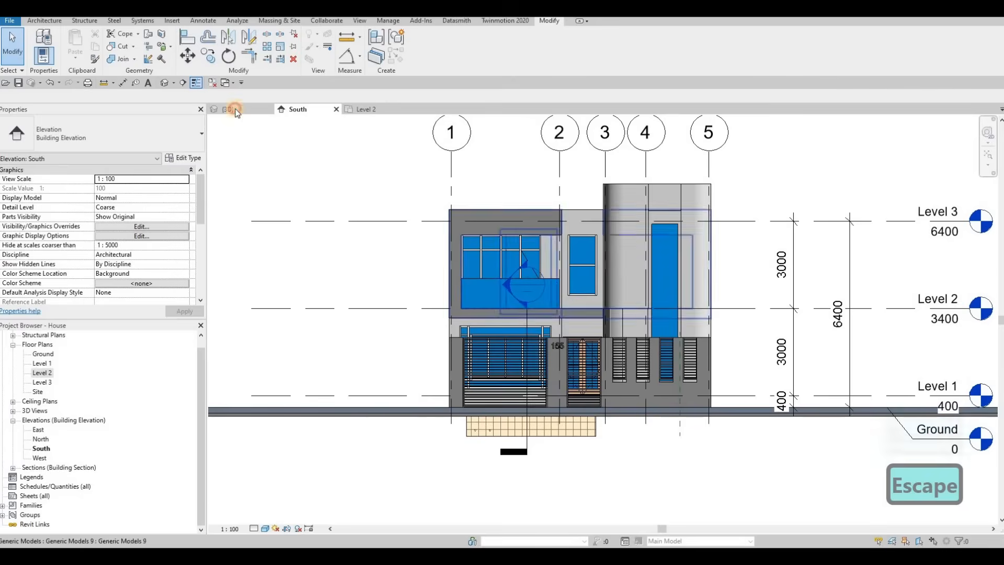
click(229, 109)
shift+middle_drag(554, 302, 569, 341)
scroll(564, 341, down, 3)
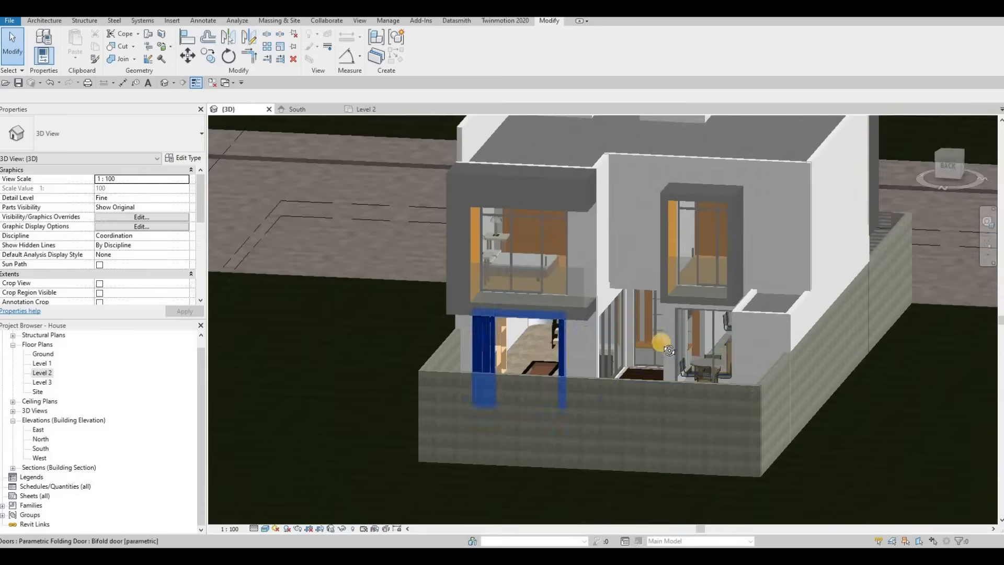
shift+middle_drag(666, 347, 624, 287)
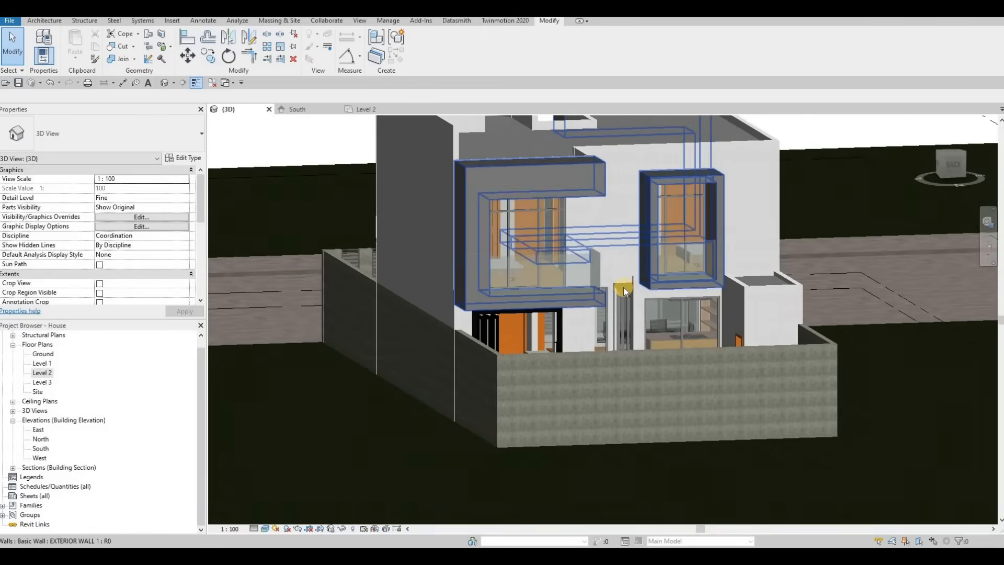
scroll(623, 287, up, 4)
key(Escape)
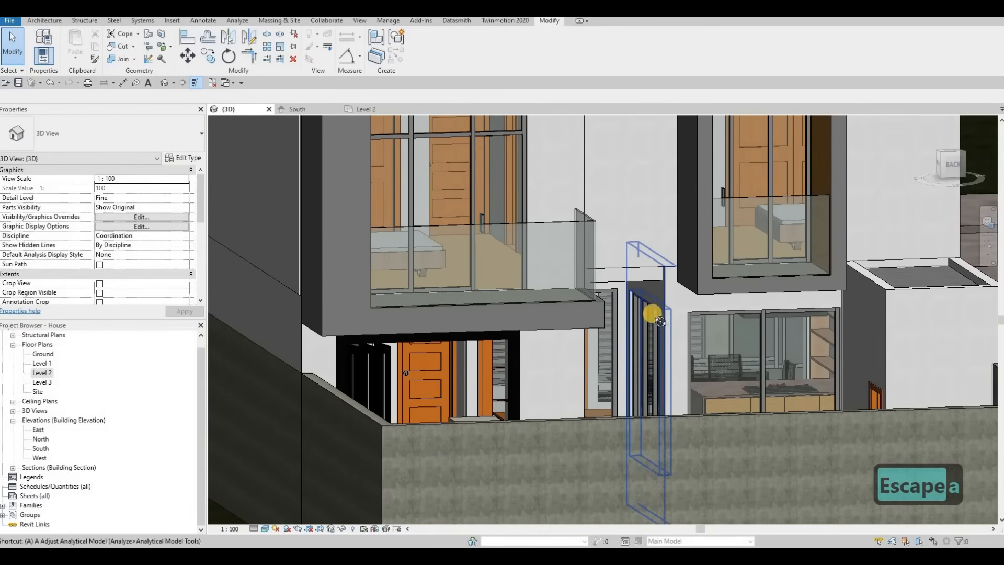
Align the bottom of the right window frame box with the underside of the balcony slab.
key(a)
key(l)
scroll(589, 311, up, 5)
shift+middle_drag(563, 331, 558, 334)
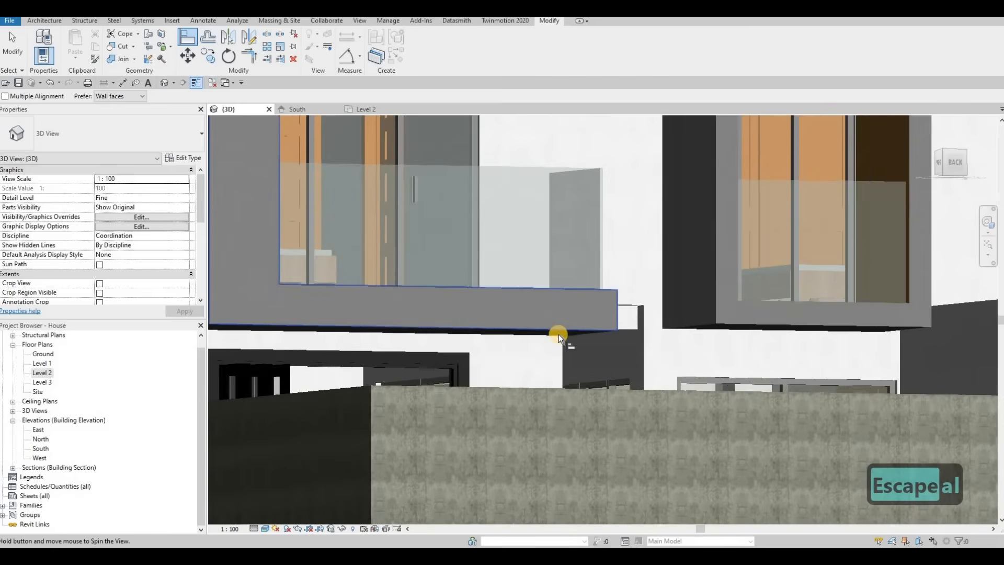
click(517, 328)
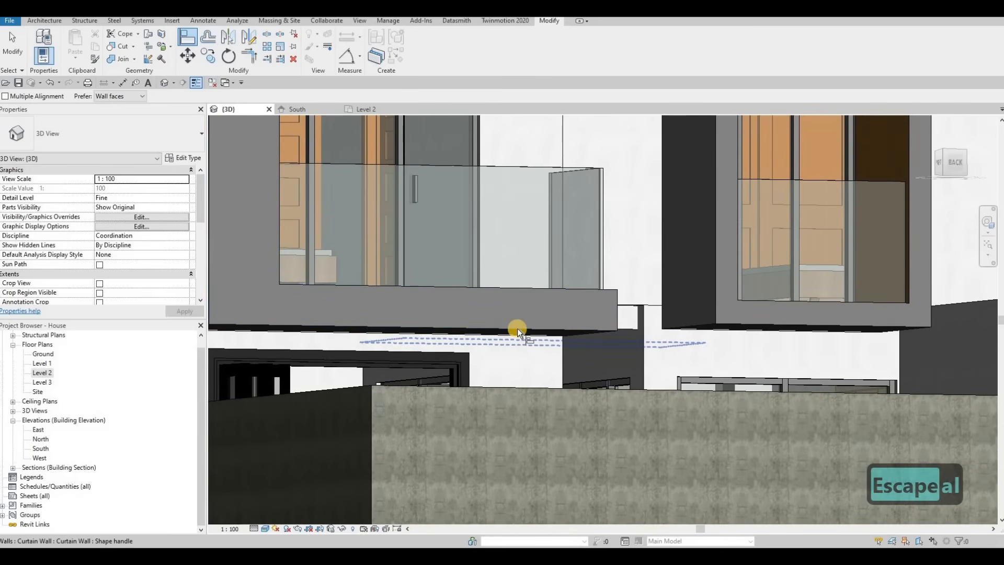
key(Tab)
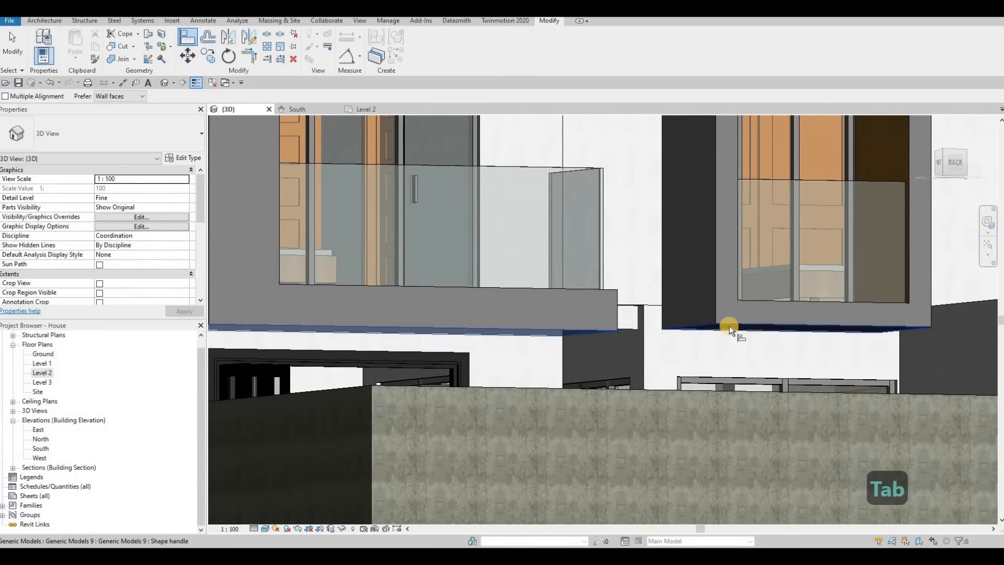
key(Tab)
click(643, 307)
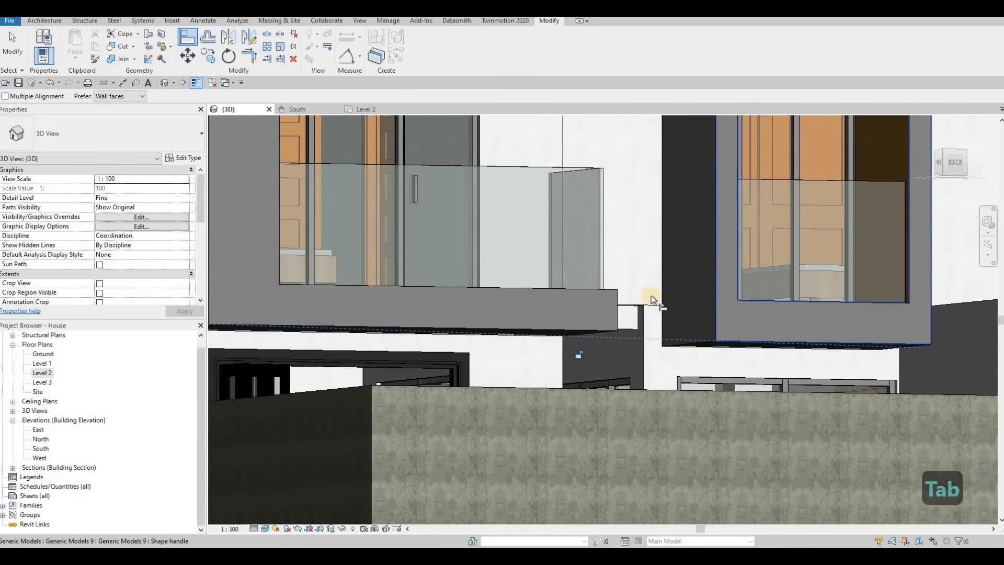
shift+middle_drag(641, 337, 694, 314)
click(694, 314)
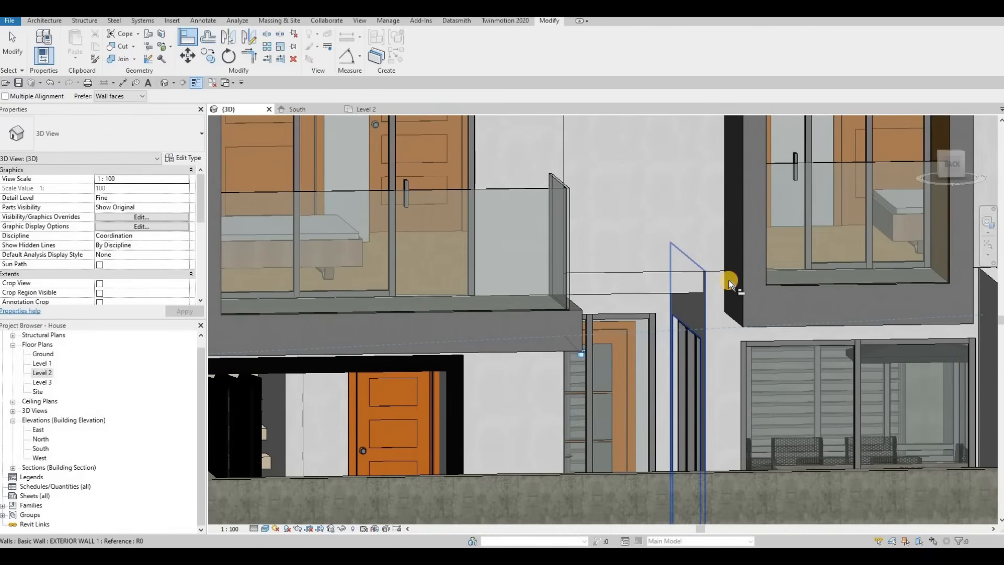
click(722, 279)
shift+middle_drag(715, 307, 523, 180)
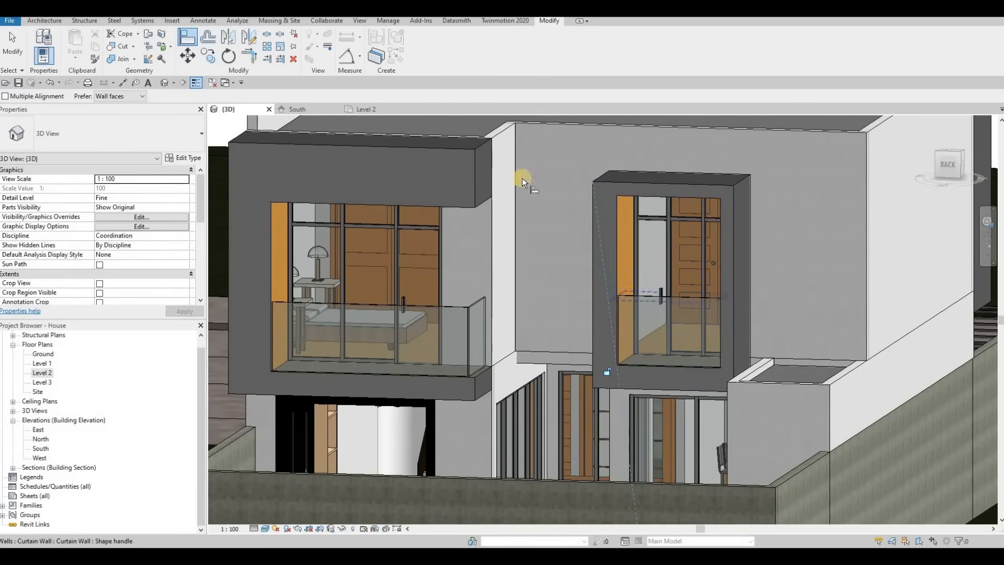
Align the top of the right window frame box with the top of the left balcony box.
click(455, 141)
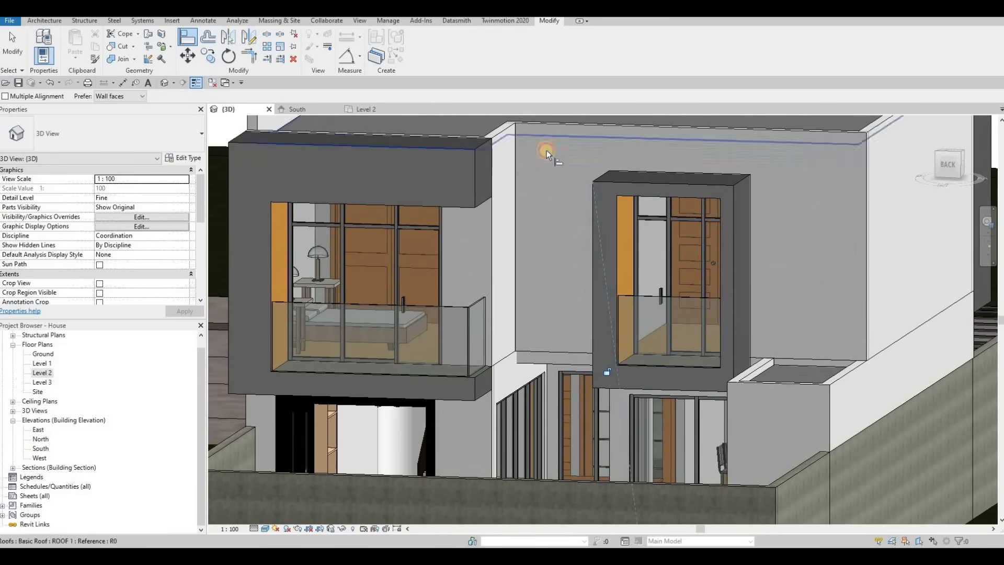
click(662, 175)
shift+middle_drag(854, 388, 674, 339)
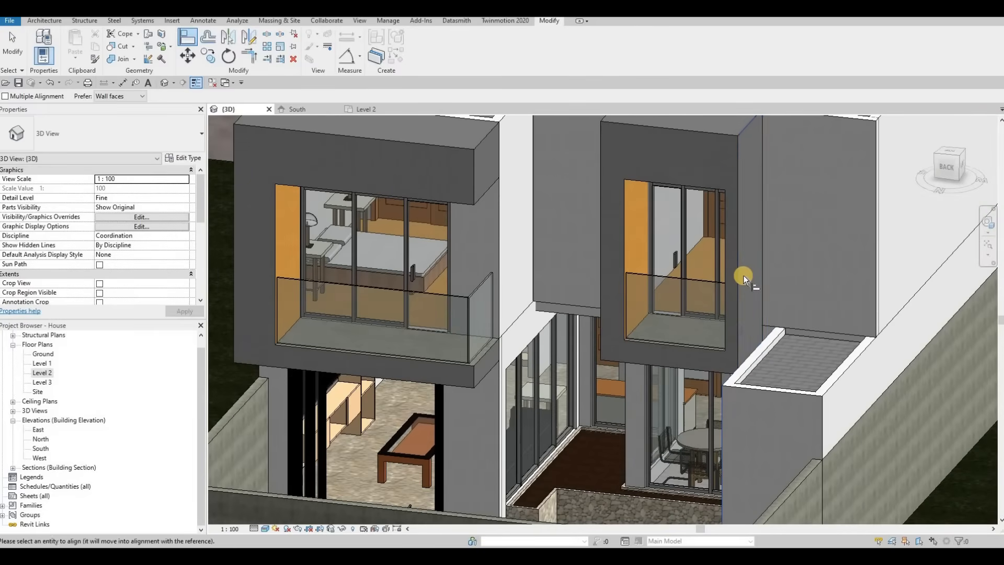
key(Escape)
key(Escape)
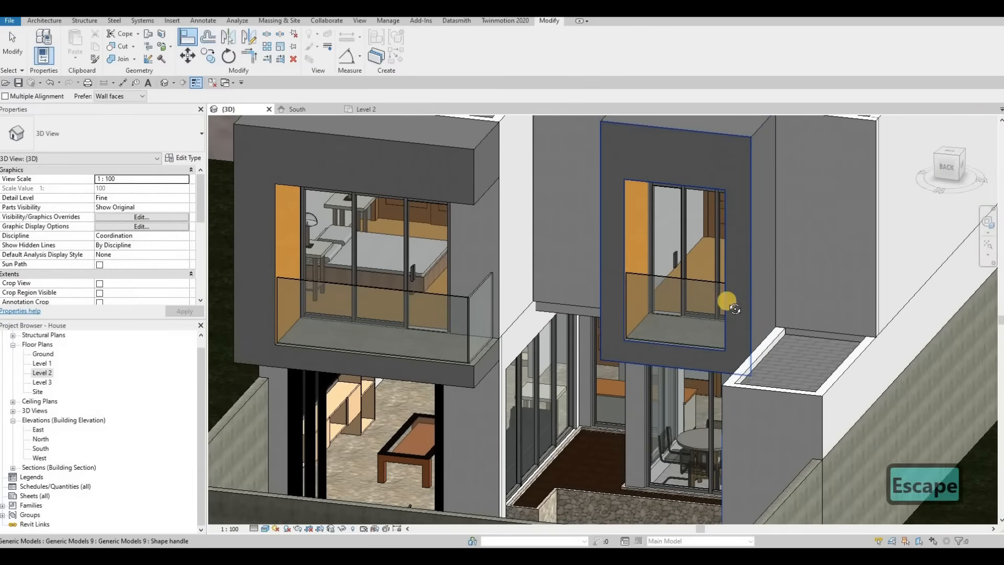
Delete the vertical mullion and its grid line from the right window's curtain wall.
scroll(664, 250, down, 2)
shift+middle_drag(664, 250, 662, 252)
scroll(670, 250, up, 2)
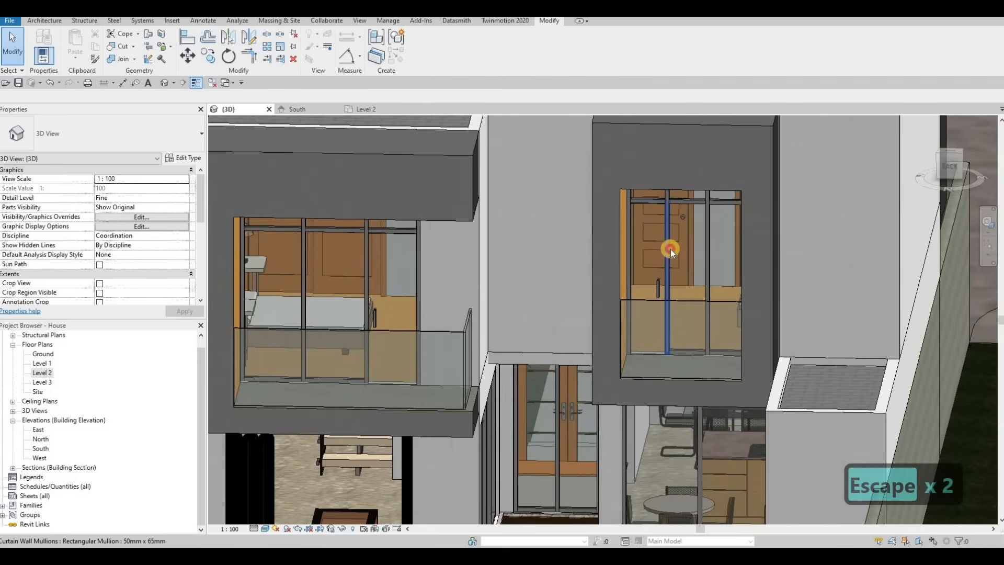
click(669, 249)
key(Delete)
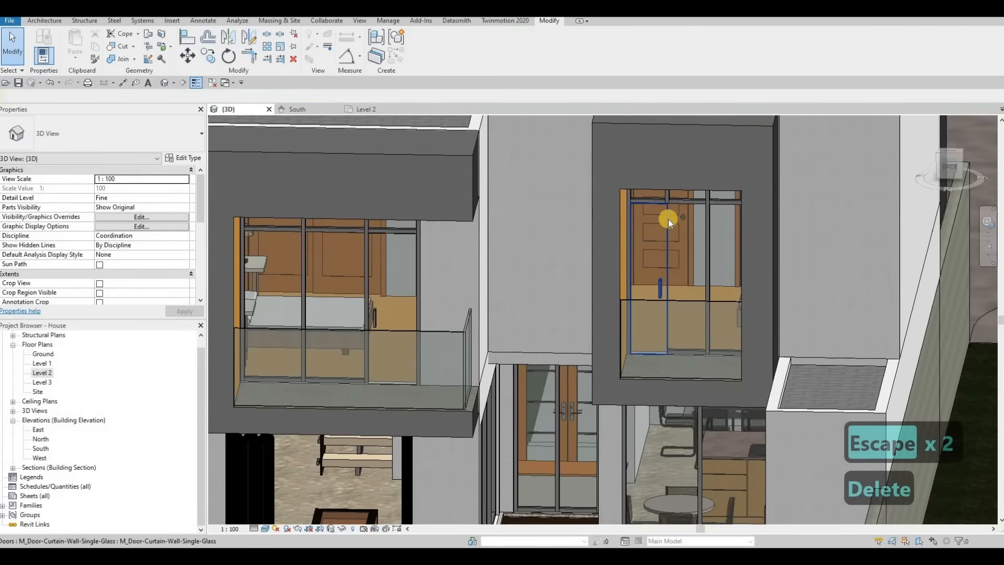
key(Tab)
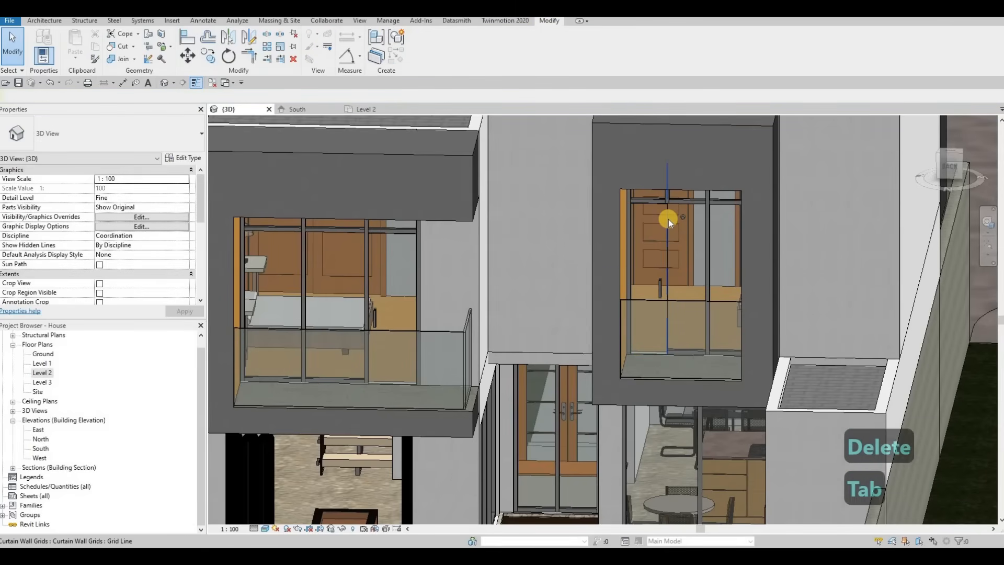
click(669, 221)
key(Delete)
key(Escape)
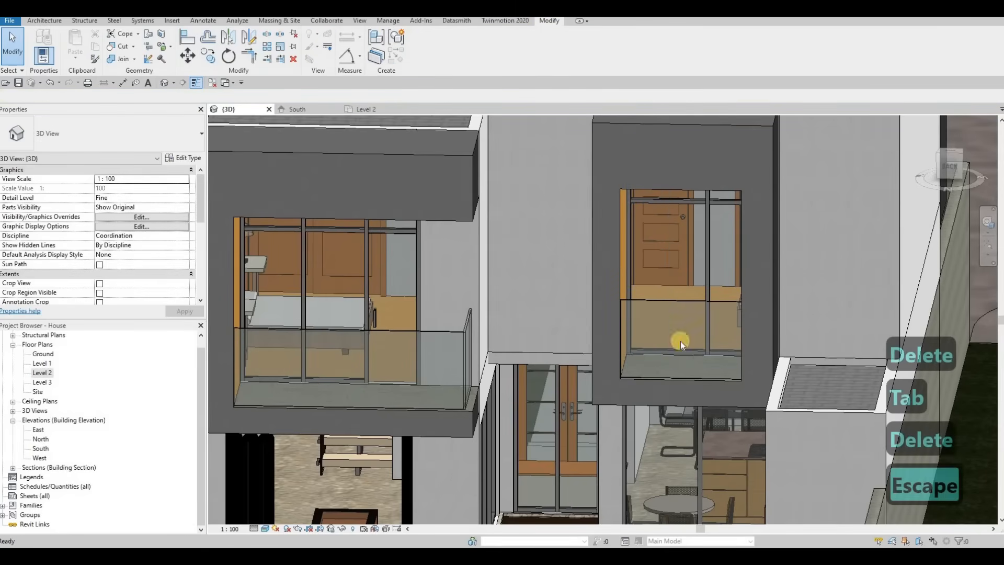
Delete the remaining vertical mullion from the right window's curtain wall.
mouse_move(672, 341)
shift+middle_down()
mouse_move(691, 280)
mouse_move(672, 331)
shift+middle_up()
middle_drag(611, 253, 597, 306)
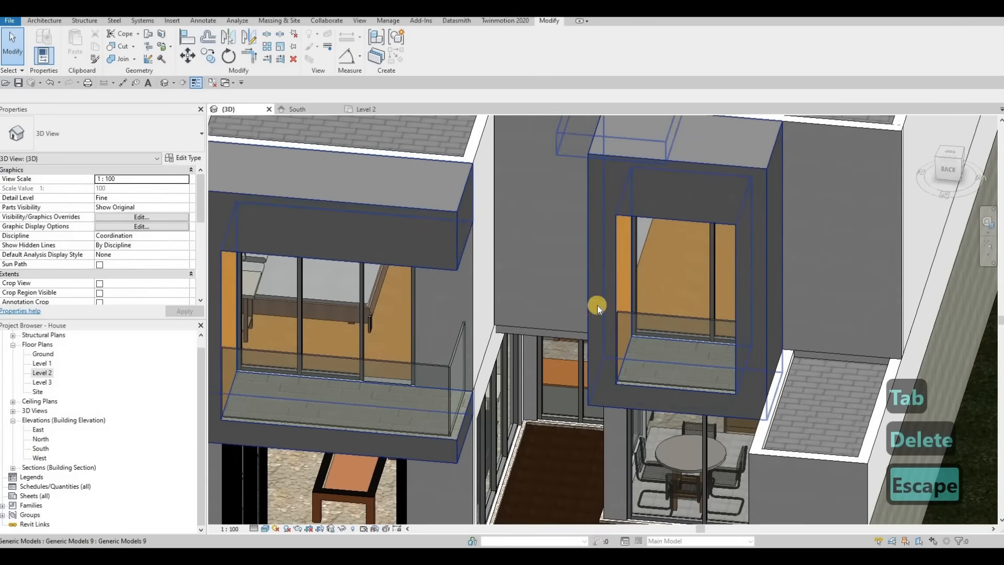
click(709, 280)
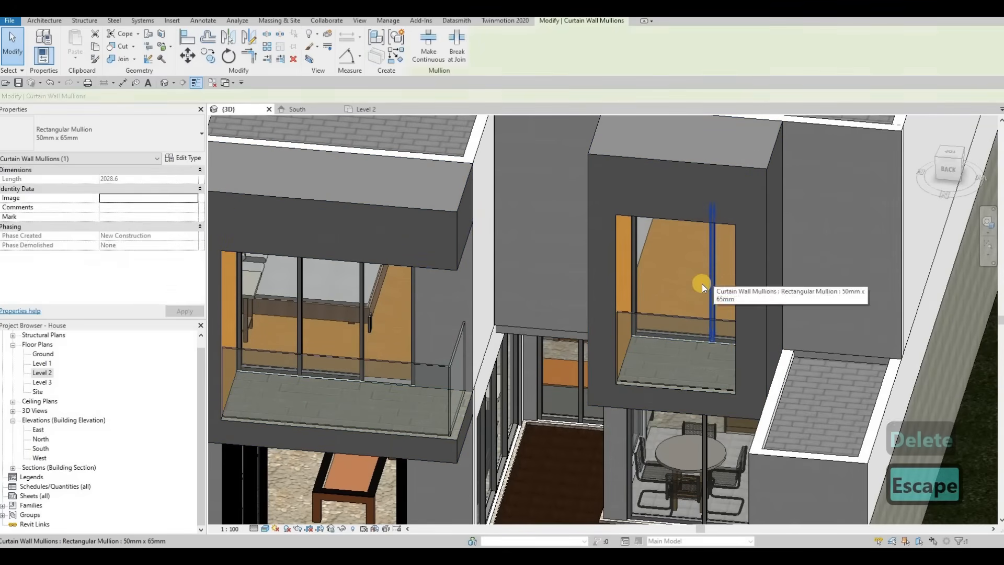
key(Delete)
Select and adjust the vertical curtain grid line in the right window's curtain wall.
click(712, 278)
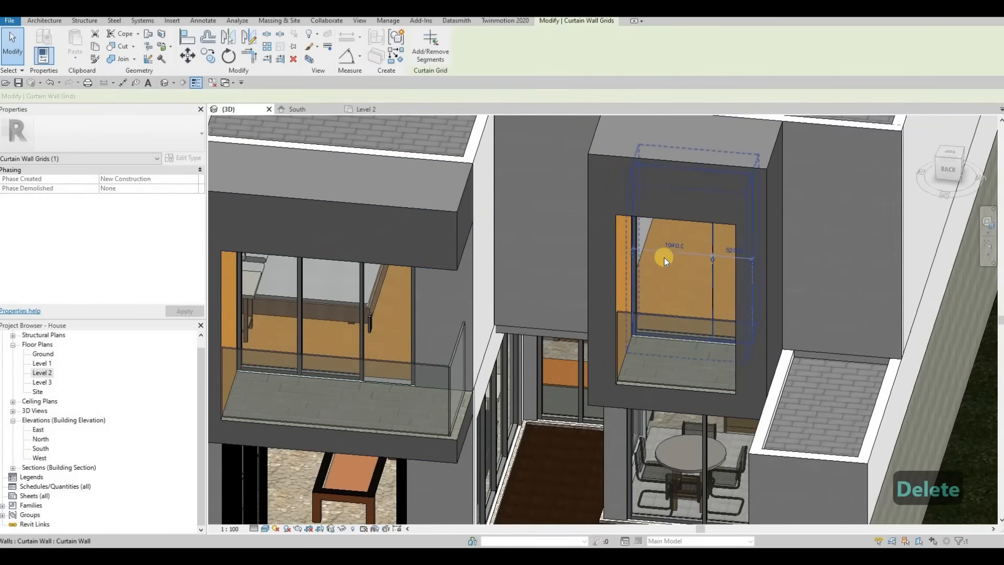
click(43, 373)
click(623, 287)
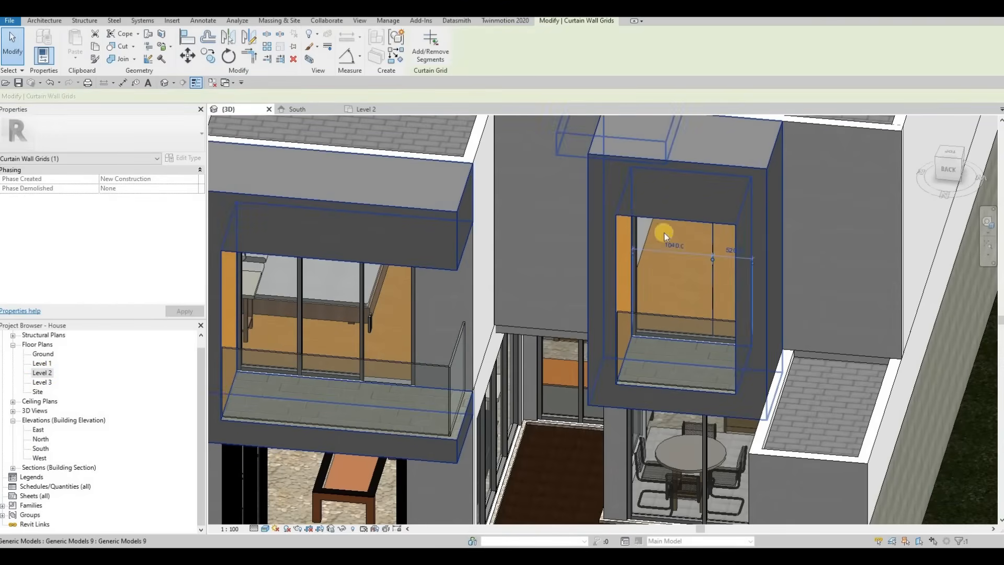
scroll(716, 214, up, 3)
key(Escape)
click(711, 217)
click(711, 219)
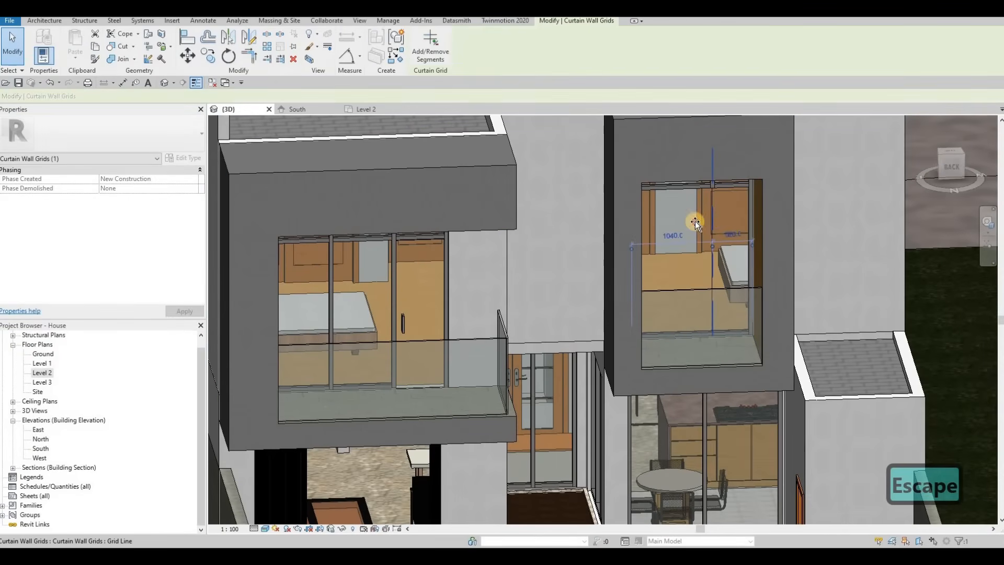
drag(692, 221, 669, 253)
shift+middle_drag(690, 235, 660, 262)
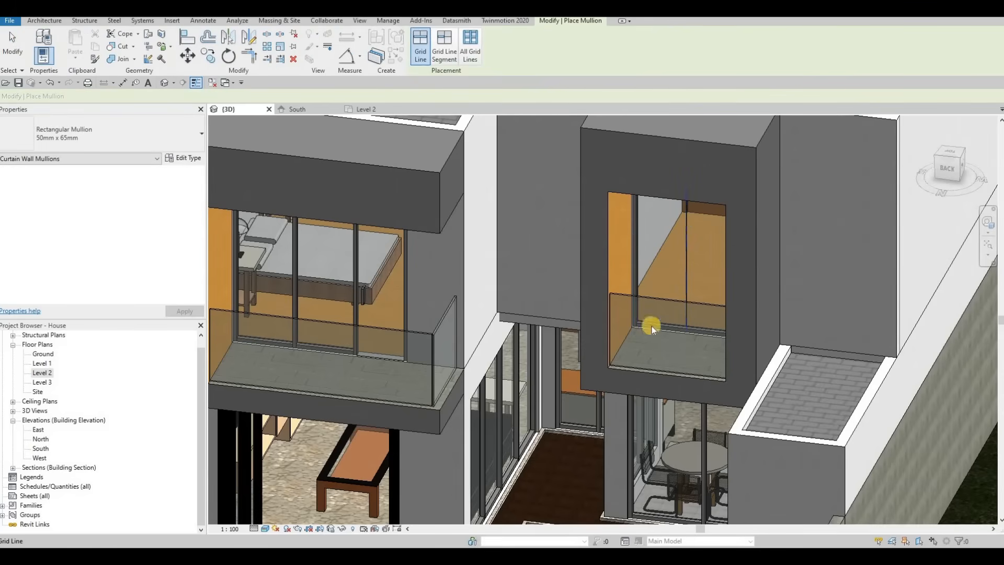
key(Escape)
Delete the bottom horizontal mullion of the right window's curtain wall.
shift+middle_drag(666, 301, 664, 303)
scroll(664, 303, up, 2)
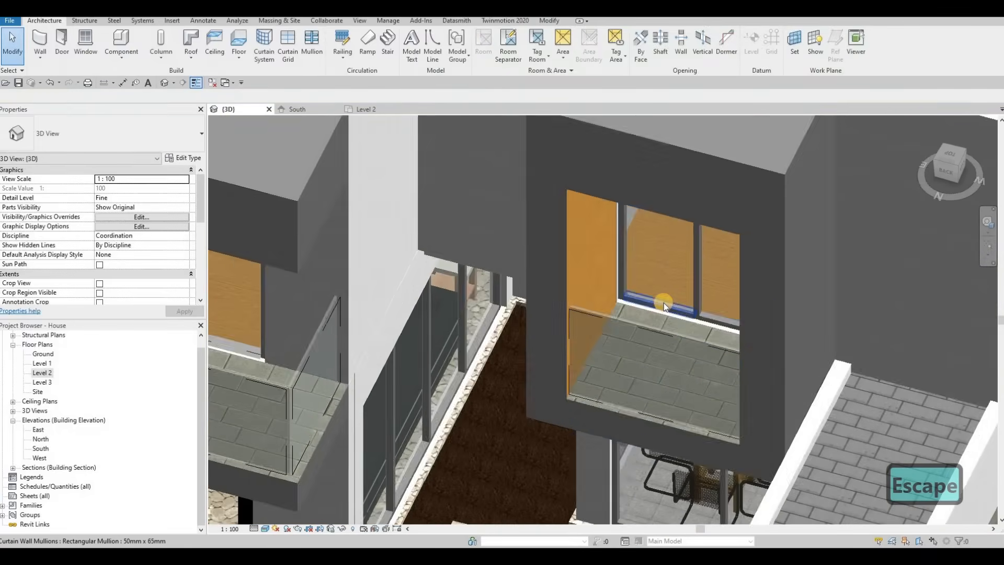
click(663, 302)
key(Delete)
Change a curtain panel of the right window into the M_Door-Curtain-Wall-Single-Glass door type.
scroll(670, 285, down, 5)
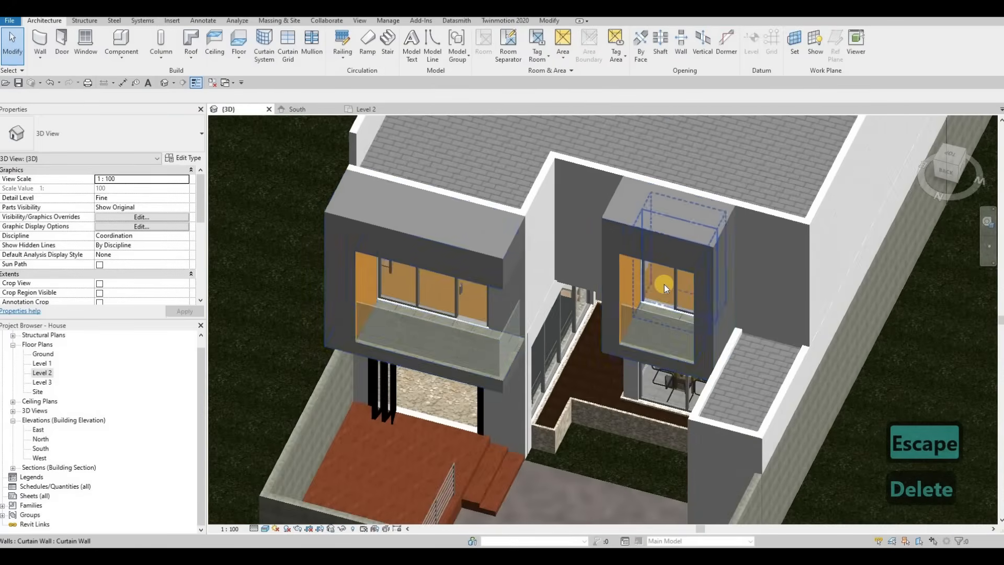
key(Tab)
click(664, 284)
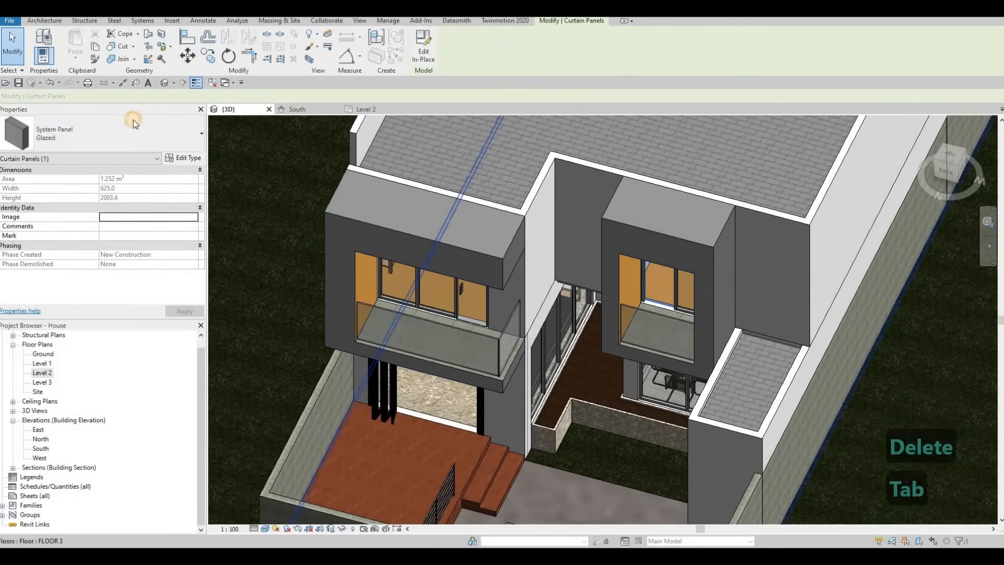
click(78, 135)
click(68, 254)
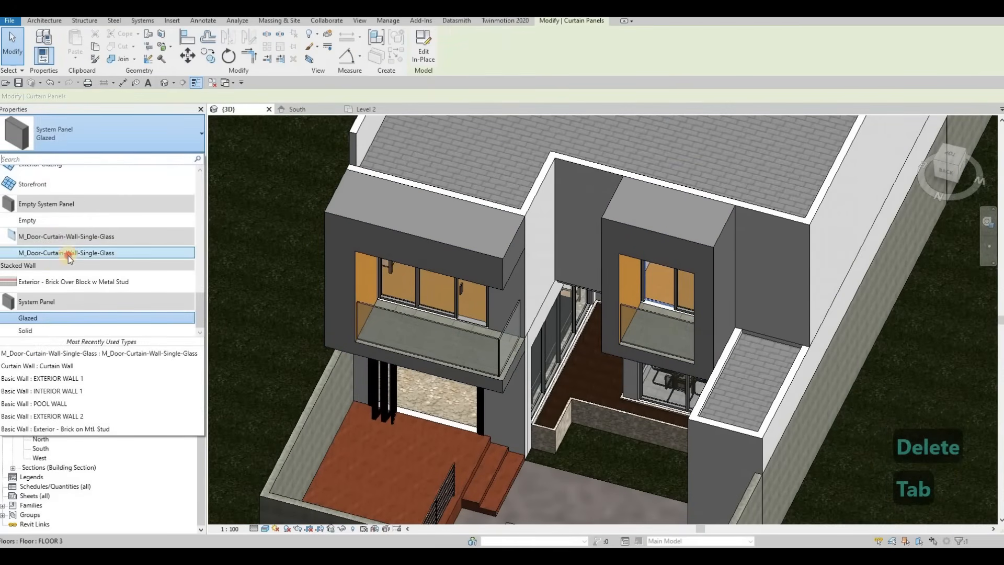
key(Escape)
key(Escape)
key(Escape)
Open the curtain wall door's type properties and close them.
key(Tab)
click(658, 289)
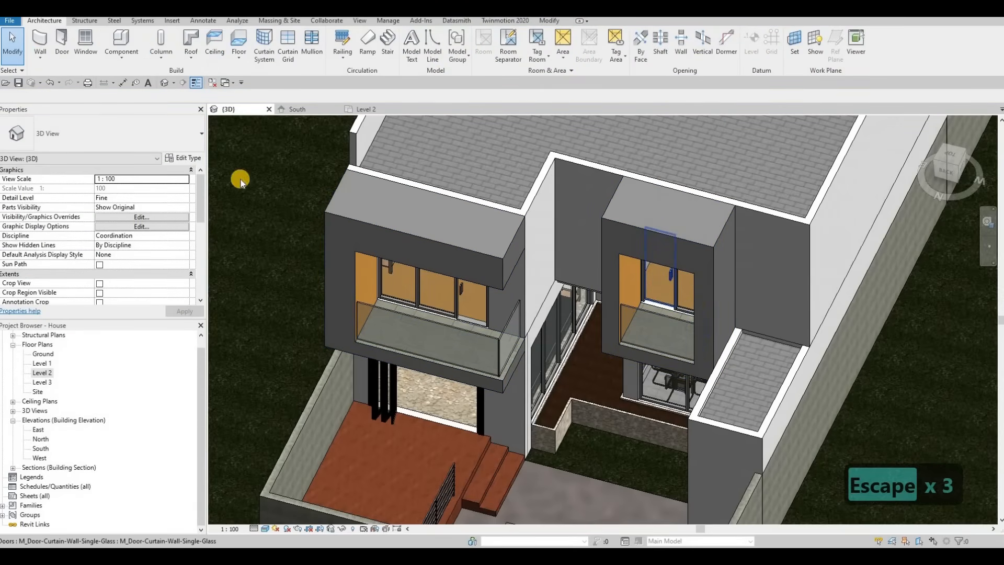
click(184, 160)
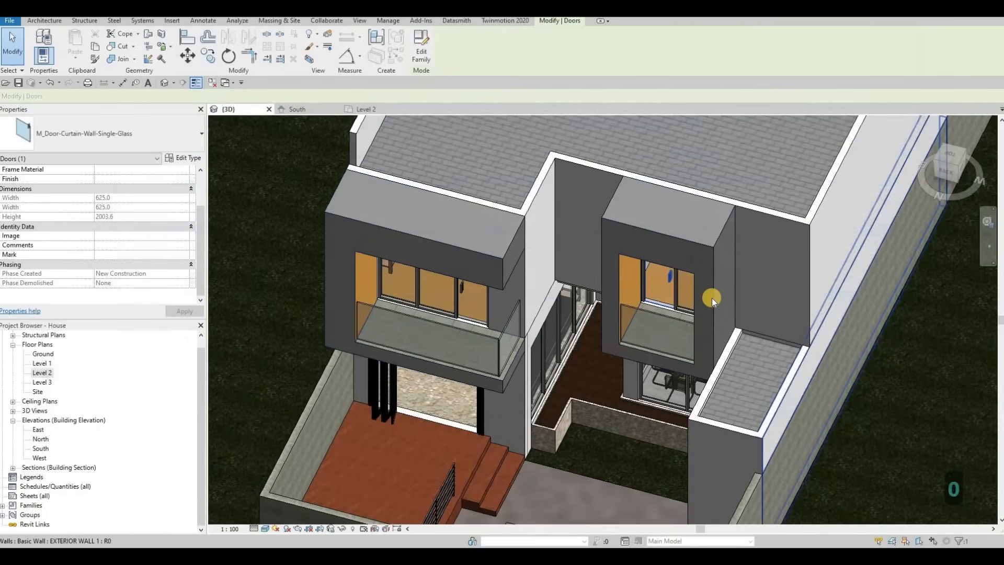
Flip the curtain wall door's facing in the Level 2 plan.
scroll(701, 303, up, 5)
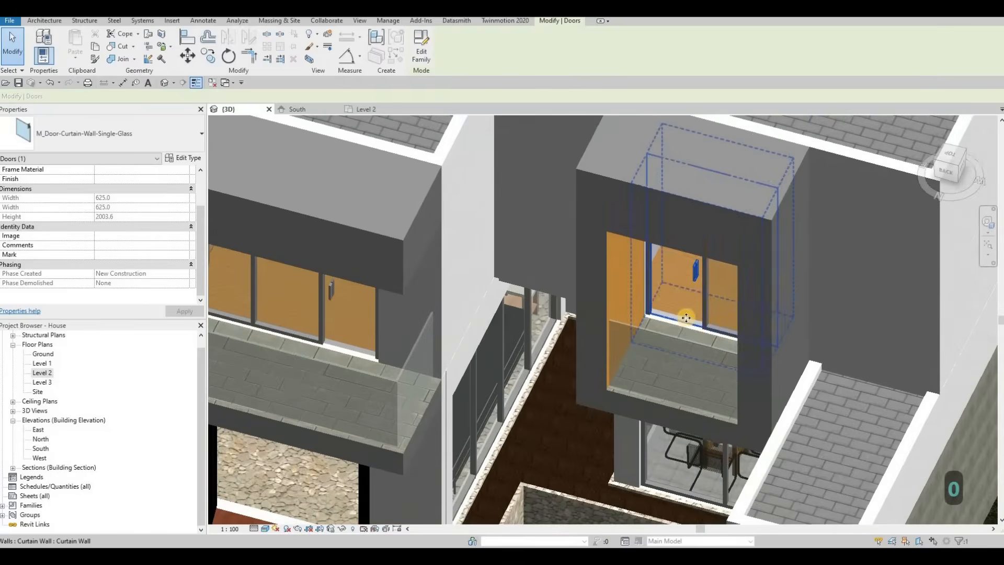
scroll(686, 317, up, 3)
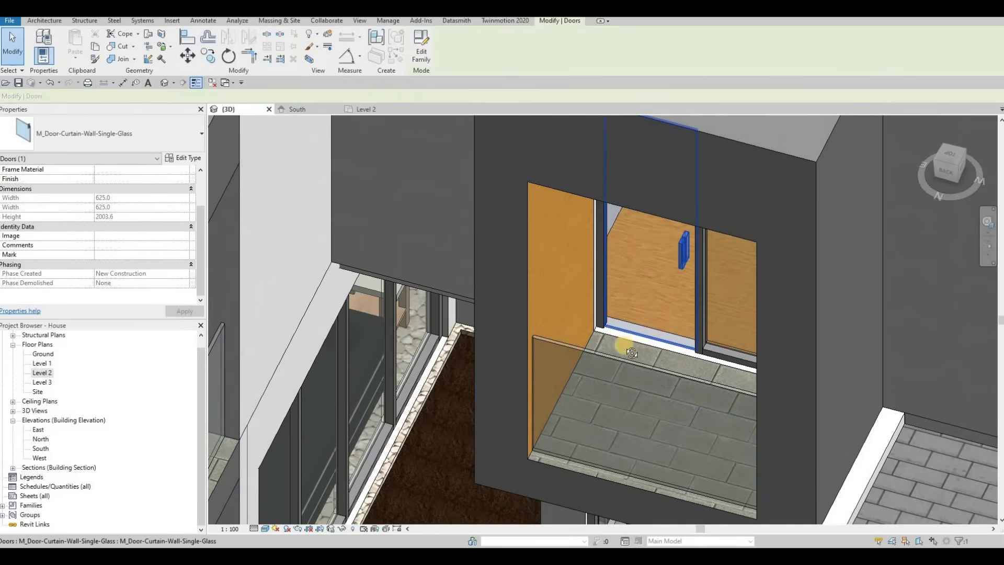
key(Escape)
shift+middle_drag(605, 348, 655, 259)
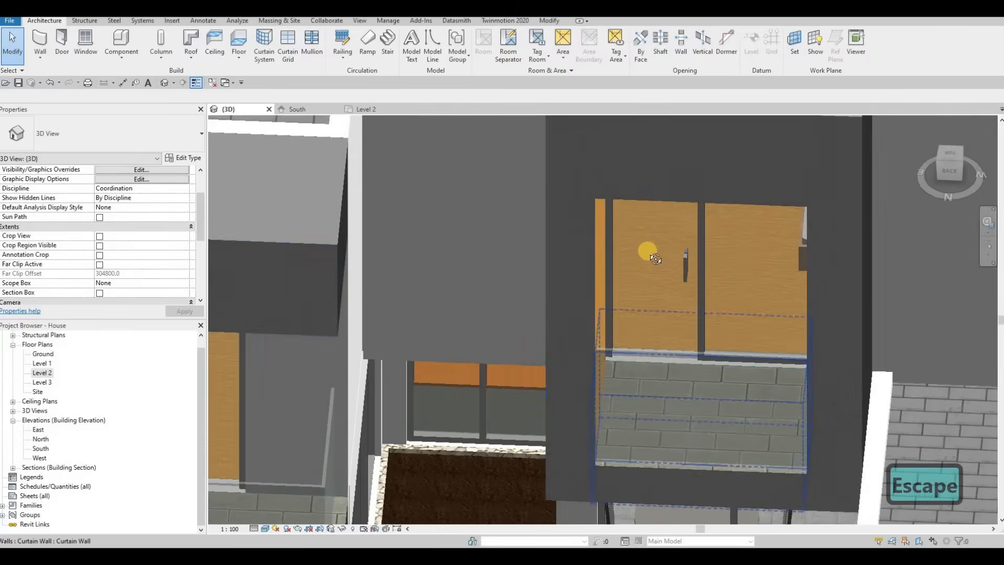
scroll(657, 256, down, 6)
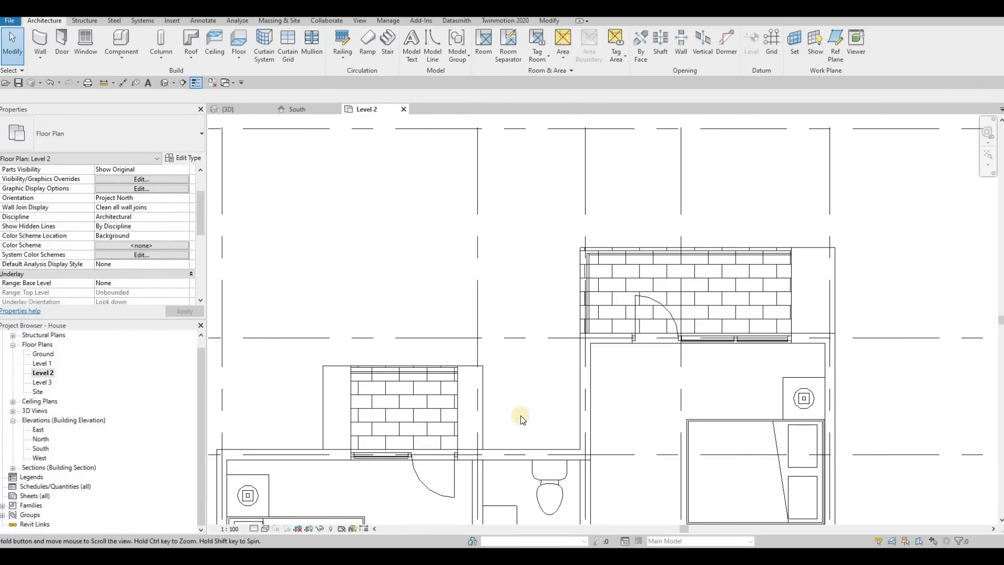
click(539, 435)
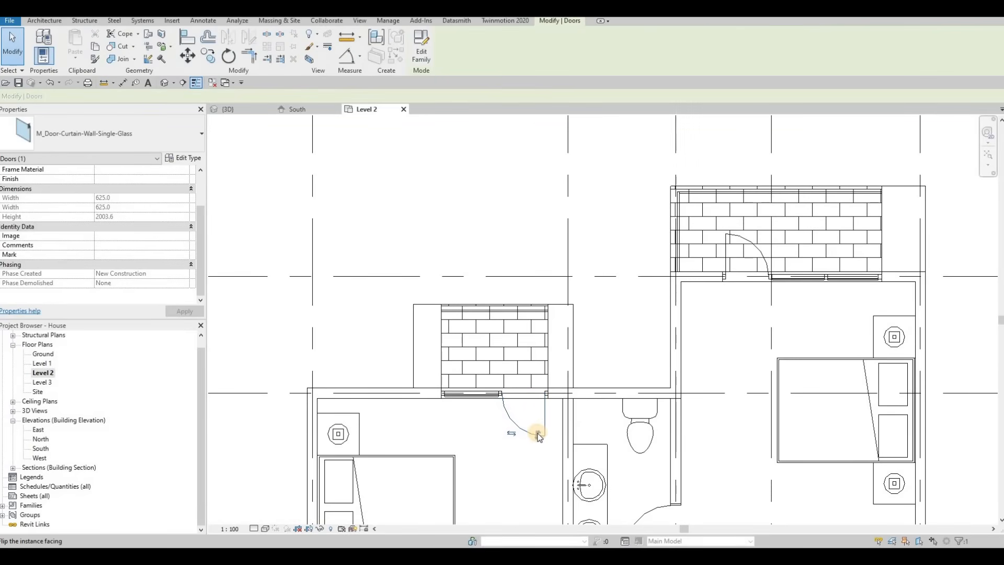
key(Escape)
key(Escape)
key(Escape)
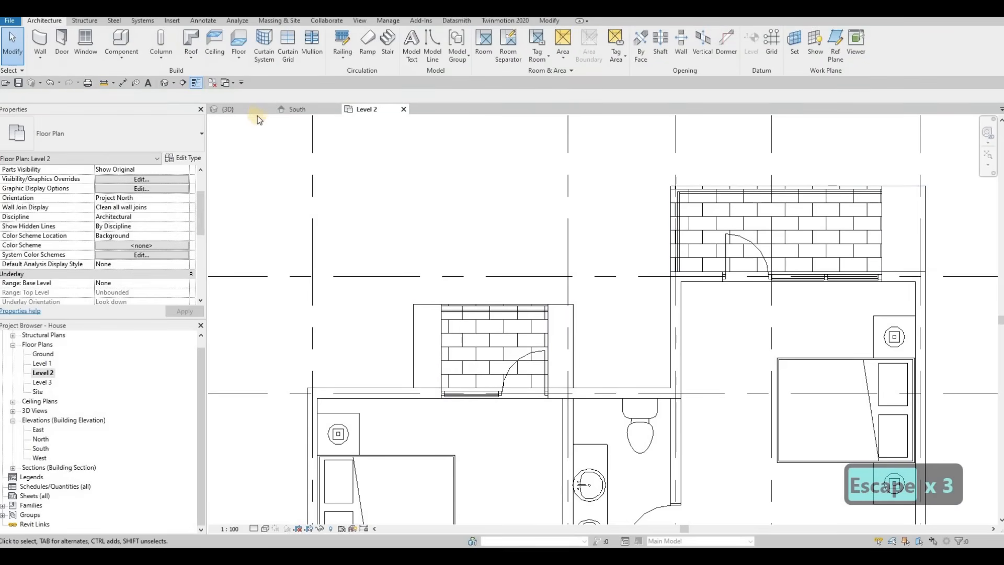
Edit the FLOOR 8 boundary, aligning its edge with the exterior wall face, and finish editing.
click(230, 109)
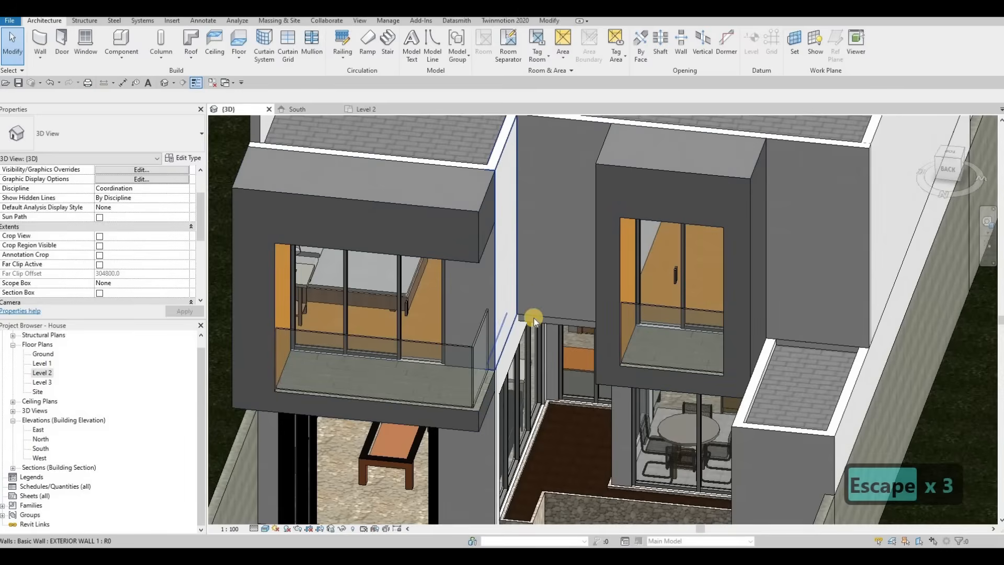
shift+middle_drag(534, 318, 566, 331)
scroll(492, 323, up, 3)
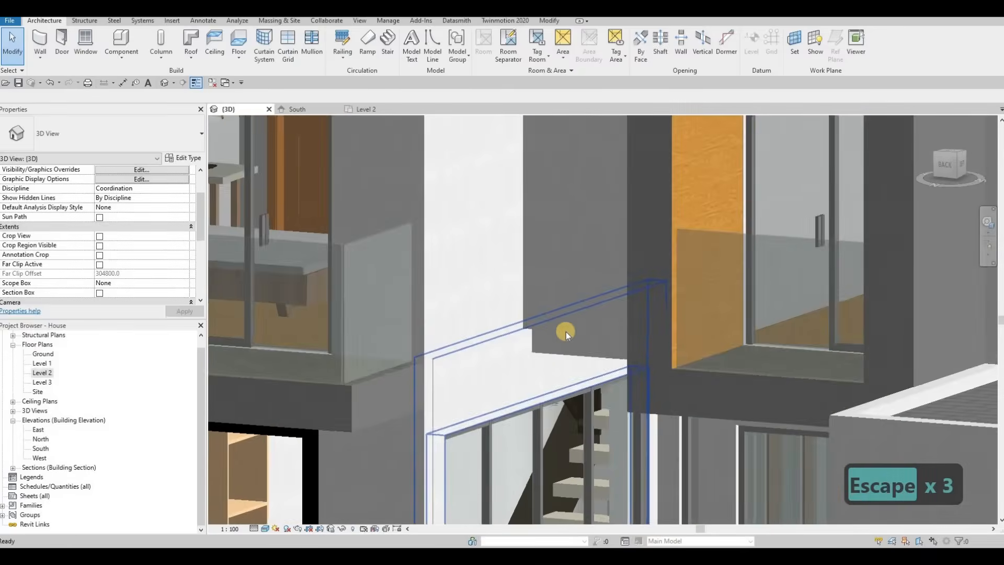
scroll(567, 327, up, 3)
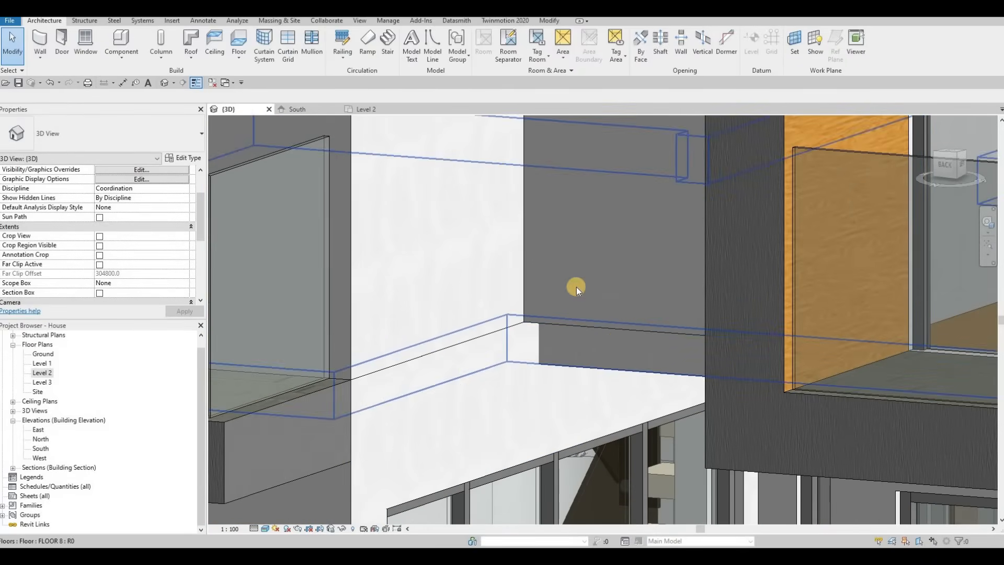
click(386, 140)
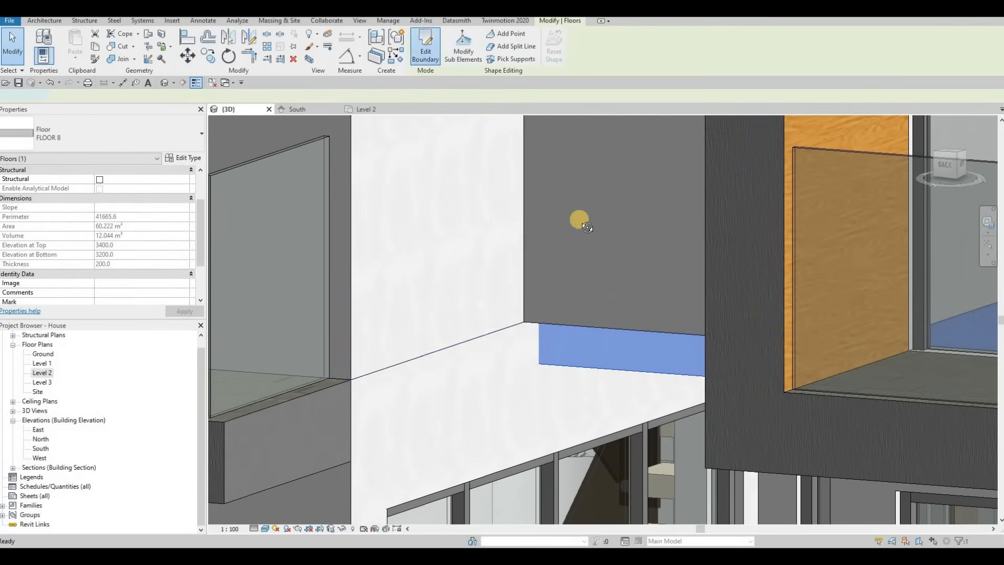
shift+middle_drag(578, 215, 607, 390)
scroll(603, 350, up, 3)
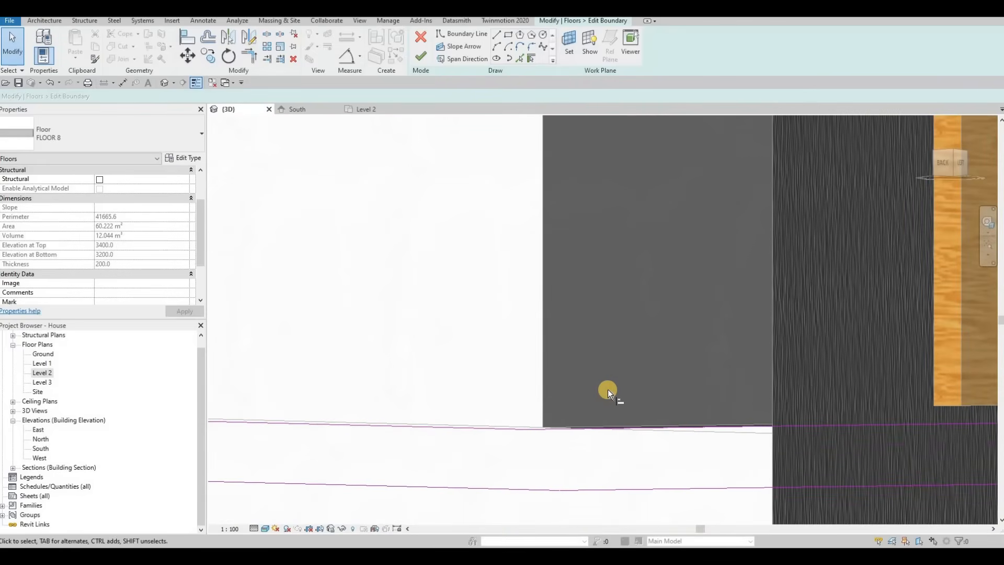
key(a)
key(l)
key(Tab)
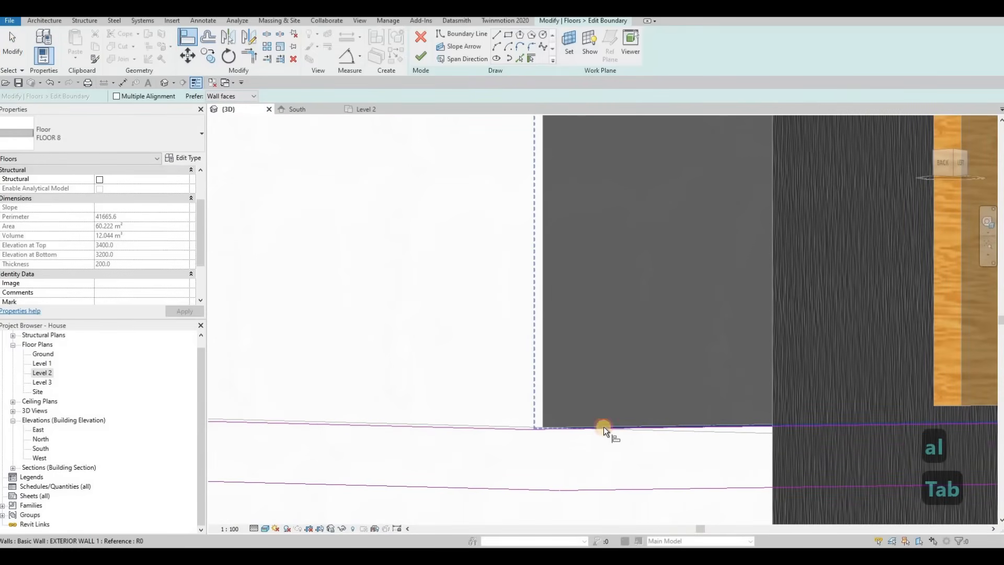
click(604, 425)
shift+middle_drag(594, 413, 590, 482)
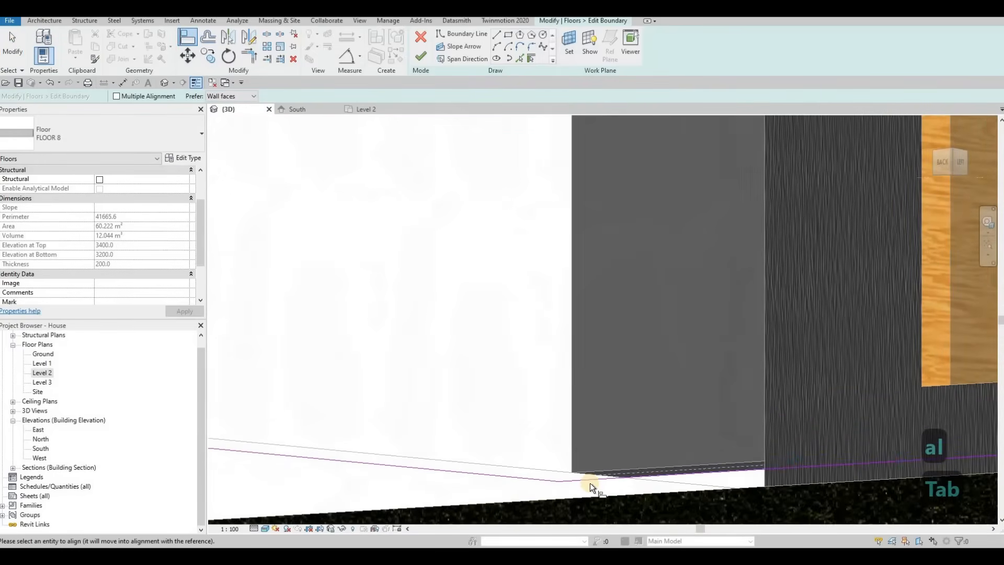
click(590, 483)
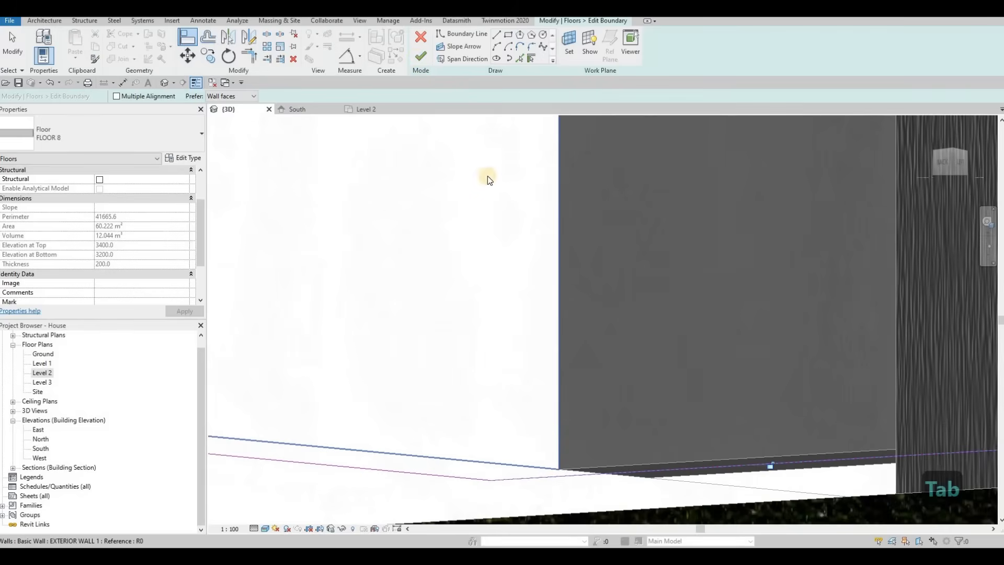
click(421, 57)
scroll(508, 245, down, 3)
key(Escape)
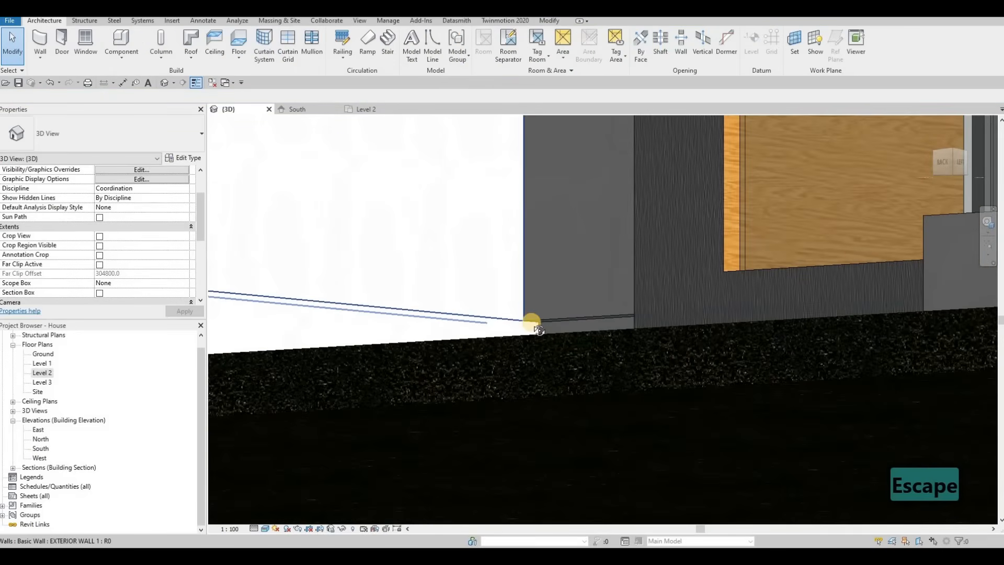
Reopen the FLOOR 8 boundary and draw a new horizontal boundary line along the wall in the Level 2 plan.
shift+middle_drag(522, 284, 433, 72)
click(511, 305)
click(433, 59)
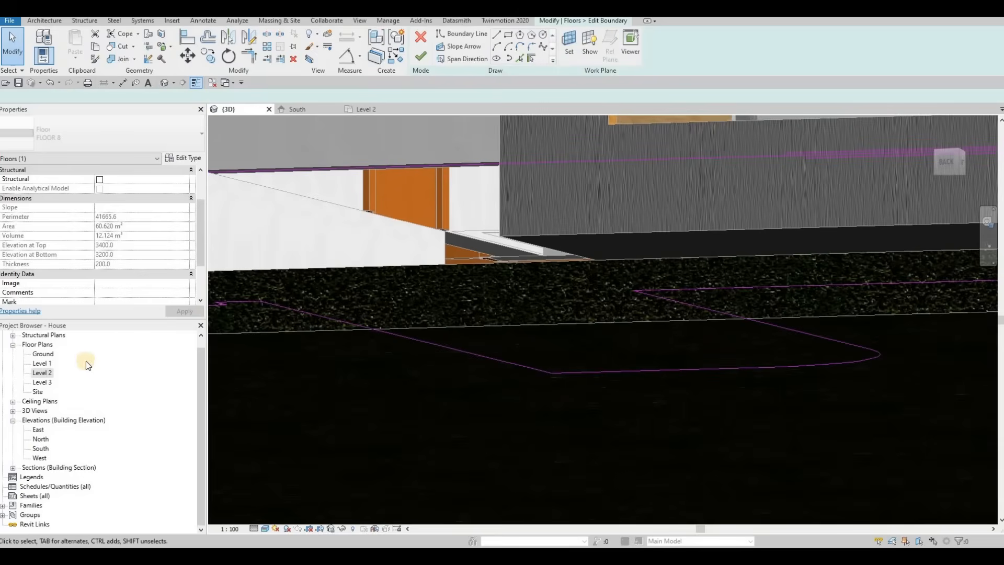
double_click(42, 373)
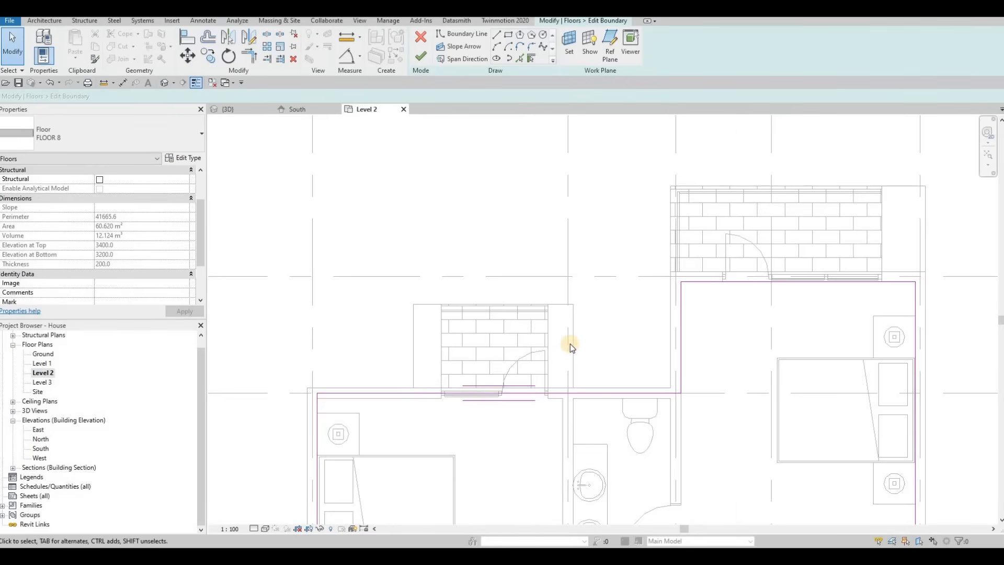
middle_drag(603, 380, 579, 326)
click(579, 325)
scroll(579, 326, up, 2)
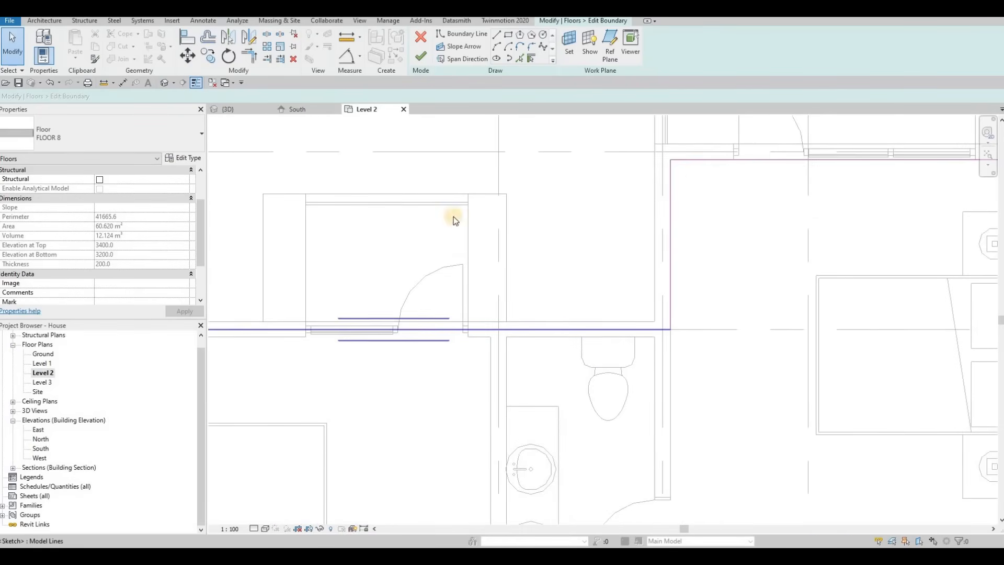
click(505, 321)
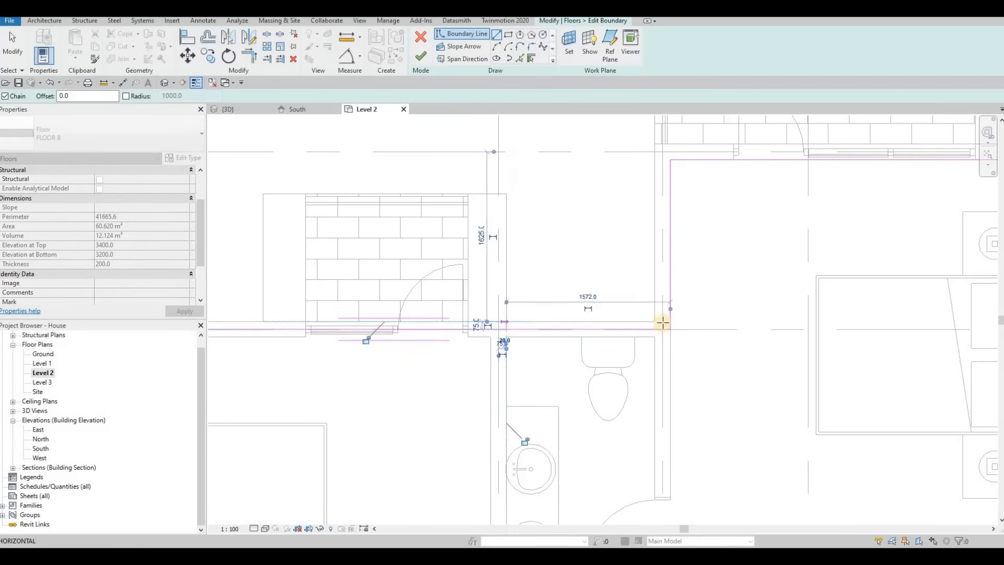
click(657, 331)
key(Escape)
scroll(657, 331, up, 4)
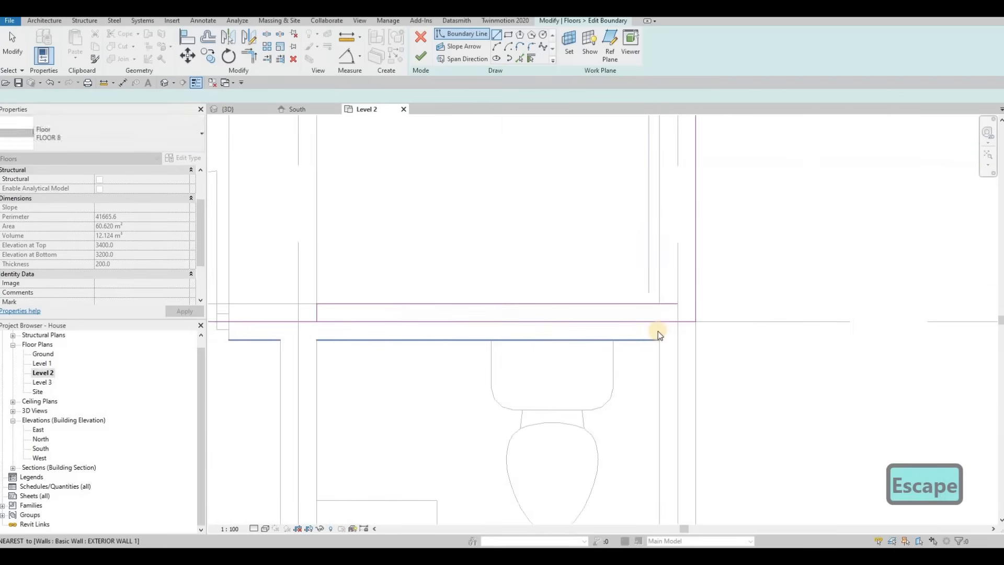
Trim the floor boundary lines into closed corners and finish the boundary edit.
key(Escape)
key(Escape)
key(Escape)
key(r)
click(649, 302)
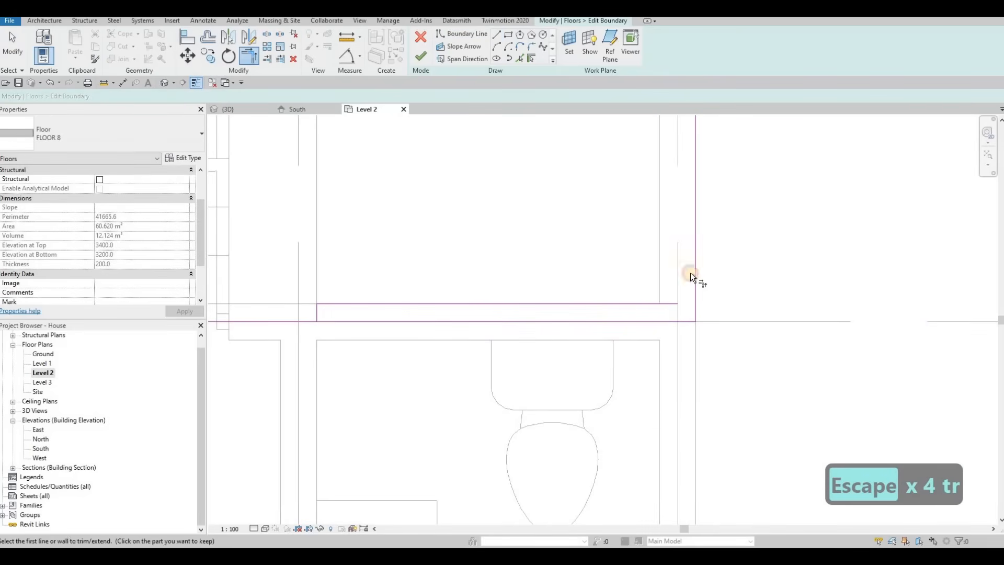
click(698, 265)
click(313, 312)
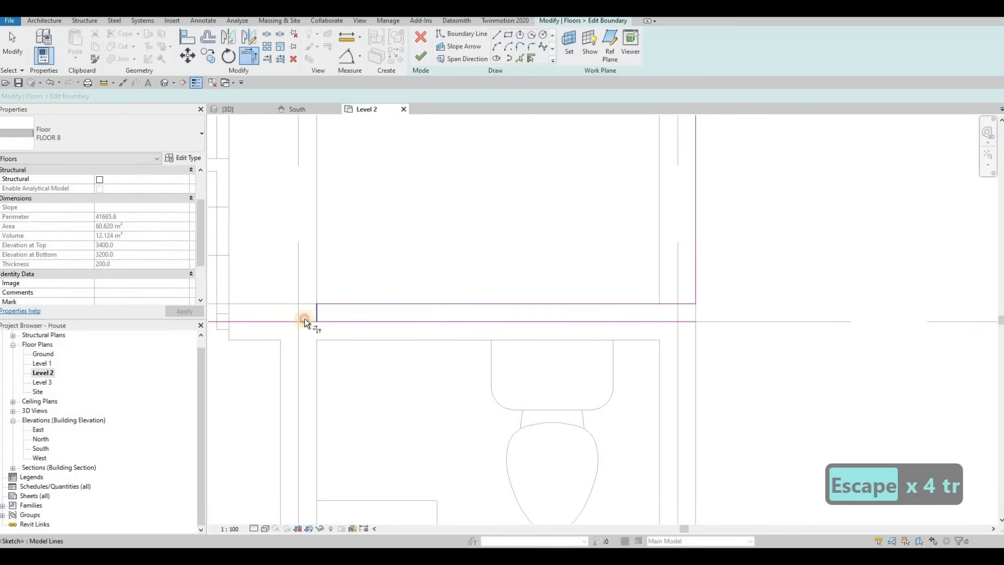
click(305, 320)
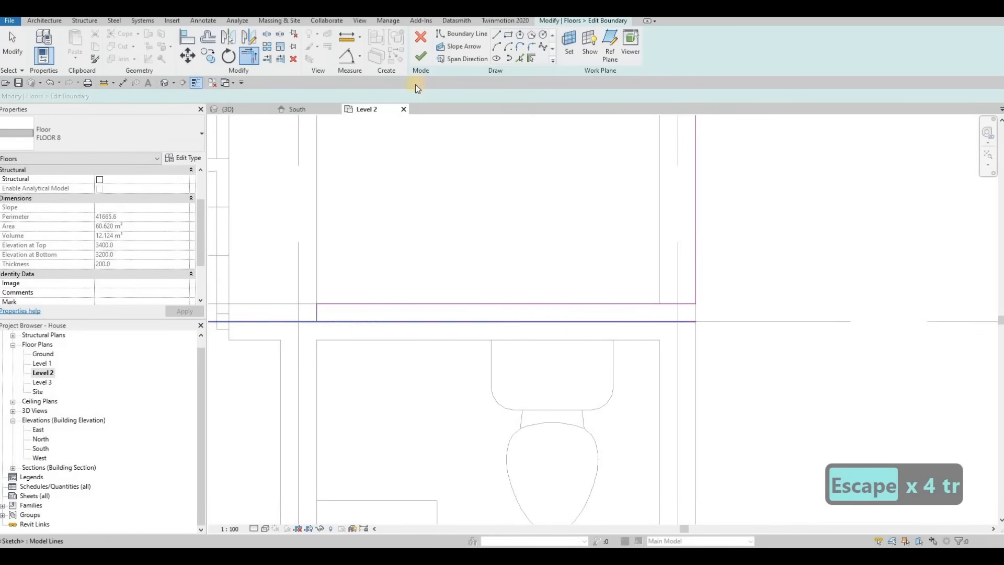
Edit the in-place balcony planter extrusion, set its material to Grass, and finish the model.
click(238, 110)
key(Escape)
key(Escape)
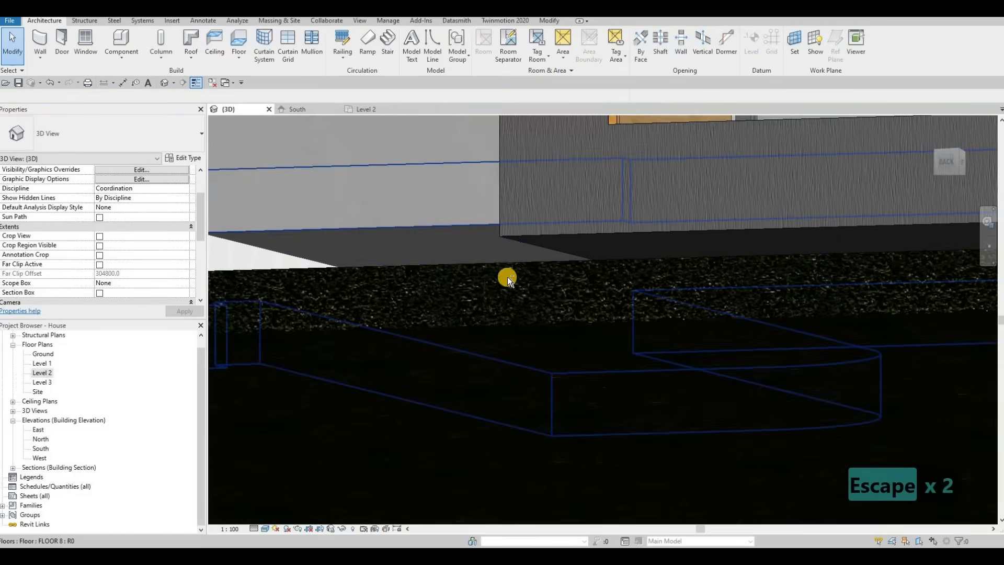
scroll(583, 313, down, 4)
shift+middle_drag(655, 350, 748, 222)
scroll(783, 240, up, 3)
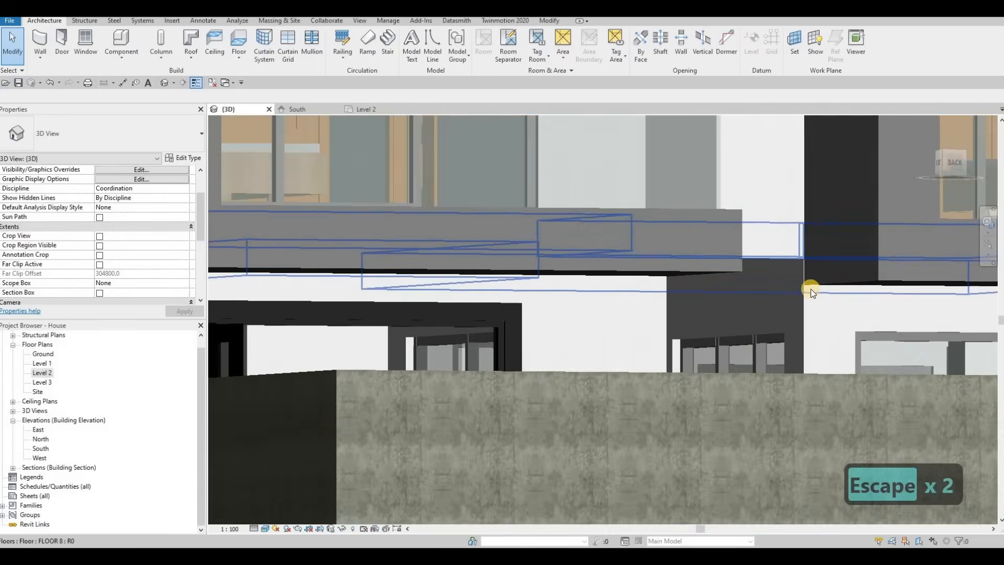
scroll(812, 286, up, 1)
key(Escape)
shift+middle_drag(787, 282, 403, 346)
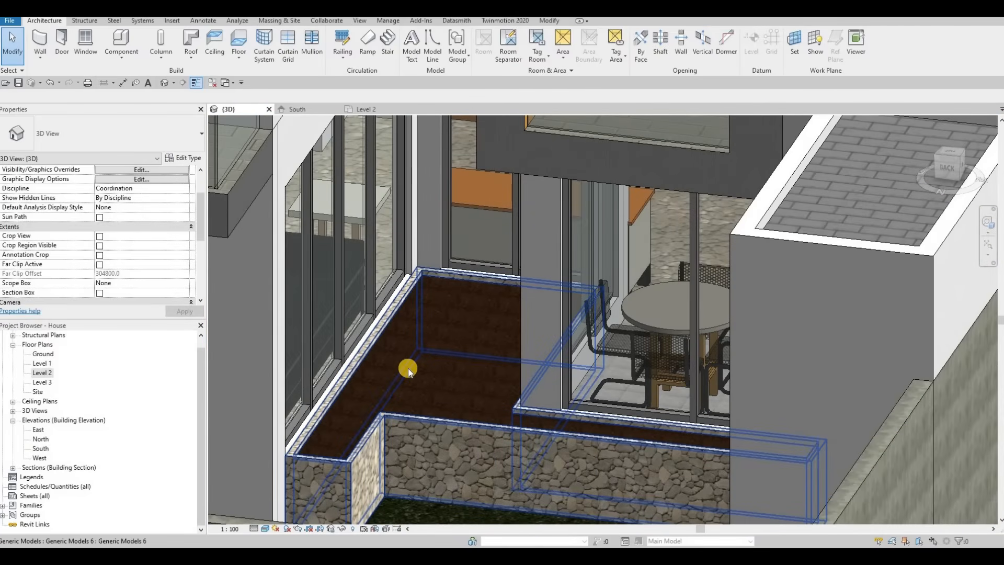
mouse_move(478, 313)
shift+middle_down()
mouse_move(493, 312)
mouse_move(482, 308)
shift+middle_up()
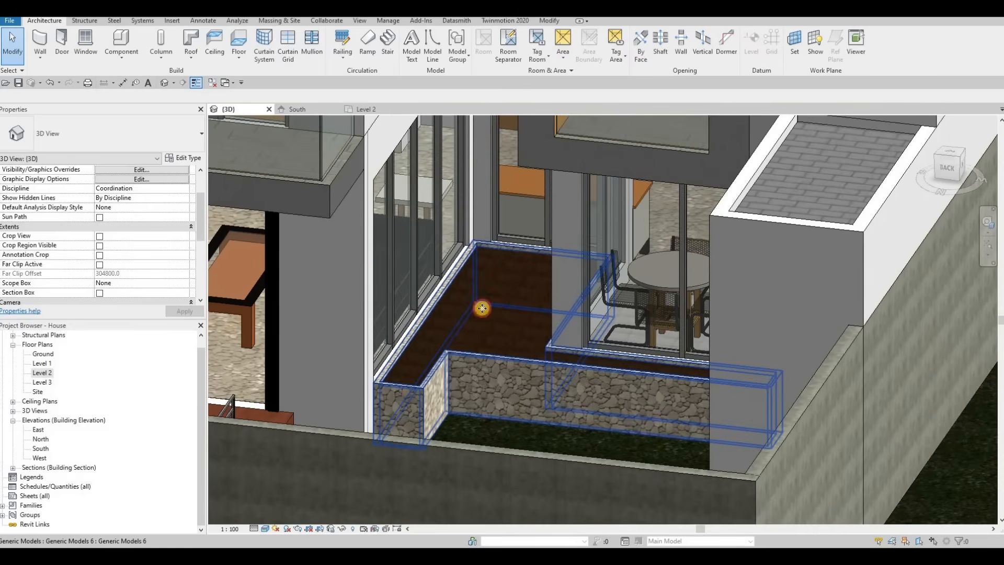
click(526, 317)
key(Escape)
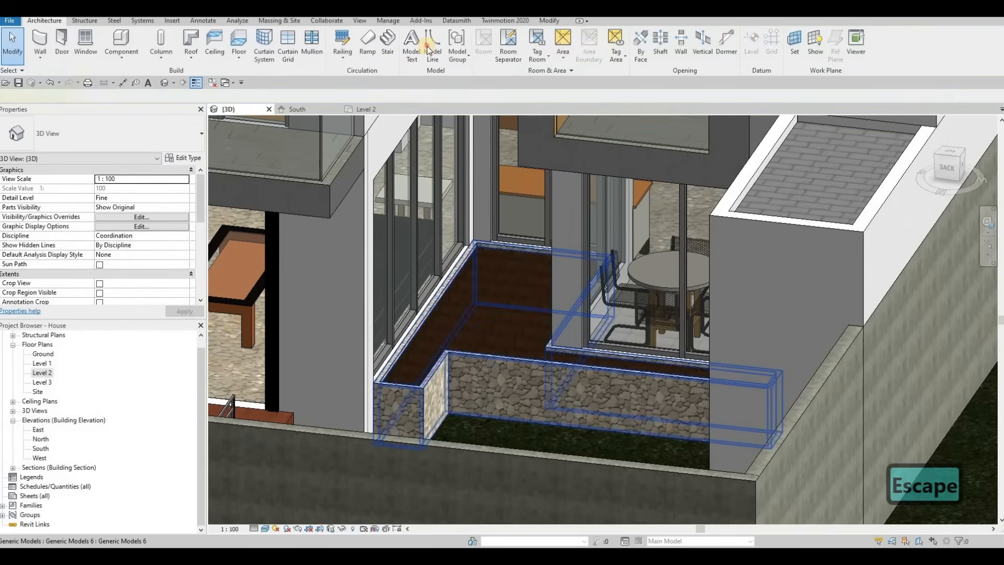
click(501, 279)
double_click(501, 279)
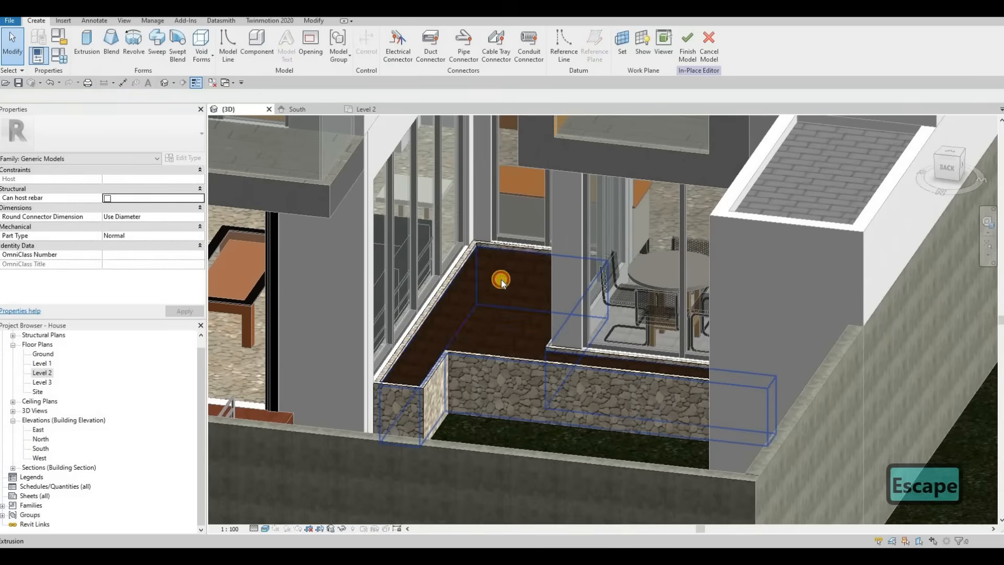
click(131, 244)
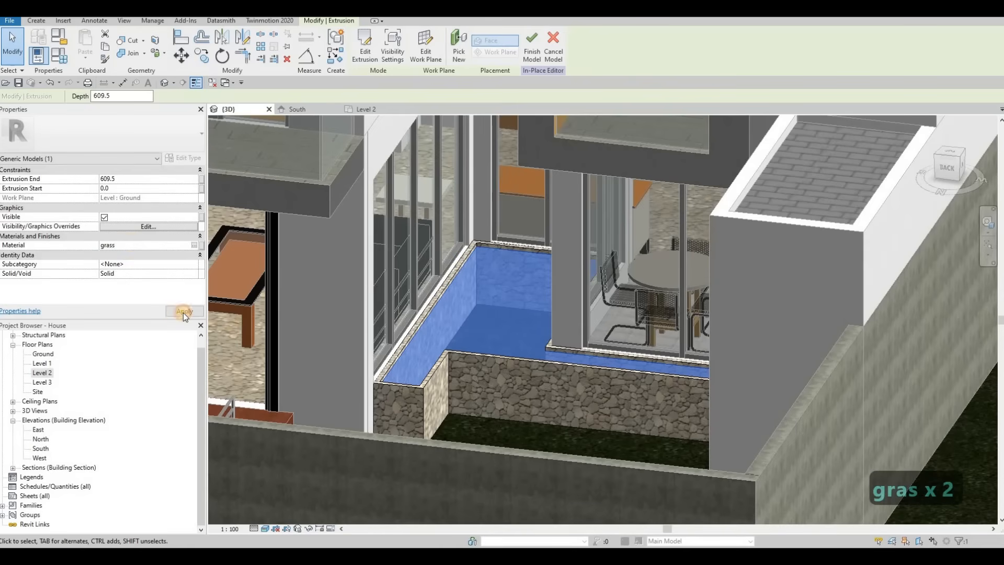
click(532, 63)
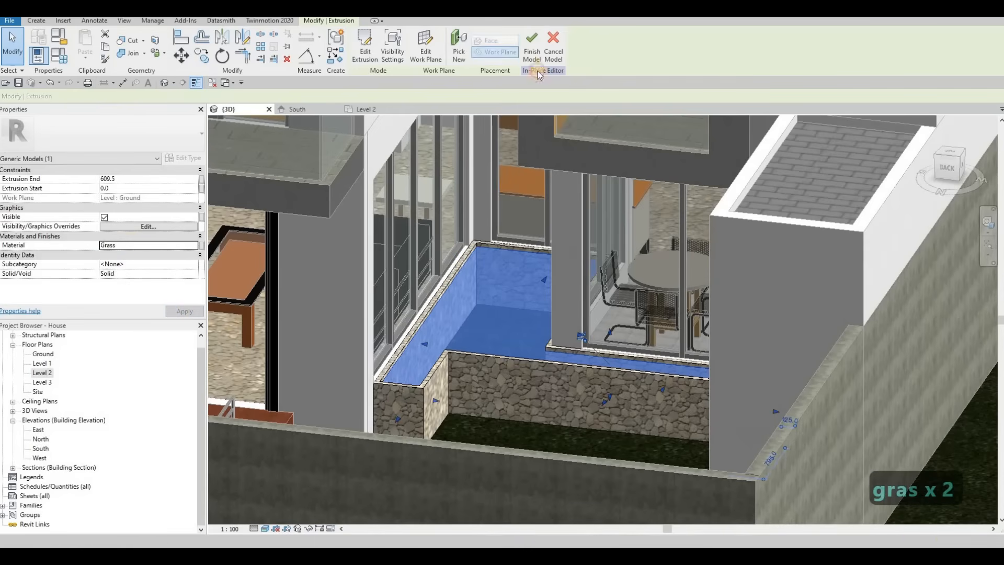
key(Escape)
key(Escape)
key(Escape)
Change the gate post's model text to 242.
scroll(517, 319, down, 2)
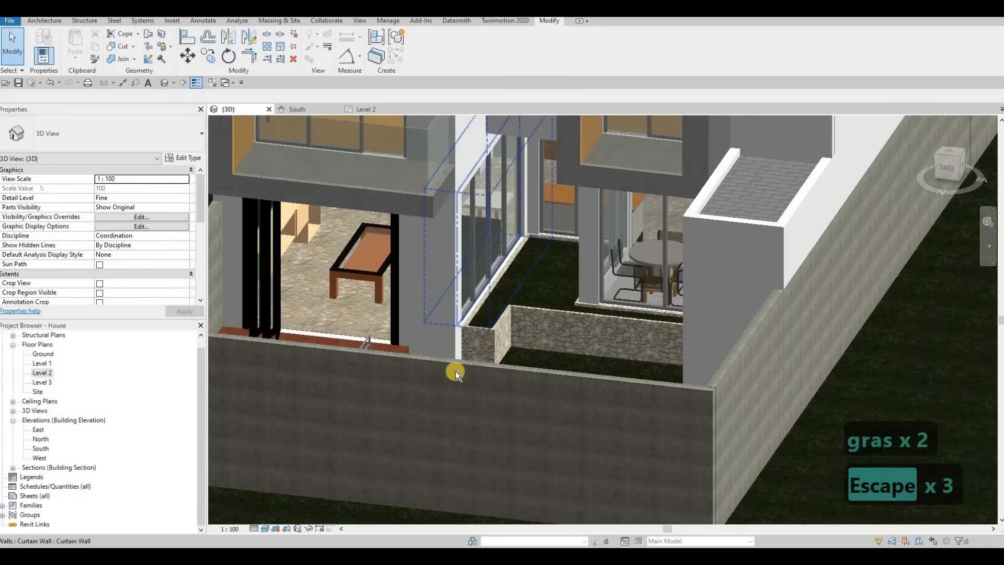
shift+middle_drag(487, 316, 523, 314)
shift+middle_drag(595, 380, 440, 233)
scroll(509, 292, up, 2)
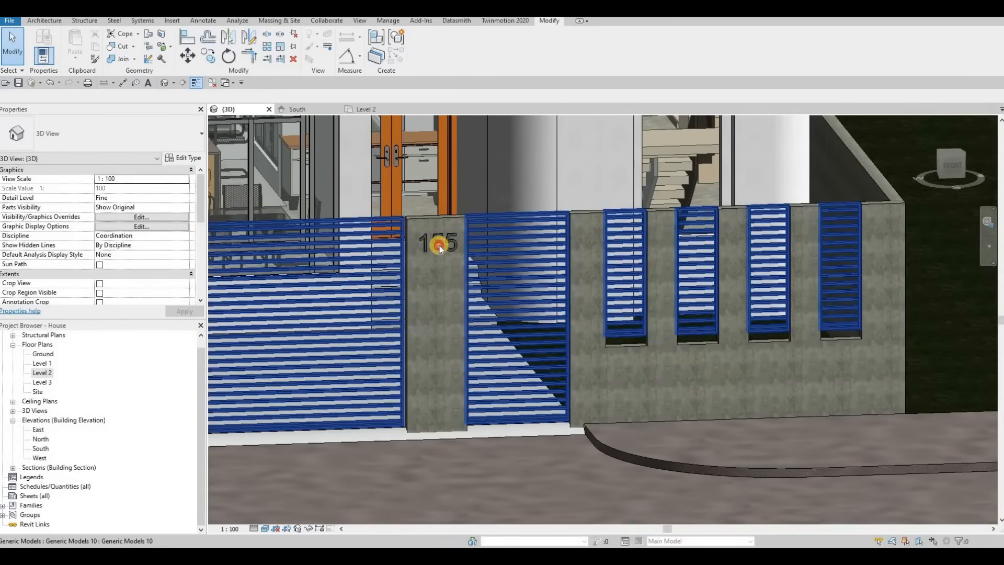
click(440, 236)
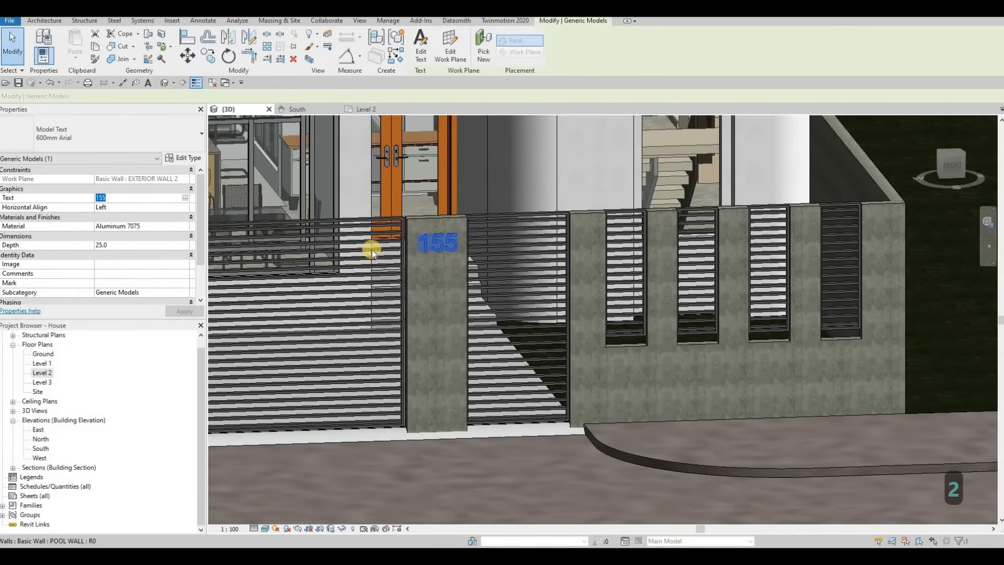
double_click(468, 238)
text(242)
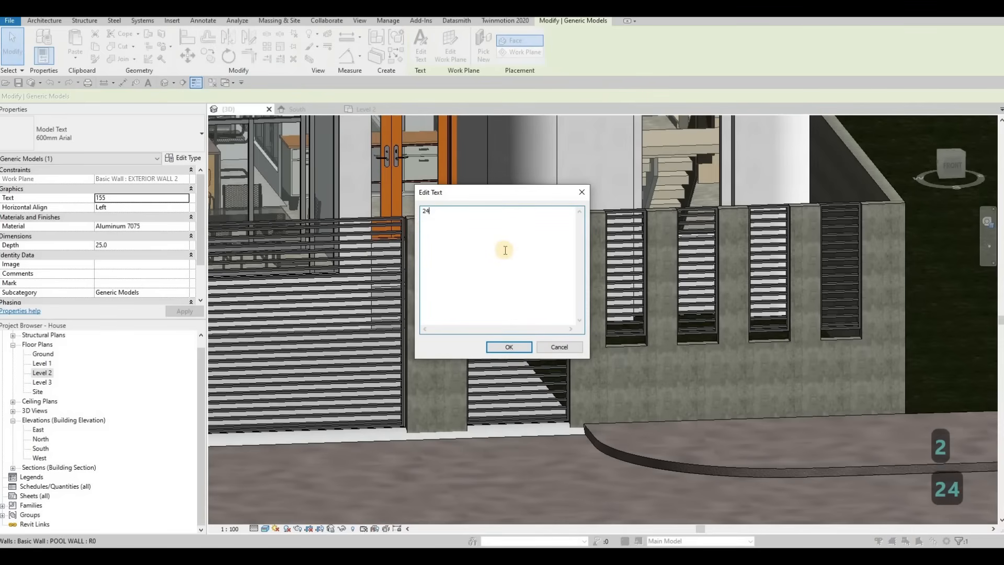
click(510, 347)
key(Escape)
key(Escape)
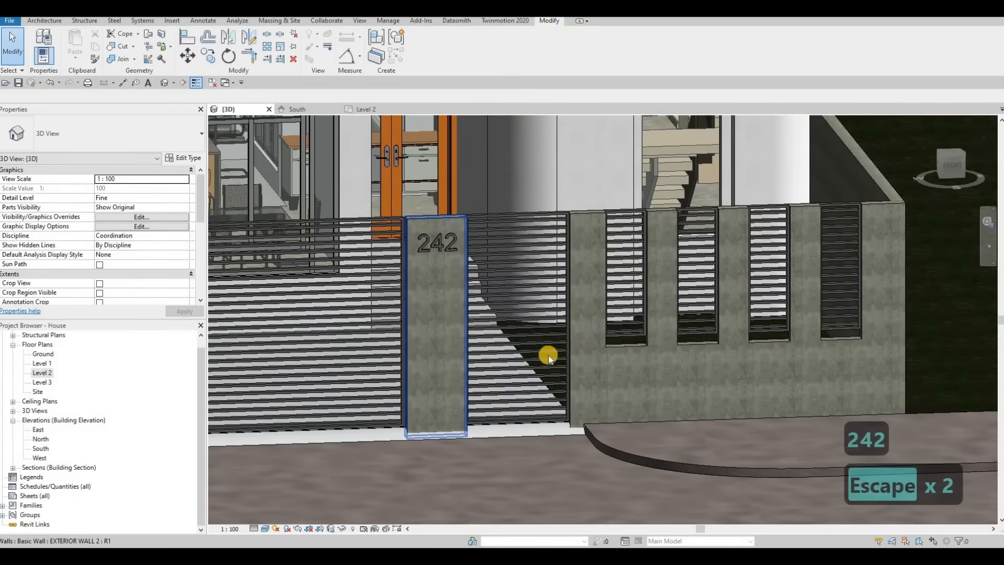
In the South elevation, extend the bottom edges of the slatted gate panels downward.
scroll(549, 358, down, 2)
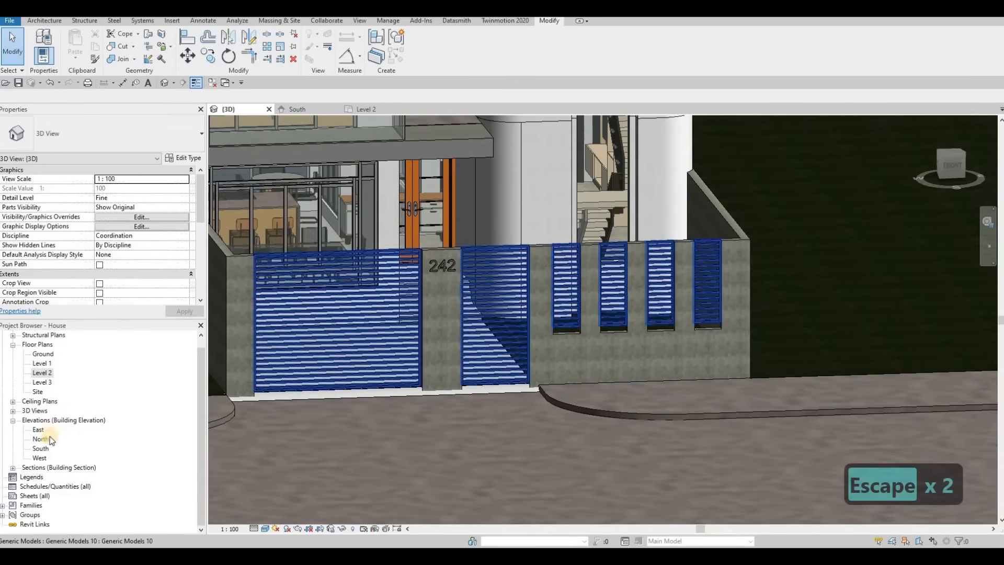
double_click(41, 450)
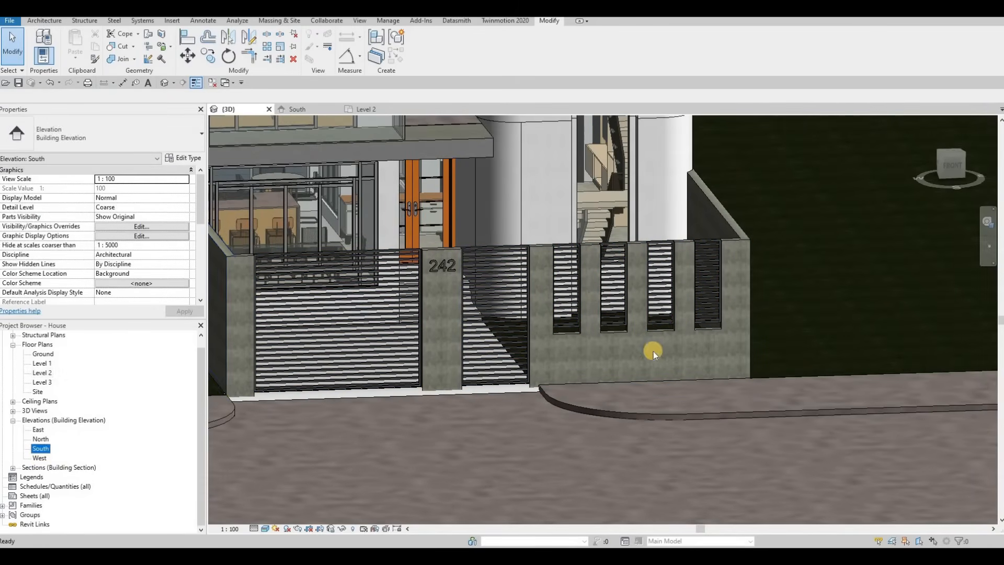
scroll(588, 345, up, 5)
scroll(575, 337, up, 4)
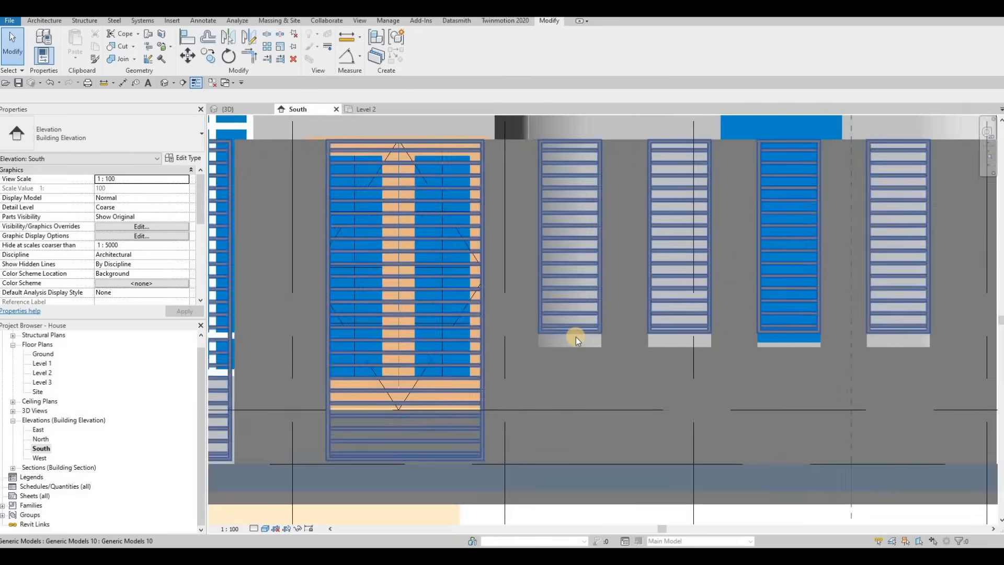
click(569, 340)
drag(569, 340, 567, 353)
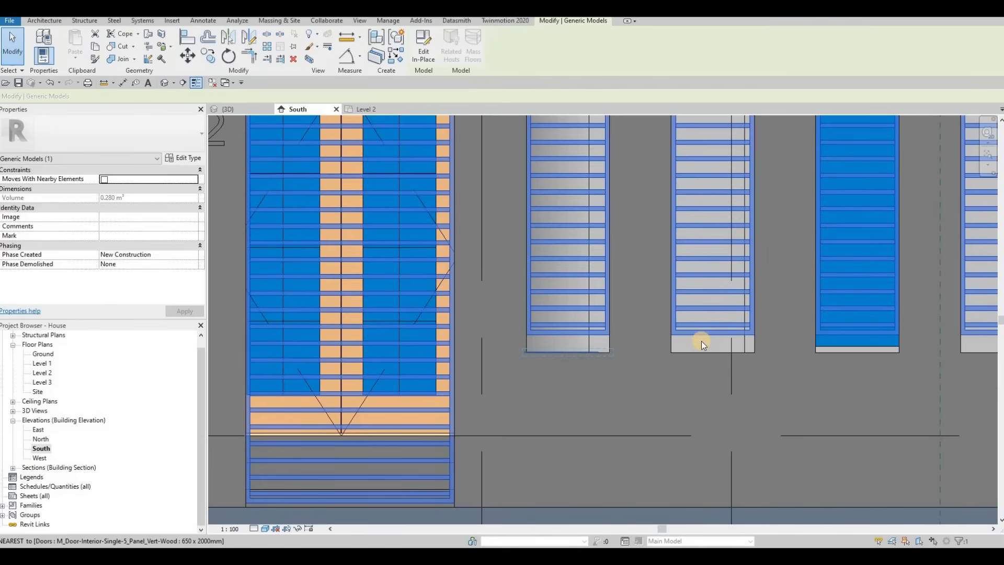
drag(715, 337, 713, 352)
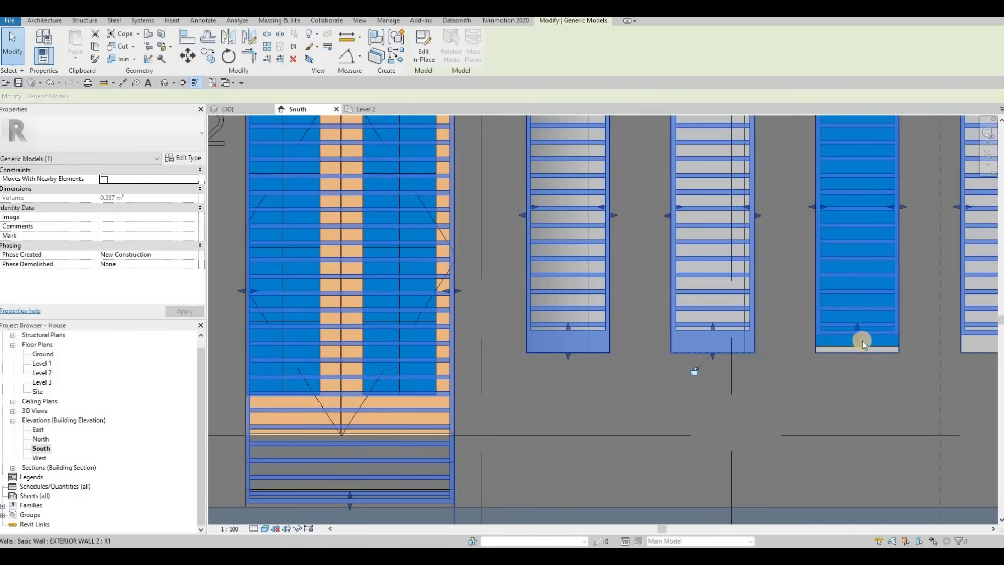
drag(859, 353, 851, 356)
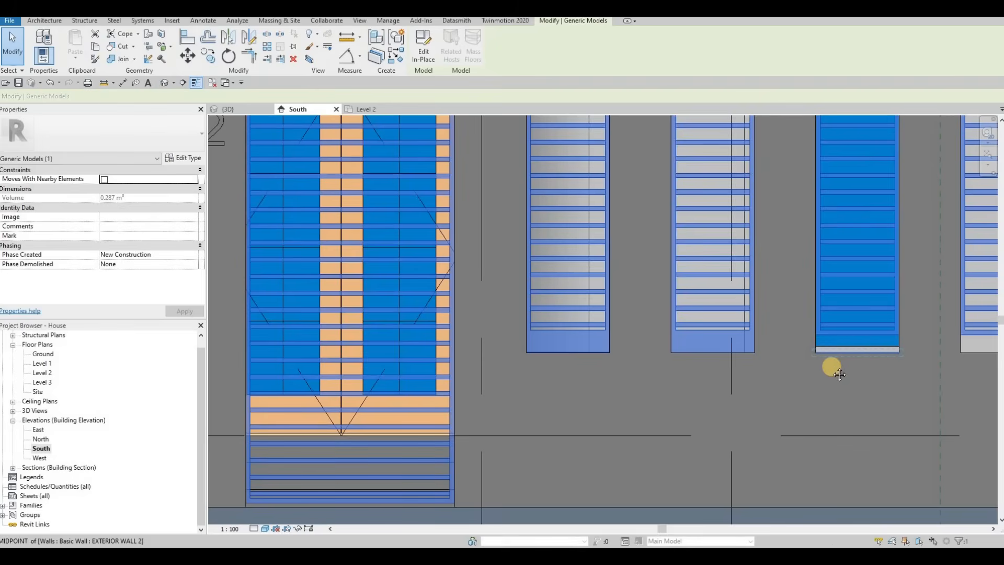
middle_drag(970, 344, 773, 333)
click(806, 334)
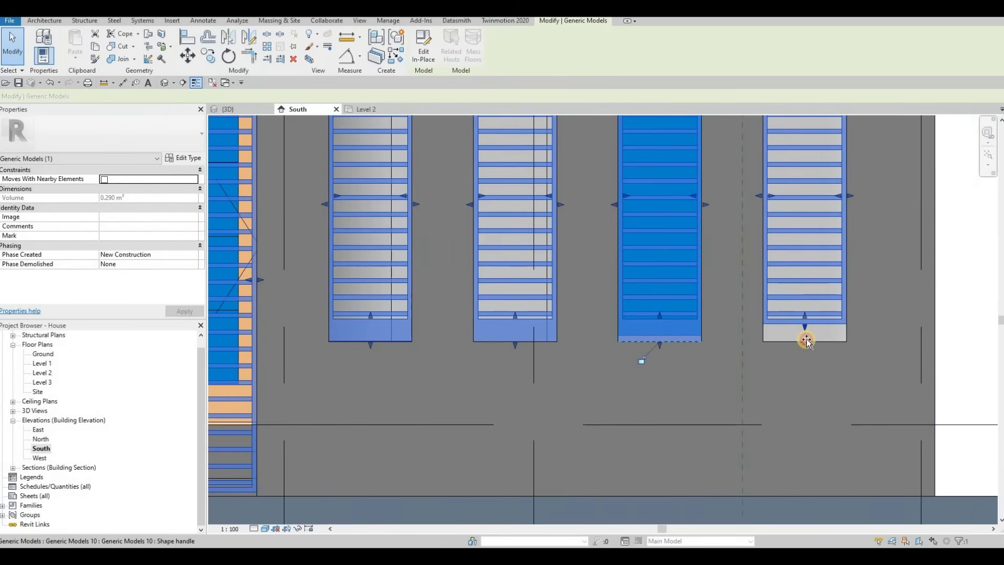
drag(805, 360, 800, 365)
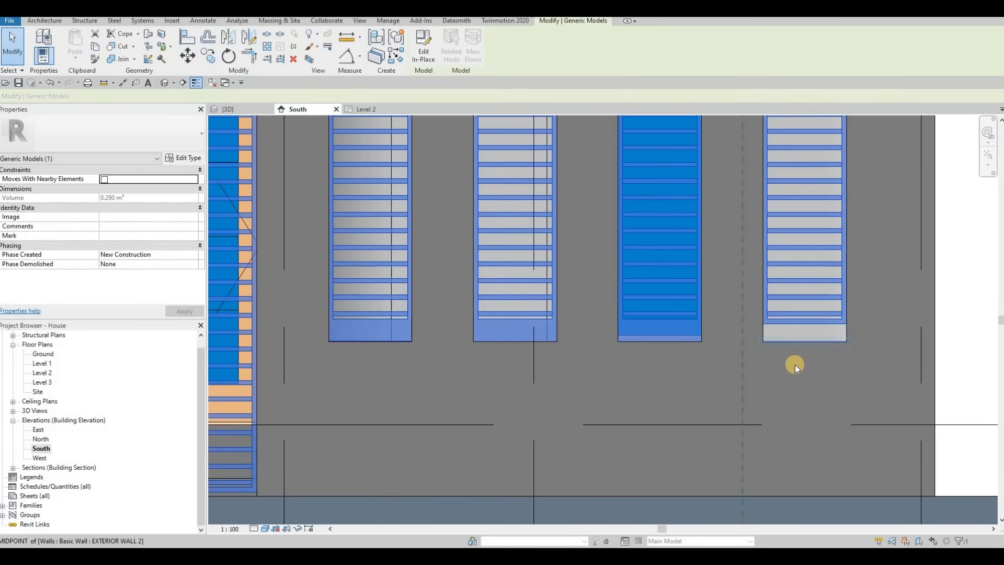
key(Escape)
key(Escape)
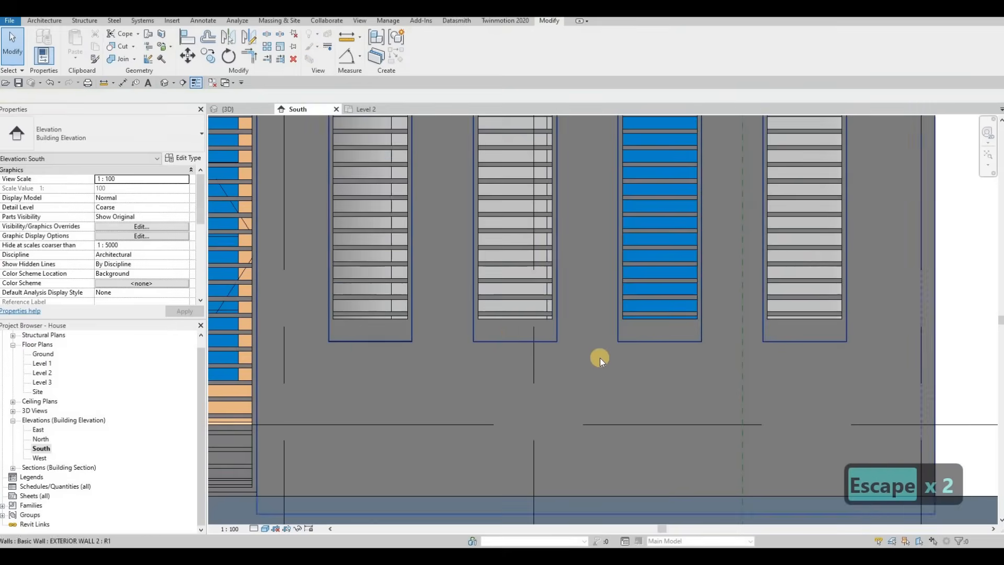
Examine the house front and gate in the 3D view.
middle_drag(569, 313, 645, 296)
scroll(621, 340, down, 2)
middle_drag(431, 170, 575, 209)
scroll(500, 168, up, 3)
scroll(575, 209, down, 2)
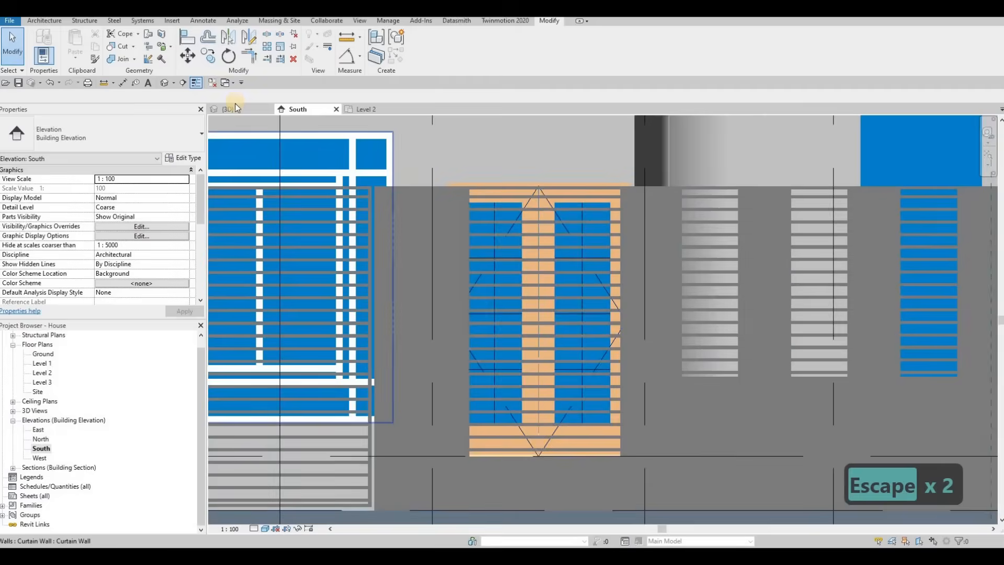
click(233, 110)
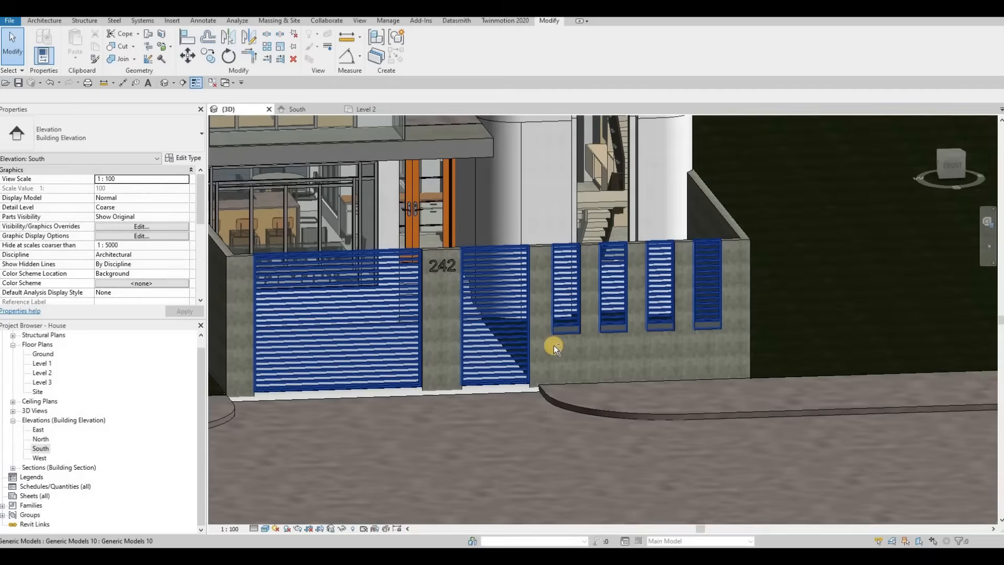
key(Escape)
shift+middle_drag(556, 345, 441, 254)
scroll(409, 245, up, 4)
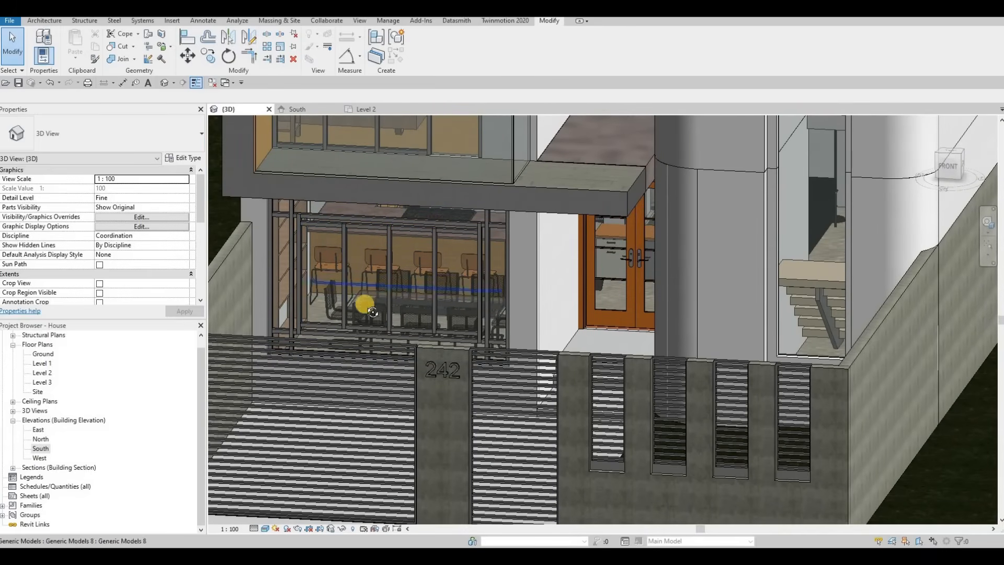
mouse_move(373, 312)
shift+middle_down()
mouse_move(329, 314)
mouse_move(370, 294)
shift+middle_up()
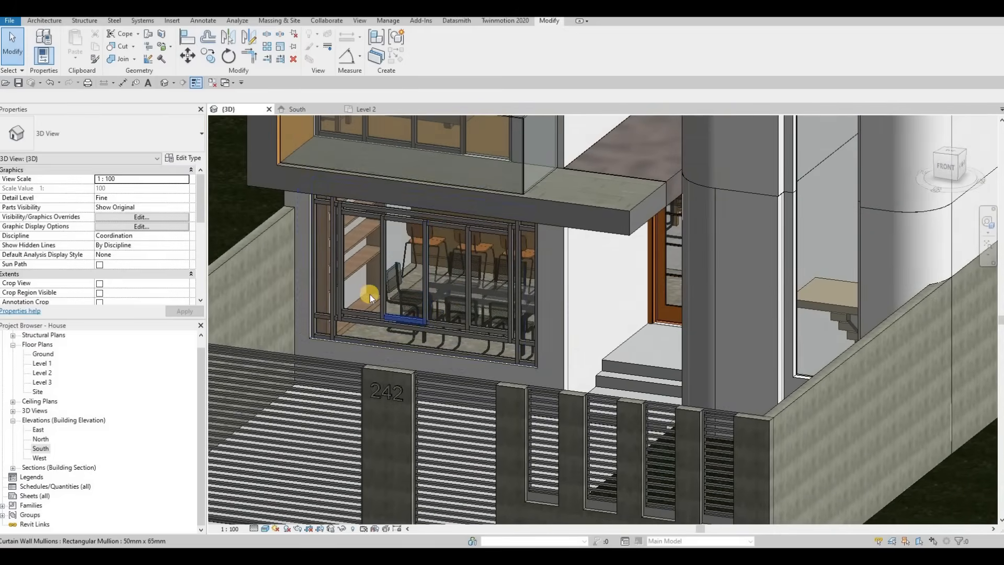
scroll(369, 294, up, 2)
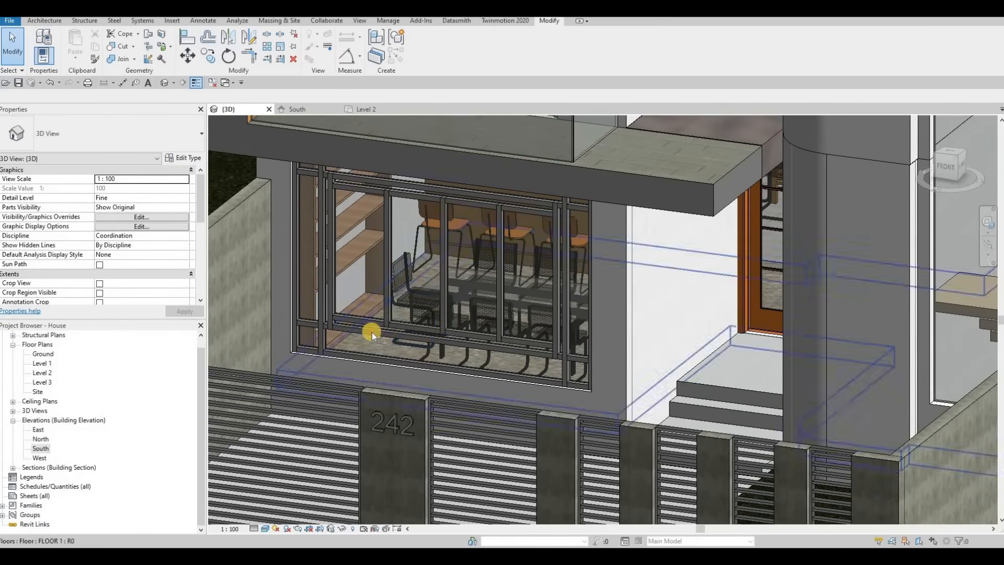
scroll(372, 332, down, 3)
shift+middle_drag(465, 318, 520, 285)
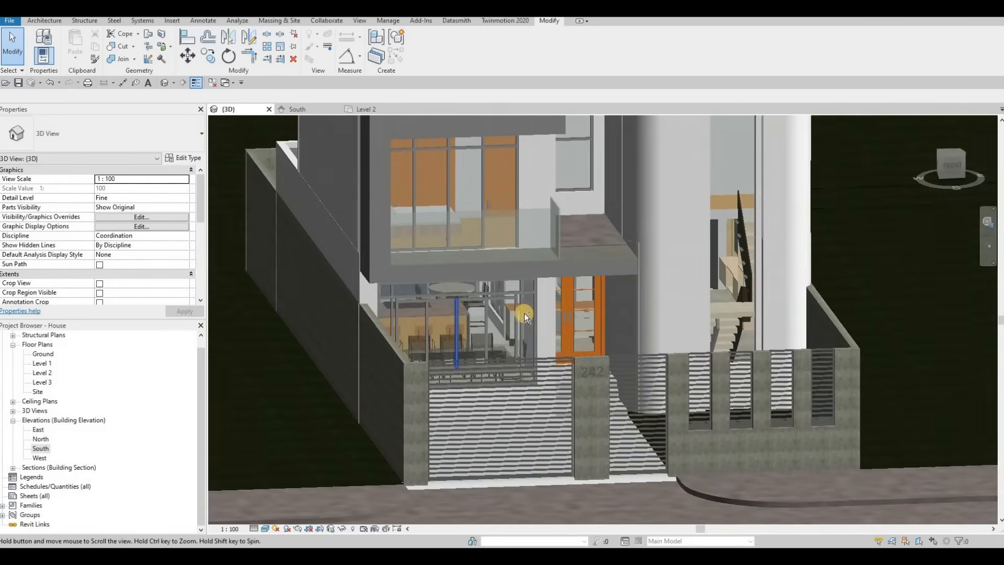
scroll(524, 312, down, 3)
shift+middle_drag(516, 321, 534, 309)
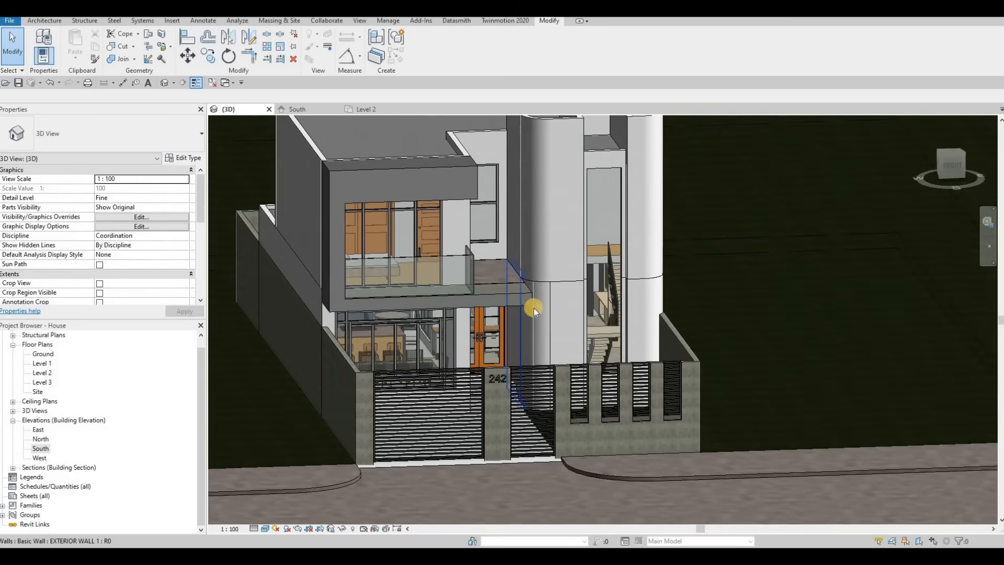
middle_drag(480, 351, 439, 321)
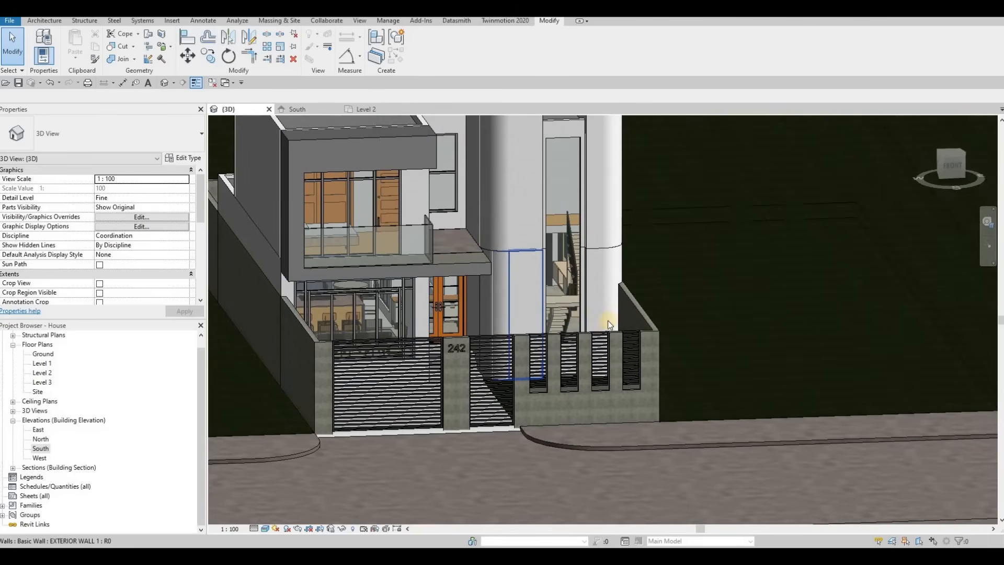
shift+middle_drag(608, 321, 637, 317)
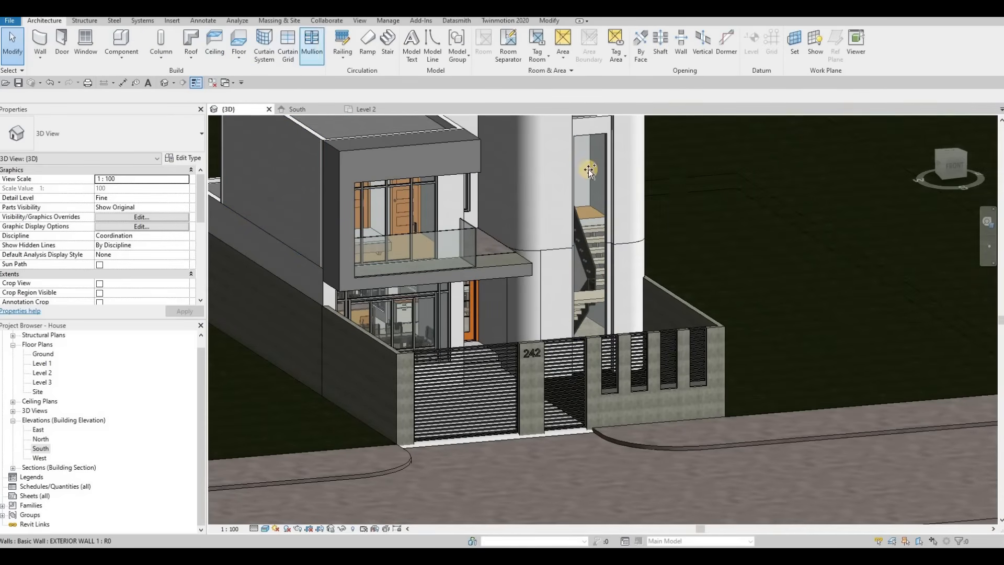
click(467, 48)
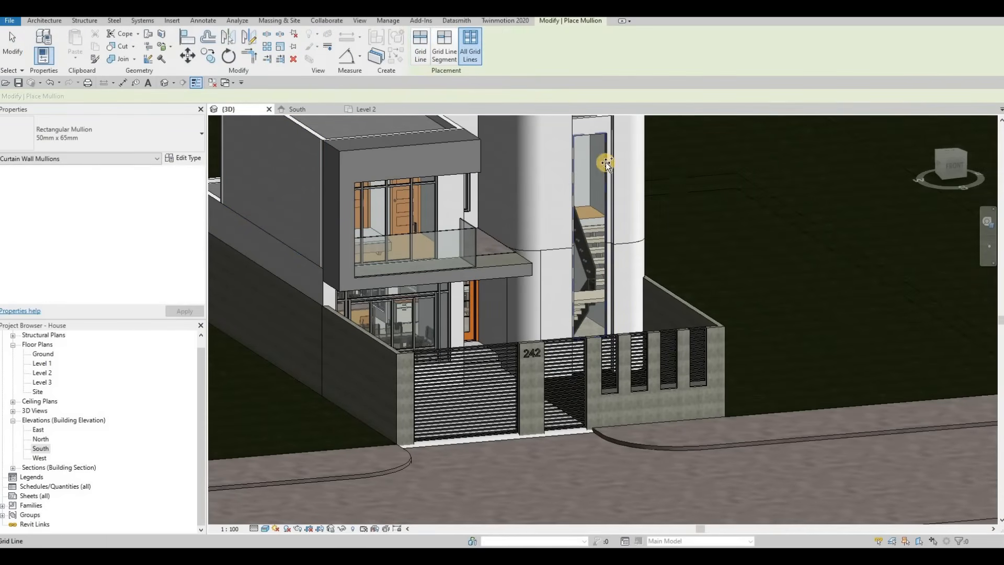
shift+middle_drag(600, 255, 406, 436)
scroll(426, 419, up, 8)
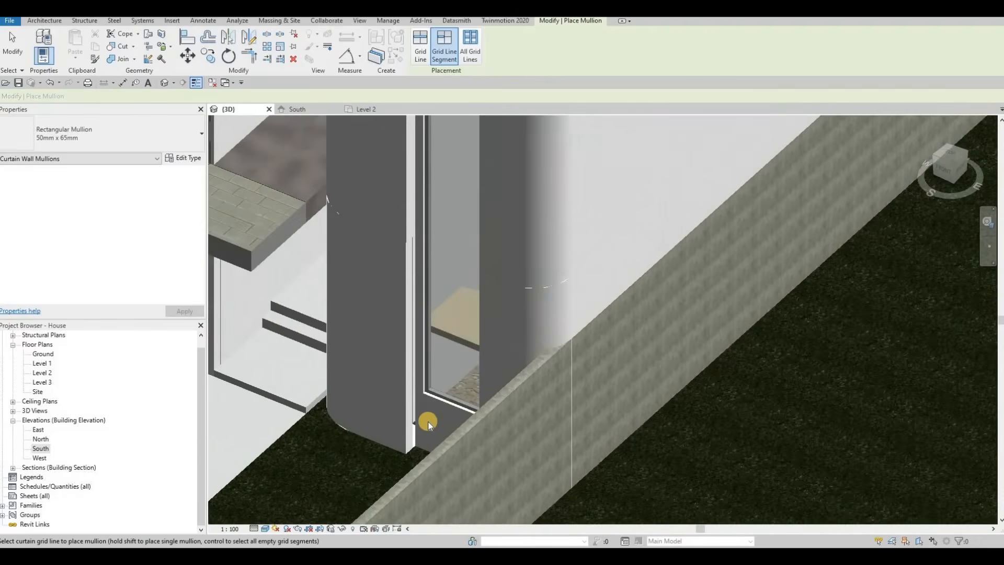
key(Escape)
Set the base constraint of the wall beside the entrance door to Ground.
click(424, 376)
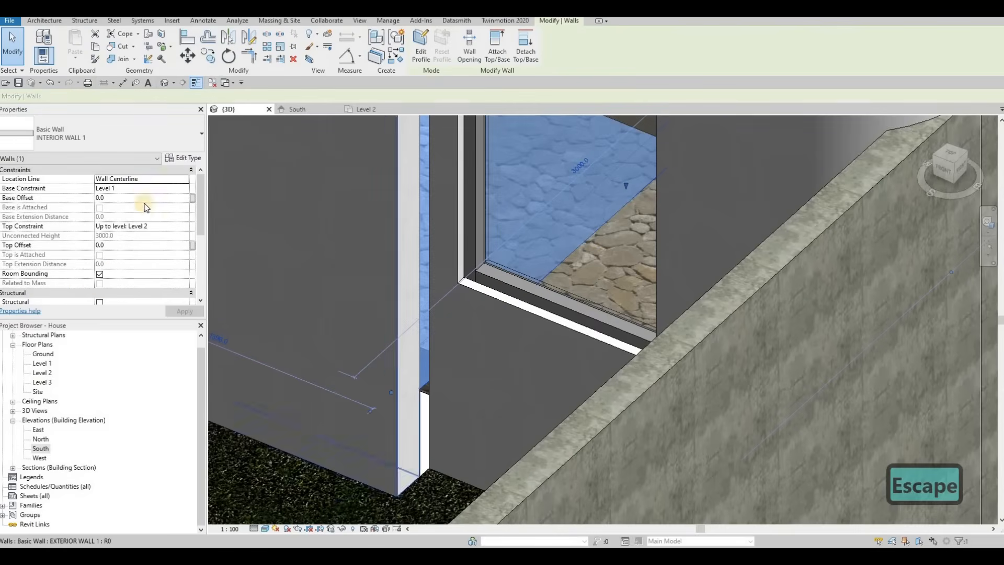
click(181, 187)
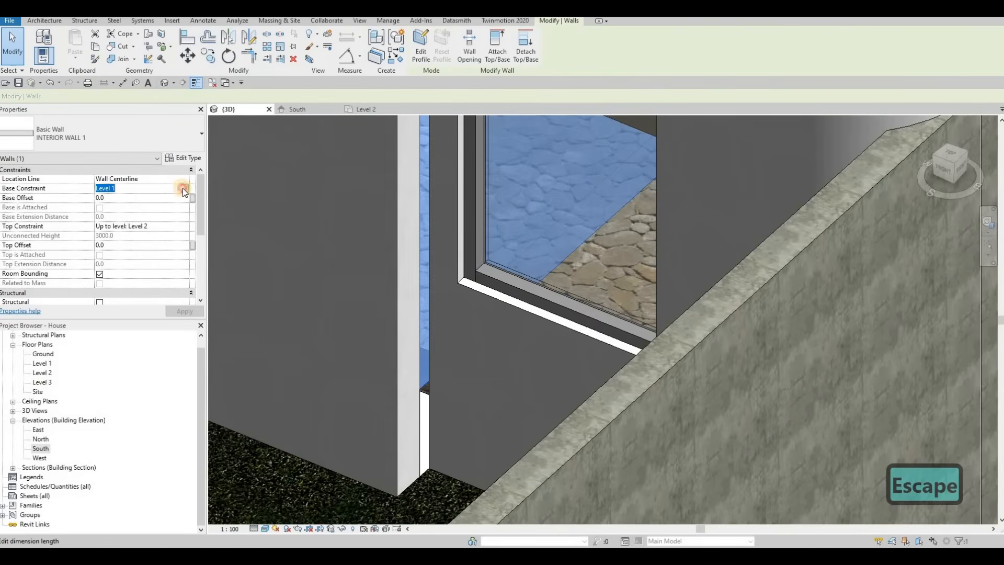
click(185, 188)
click(129, 206)
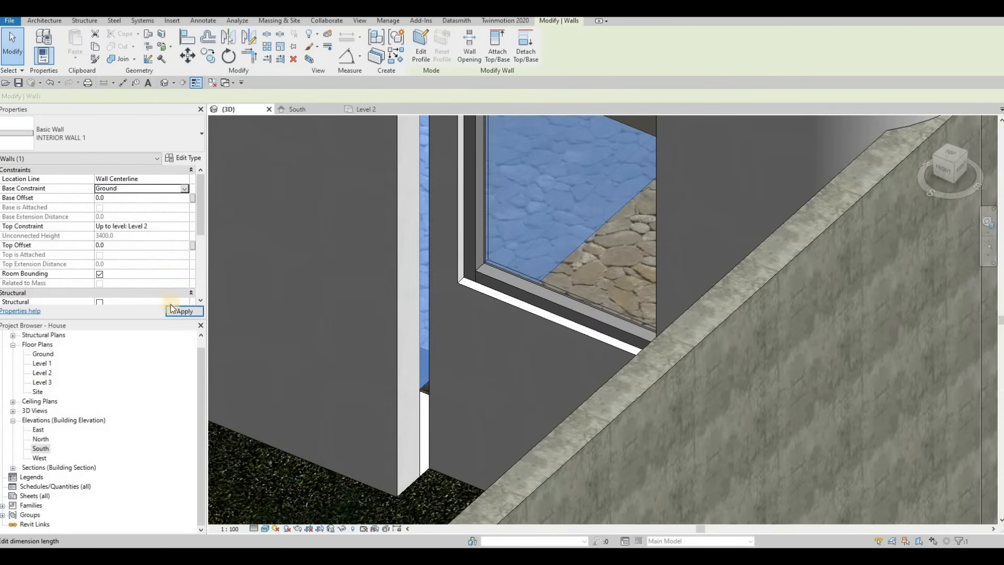
scroll(147, 261, down, 3)
key(Escape)
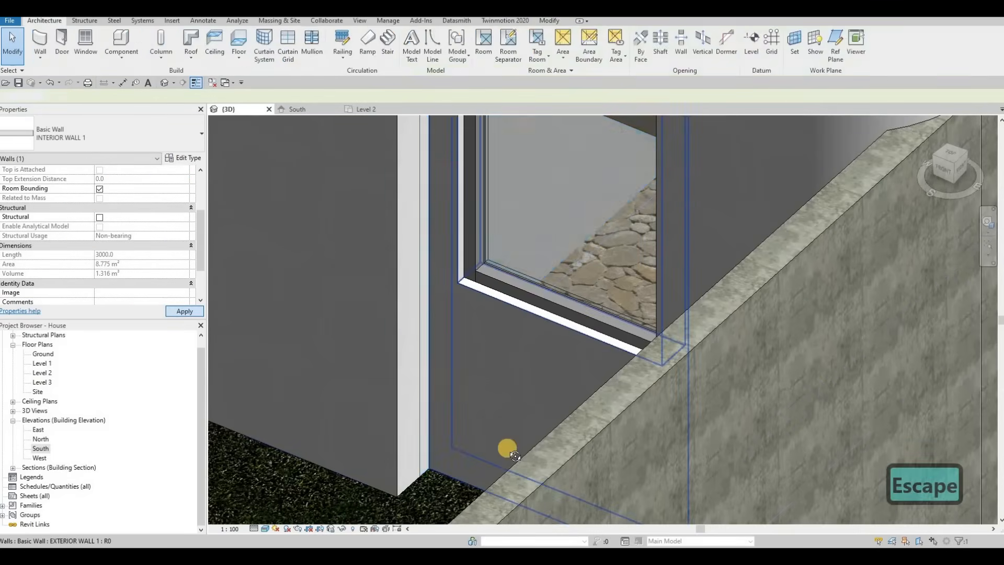
Orbit to the rear door by the pool and browse its available door types without changing them.
shift+middle_drag(507, 448, 631, 388)
scroll(638, 395, down, 6)
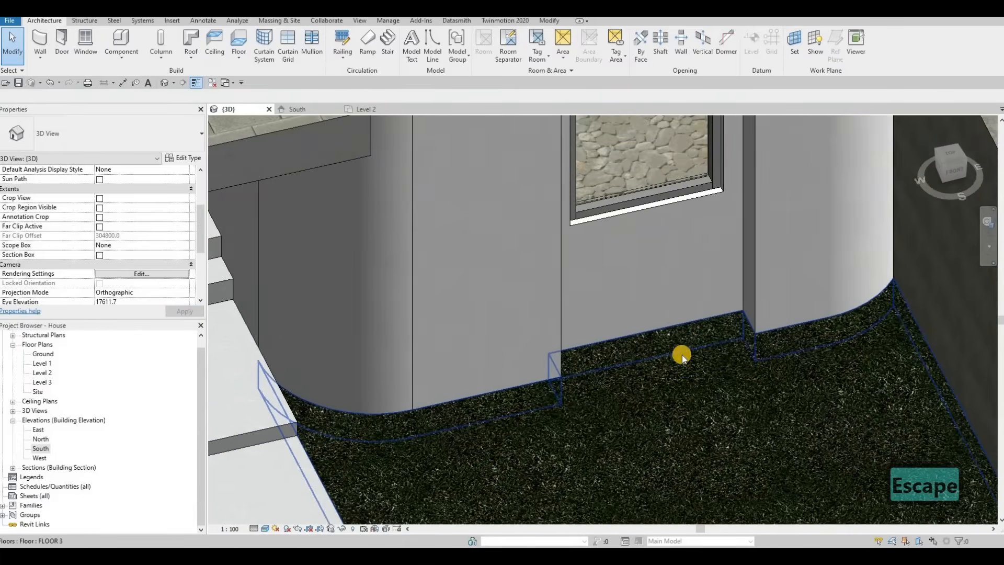
scroll(582, 385, down, 4)
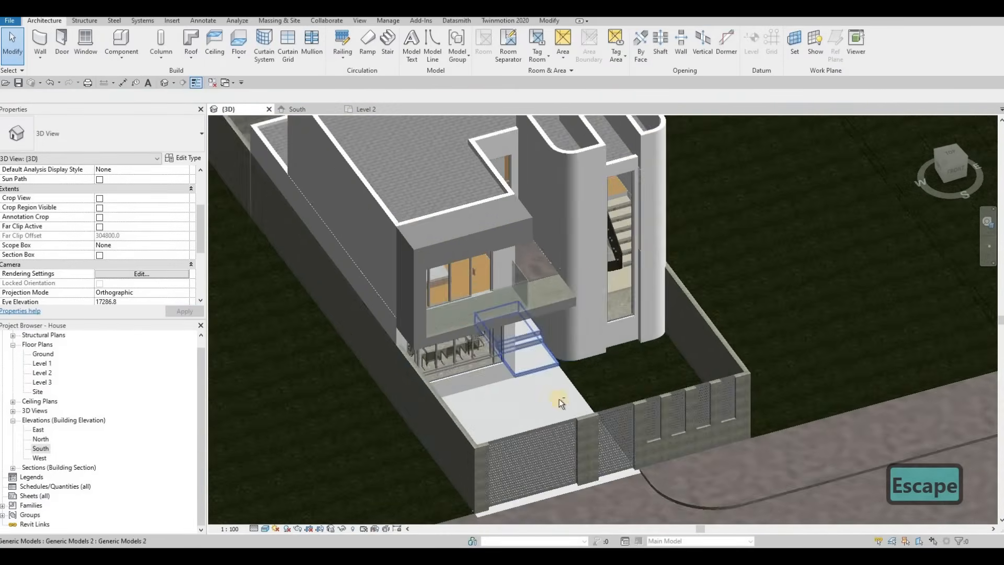
shift+middle_drag(560, 399, 613, 291)
scroll(614, 246, up, 4)
shift+middle_drag(614, 246, 709, 390)
scroll(596, 253, up, 3)
scroll(617, 284, down, 3)
scroll(709, 390, down, 2)
shift+middle_drag(846, 286, 838, 285)
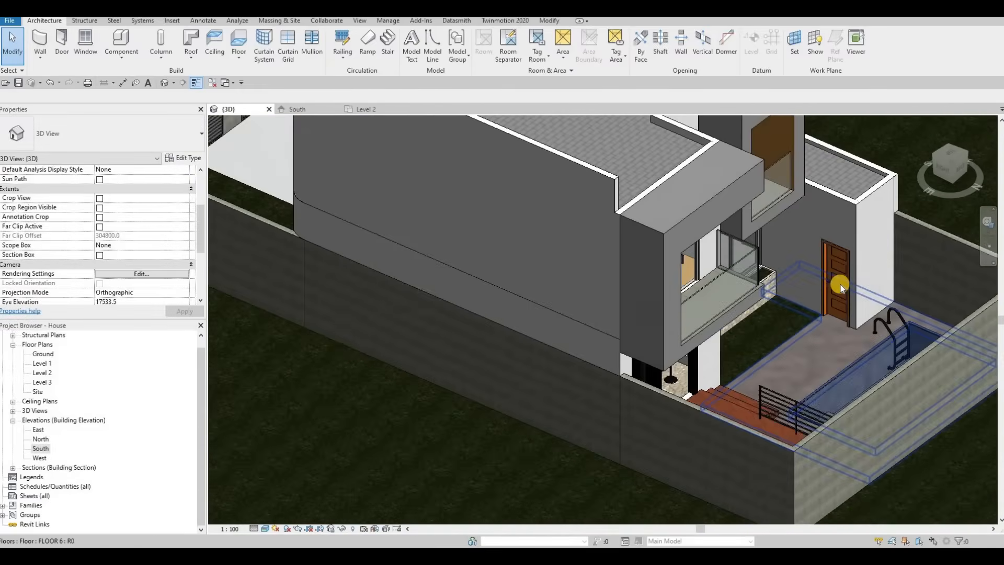
scroll(839, 284, up, 3)
click(837, 283)
click(144, 132)
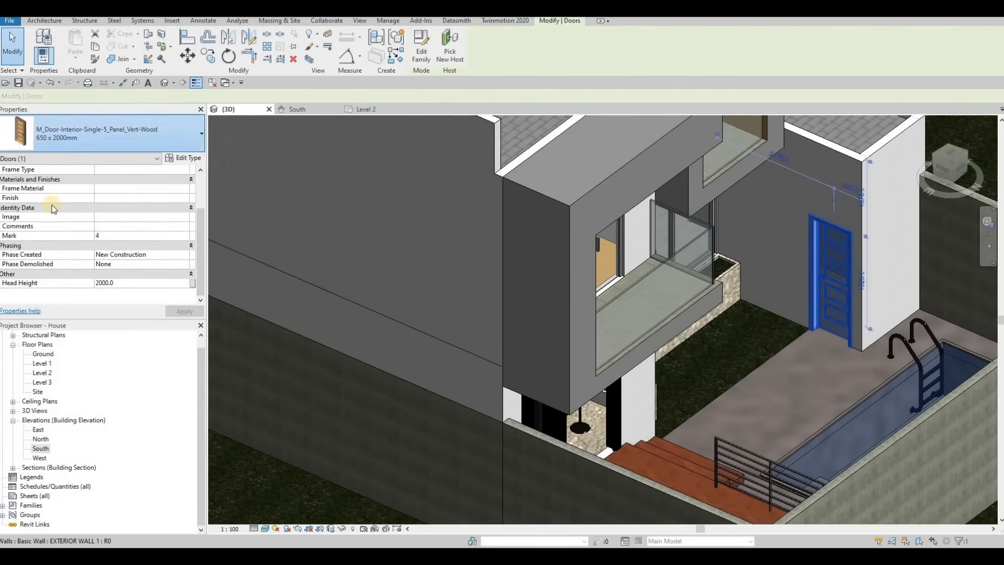
scroll(55, 211, up, 10)
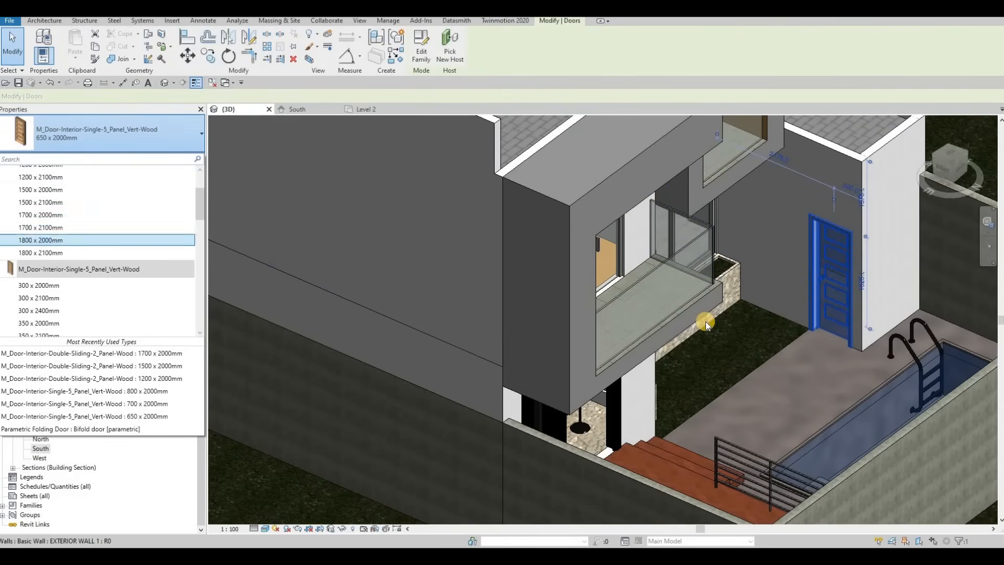
key(Escape)
key(Escape)
Select the canopy above the entrance door and open it for in-place editing.
scroll(729, 330, down, 4)
shift+middle_drag(453, 335, 526, 330)
key(F1)
scroll(560, 224, up, 5)
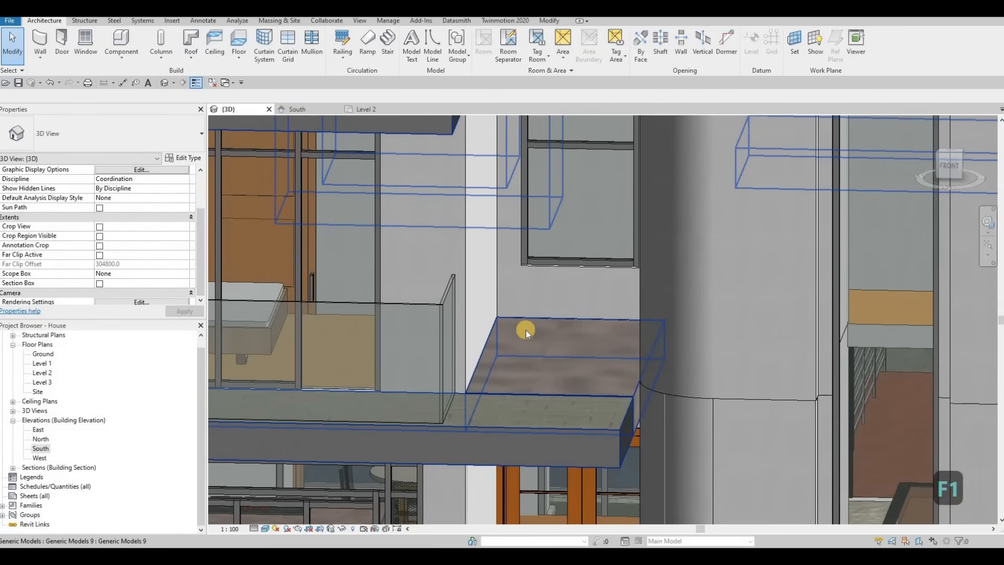
scroll(571, 364, down, 3)
mouse_move(571, 364)
shift+middle_down()
mouse_move(666, 335)
mouse_move(678, 375)
mouse_move(555, 393)
mouse_move(564, 361)
shift+middle_up()
click(563, 360)
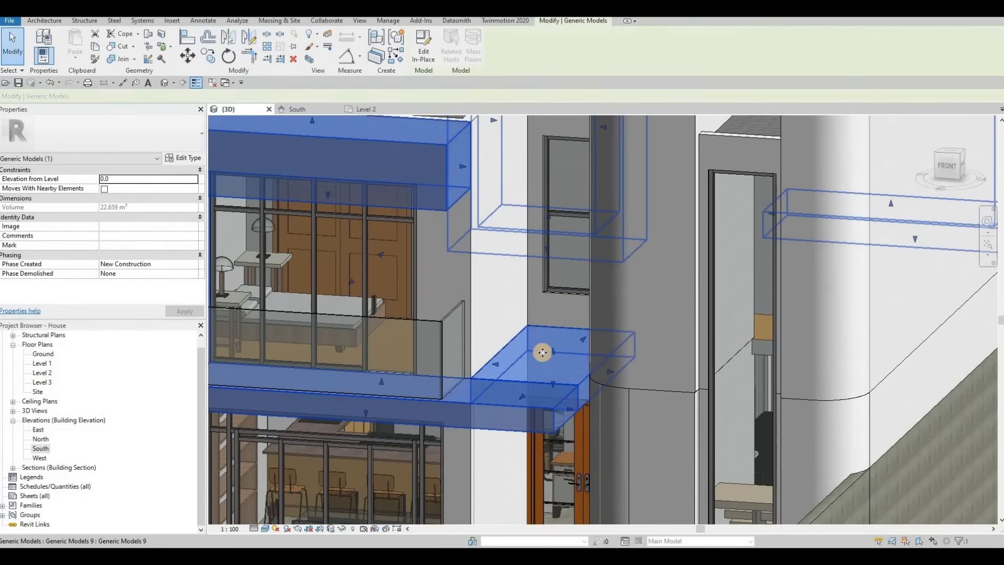
key(Escape)
key(Escape)
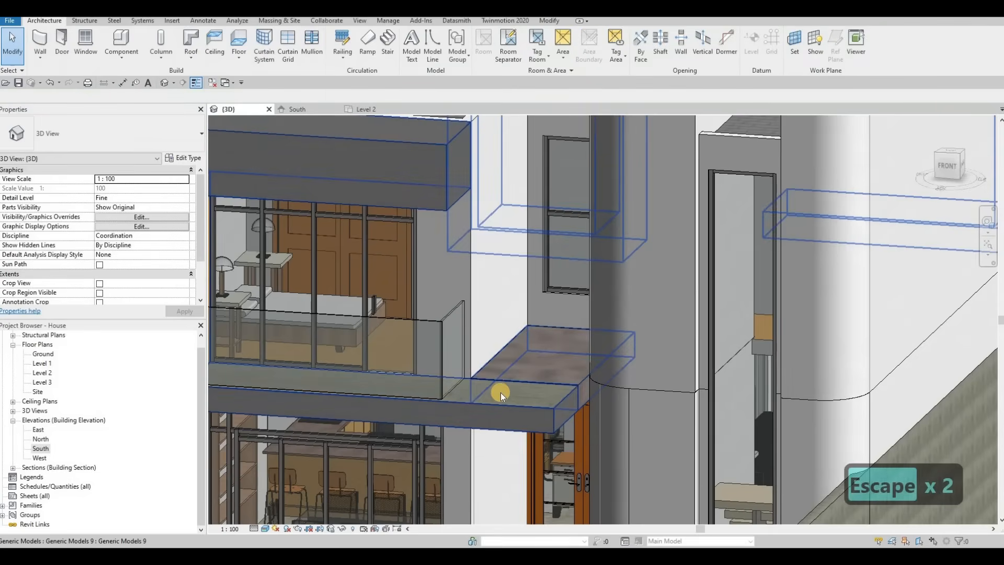
key(Tab)
scroll(512, 400, up, 4)
scroll(513, 400, up, 2)
scroll(491, 385, down, 2)
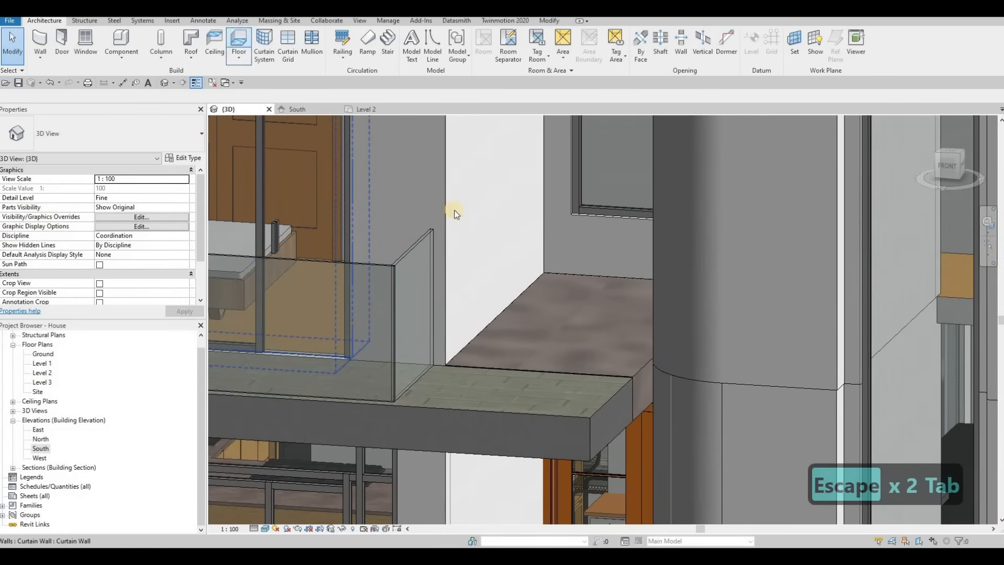
click(527, 299)
click(426, 51)
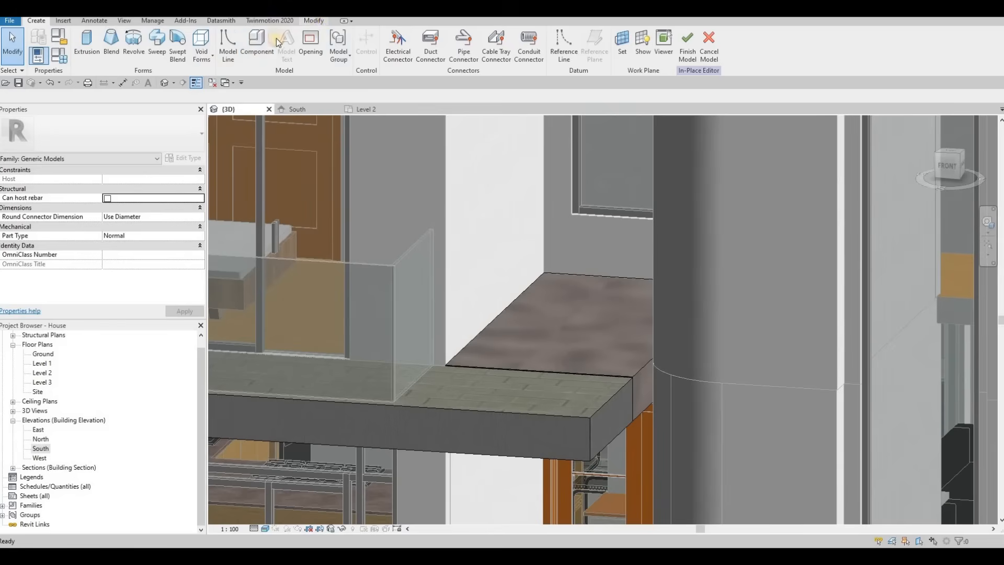
Paint the canopy's top face with the Metal Stud Layer material and finish the in-place model.
click(316, 22)
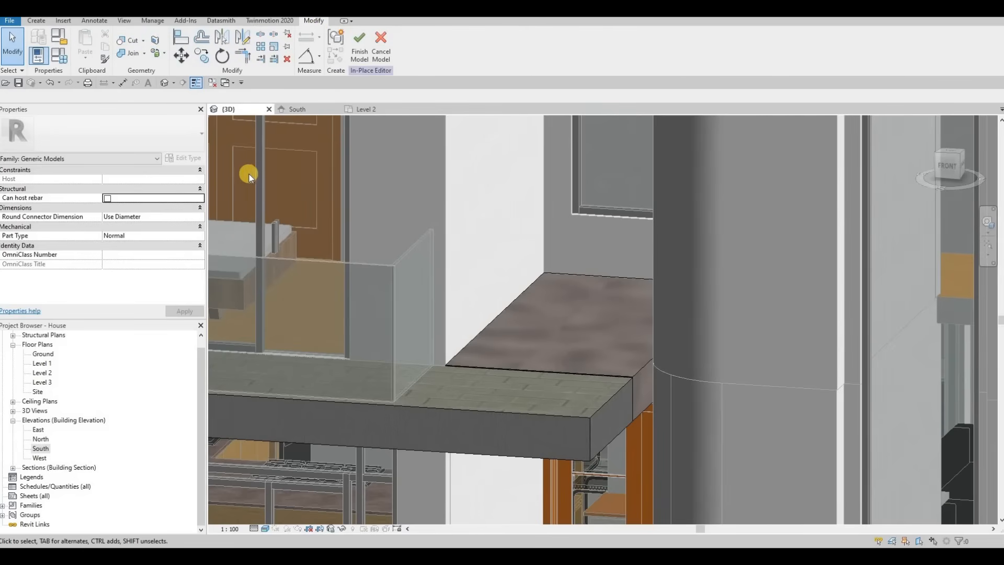
click(159, 55)
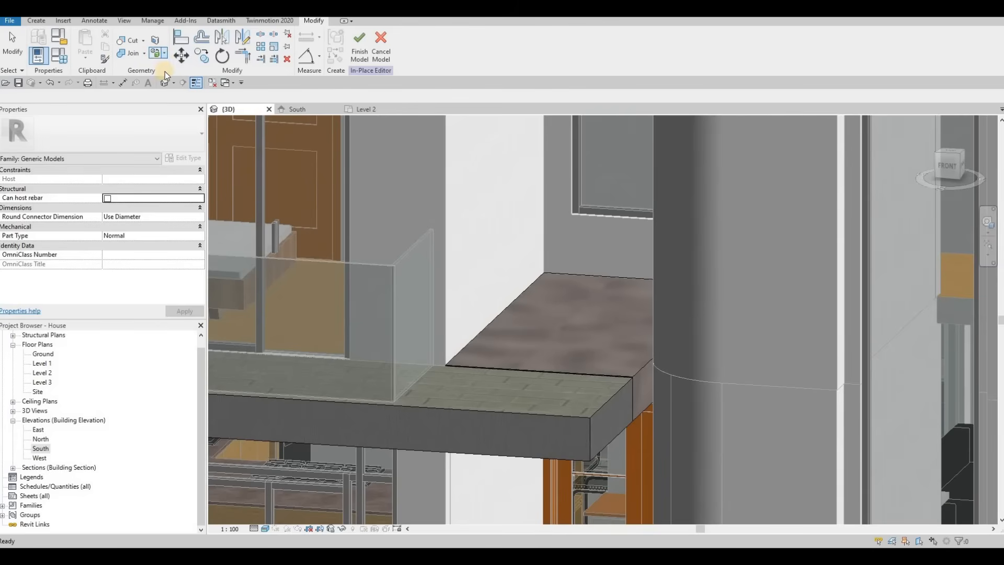
click(166, 74)
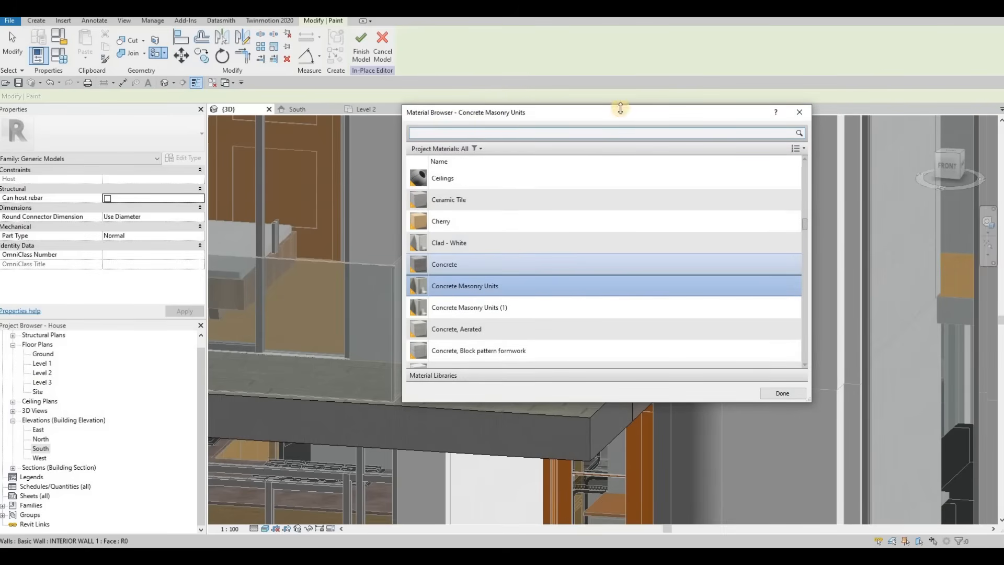
drag(621, 109, 299, 60)
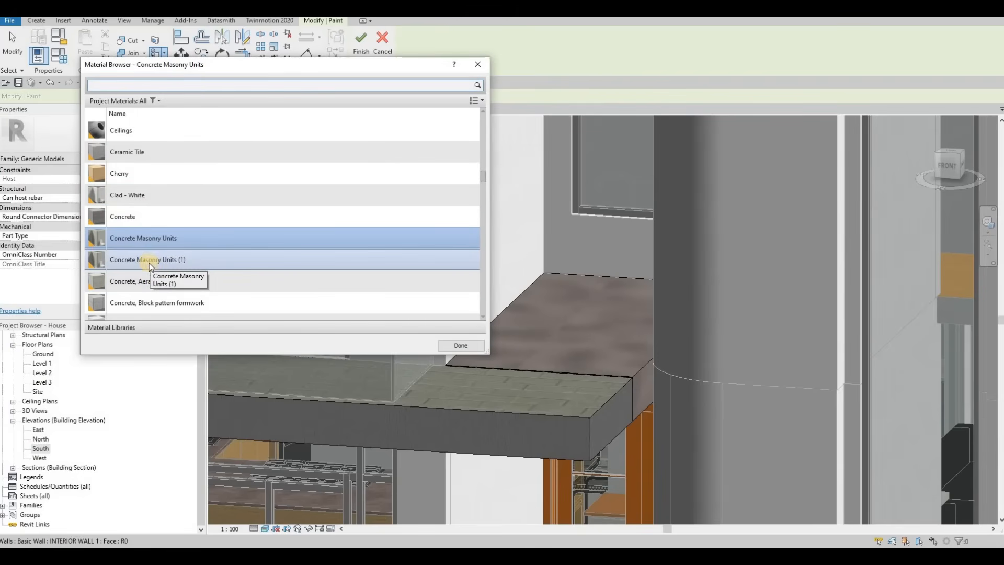
scroll(157, 275, down, 2)
scroll(164, 285, down, 6)
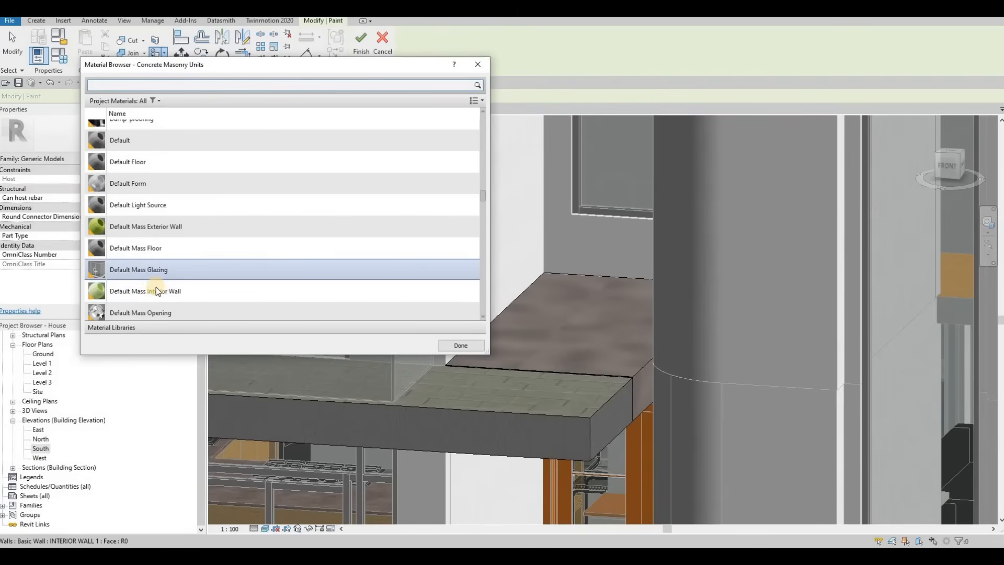
scroll(162, 297, down, 4)
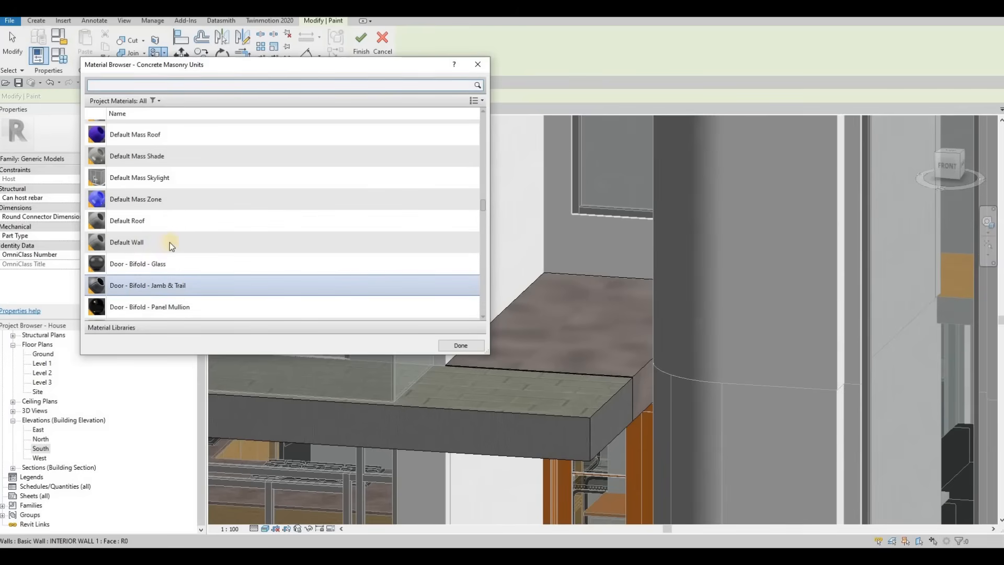
scroll(172, 280, down, 3)
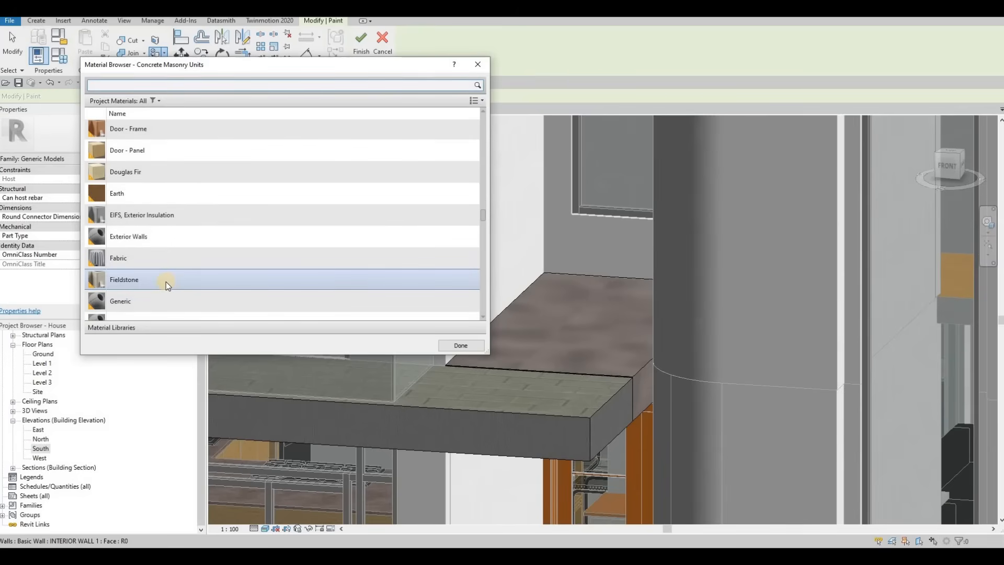
scroll(166, 283, down, 2)
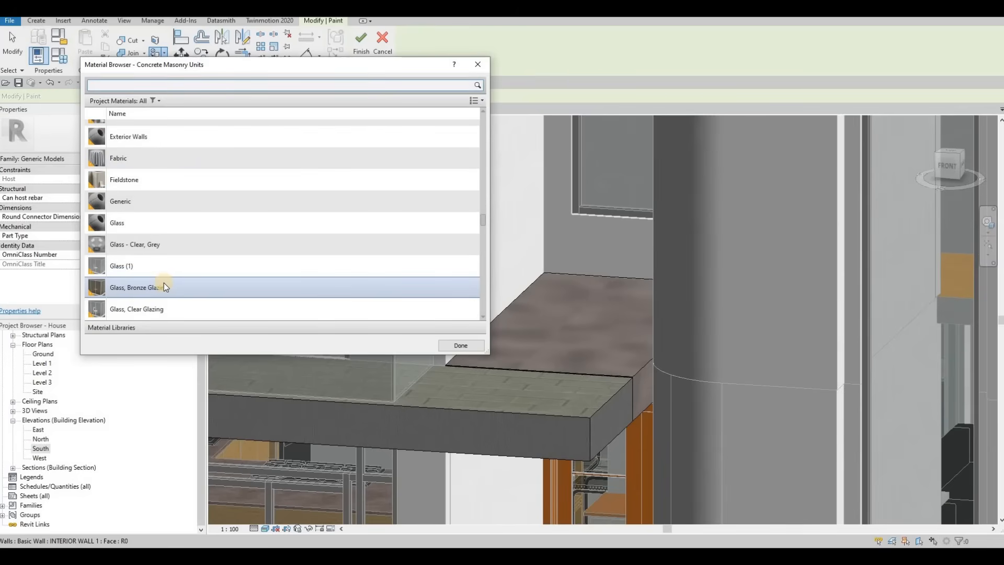
scroll(164, 282, down, 3)
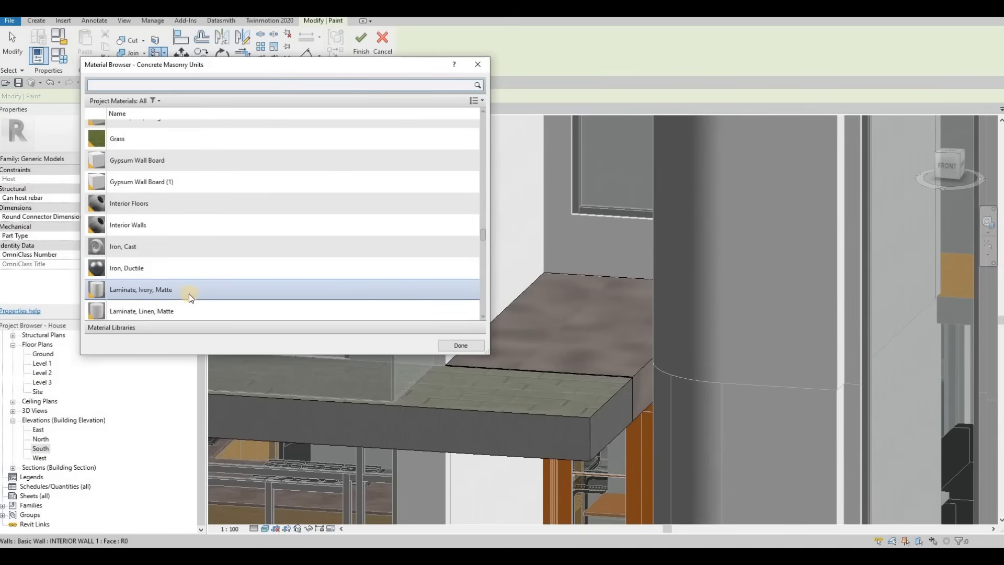
scroll(180, 294, down, 3)
click(148, 273)
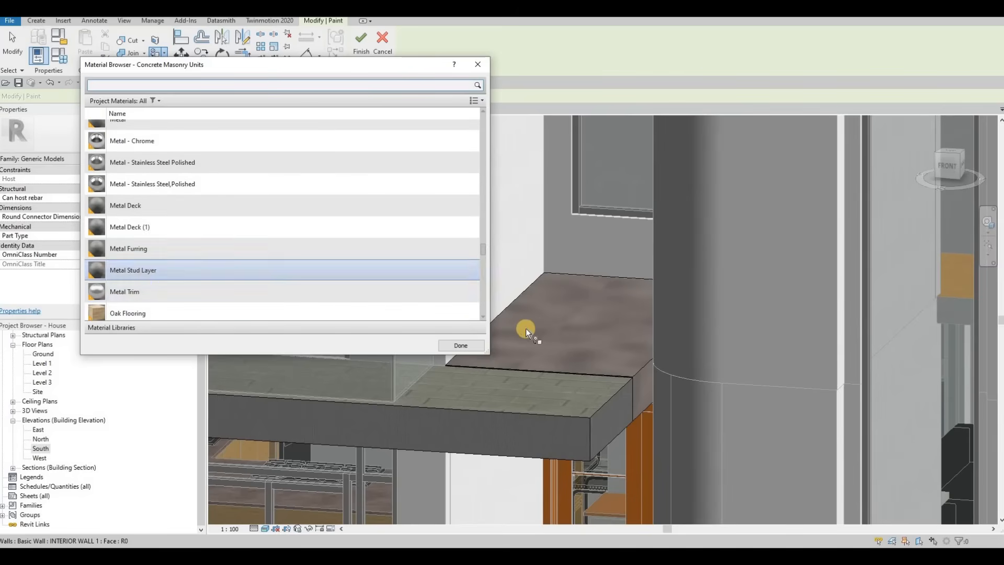
click(625, 350)
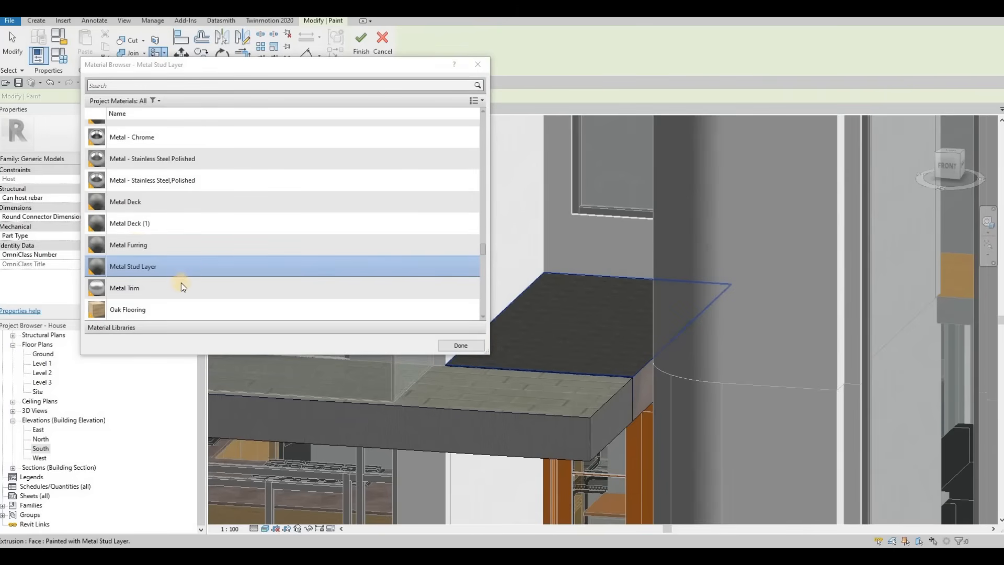
click(137, 234)
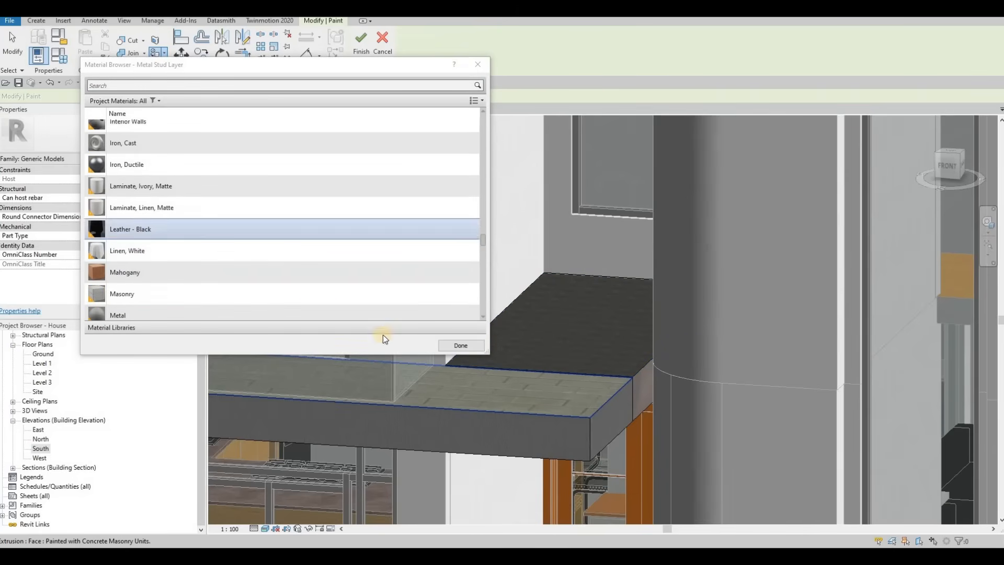
click(456, 344)
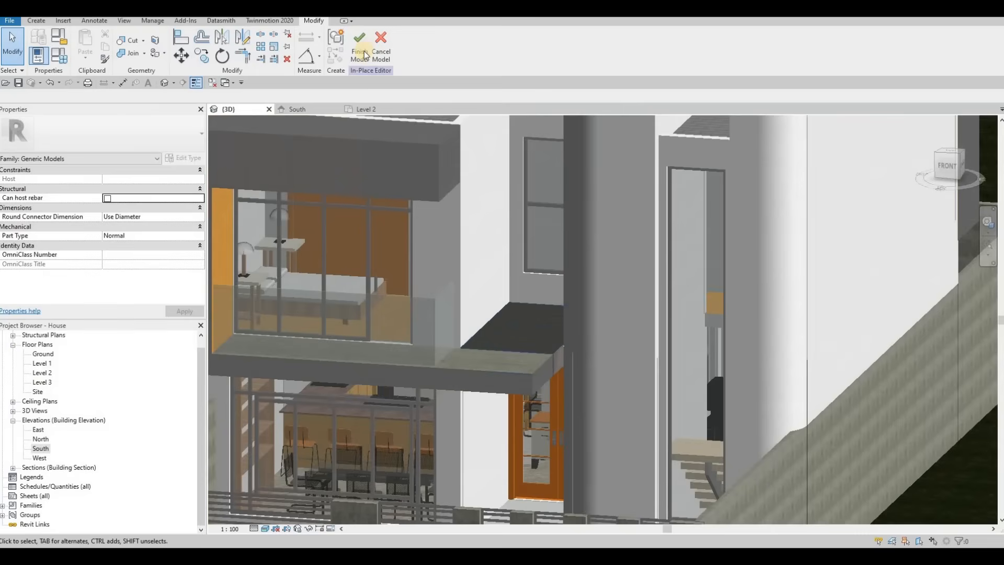
Orbit and zoom around the facade to examine the narrow wall strip beside the tall curtain wall window.
shift+middle_drag(606, 277, 601, 317)
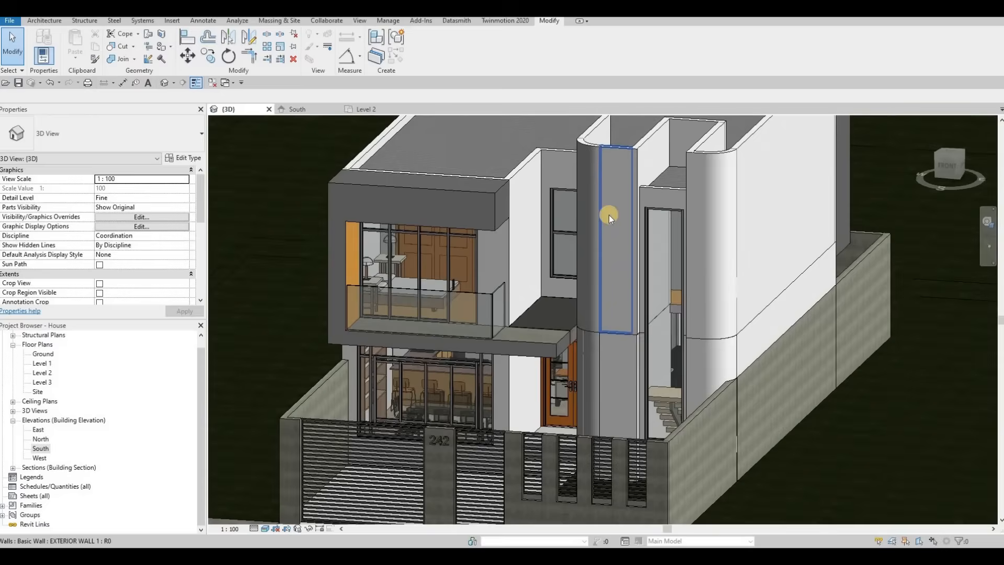
shift+middle_drag(609, 214, 653, 159)
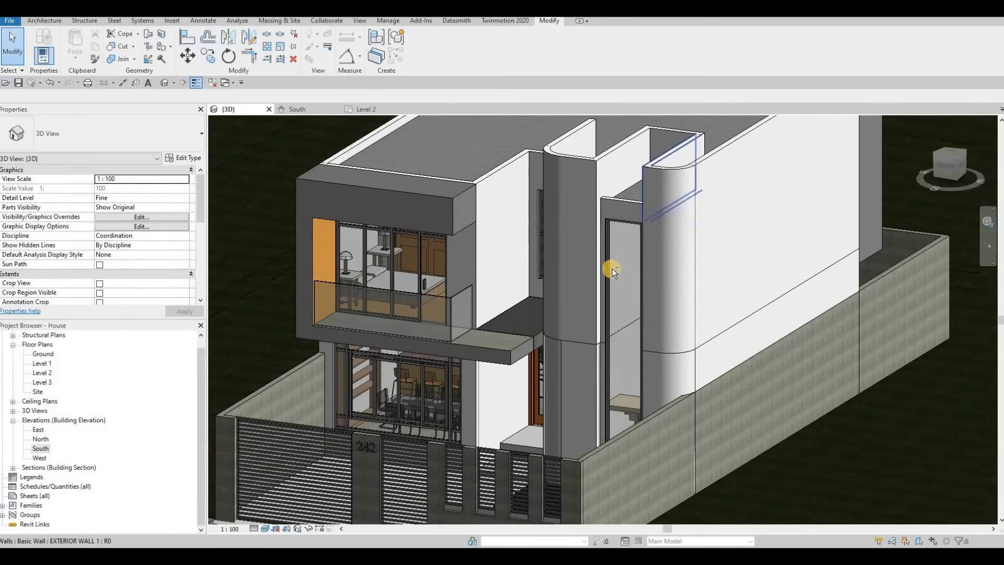
shift+middle_drag(612, 269, 406, 155)
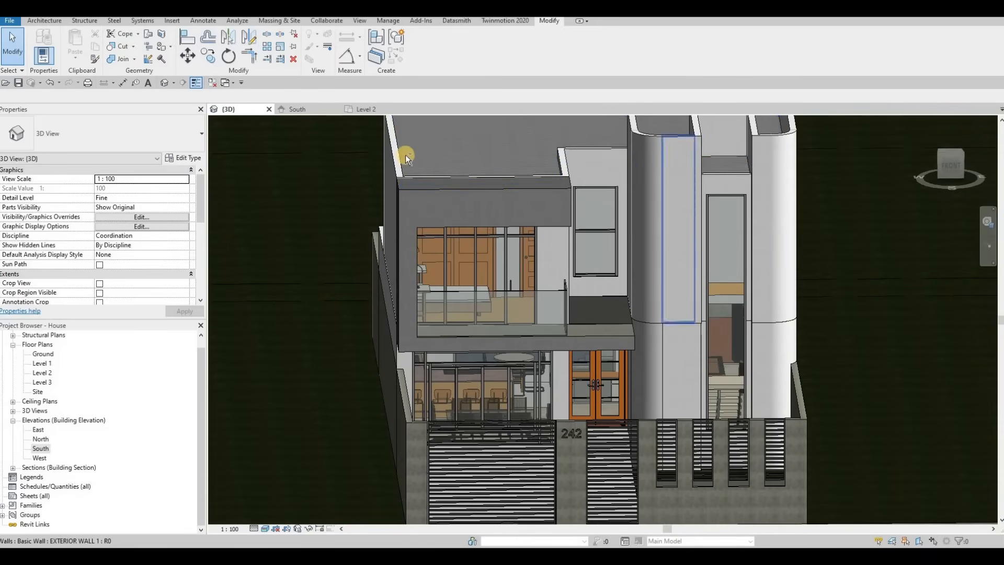
shift+middle_drag(593, 226, 586, 142)
middle_drag(587, 209, 657, 259)
scroll(649, 298, up, 3)
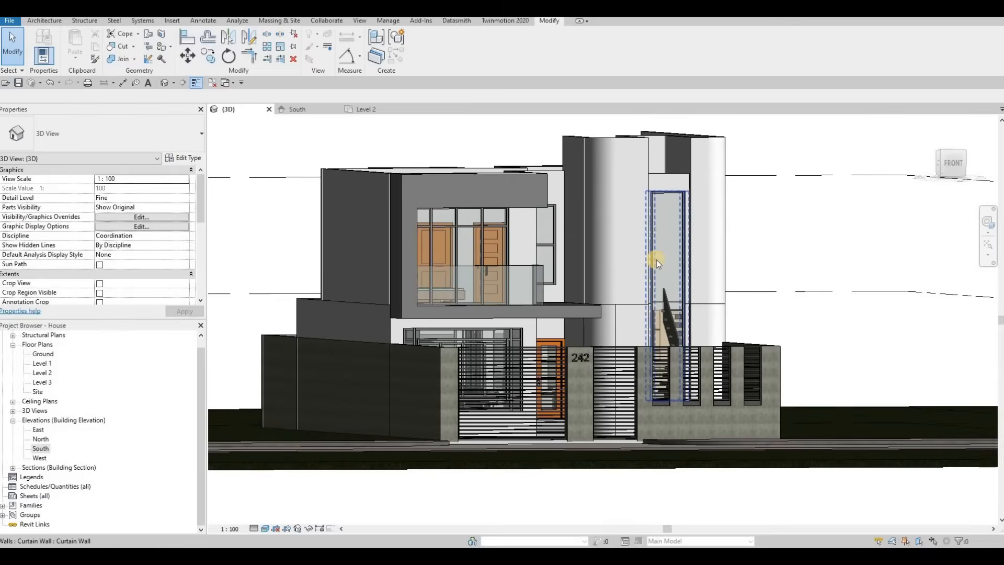
scroll(648, 193, up, 3)
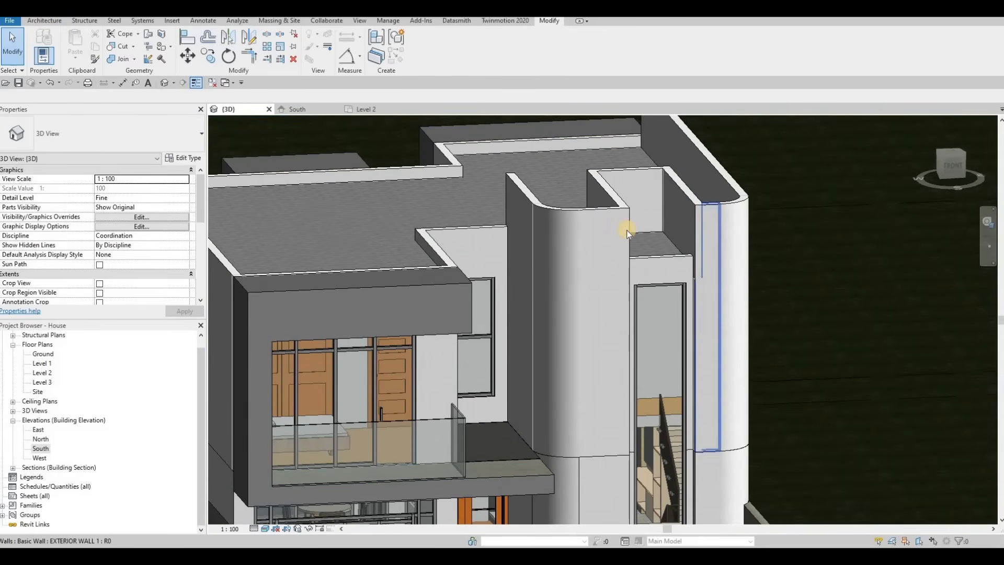
shift+middle_drag(491, 328, 485, 181)
middle_drag(460, 285, 502, 180)
middle_drag(484, 304, 504, 234)
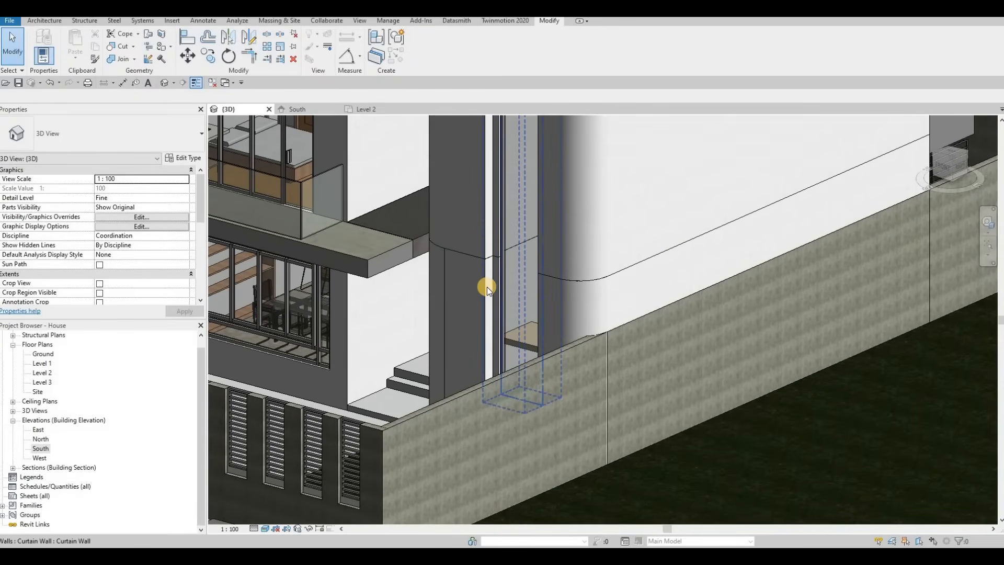
scroll(451, 255, down, 5)
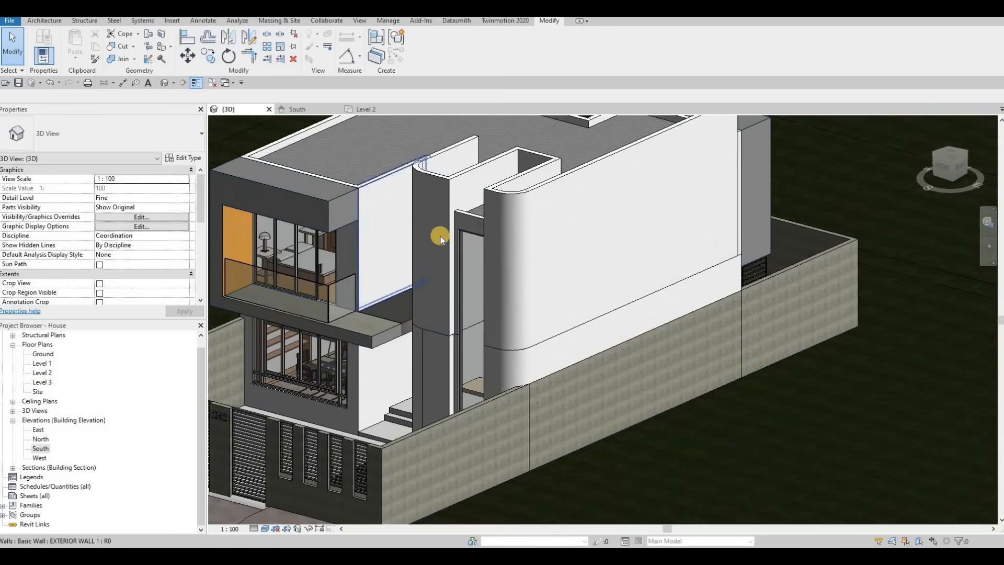
Start Split Face on the interior wall face beside the curtain wall.
click(162, 33)
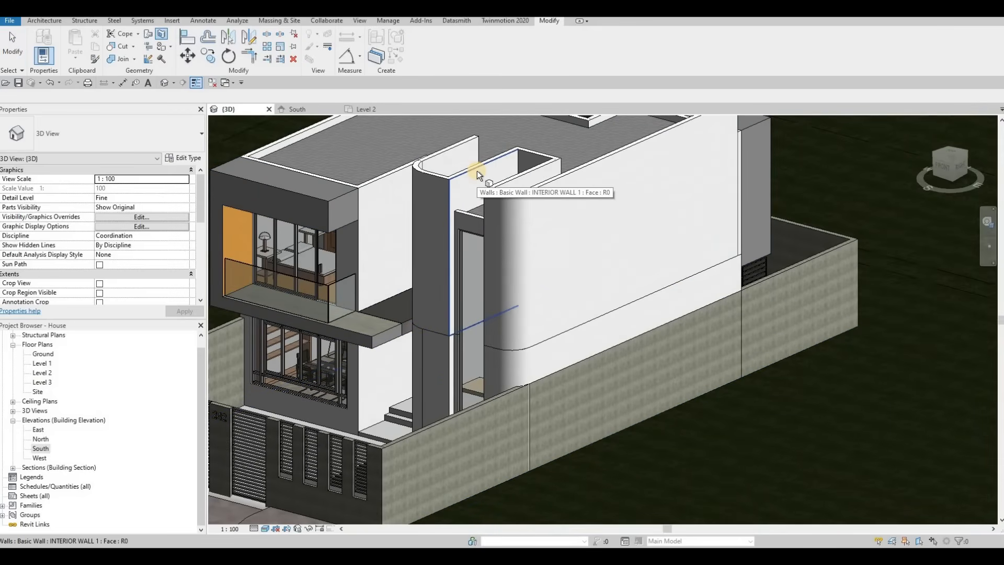
click(479, 203)
scroll(477, 250, up, 4)
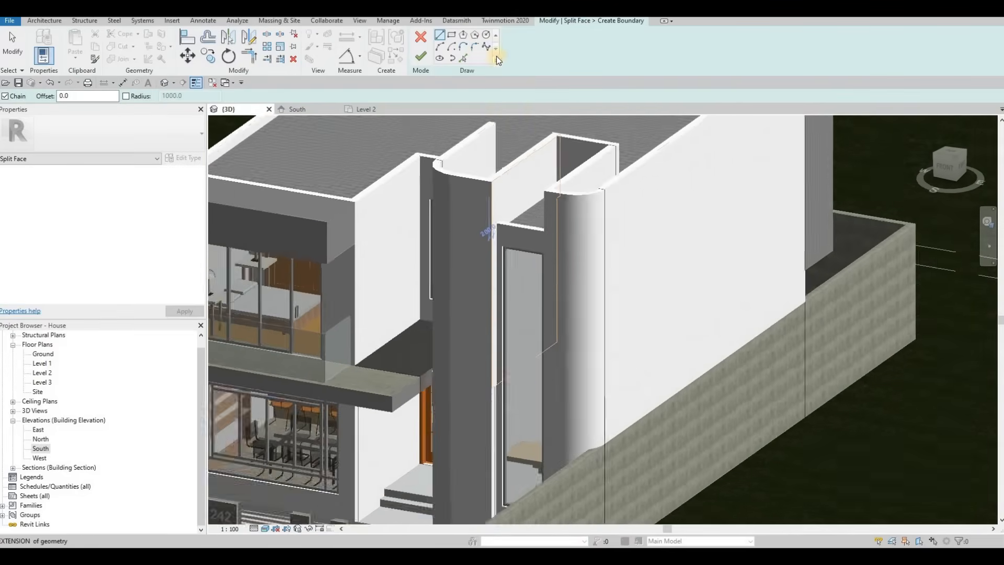
Pick the edges along the curtain wall opening as the split face boundary lines.
click(461, 56)
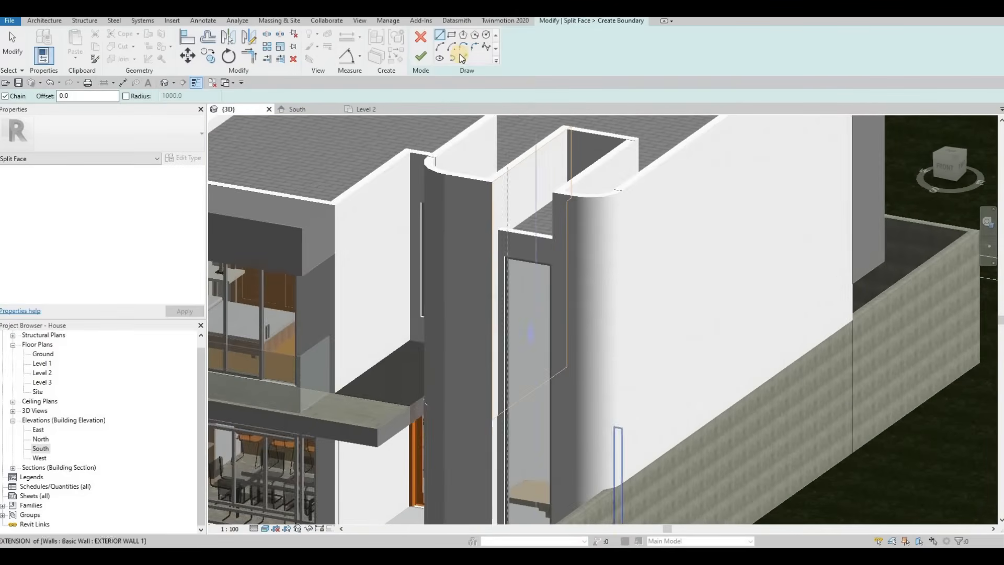
key(Tab)
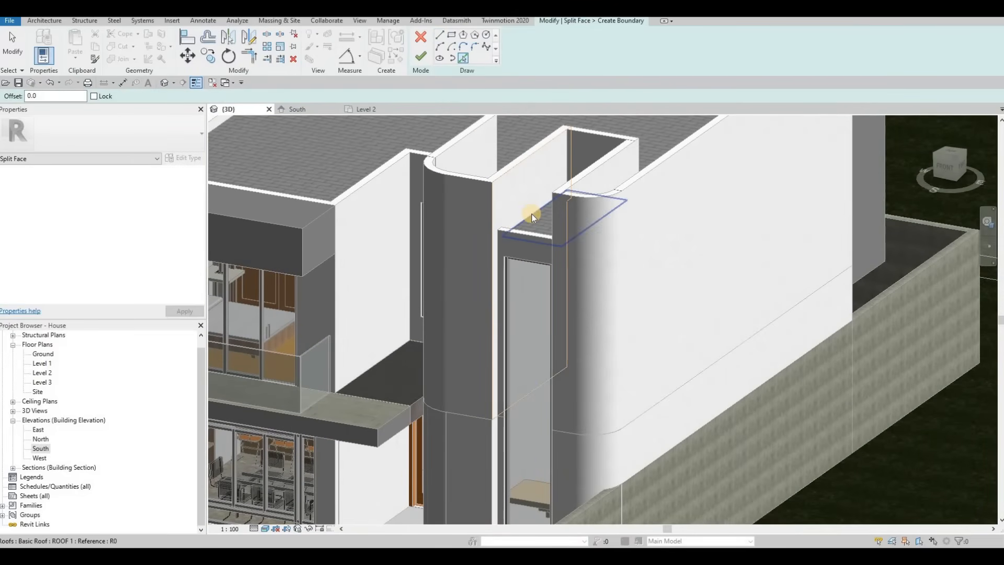
key(Tab)
click(531, 214)
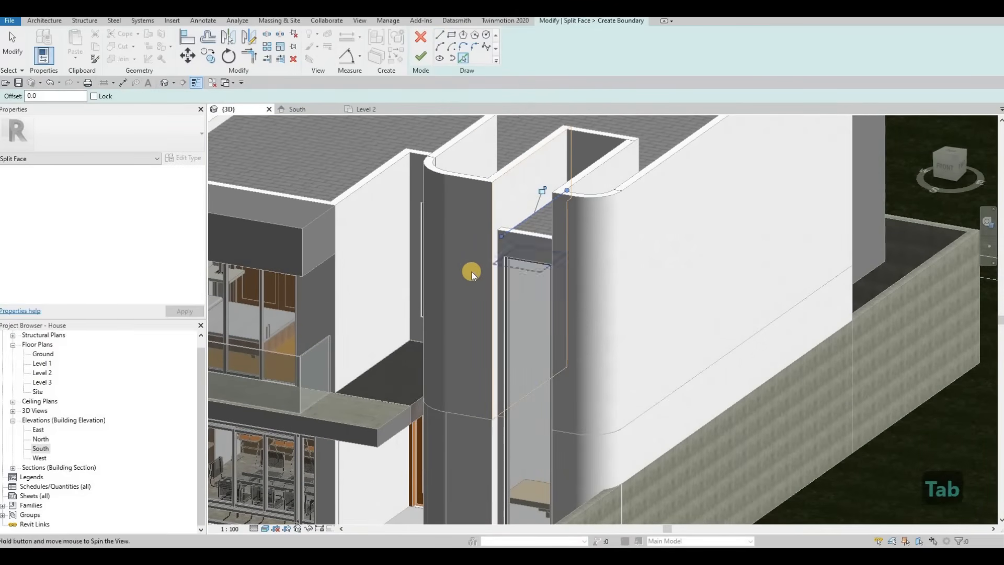
shift+middle_drag(471, 271, 478, 265)
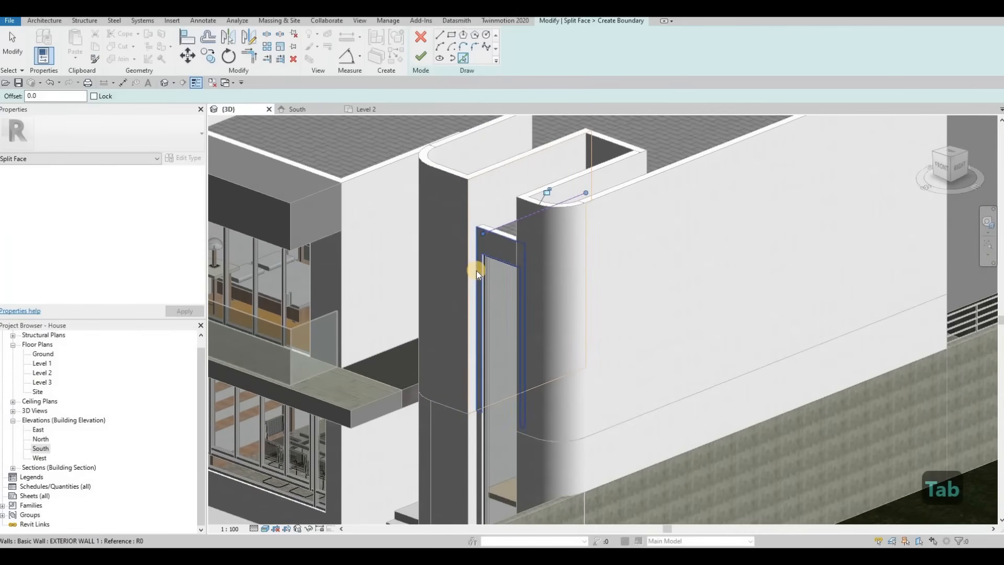
key(Tab)
key(Tab)
key(Tab)
key(Tab)
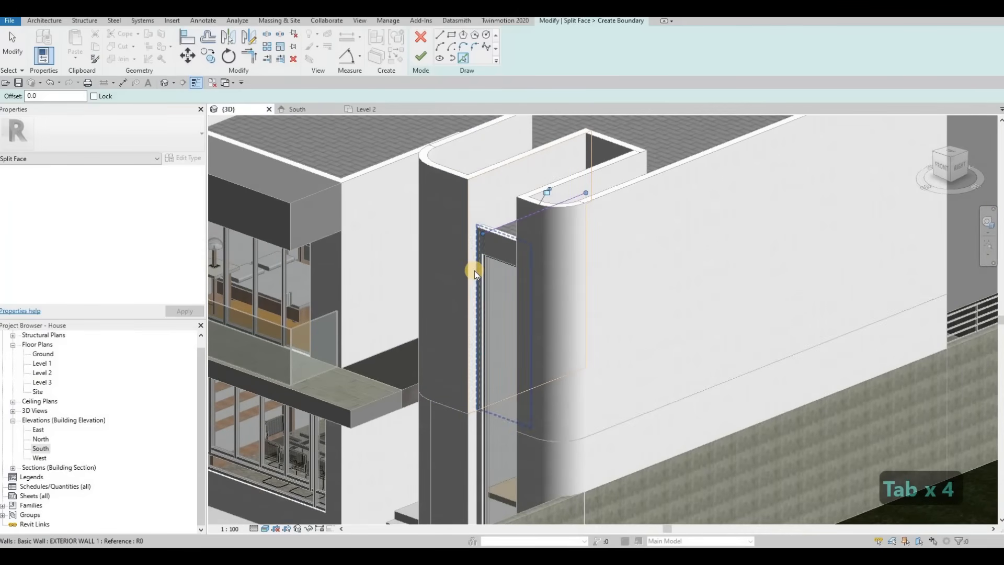
key(Tab)
key(Tab)
scroll(453, 307, up, 5)
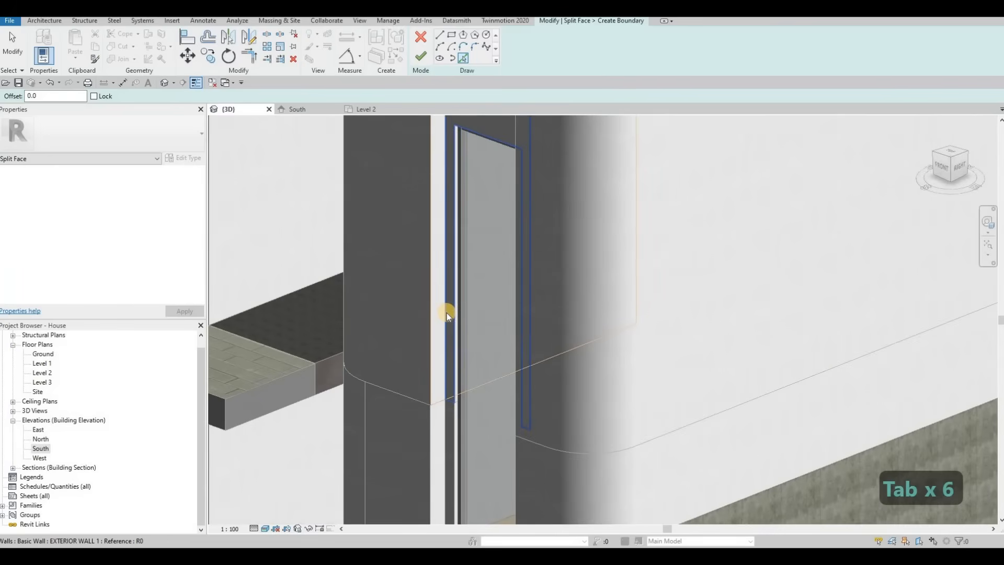
key(Tab)
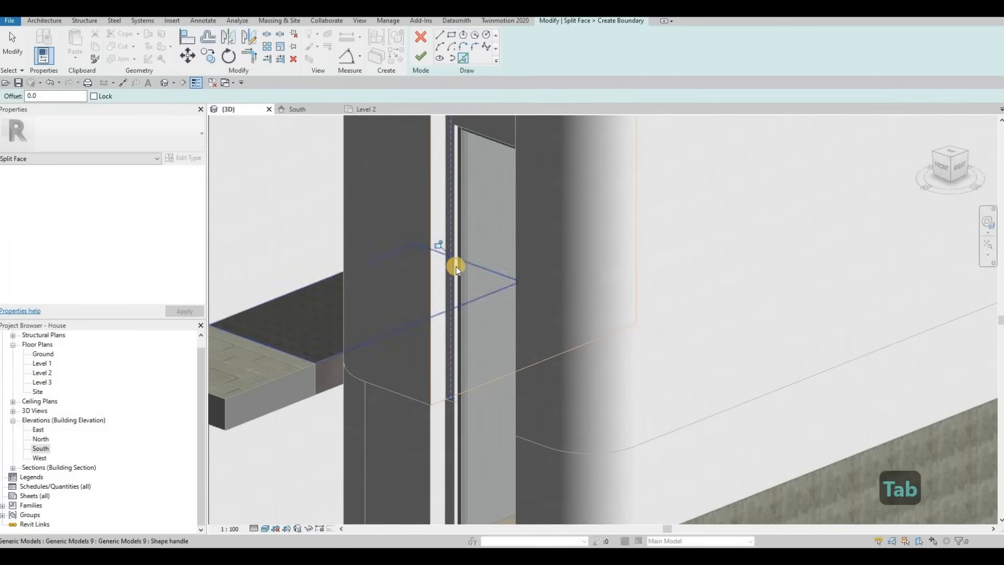
scroll(455, 283, down, 3)
scroll(439, 220, up, 2)
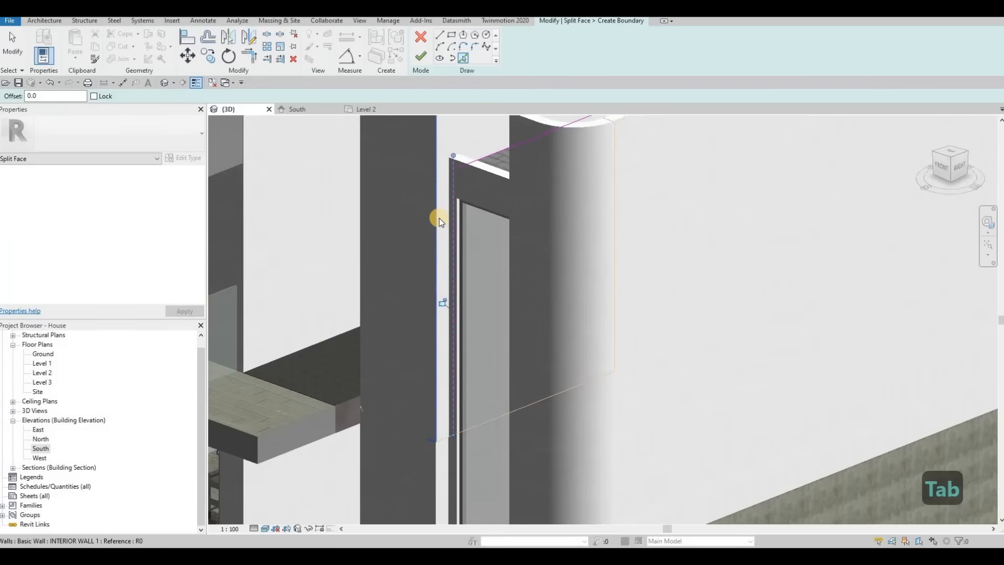
key(Escape)
key(Escape)
key(t)
key(r)
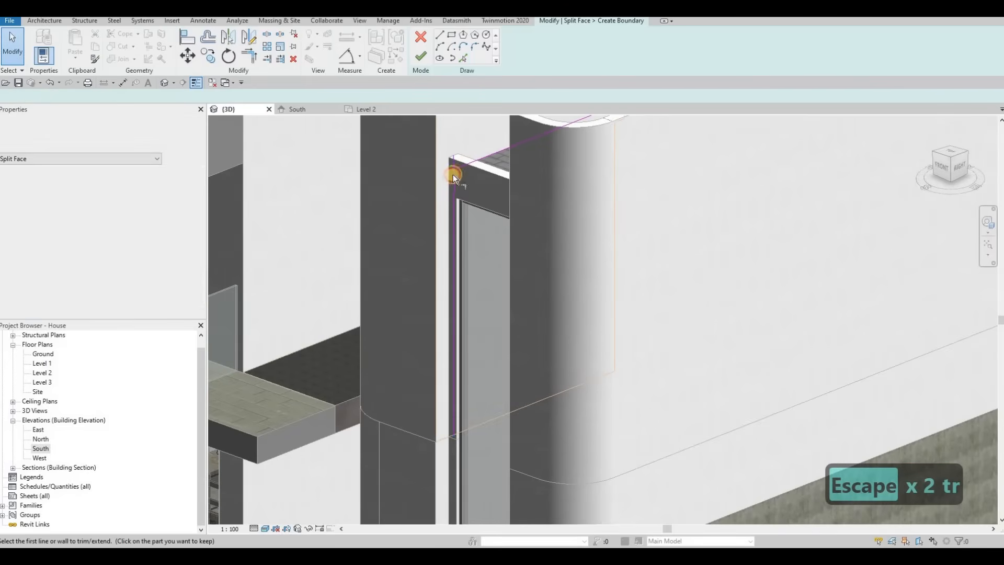
scroll(437, 400, up, 4)
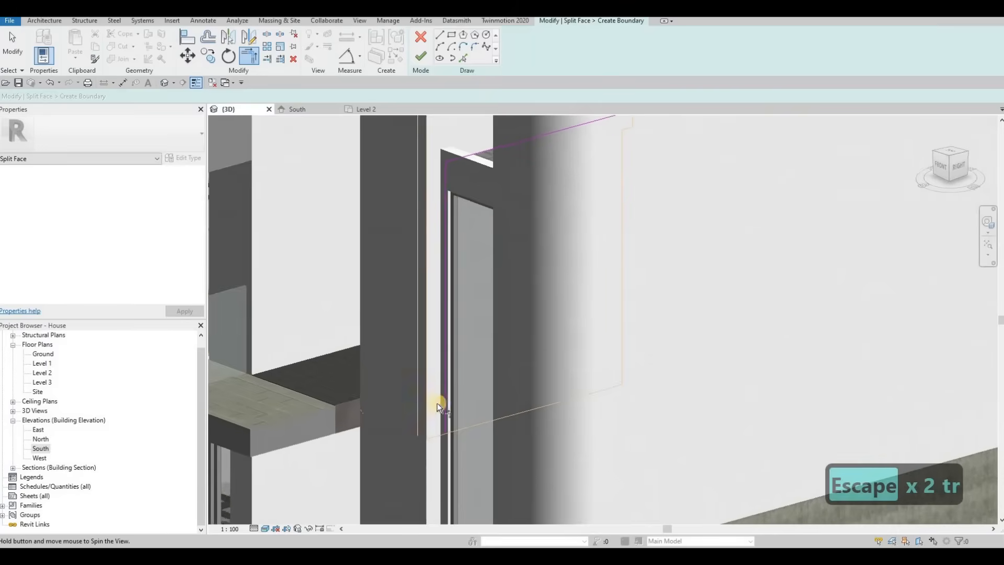
key(Escape)
Adjust the vertical boundary line's end to meet the top edge of the wall and finish the split face.
click(442, 386)
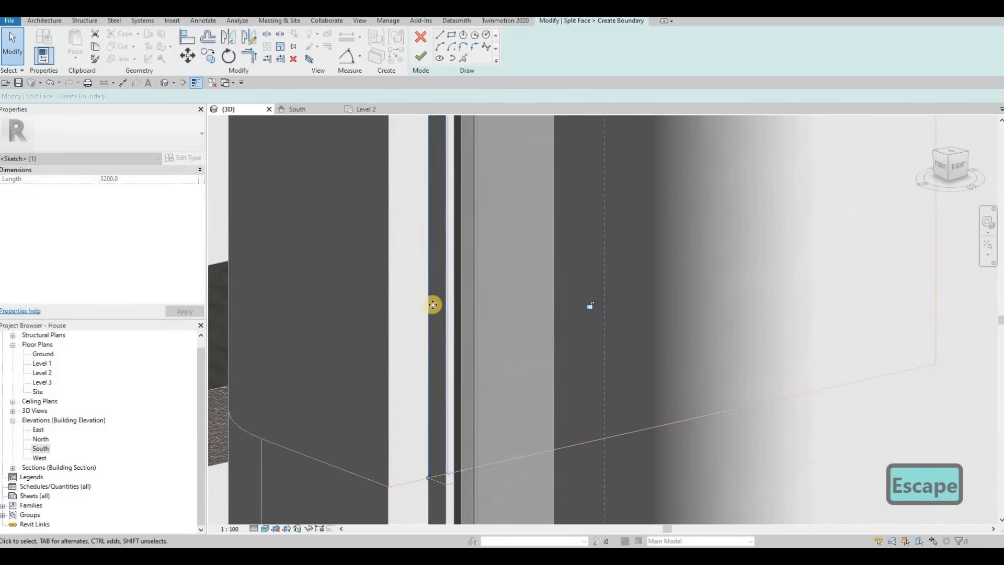
scroll(434, 308, down, 3)
mouse_move(436, 316)
shift+middle_down()
mouse_move(491, 336)
mouse_move(489, 273)
mouse_move(525, 153)
shift+middle_up()
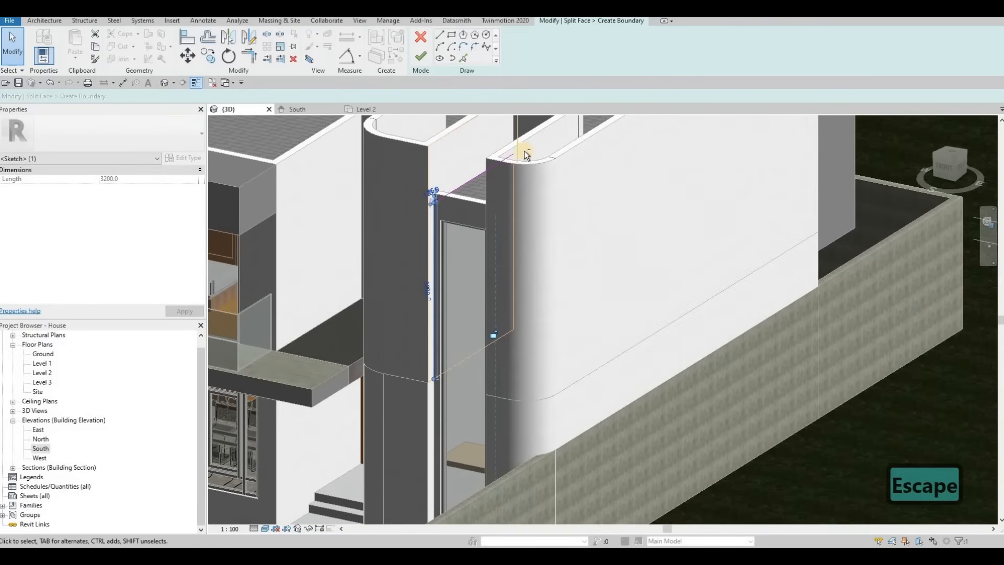
scroll(498, 154, up, 5)
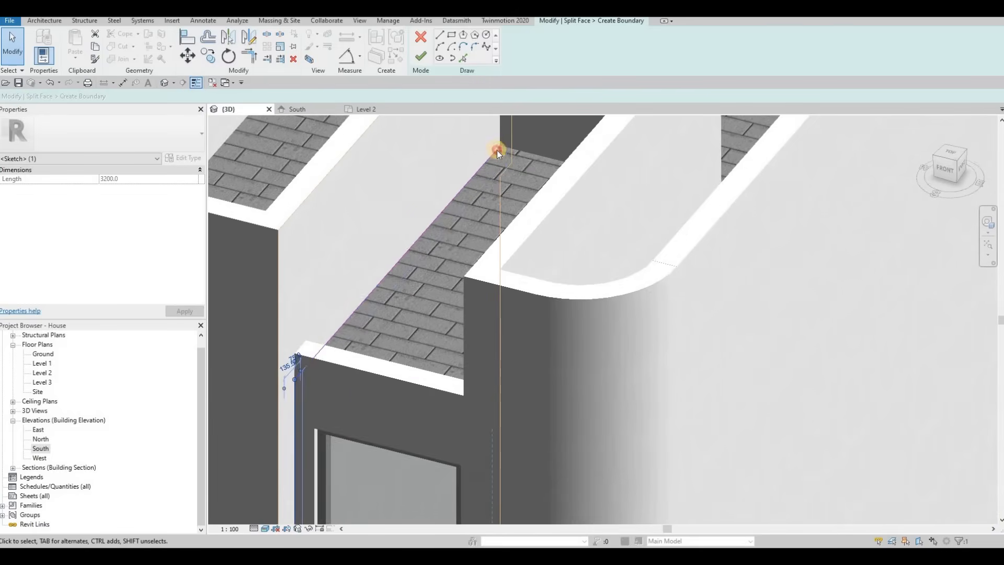
click(498, 150)
middle_drag(510, 152, 505, 200)
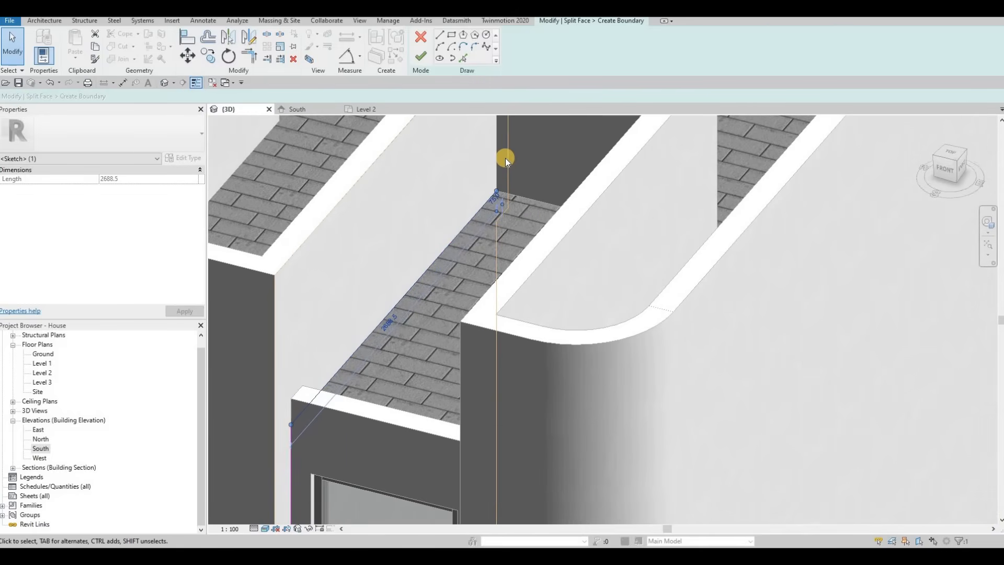
scroll(505, 161, up, 4)
mouse_move(469, 275)
mouse_down()
mouse_move(507, 249)
mouse_move(516, 224)
mouse_up()
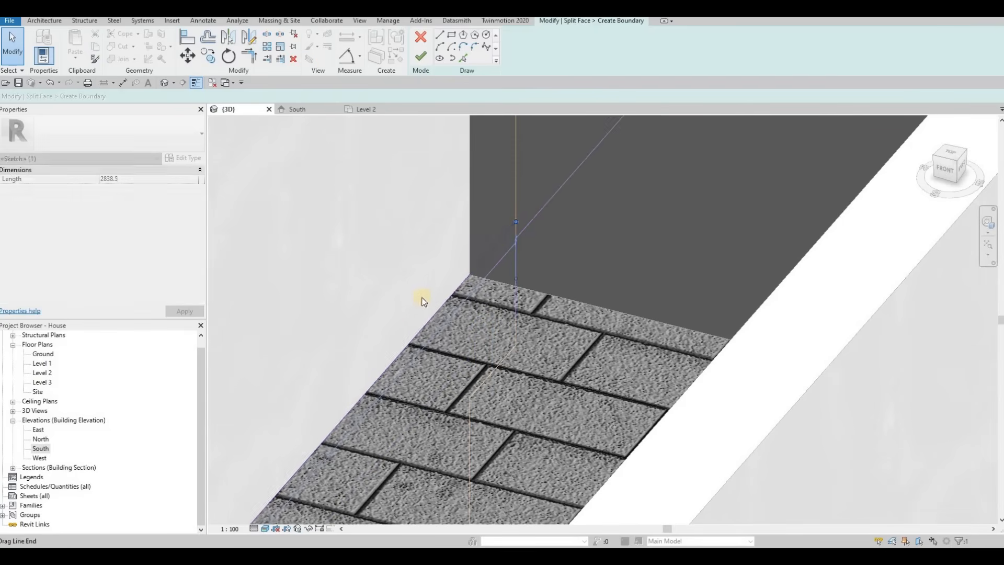
scroll(420, 293, down, 5)
mouse_move(417, 287)
middle_down()
mouse_move(465, 111)
mouse_move(429, 51)
middle_up()
middle_drag(419, 165, 432, 68)
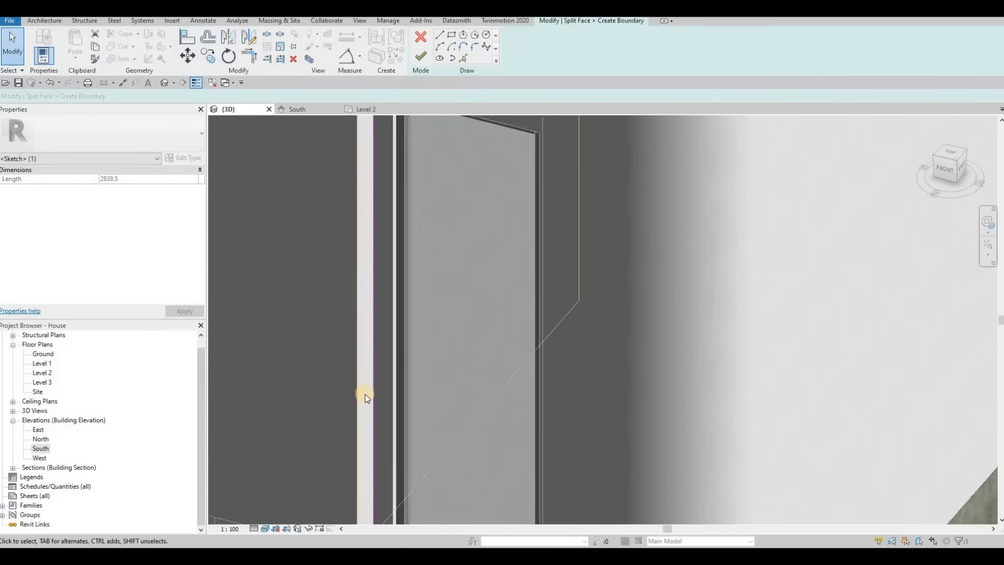
middle_drag(365, 395, 374, 228)
scroll(387, 324, up, 5)
scroll(386, 319, down, 3)
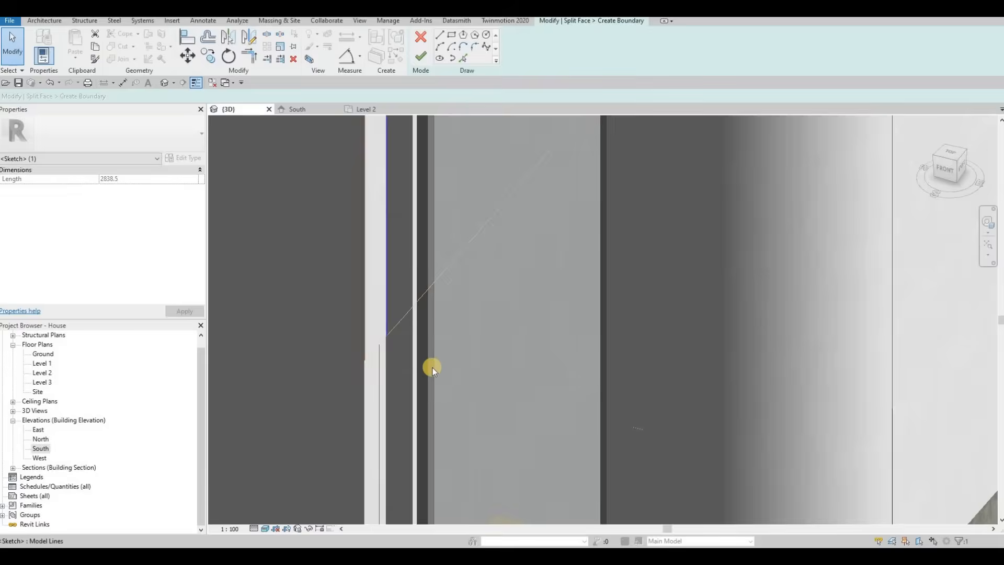
scroll(432, 368, down, 2)
middle_drag(401, 142, 405, 308)
scroll(405, 308, down, 1)
scroll(438, 203, up, 2)
key(Escape)
key(Escape)
key(Escape)
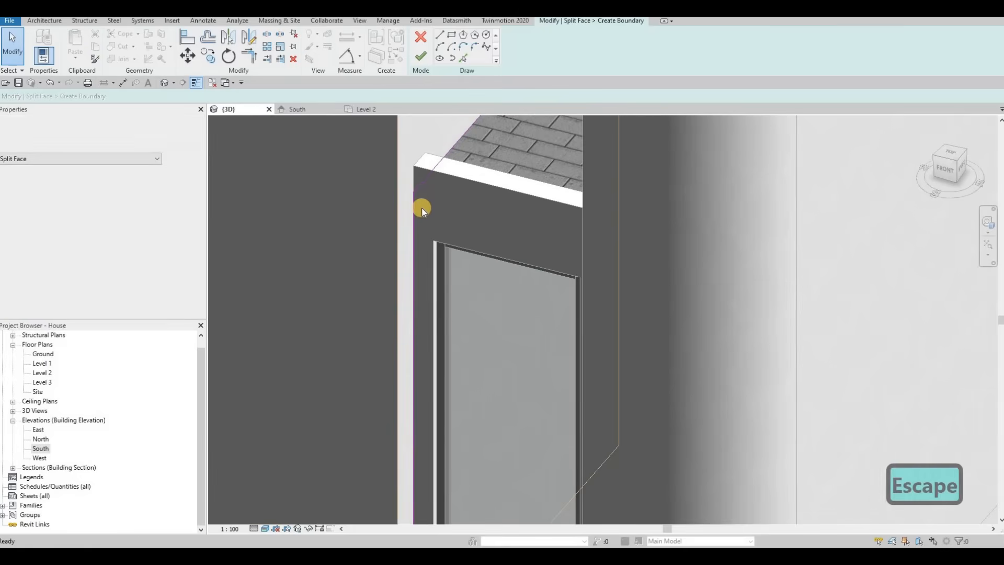
scroll(434, 160, down, 3)
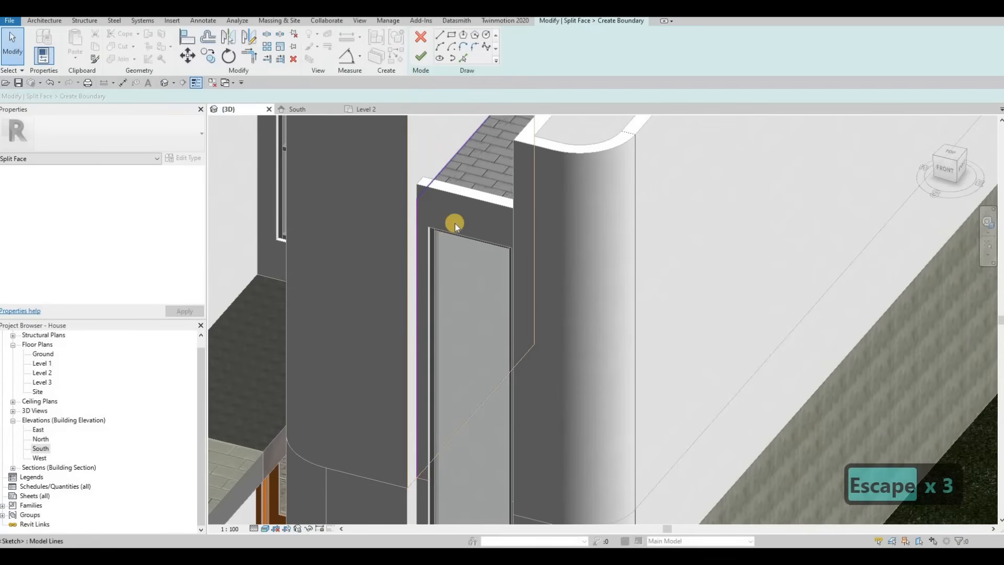
scroll(466, 202, down, 2)
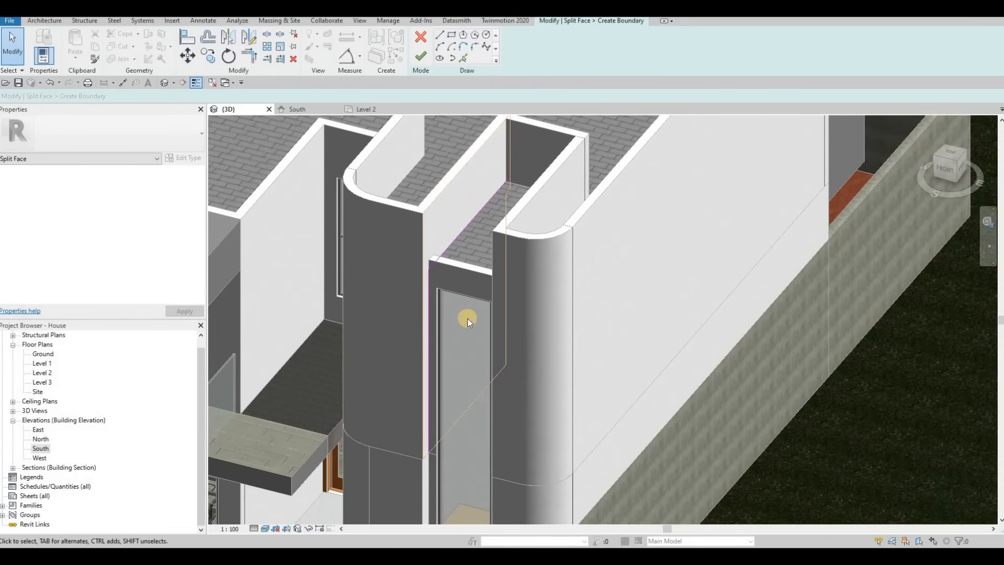
click(420, 56)
Select the curtain wall and the neighbouring exterior walls to check their properties.
scroll(451, 126, up, 2)
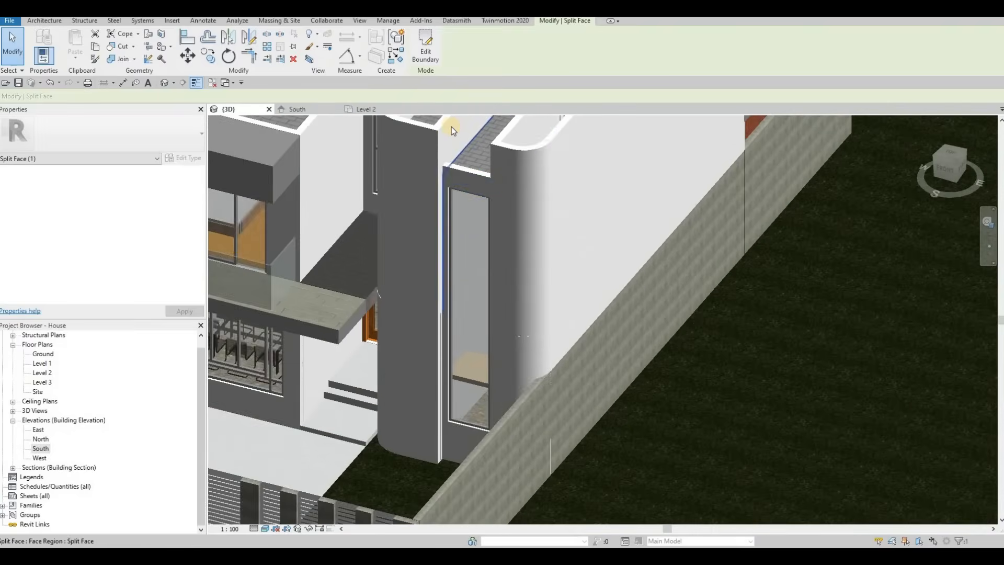
middle_drag(451, 127, 446, 251)
click(463, 253)
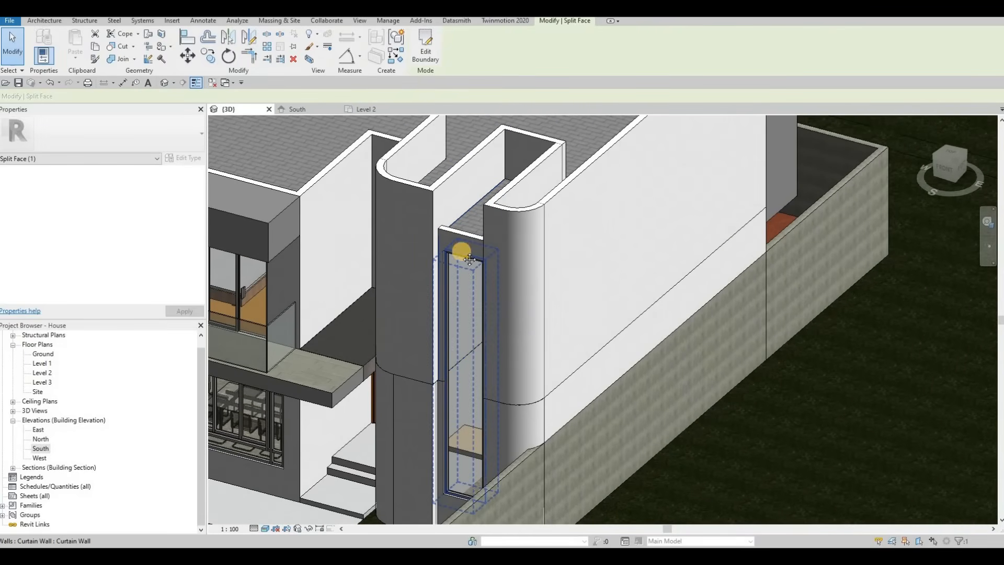
scroll(449, 283, up, 5)
key(Escape)
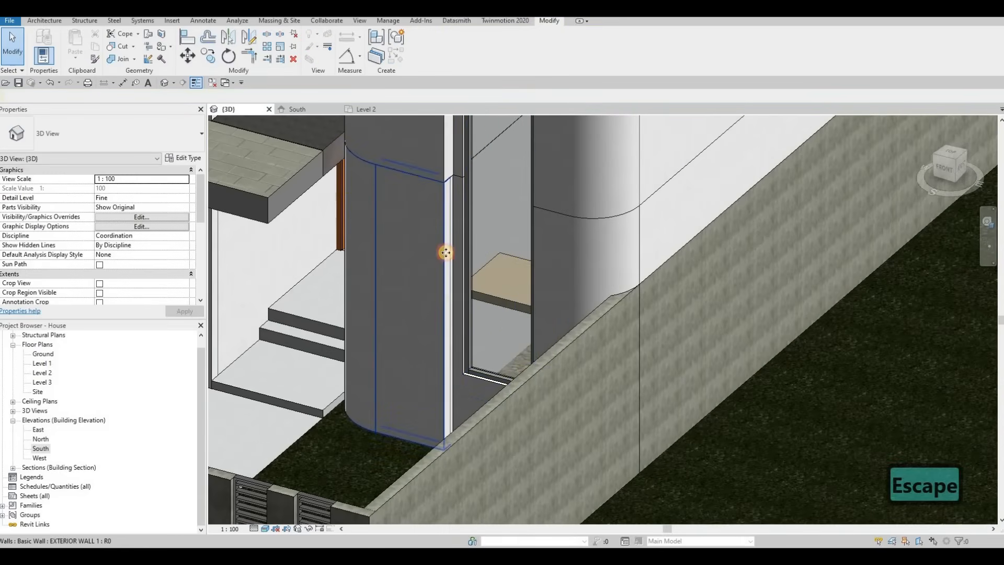
click(449, 273)
key(Escape)
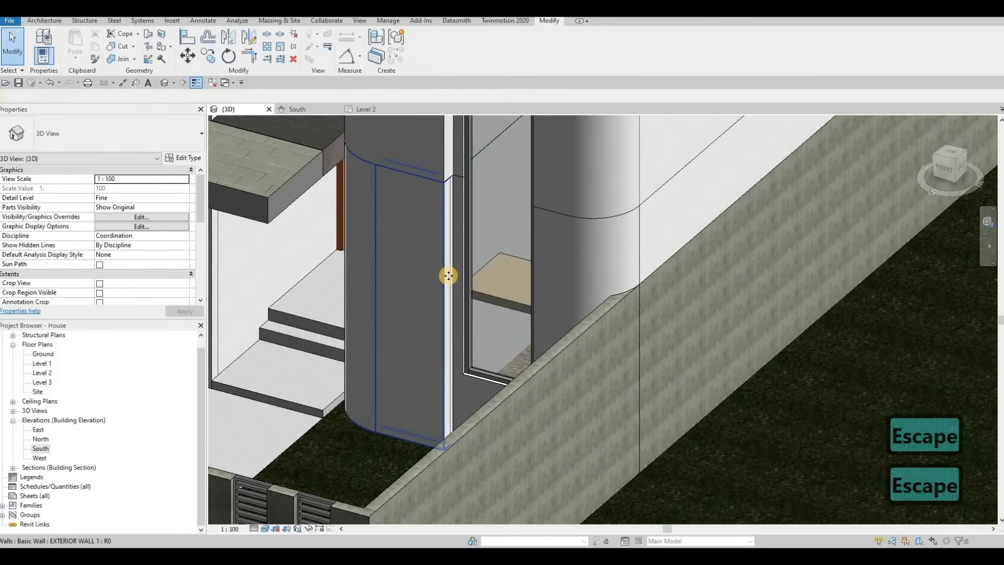
click(426, 274)
scroll(439, 193, up, 6)
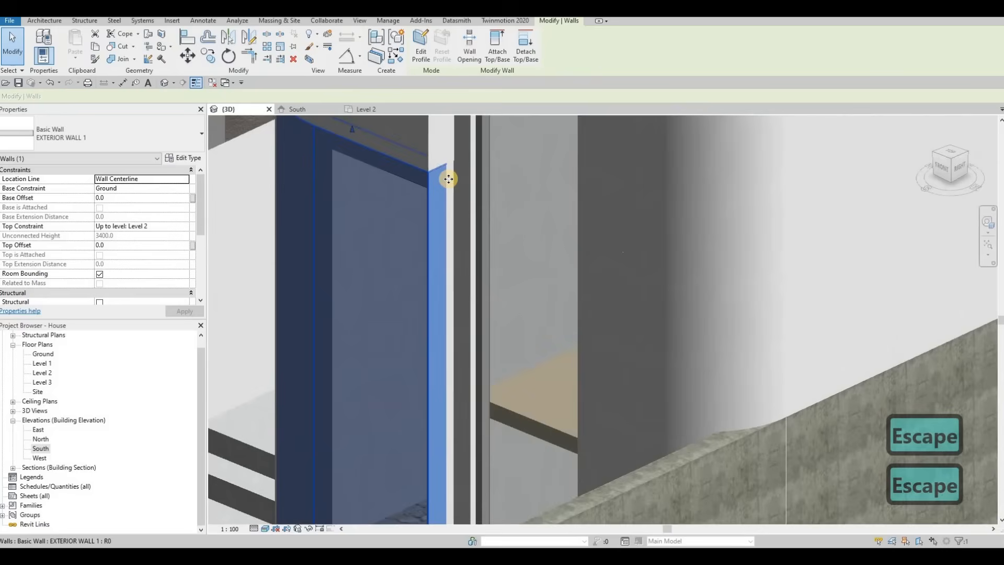
key(Escape)
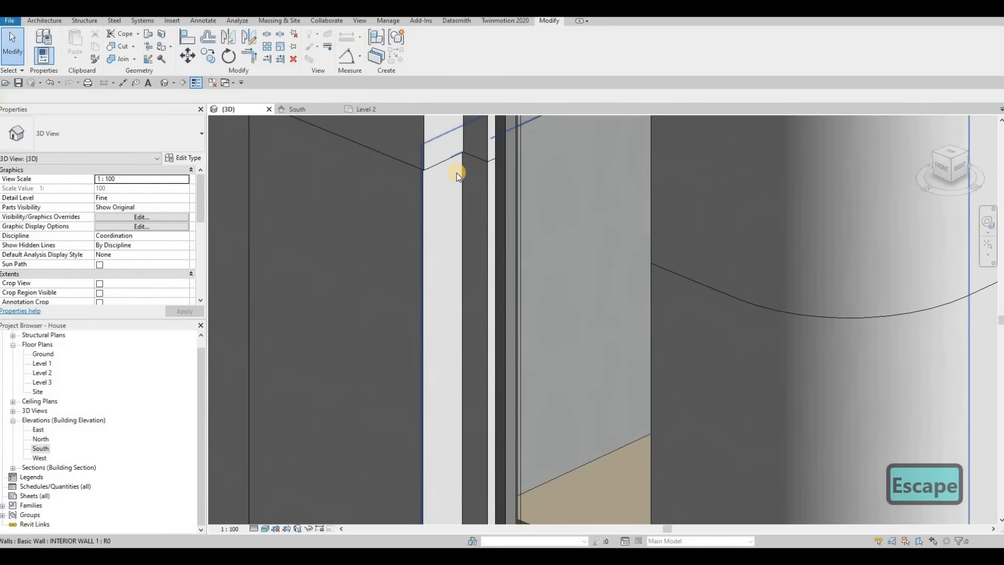
Start Split Face on the wall face beside the curtain wall opening.
click(456, 173)
scroll(455, 181, down, 5)
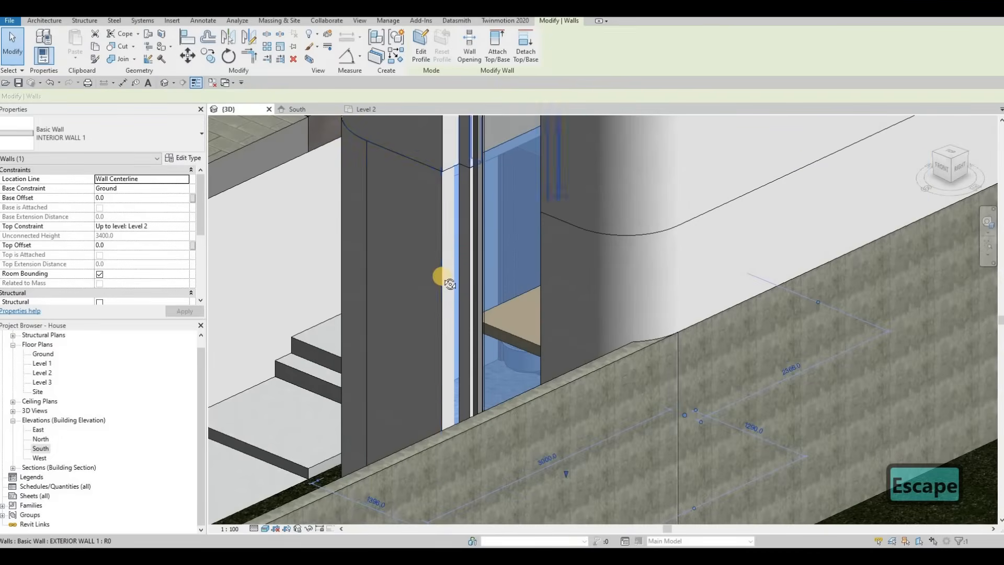
shift+middle_drag(470, 215, 436, 246)
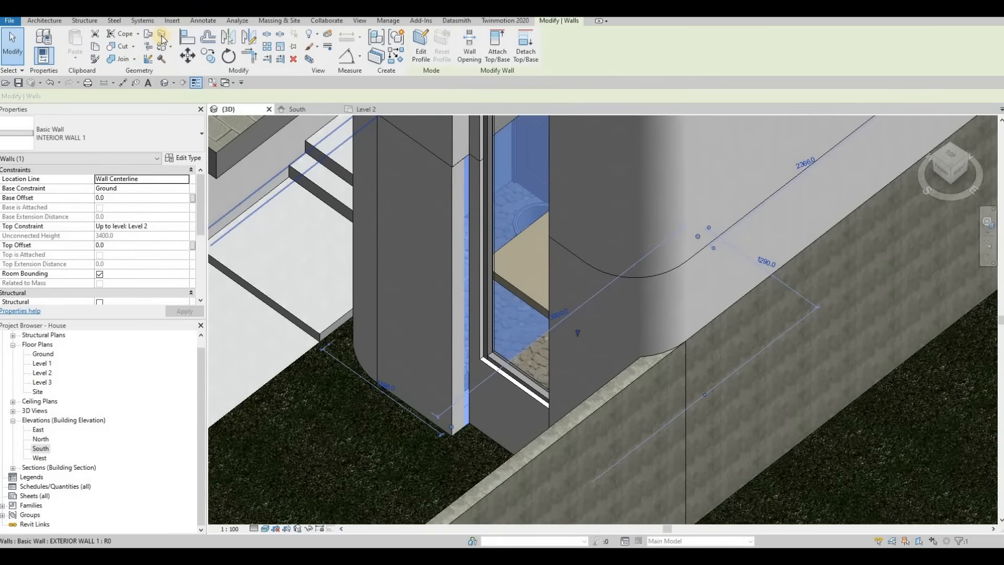
click(453, 164)
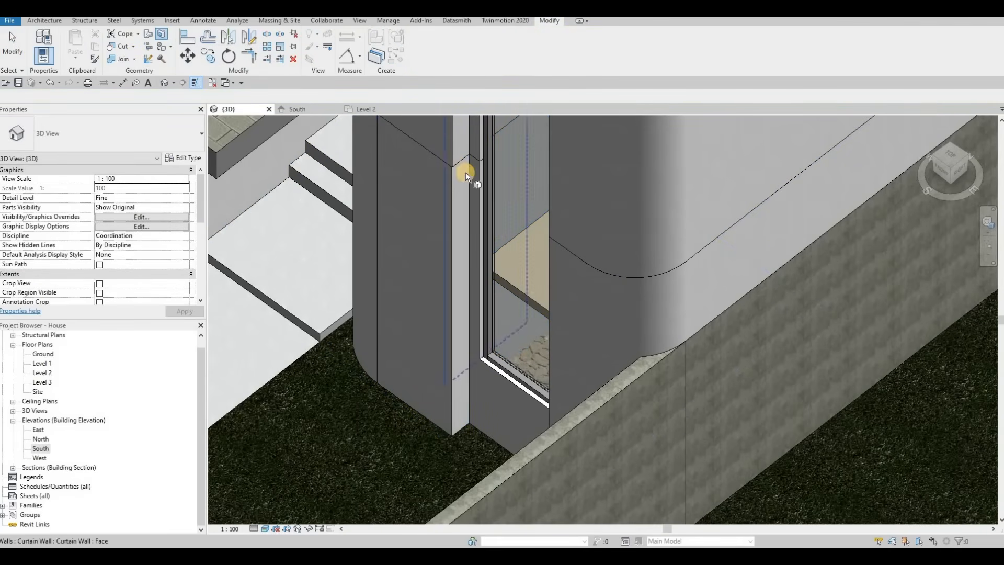
click(465, 172)
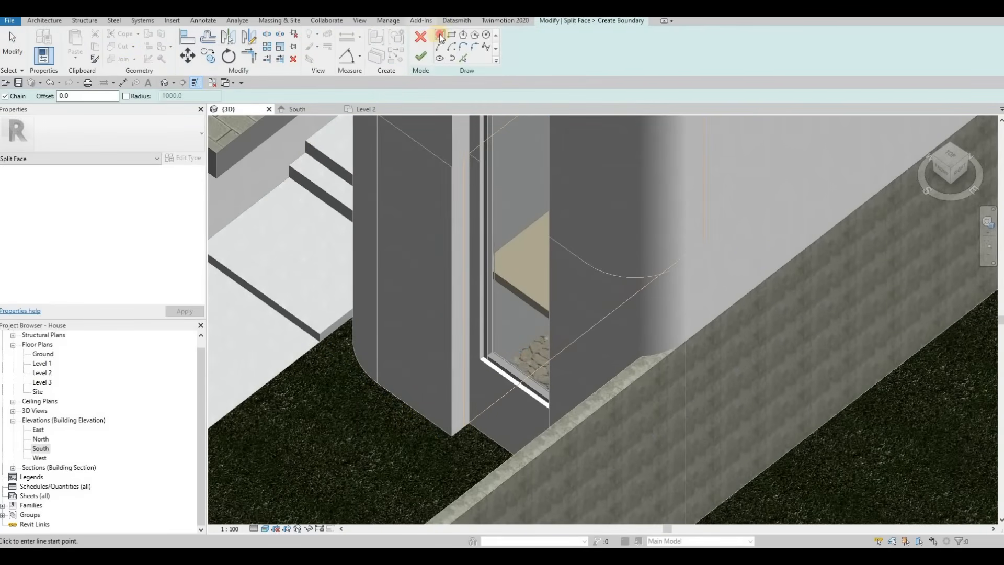
Draw a vertical boundary line from the top of the wall face down to the floor and finish the split face.
scroll(465, 131, up, 4)
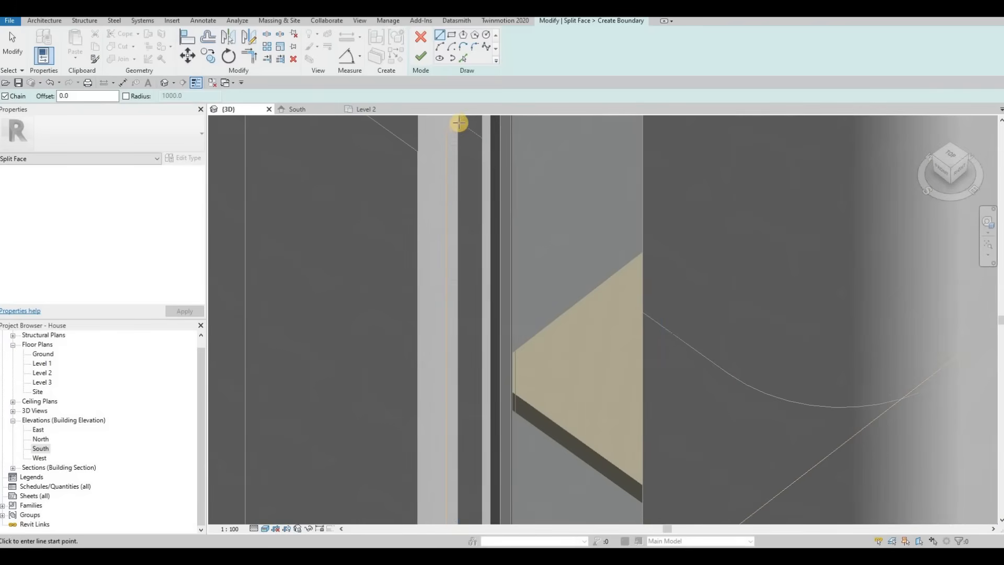
click(449, 182)
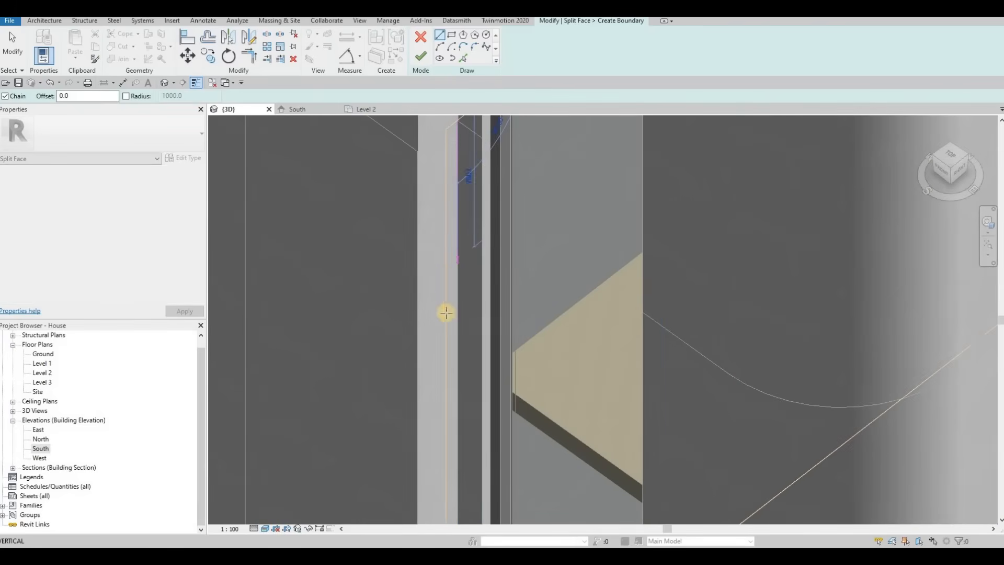
middle_drag(461, 426, 464, 269)
middle_drag(460, 513, 454, 353)
scroll(449, 388, up, 3)
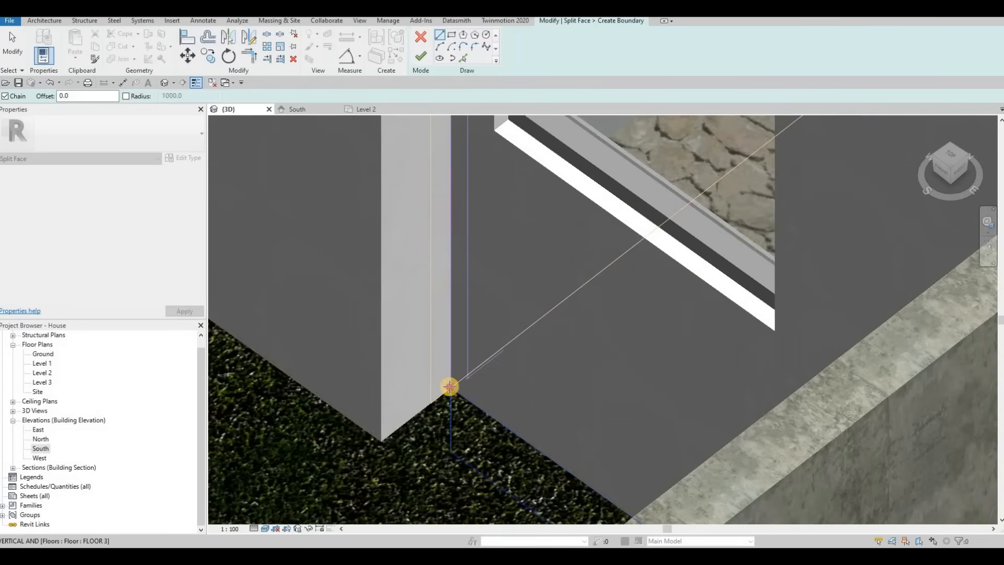
click(449, 387)
key(Escape)
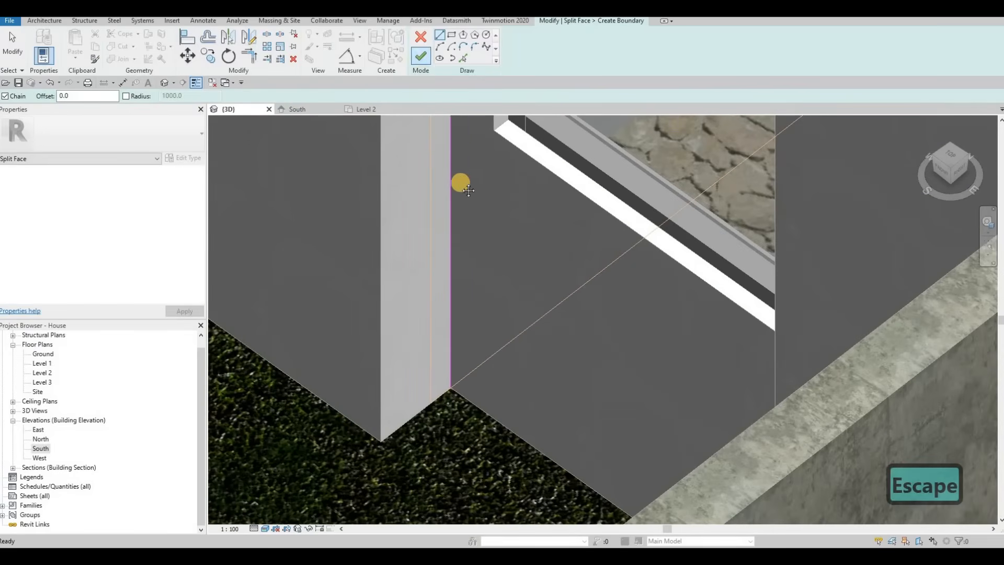
middle_drag(460, 183, 466, 289)
scroll(466, 296, down, 4)
key(Escape)
key(Escape)
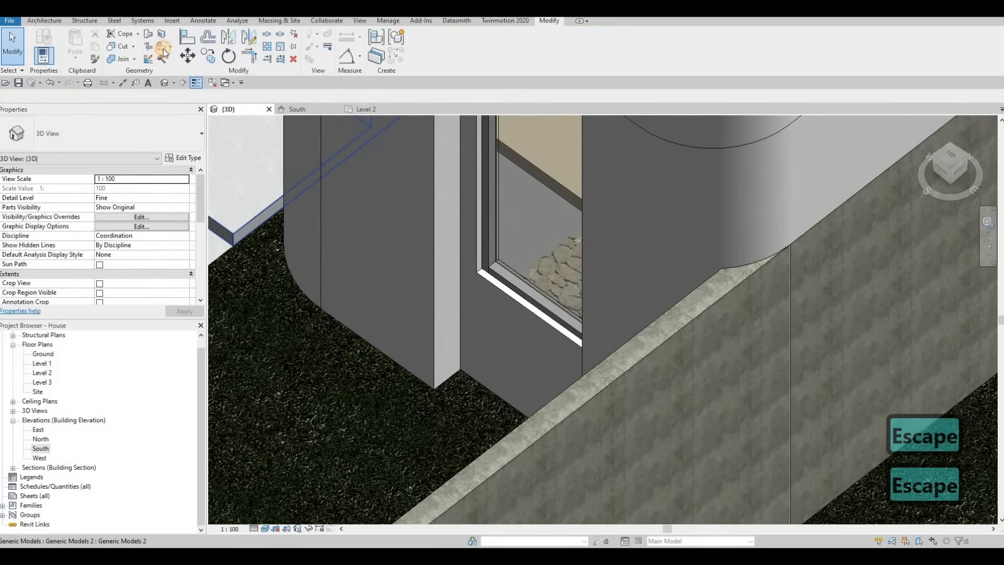
Start the Paint tool and choose the Metal Furring material.
key(p)
key(t)
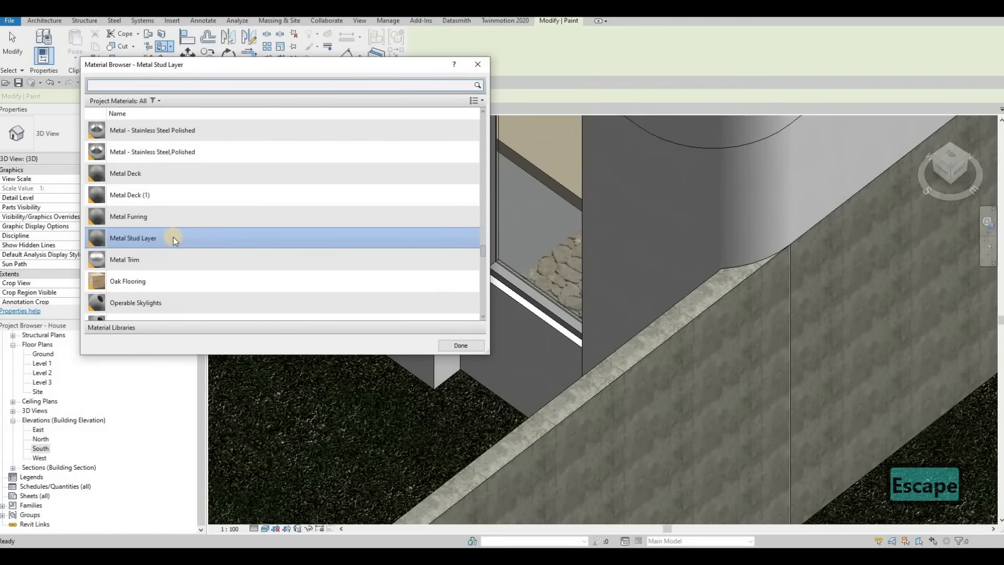
scroll(173, 237, up, 2)
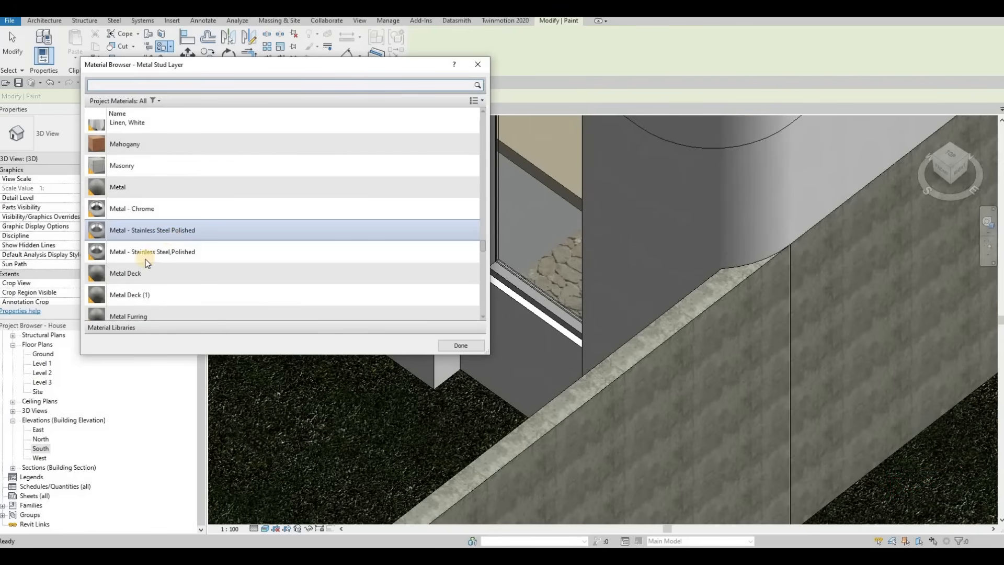
scroll(153, 243, down, 2)
click(153, 219)
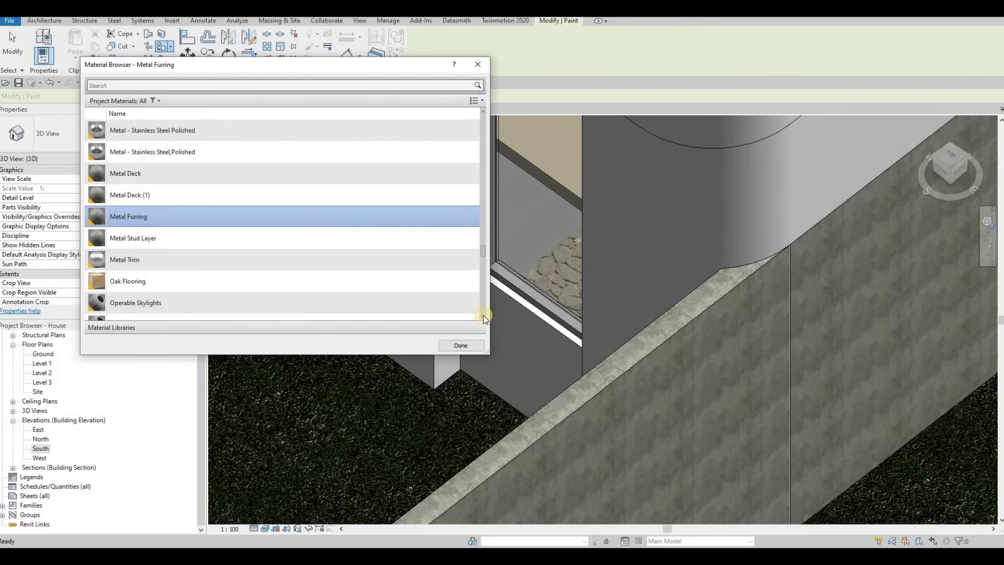
Paint the narrow split face region beside the curtain wall frame with Metal Furring.
middle_drag(494, 315, 757, 319)
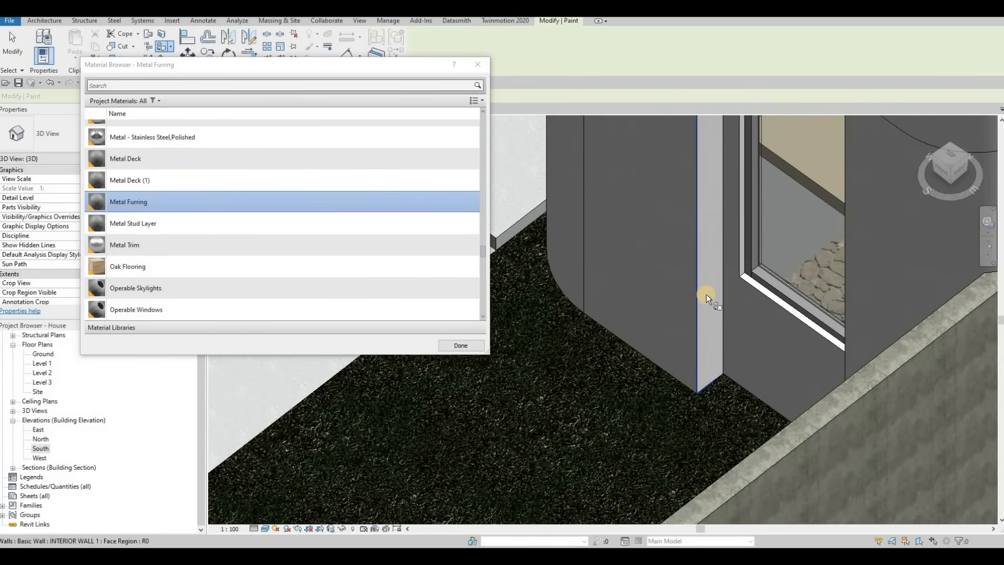
click(709, 286)
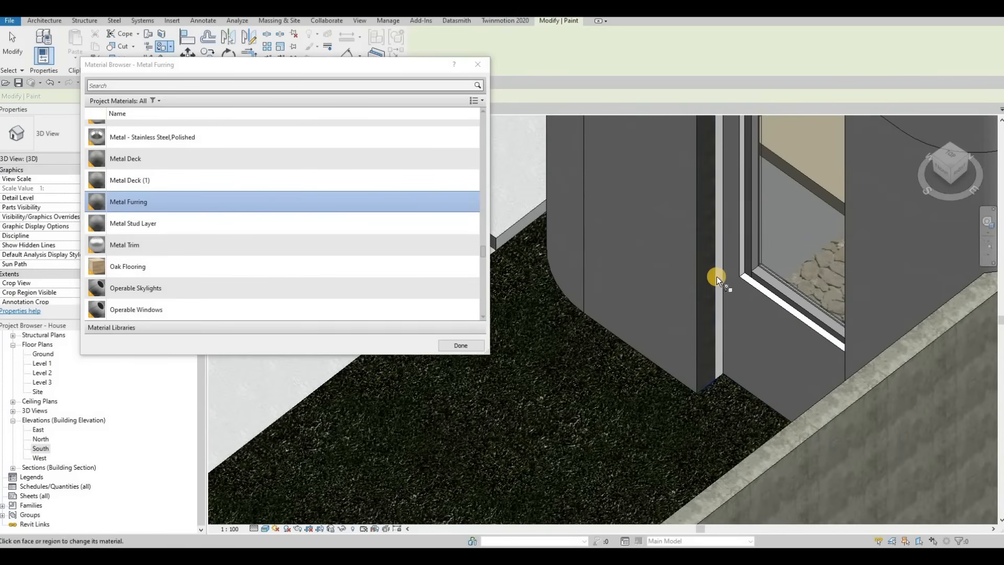
click(721, 231)
Paint the adjoining exterior wall face and face region along the curtain wall opening with Metal Furring.
middle_drag(733, 263, 709, 427)
scroll(709, 427, down, 2)
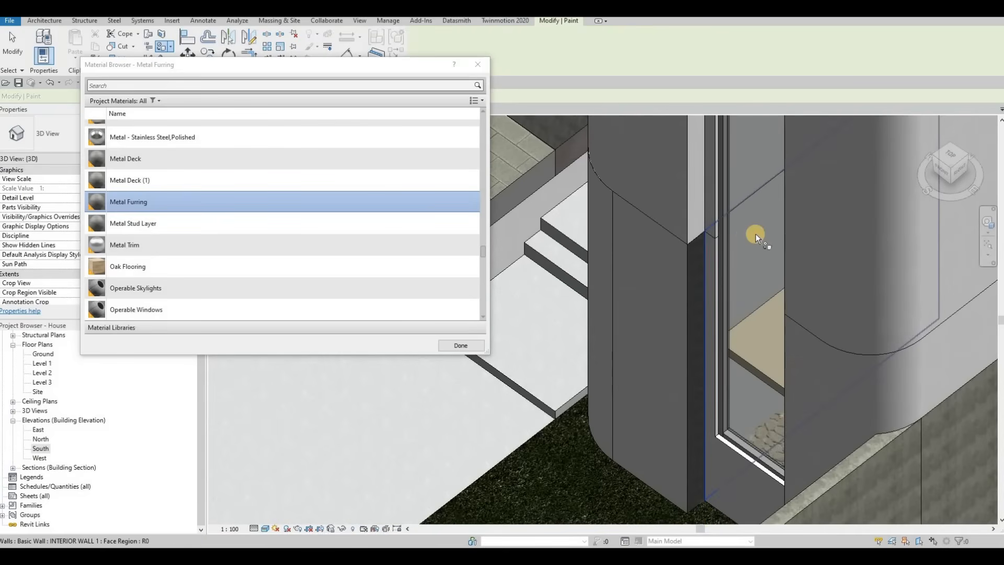
middle_drag(732, 253, 678, 350)
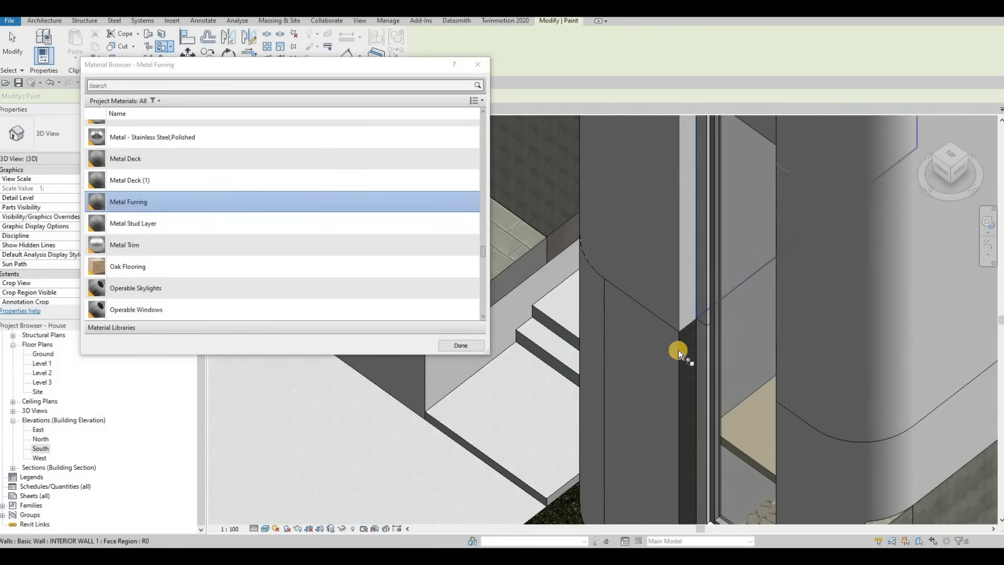
click(693, 346)
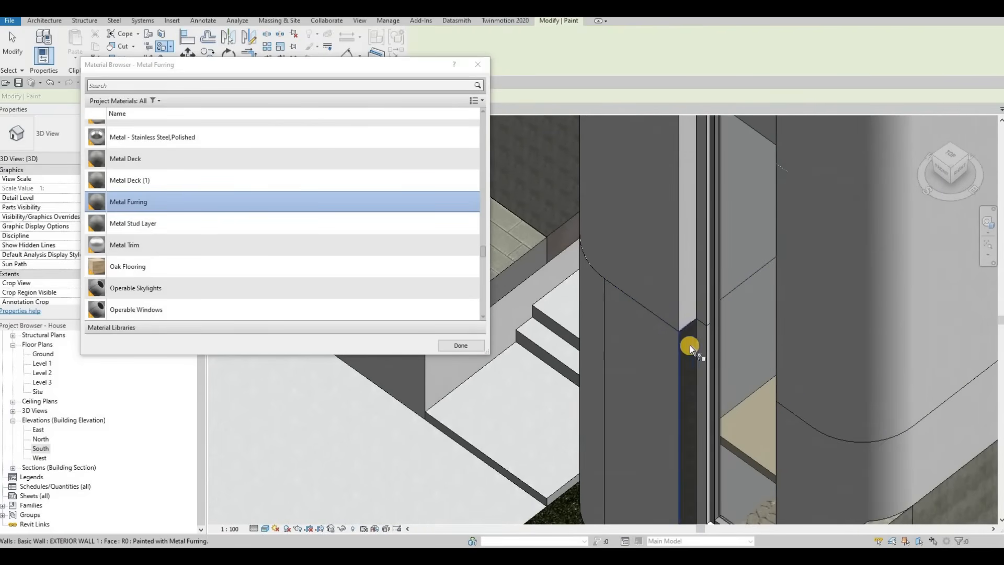
middle_drag(691, 295, 693, 345)
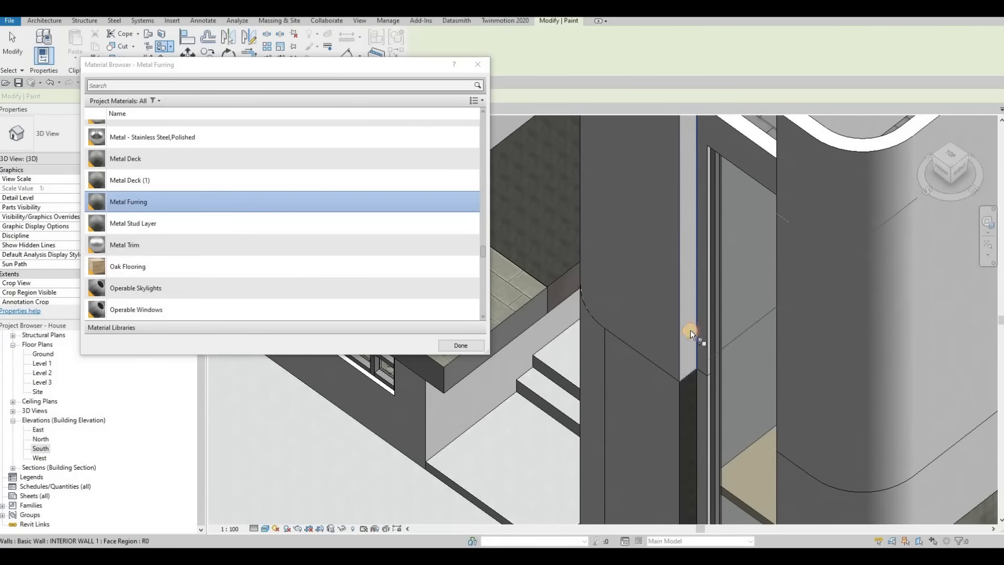
click(691, 330)
Paint the narrow exterior wall return face beside the upper curtain wall with Metal Furring.
shift+middle_drag(683, 261, 776, 197)
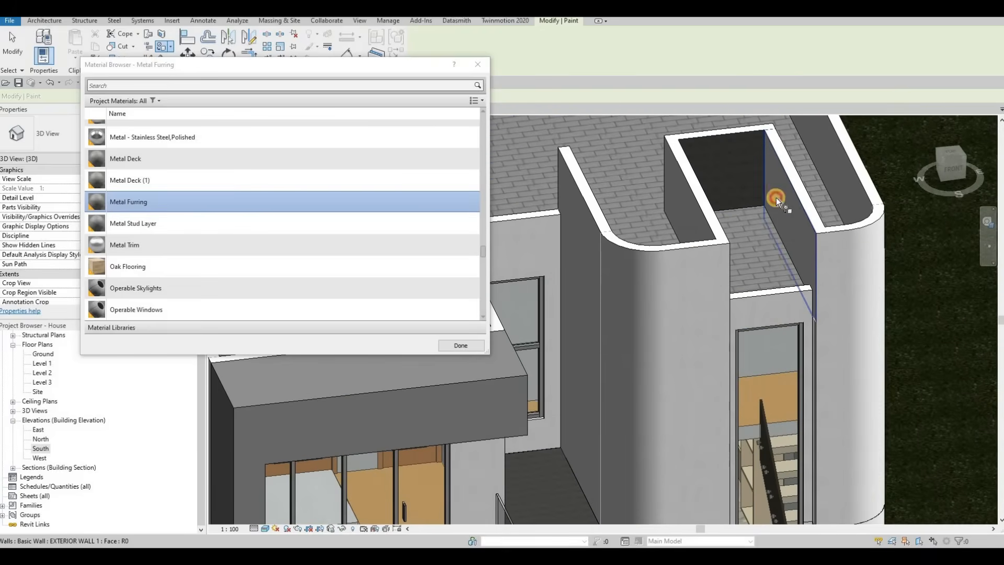
shift+middle_drag(848, 274, 836, 286)
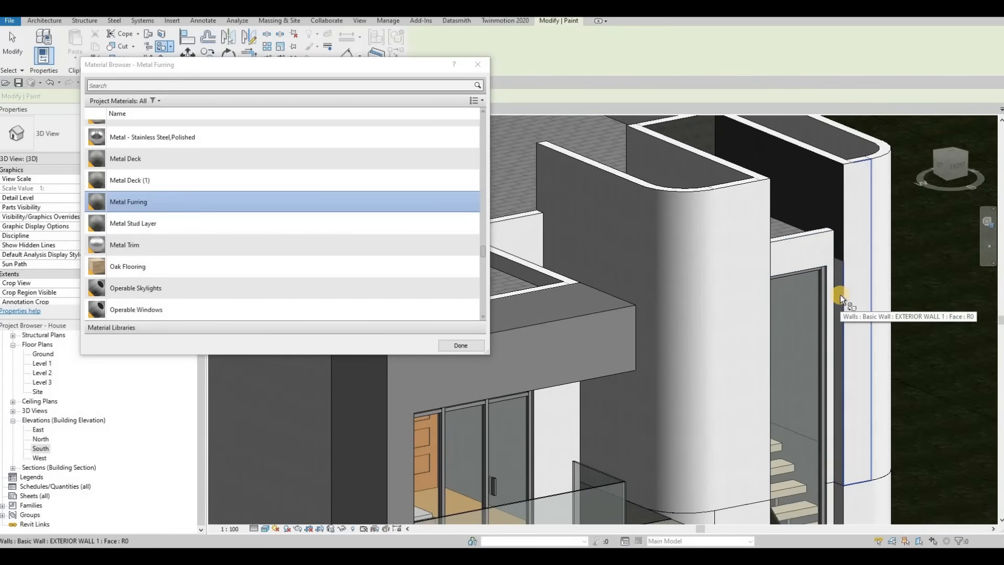
scroll(840, 294, up, 3)
key(Tab)
key(Tab)
key(Tab)
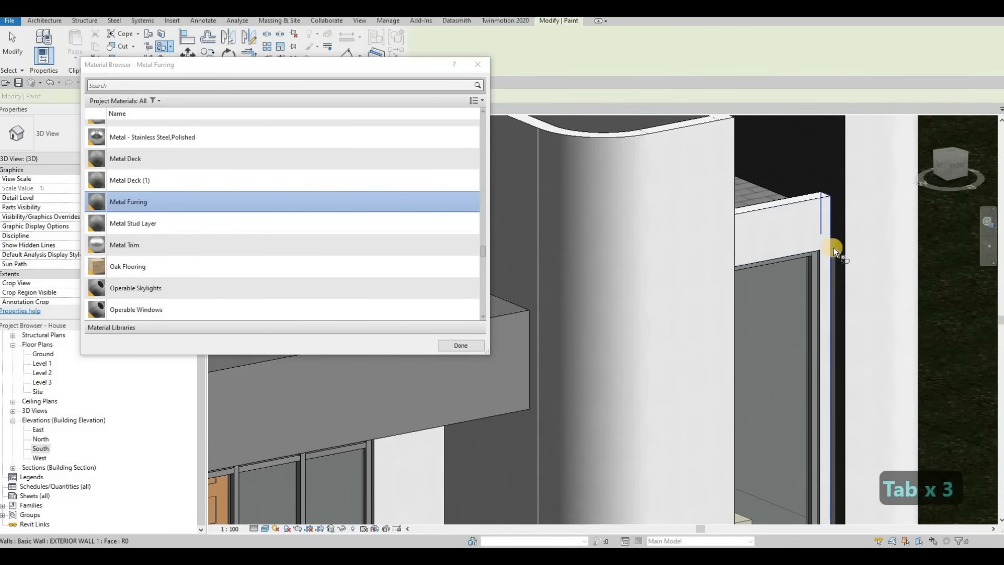
scroll(833, 246, up, 2)
key(Tab)
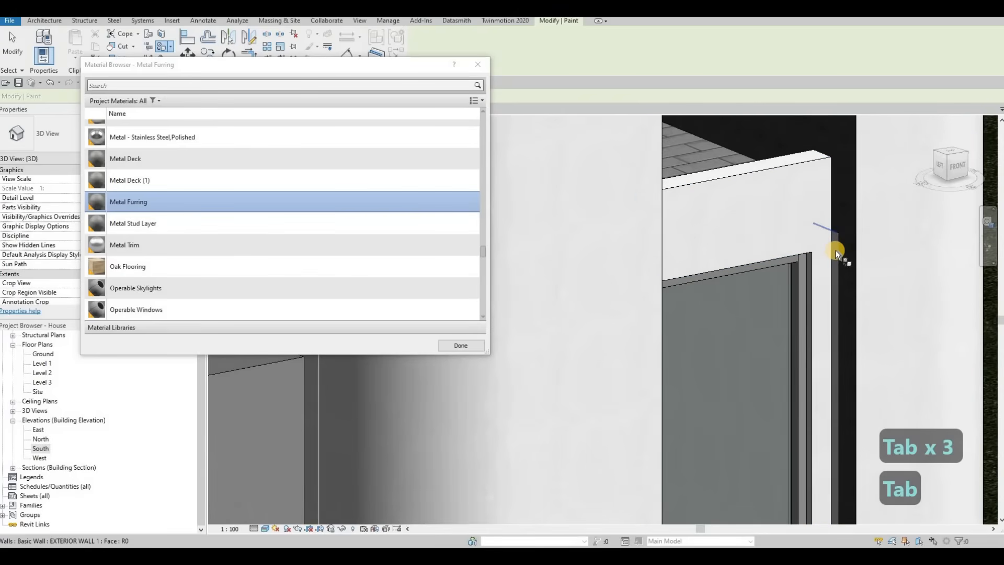
click(835, 250)
shift+middle_drag(810, 341, 730, 157)
shift+middle_drag(774, 305, 762, 302)
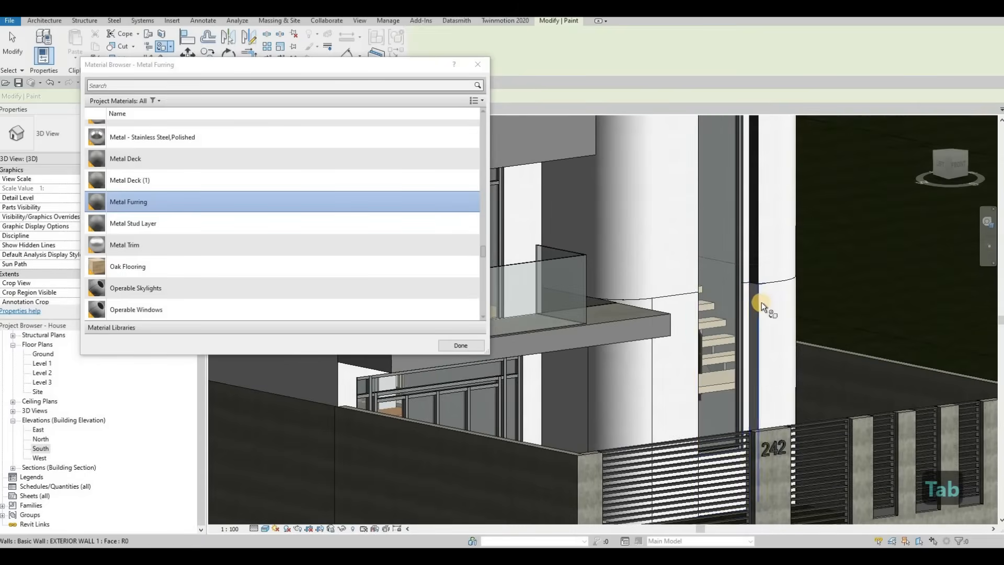
Review the painted strips along the curtain wall and close the material browser.
scroll(760, 302, up, 3)
scroll(759, 302, down, 3)
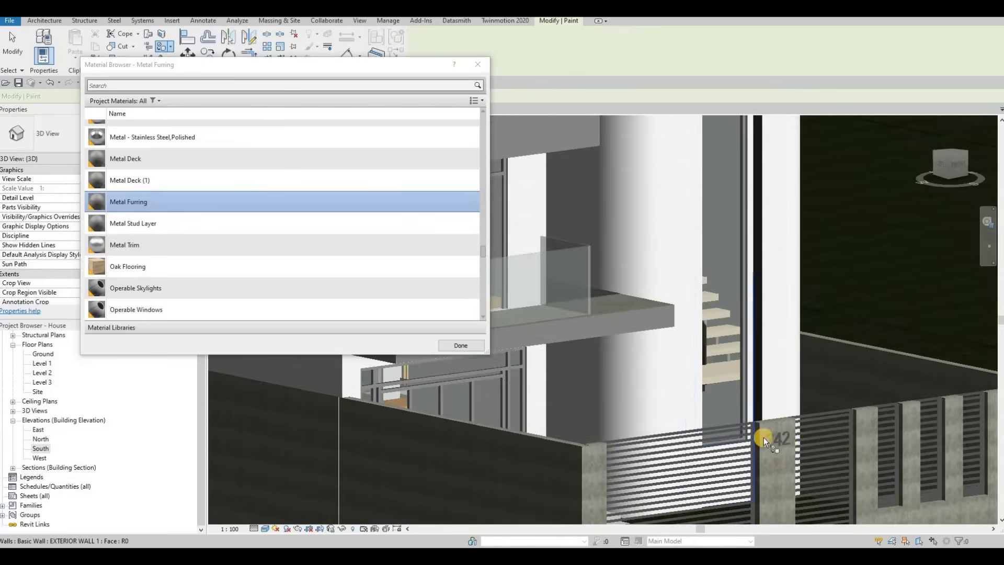
shift+middle_drag(763, 437, 740, 384)
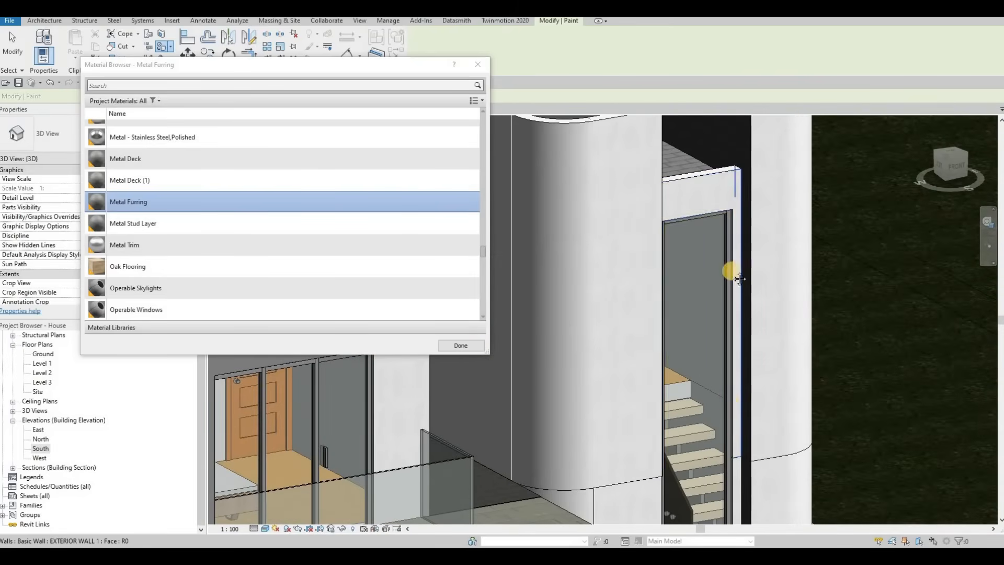
shift+middle_drag(739, 279, 603, 143)
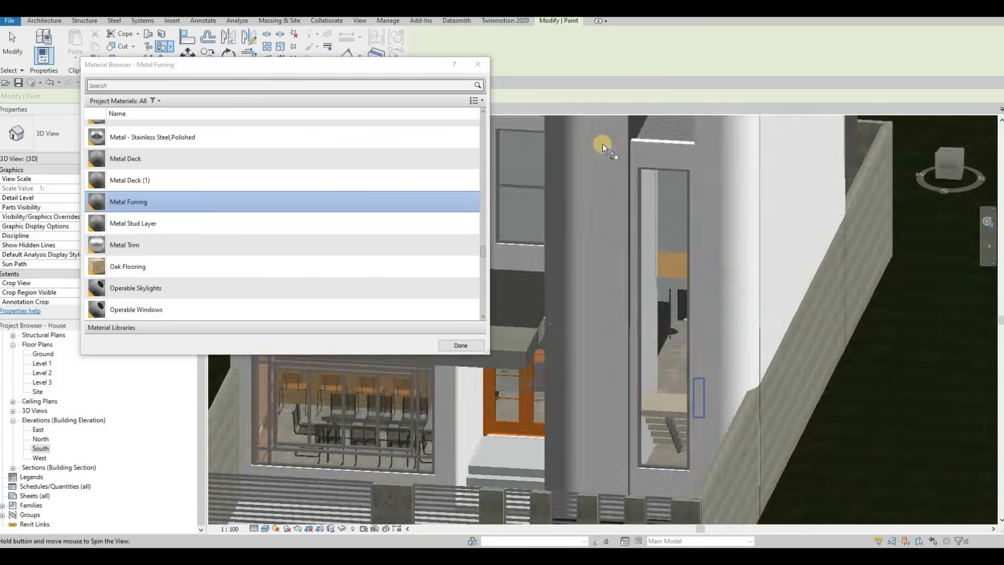
click(459, 346)
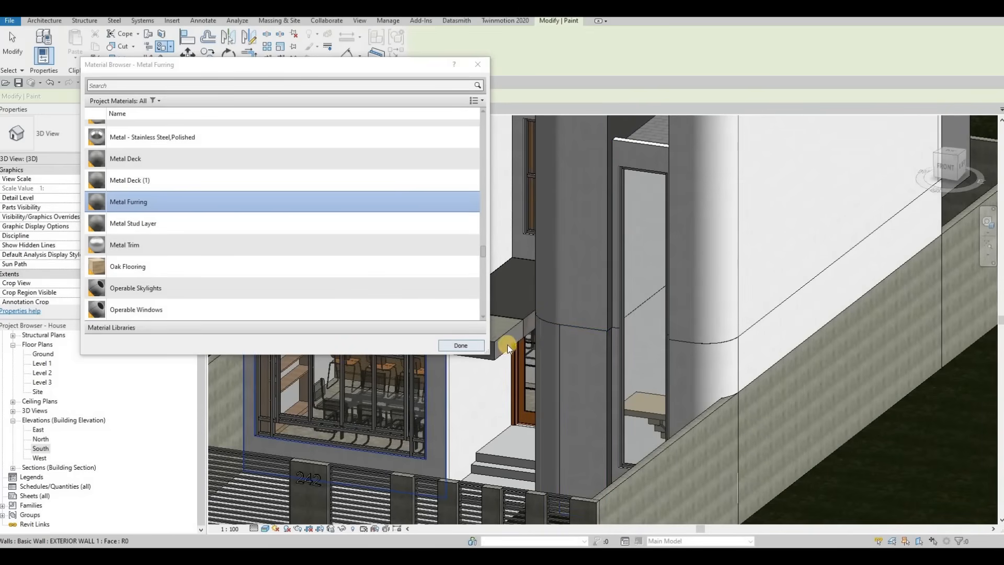
Open the curved sidewalk floor's boundary sketch and finish it without changes.
scroll(495, 368, down, 3)
shift+middle_drag(646, 372, 579, 319)
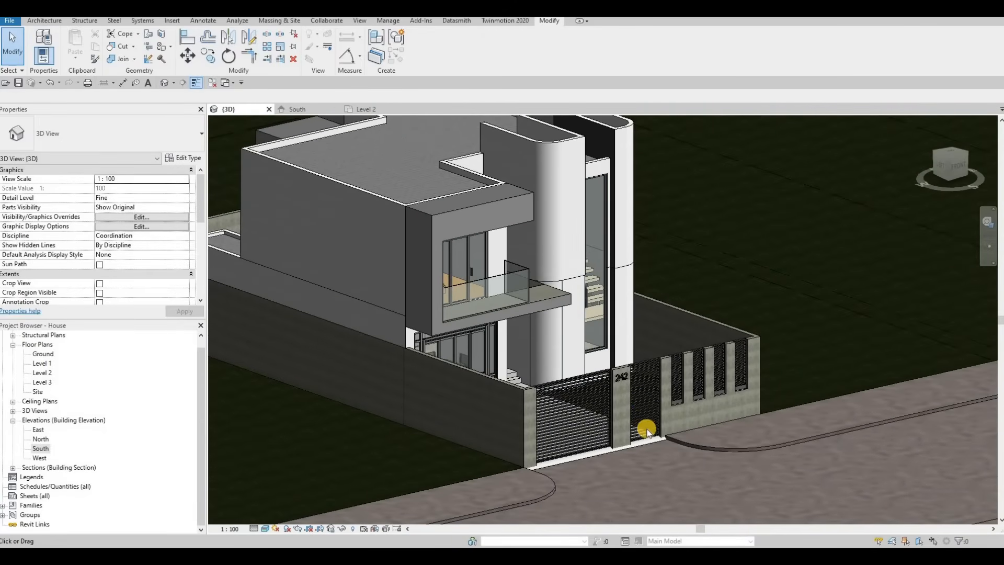
middle_drag(662, 419, 651, 399)
scroll(652, 400, up, 6)
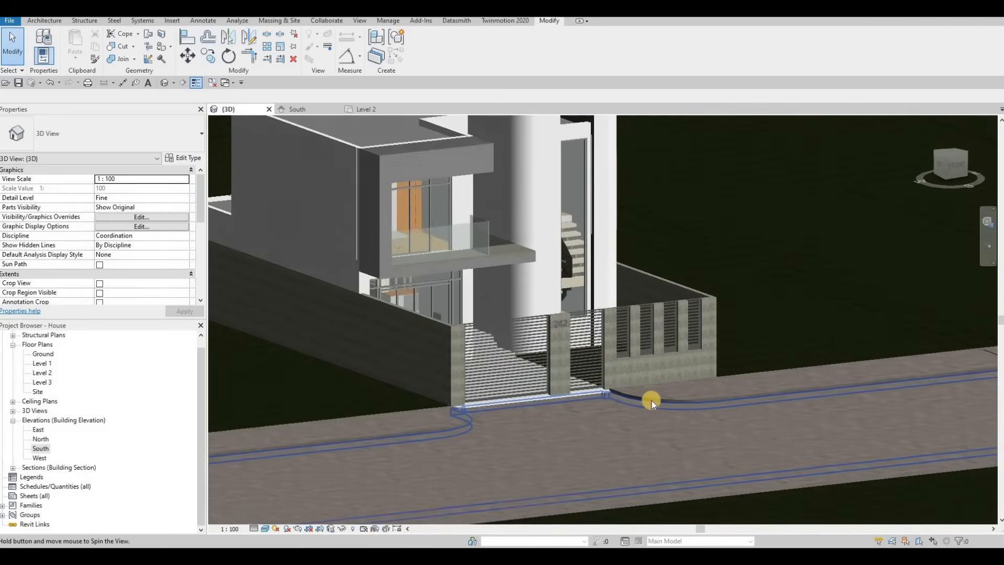
shift+middle_drag(739, 445, 651, 392)
scroll(735, 426, up, 5)
scroll(722, 410, up, 2)
scroll(650, 395, down, 2)
scroll(668, 420, down, 5)
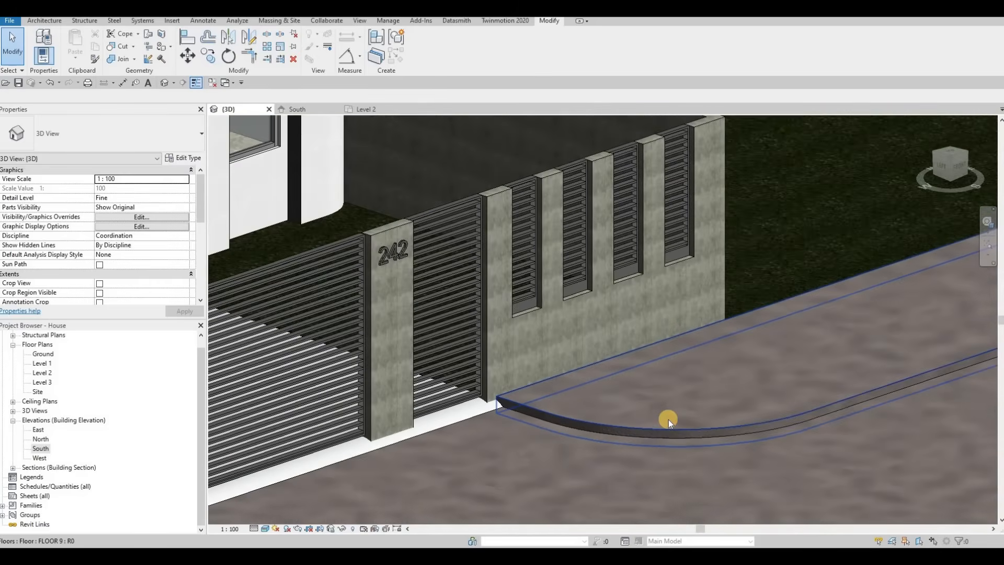
click(669, 419)
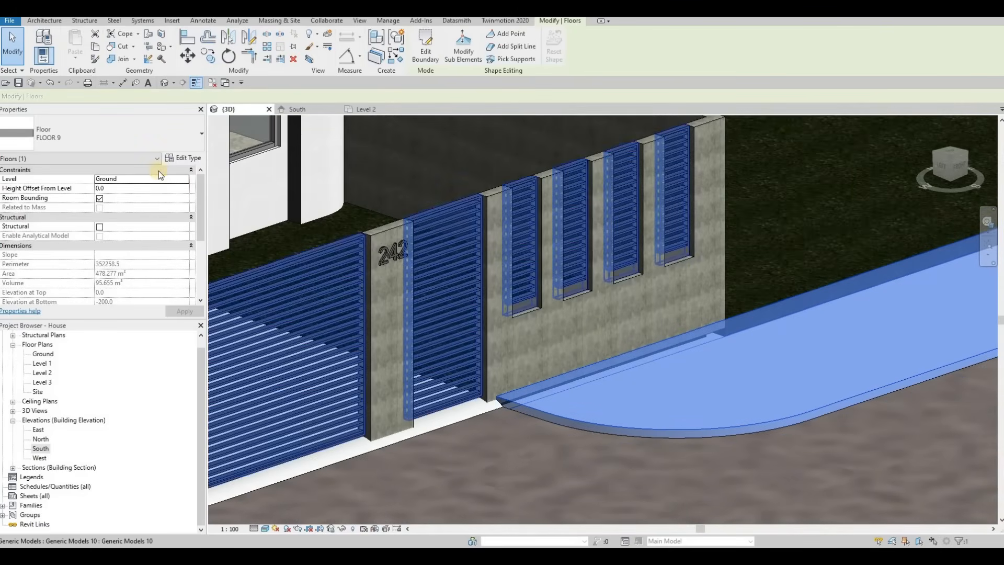
click(429, 59)
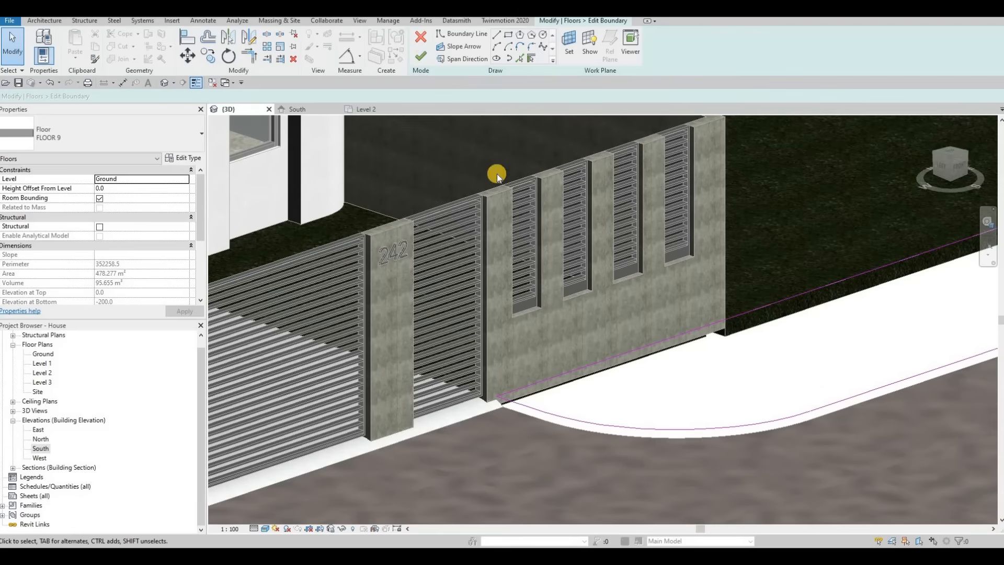
click(420, 56)
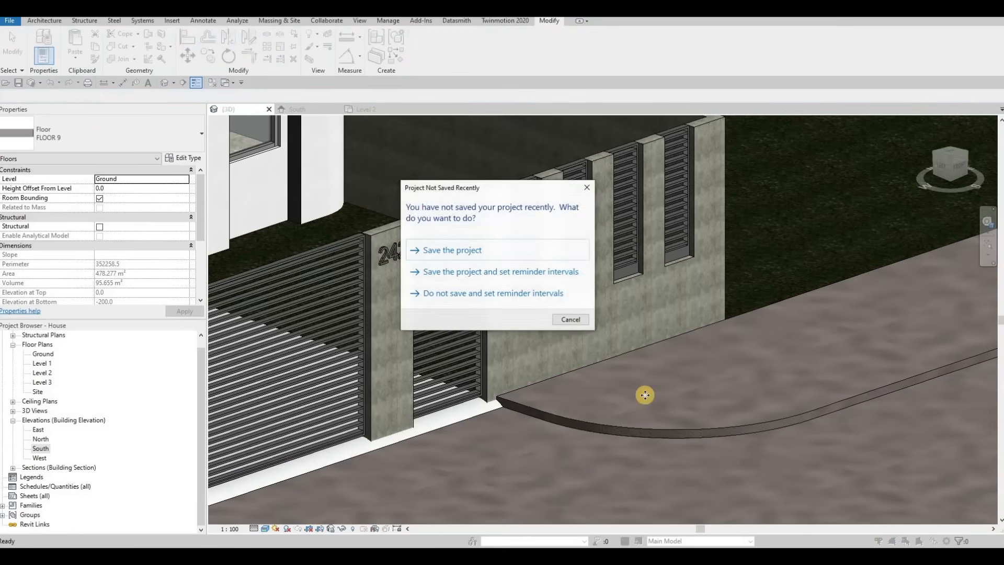
key(Escape)
key(Escape)
Select the floor slab behind the front gate wall.
click(376, 350)
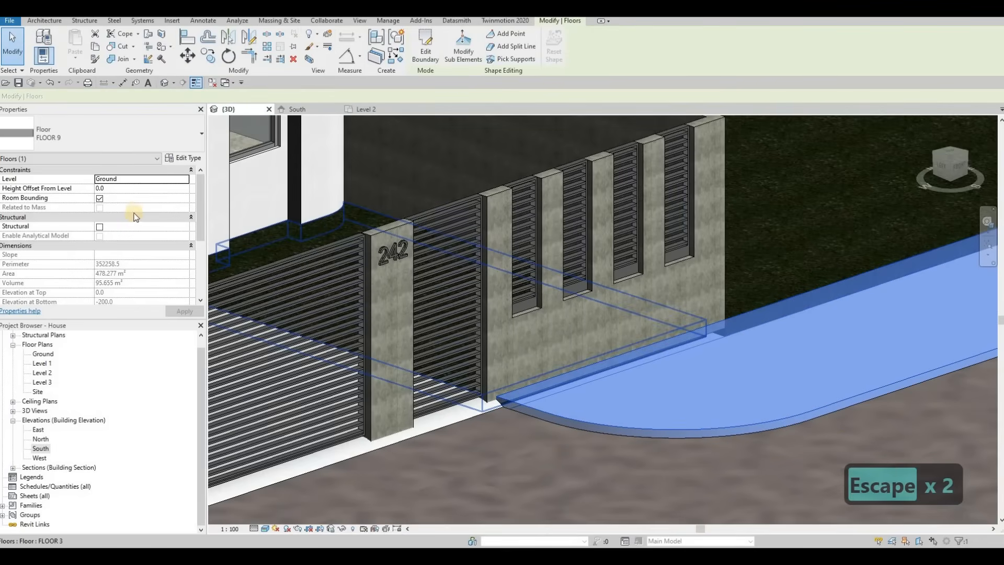
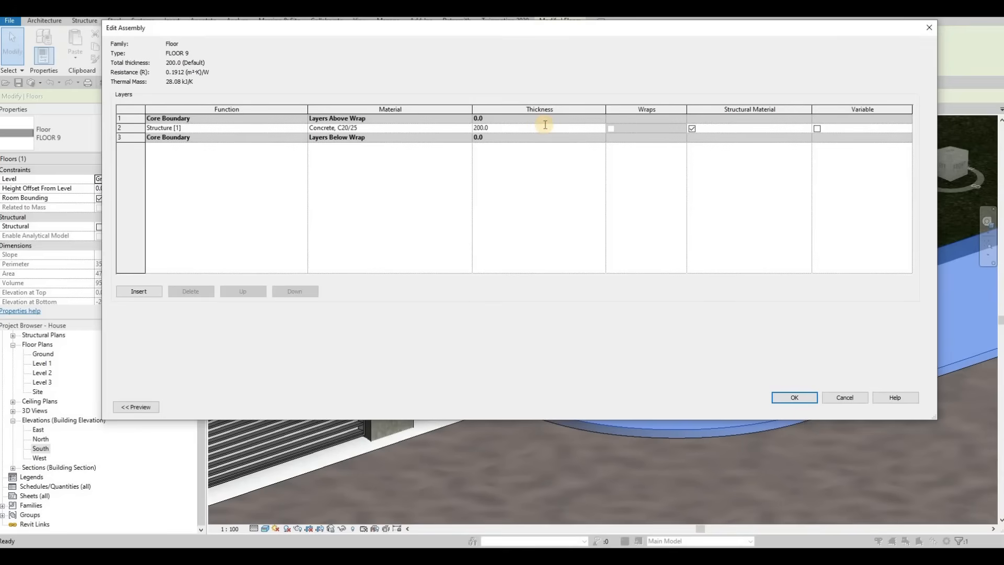
Set the floor type's structure layer thickness to 100 mm.
text(100)
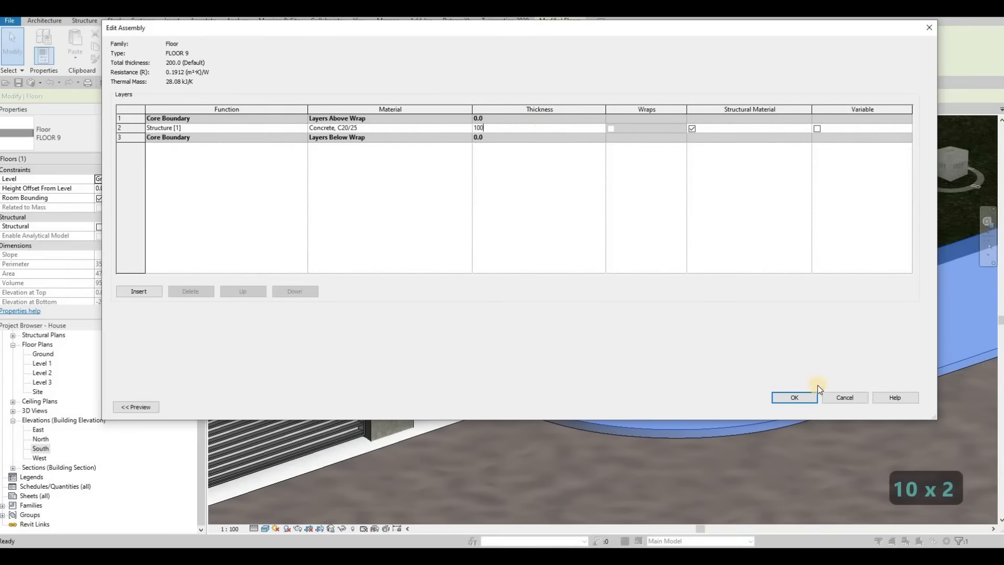
click(794, 397)
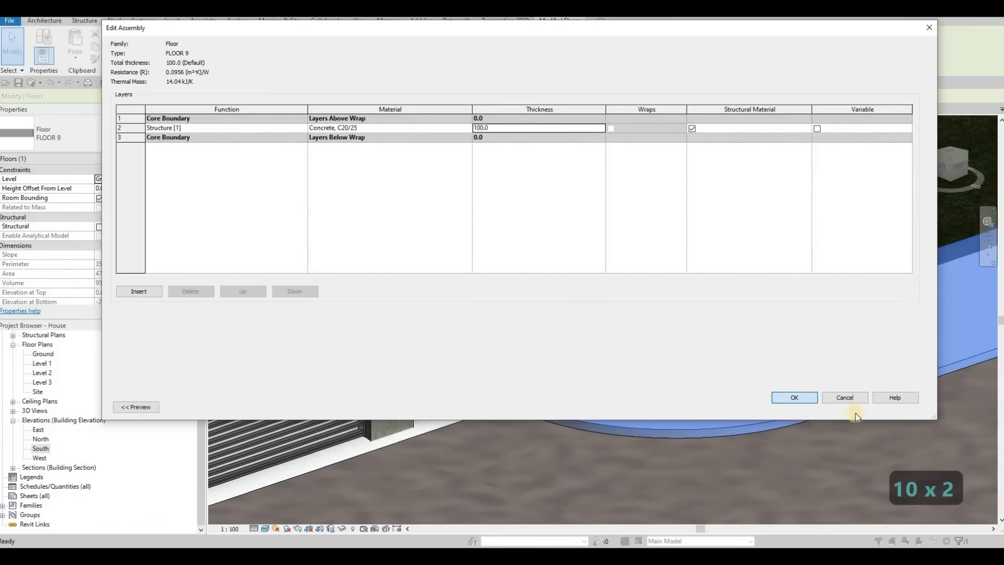
scroll(703, 379, down, 2)
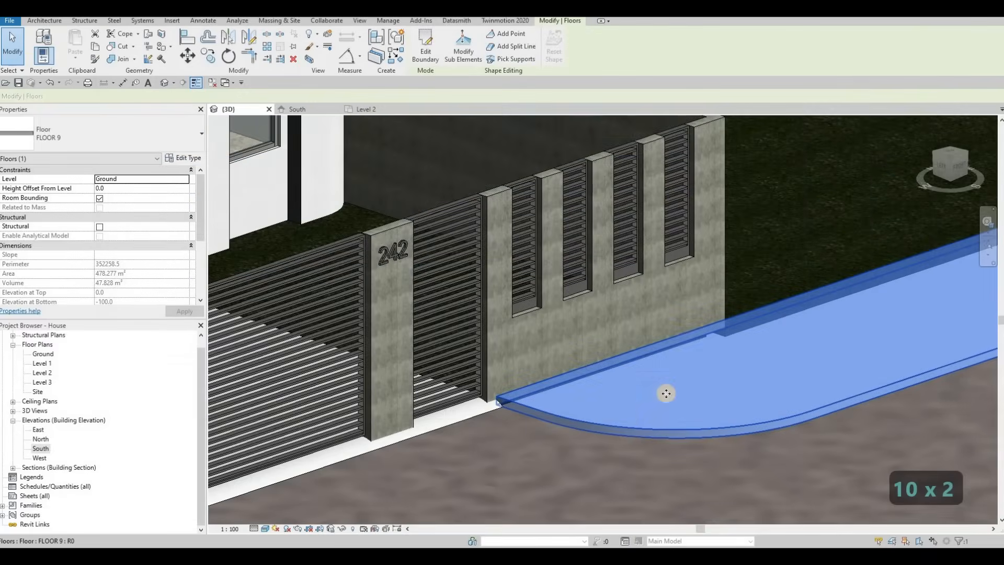
key(Escape)
key(Escape)
Review the sidewalk floor's type properties and the walls around the front gate.
scroll(600, 379, up, 4)
click(601, 379)
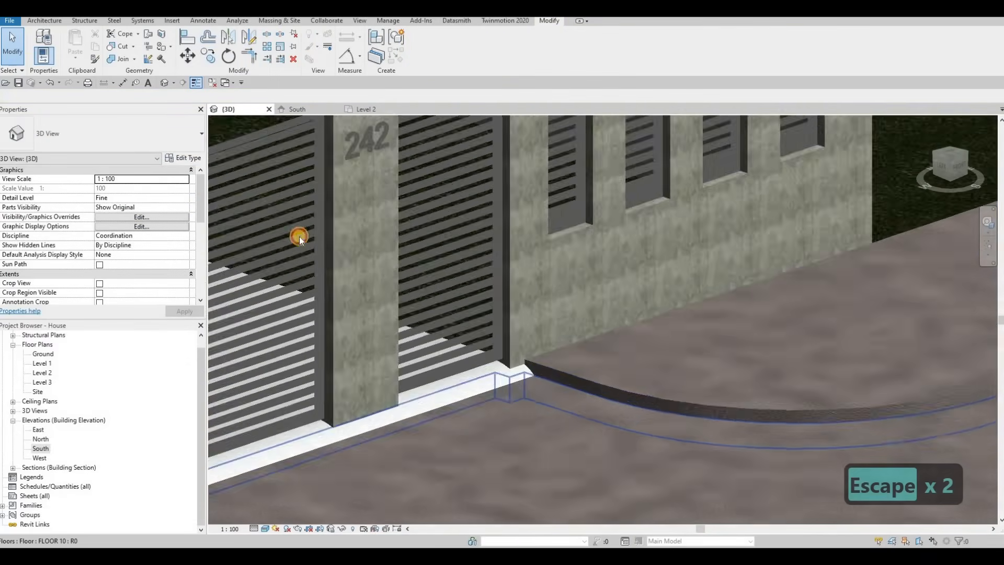
click(179, 157)
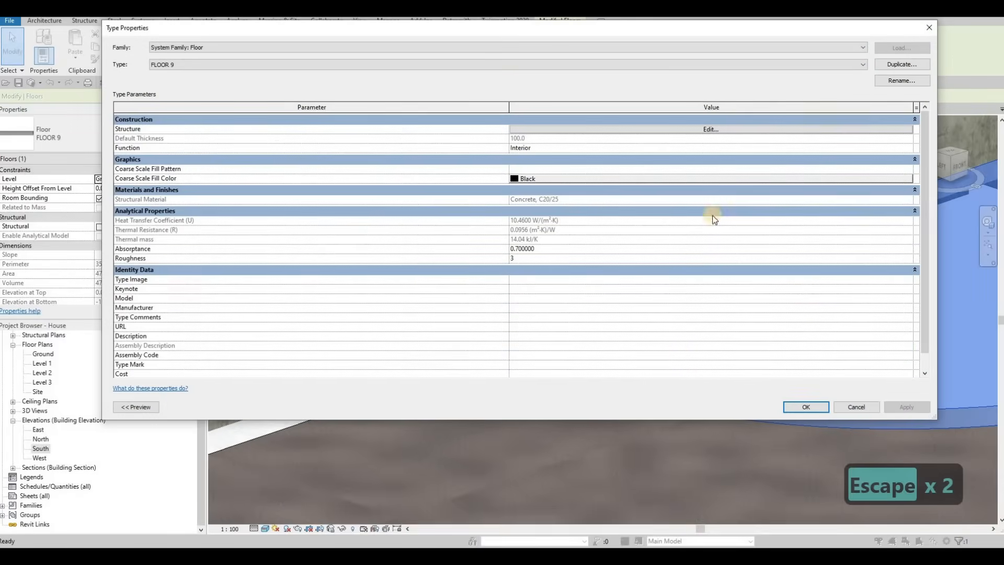
key(Escape)
key(Escape)
scroll(570, 381, down, 5)
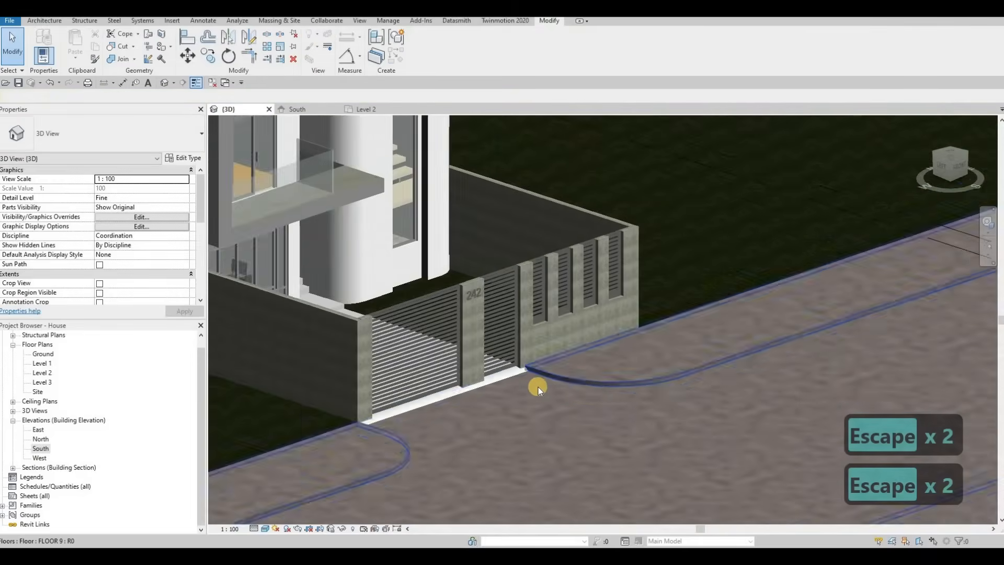
scroll(551, 406, down, 3)
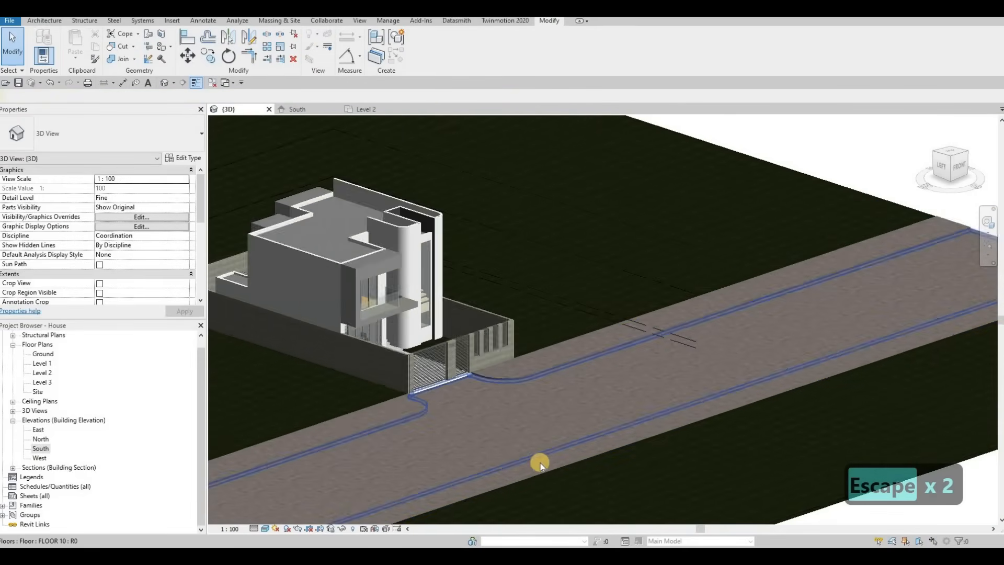
click(379, 374)
key(Escape)
scroll(318, 220, up, 6)
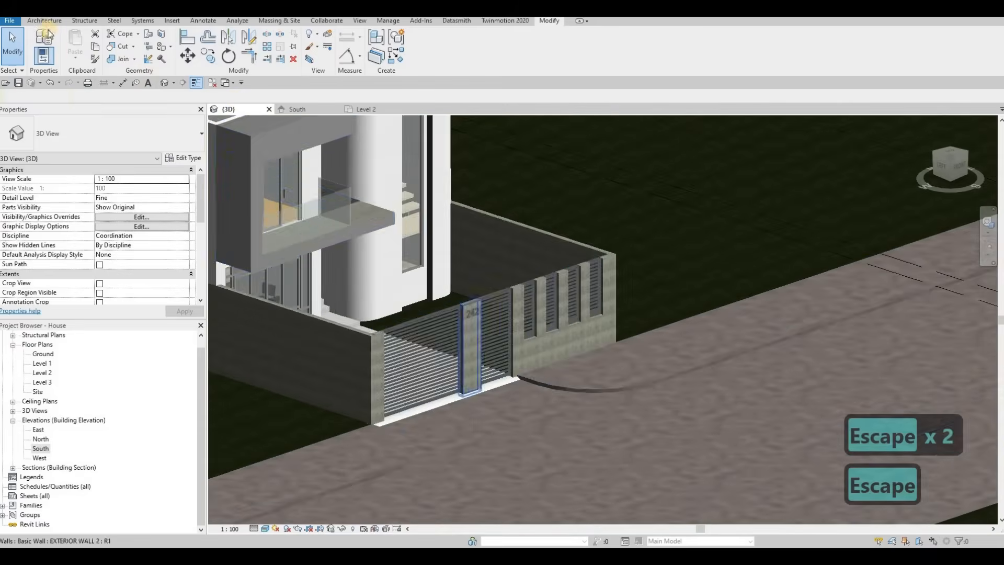
Start a new in-place component in the Generic Models category, keeping the default name.
click(44, 21)
click(121, 57)
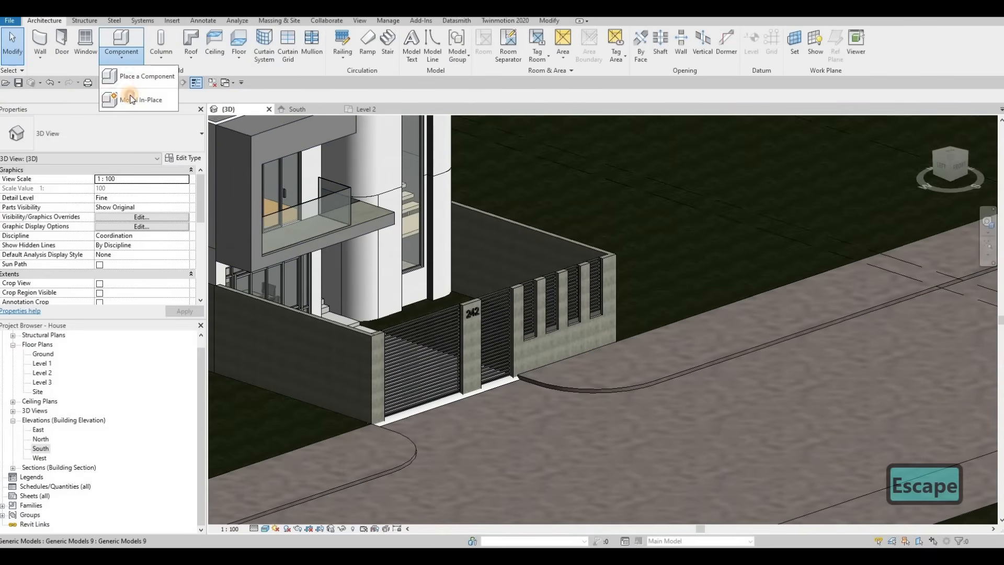
click(131, 100)
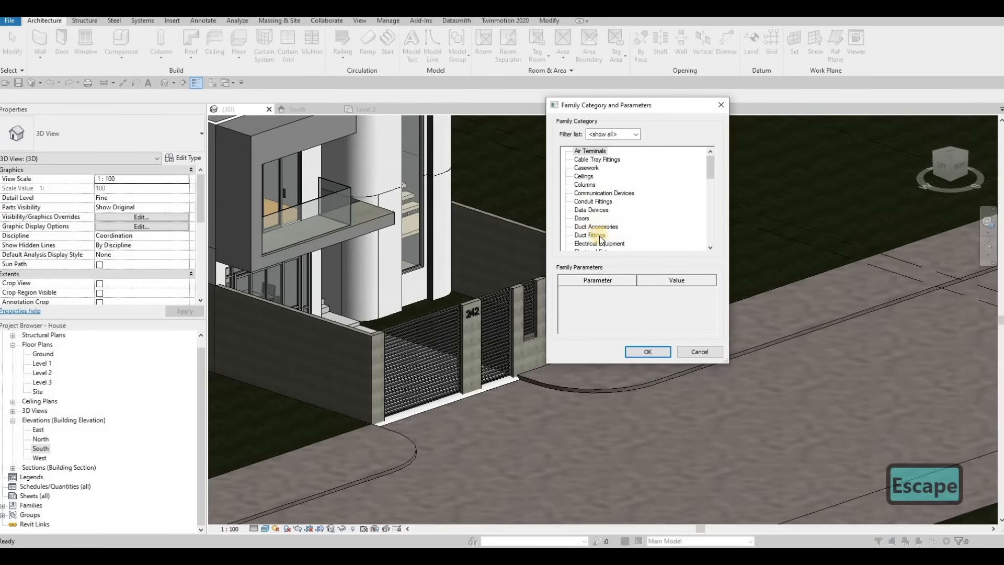
scroll(599, 241, down, 3)
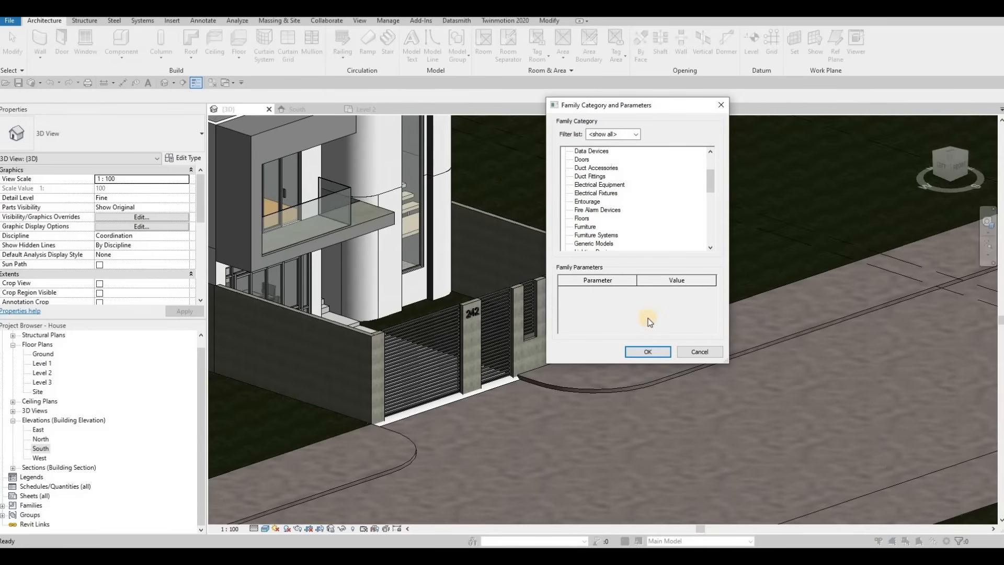
key(g)
click(639, 352)
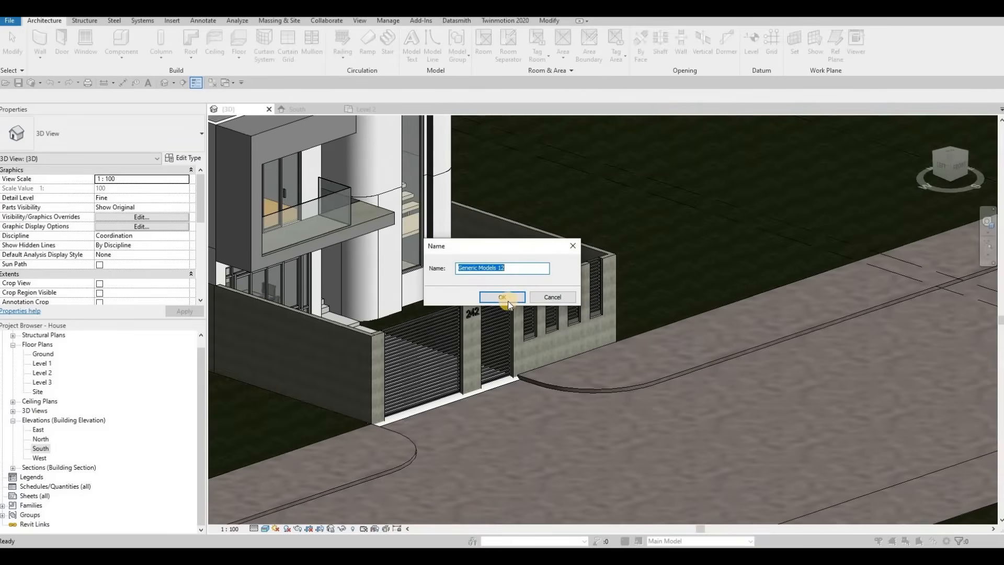
key(Return)
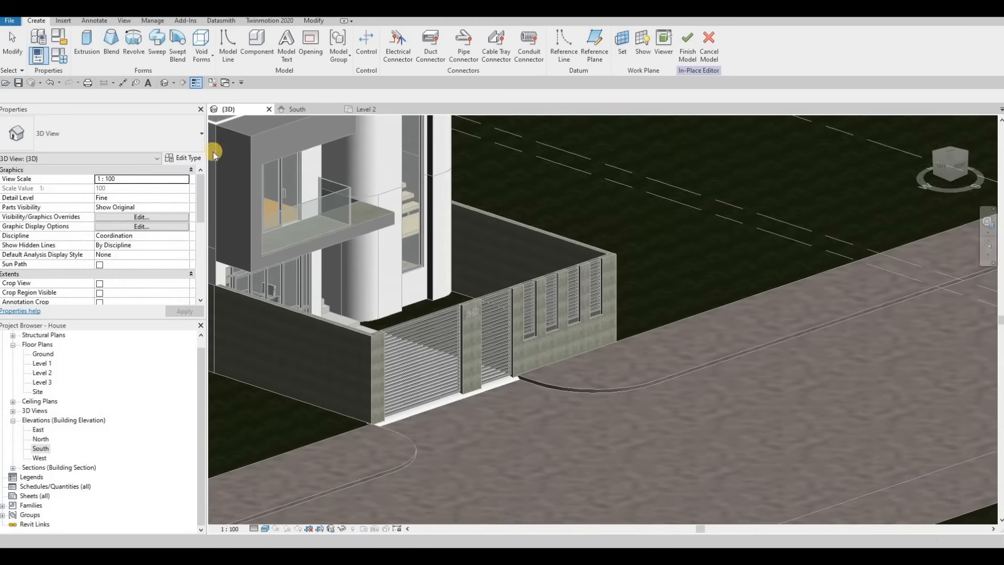
Create a sweep whose path is picked along the curved sidewalk curb edge in front of the gate.
click(156, 47)
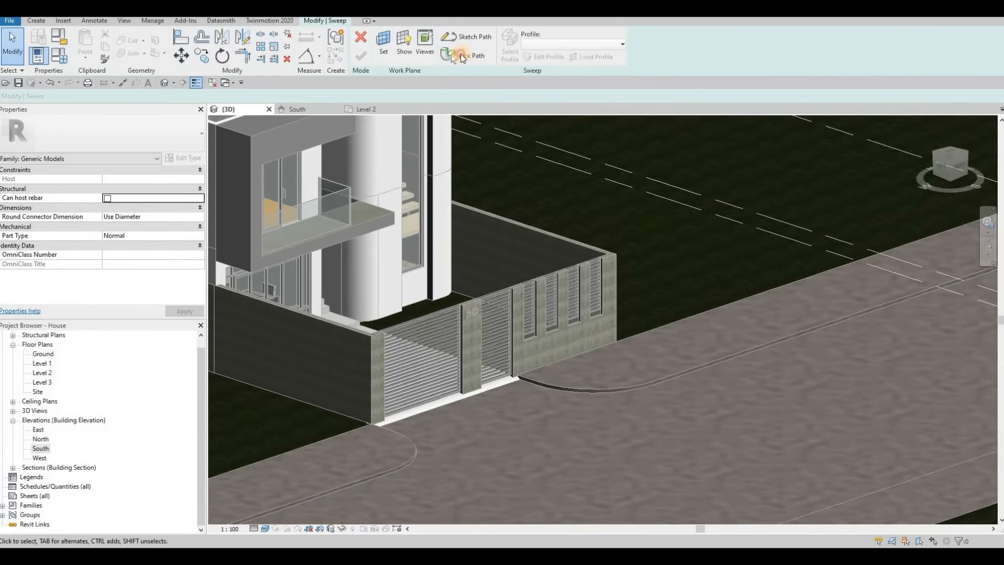
click(450, 57)
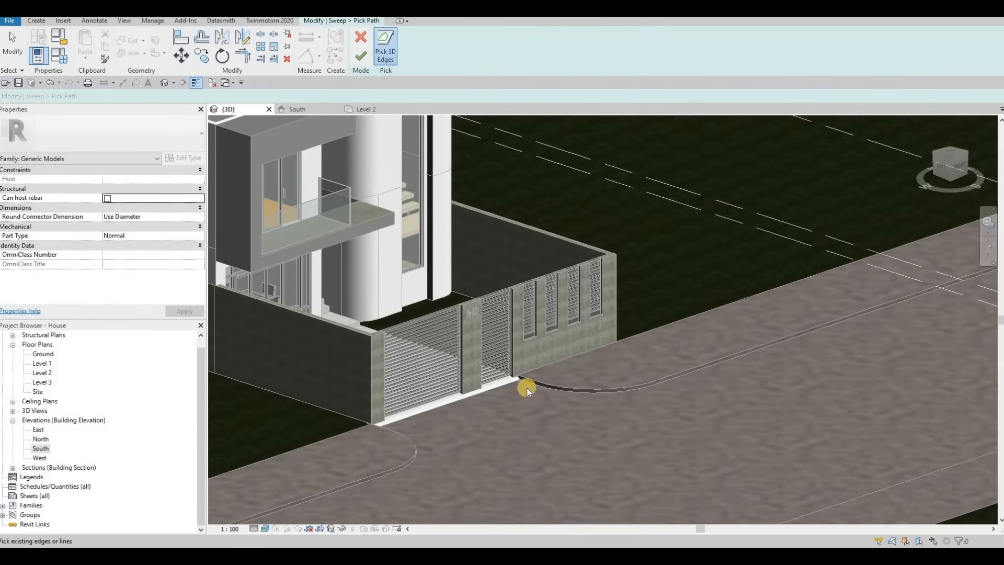
scroll(526, 387, up, 5)
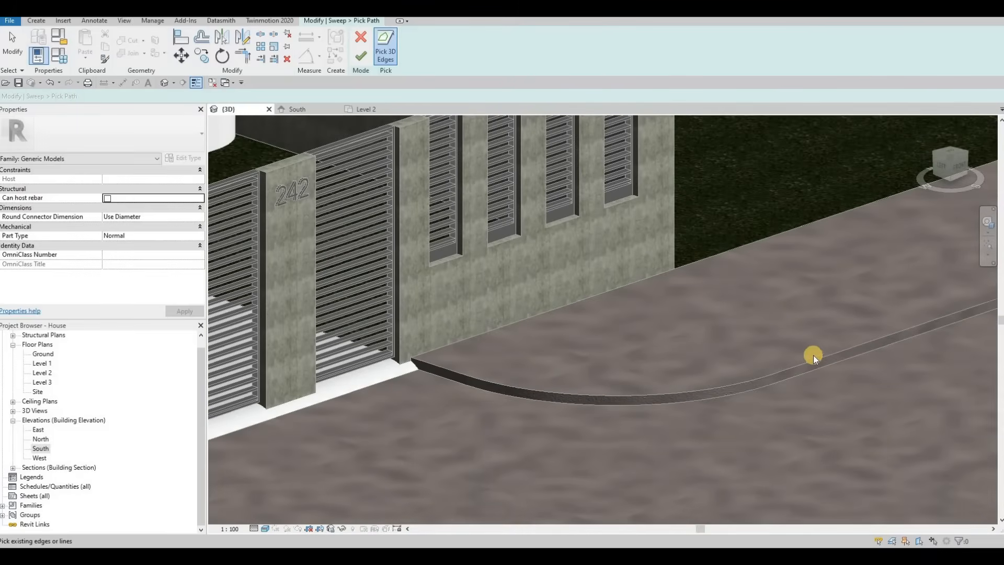
click(442, 375)
scroll(643, 312, down, 4)
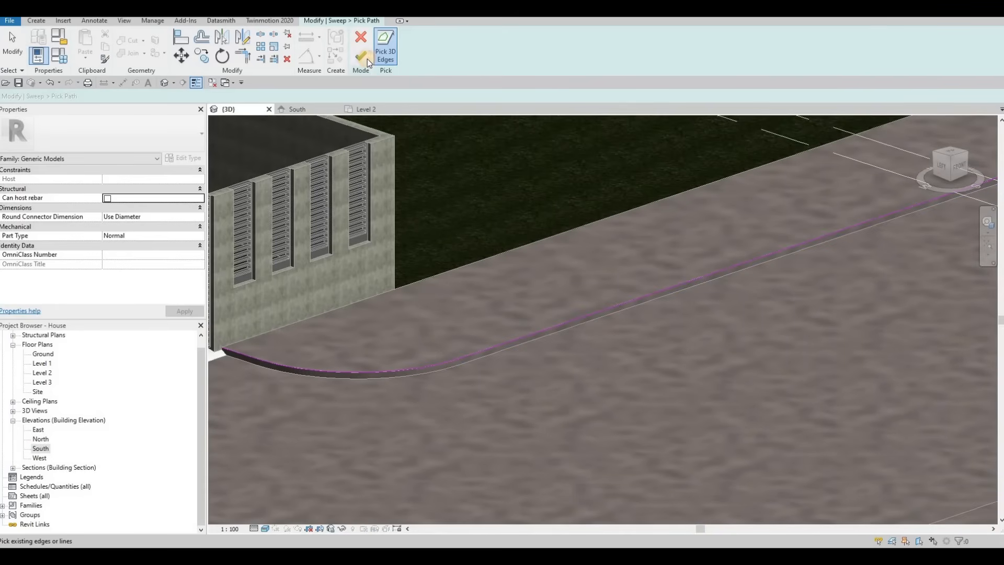
click(362, 57)
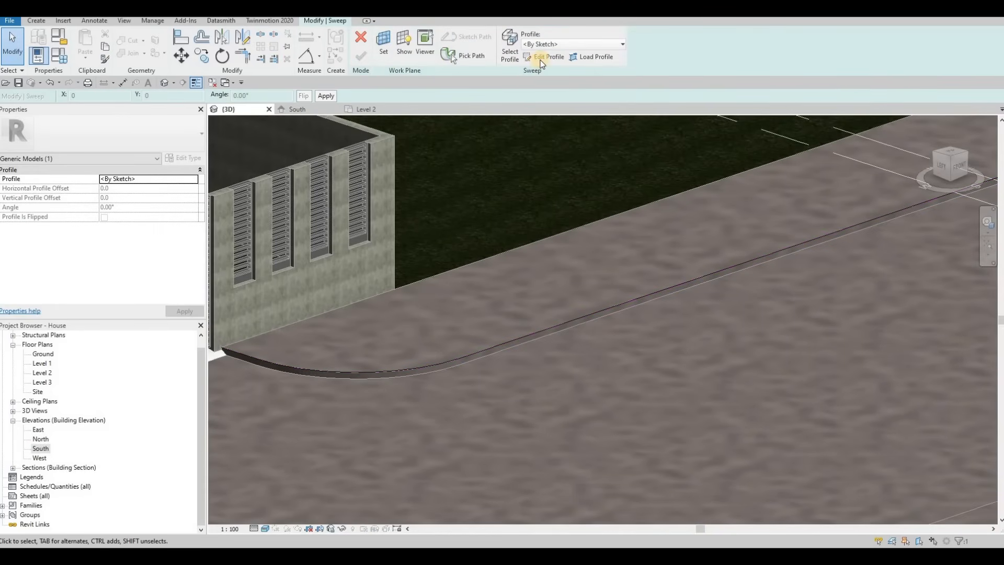
Open the sweep profile for editing and set the sweep material to Concrete, C45/55.
click(541, 61)
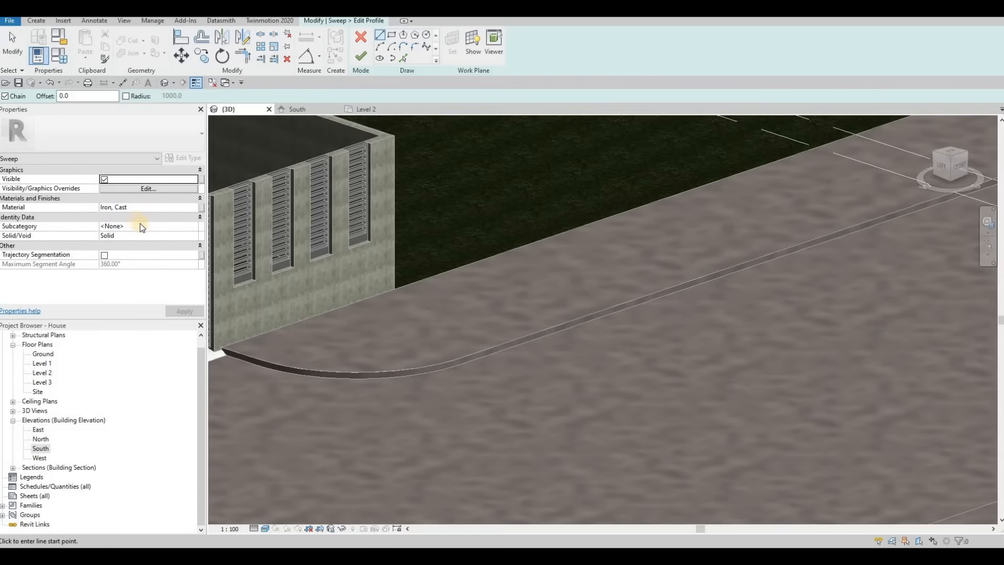
click(193, 208)
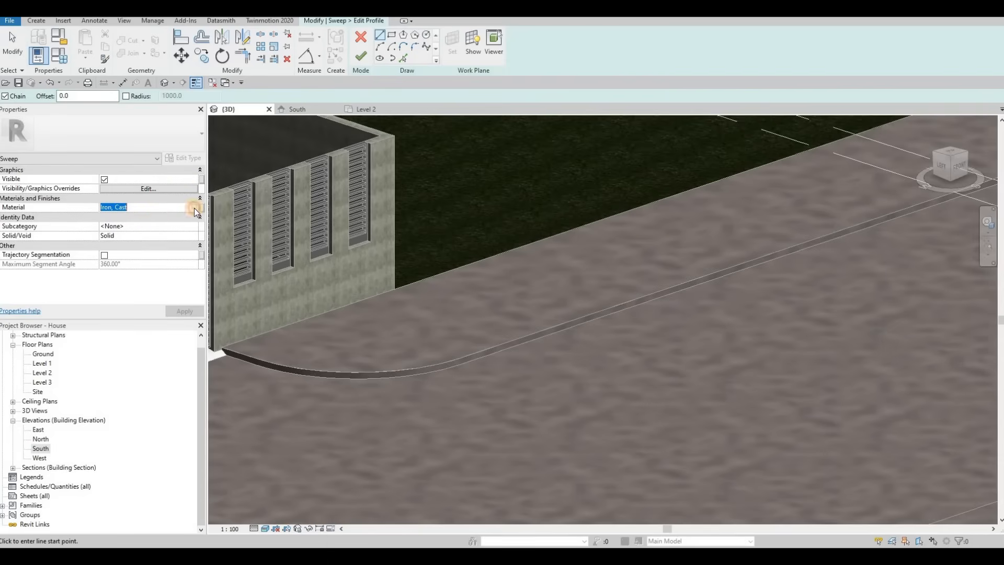
click(193, 208)
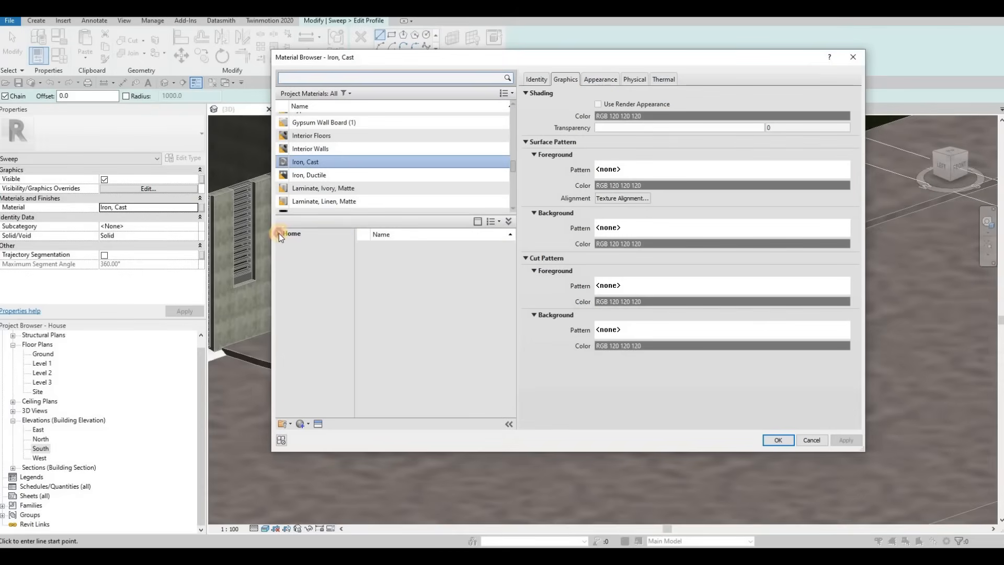
click(278, 233)
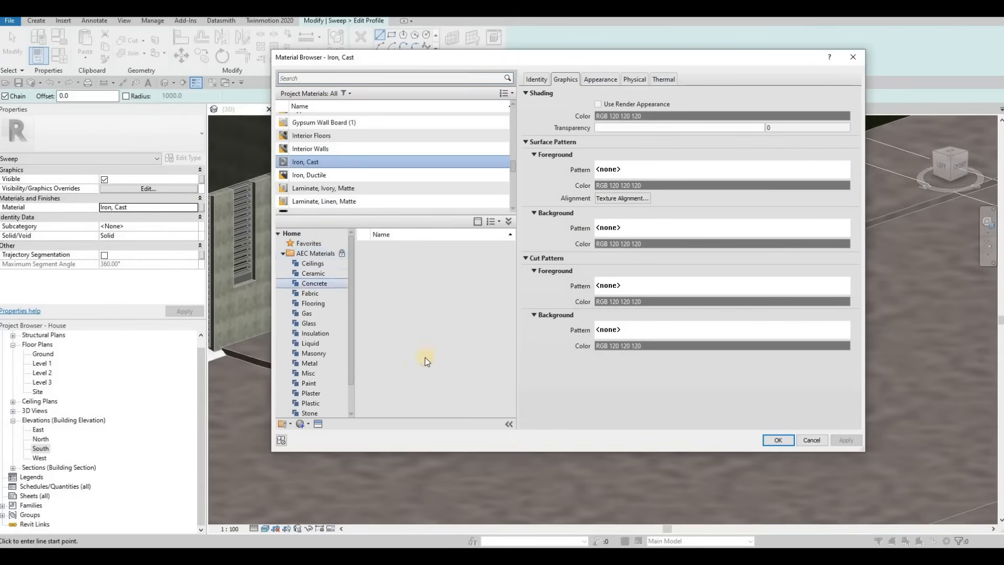
click(494, 394)
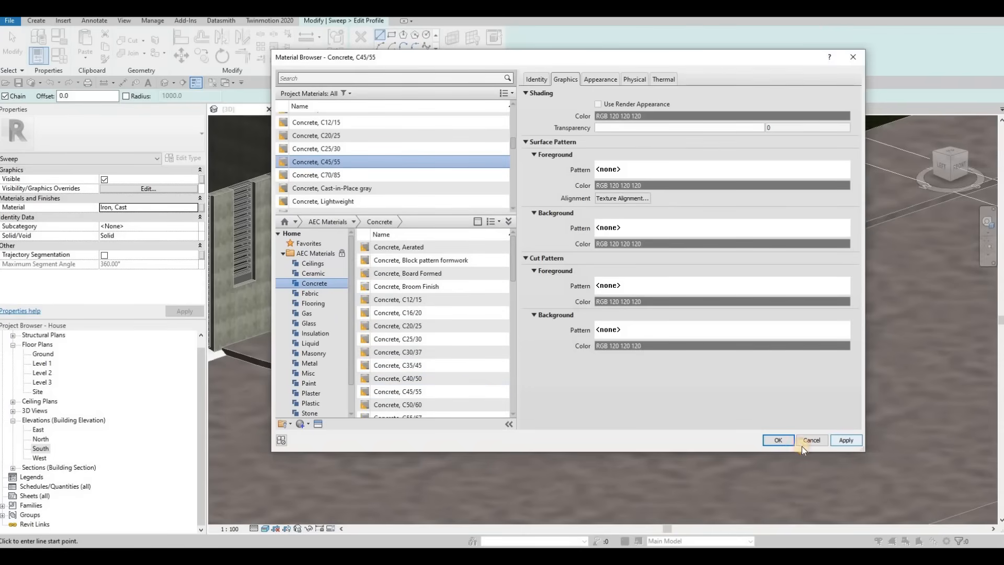
click(778, 440)
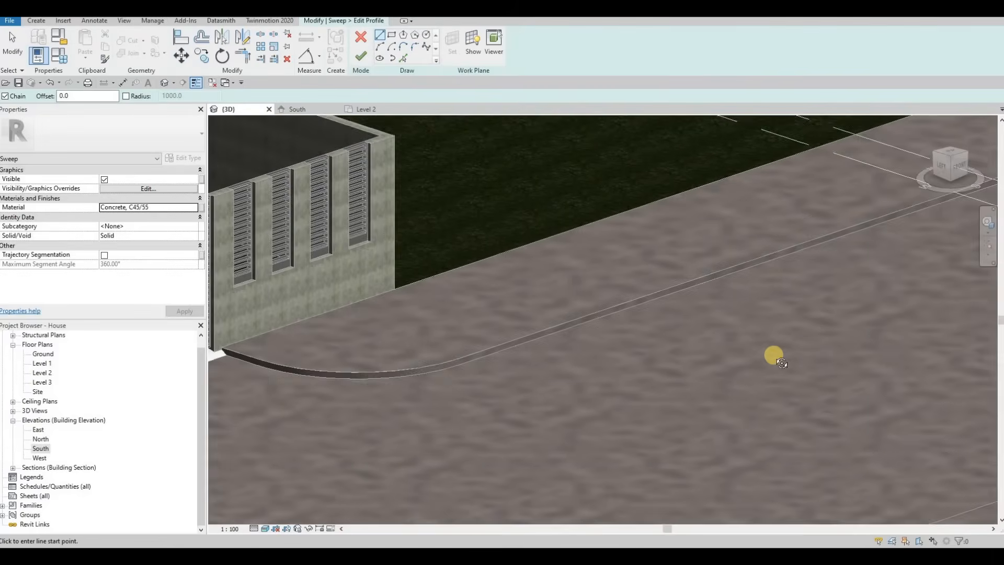
Draw a rectangular sweep profile at the path's reference point on the curb.
scroll(773, 352, up, 5)
middle_drag(767, 368, 724, 449)
scroll(791, 287, down, 2)
middle_drag(791, 287, 731, 315)
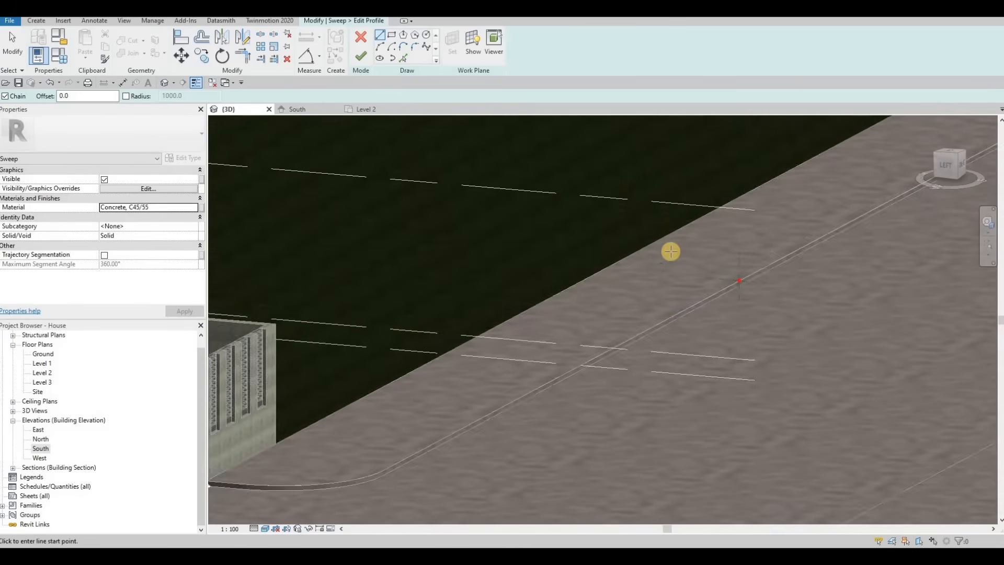
scroll(740, 268, up, 5)
scroll(614, 217, up, 5)
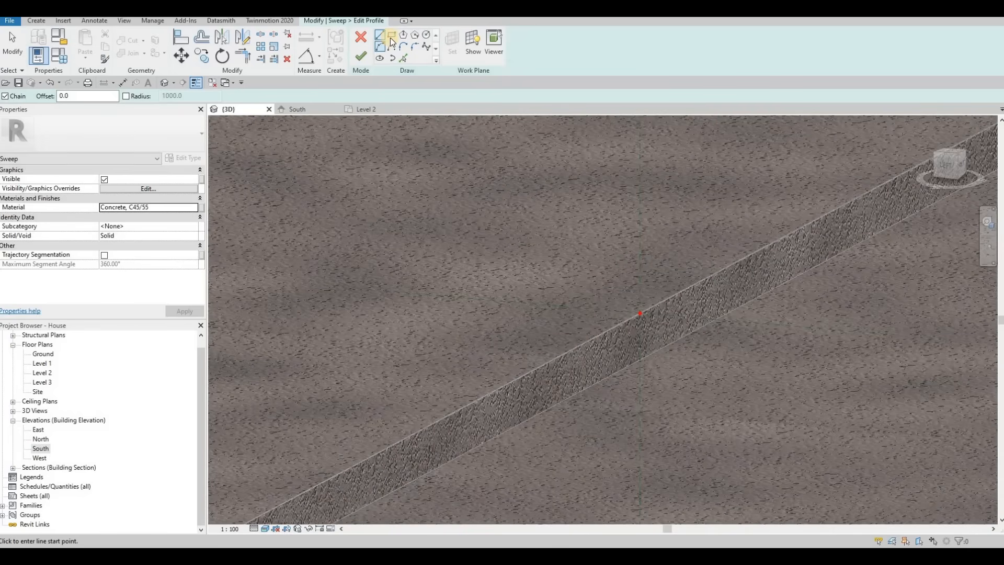
click(392, 37)
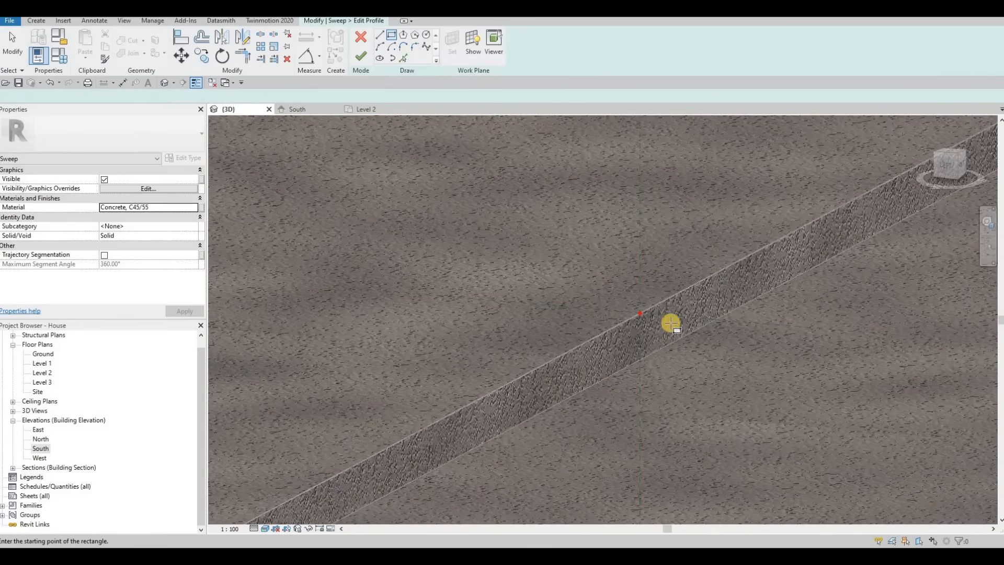
scroll(671, 322, up, 3)
click(655, 316)
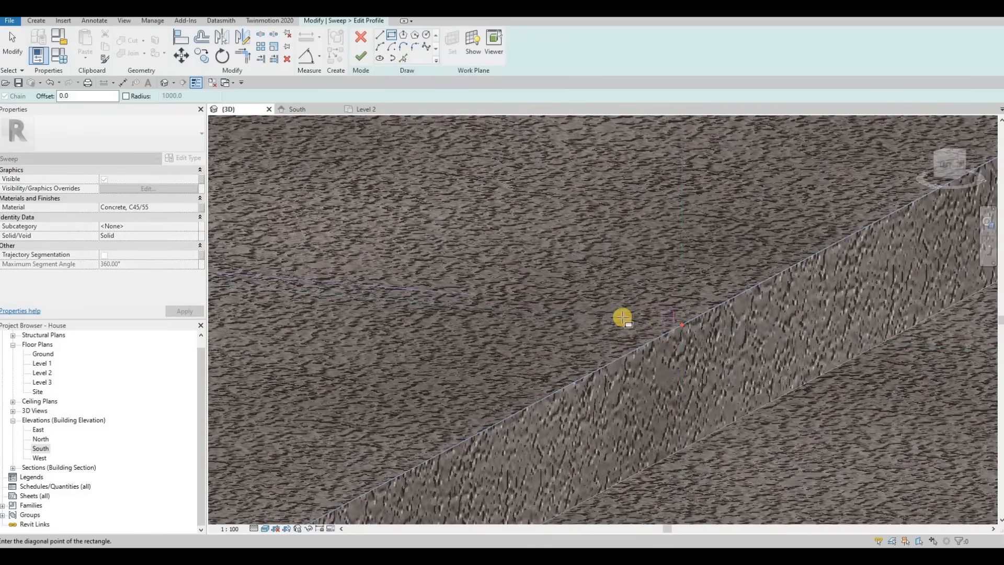
key(Escape)
click(681, 316)
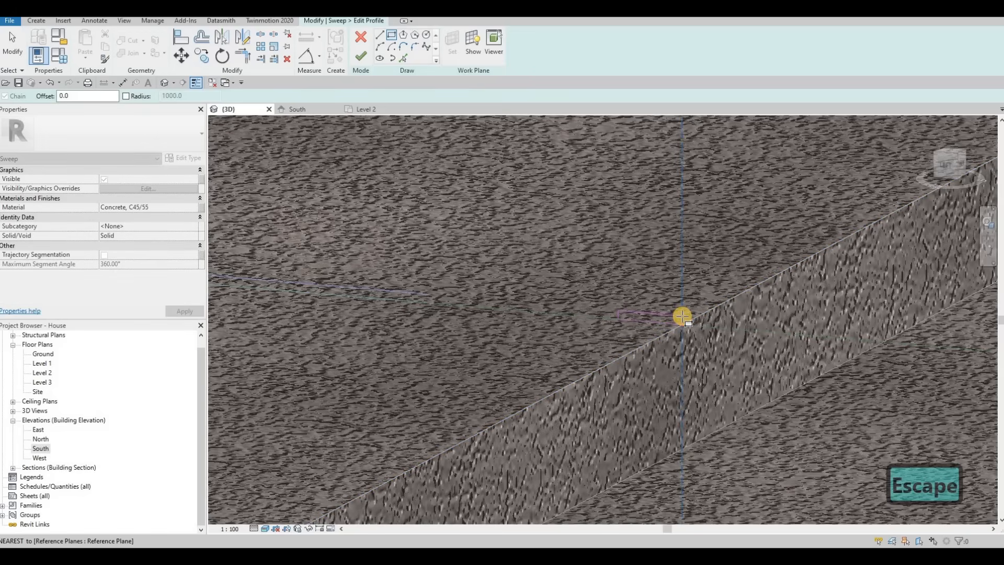
key(Escape)
click(682, 326)
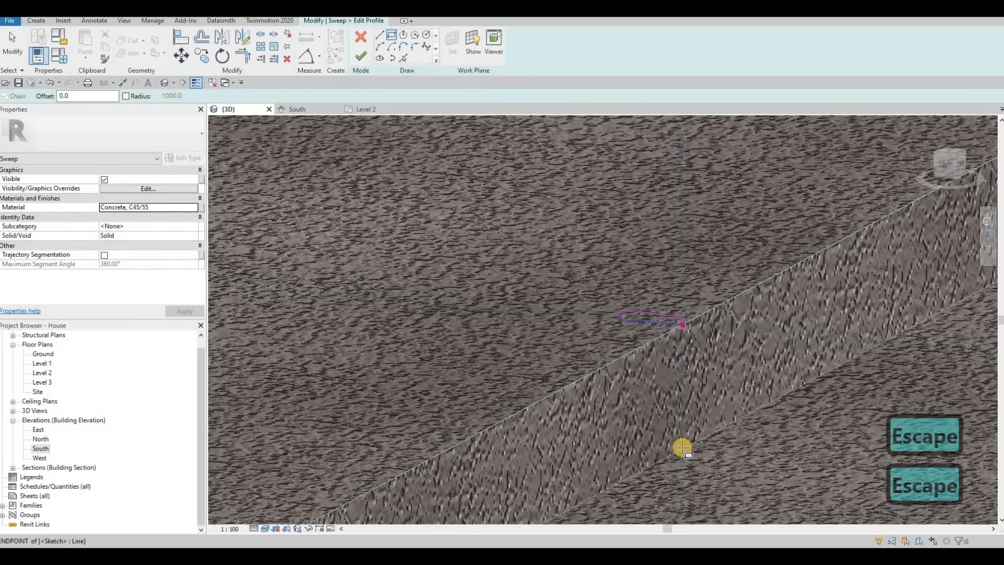
click(692, 449)
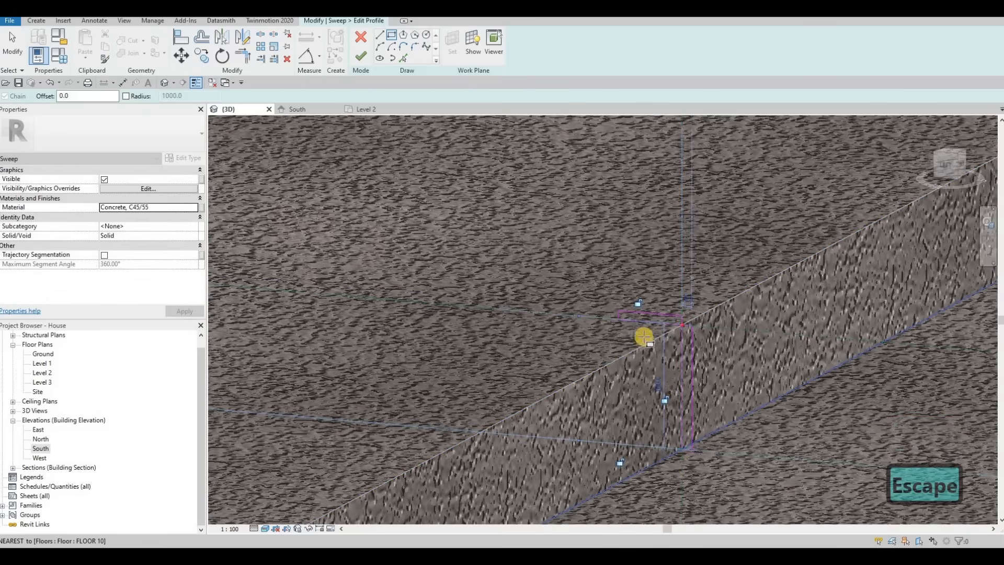
Draw a second rectangle in the profile extending from the bottom corner along the ground surface.
key(Escape)
shift+middle_drag(643, 336, 637, 342)
scroll(625, 358, up, 3)
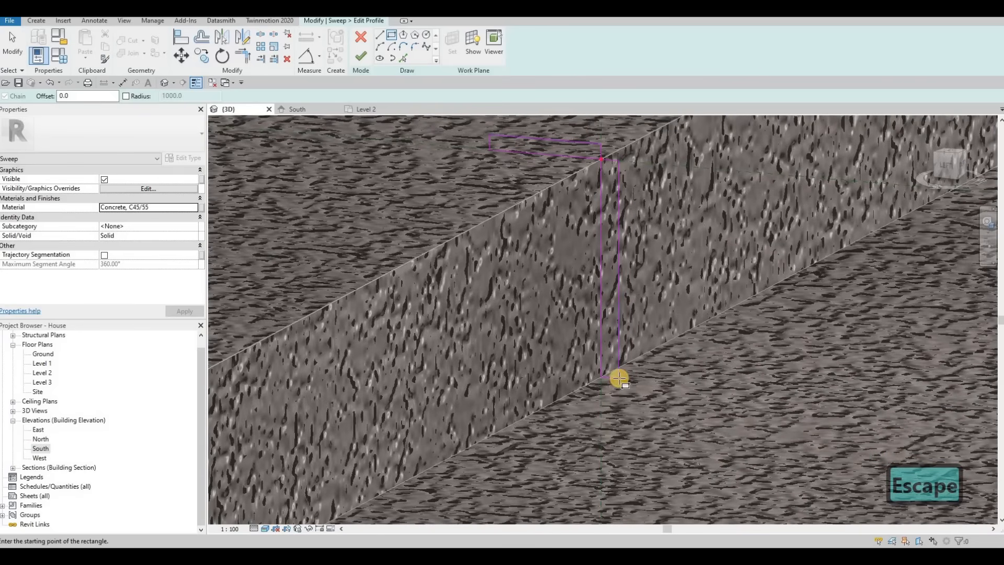
click(759, 375)
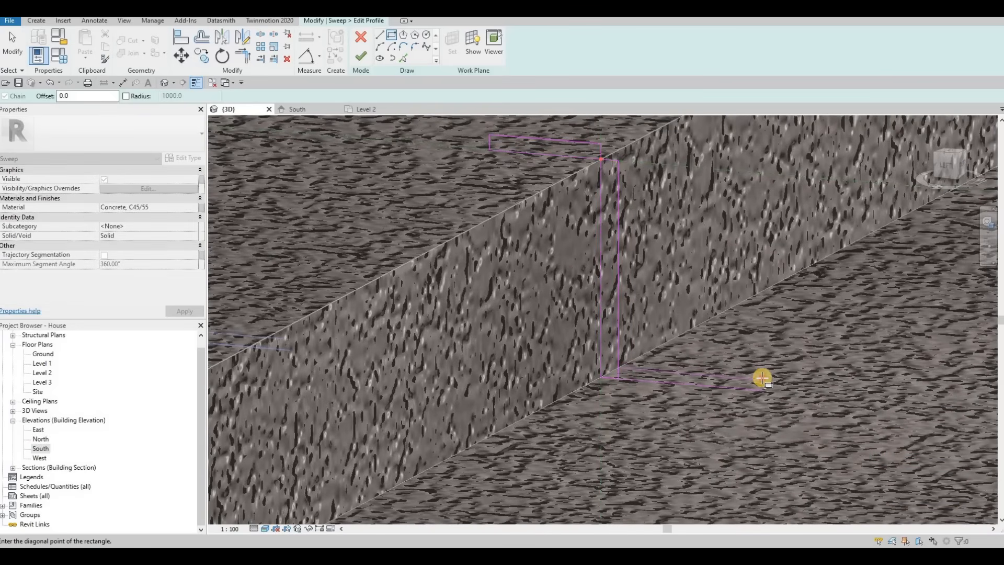
click(752, 393)
key(Escape)
key(Escape)
key(Escape)
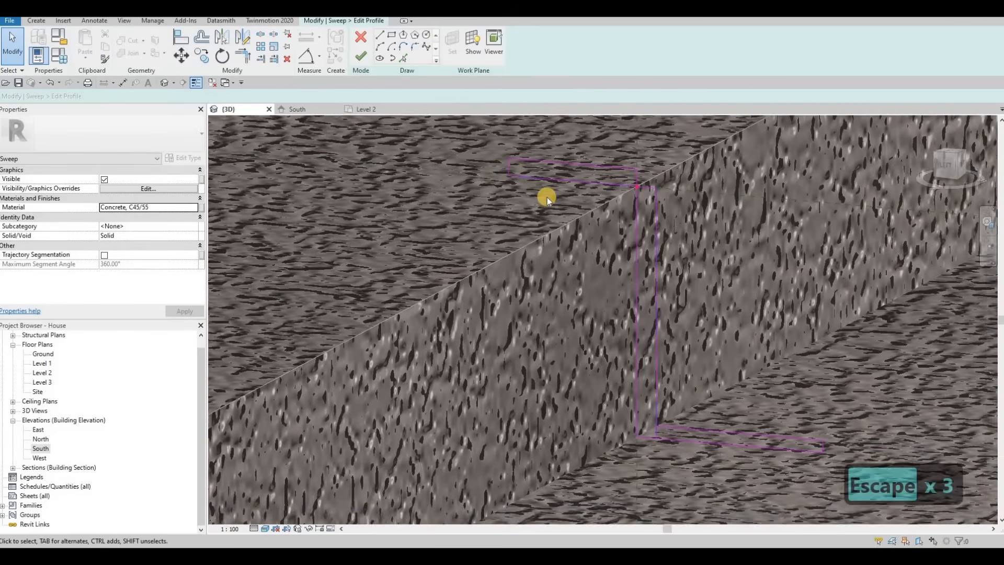
Resize the upper horizontal rectangle of the profile to 50 long and 5 thick.
middle_drag(508, 166, 527, 182)
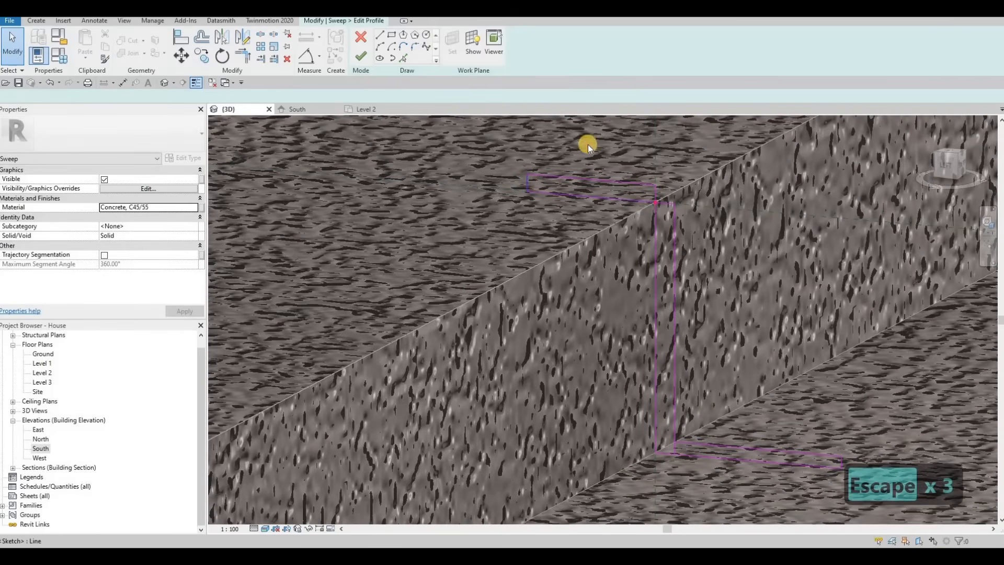
click(594, 157)
click(629, 180)
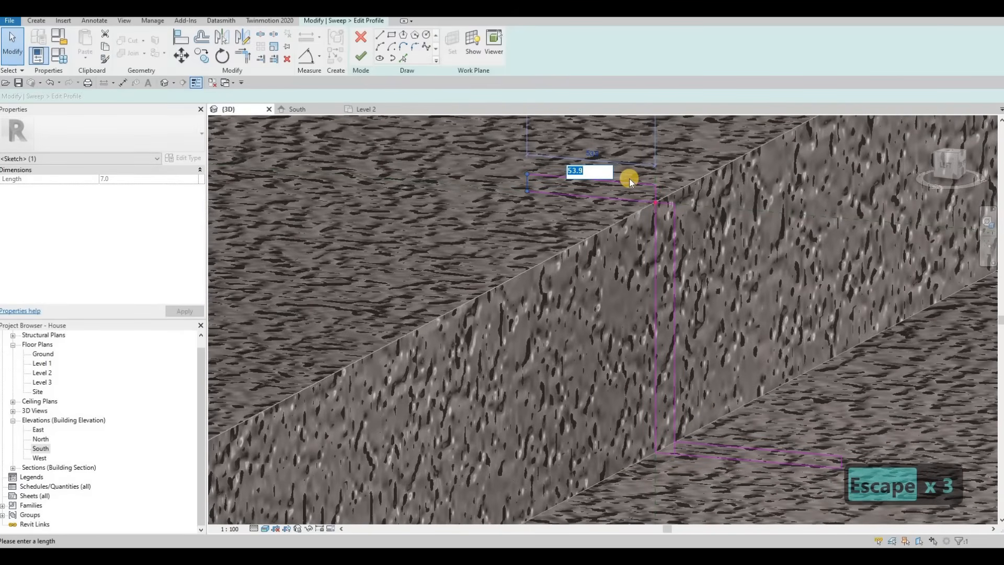
text(50)
key(Return)
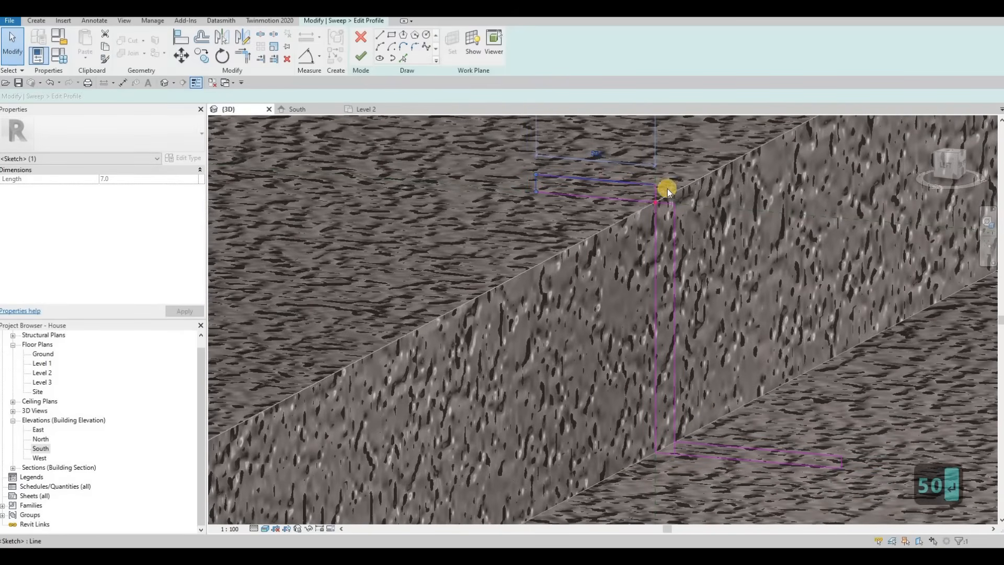
click(673, 193)
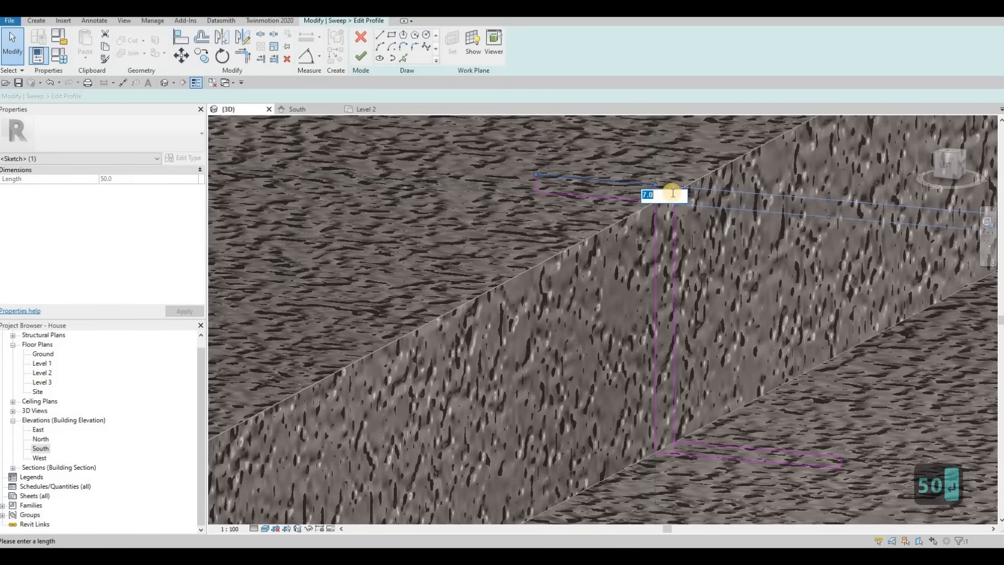
text(5)
key(Return)
key(Escape)
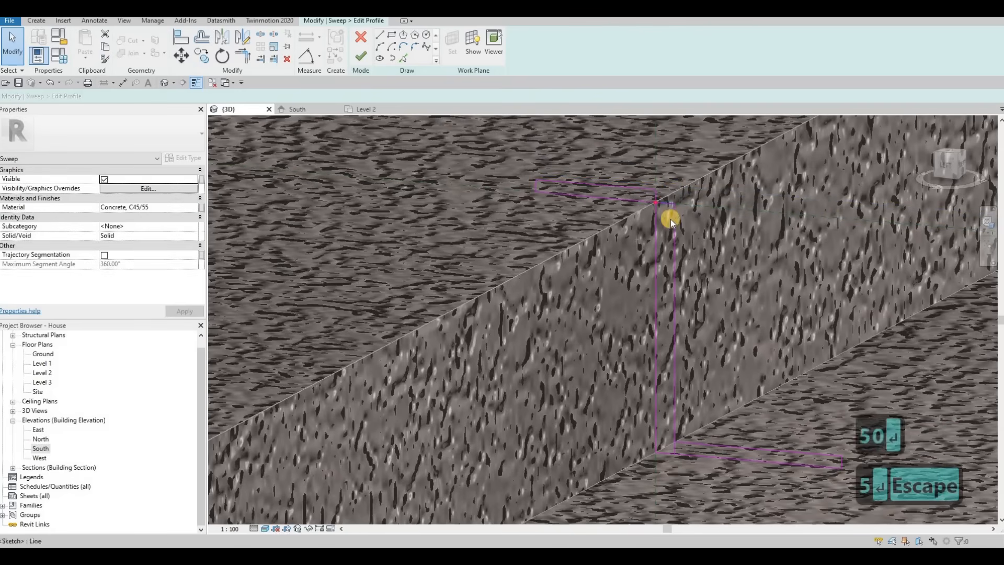
Set the vertical part's thickness to 5 and the bottom rectangle's length to 50.
click(669, 198)
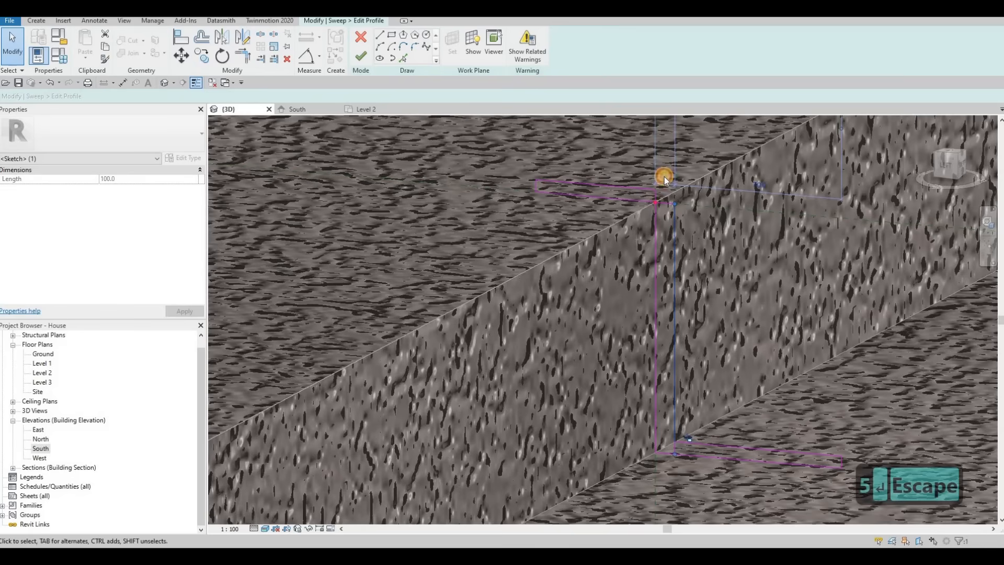
text(5)
key(Return)
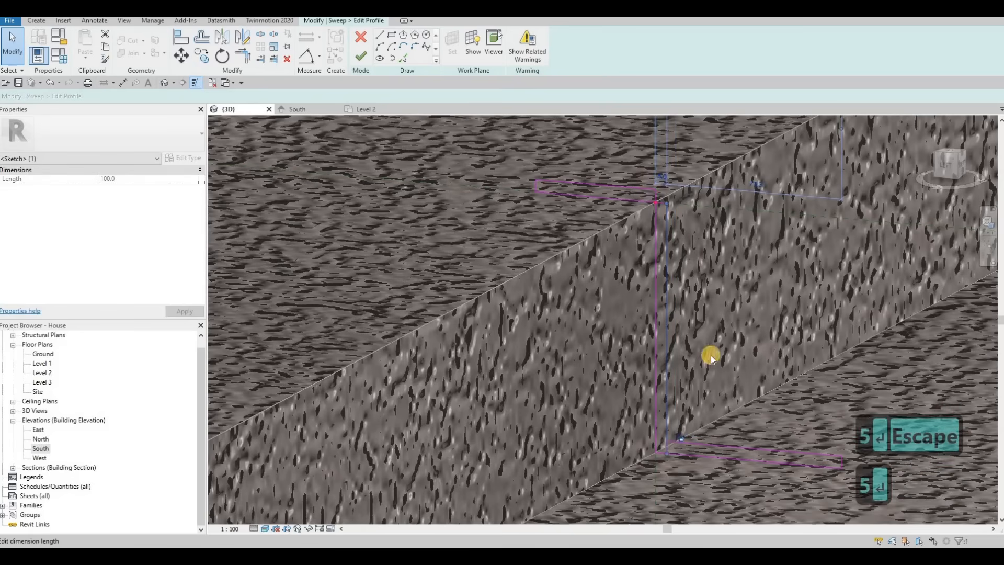
middle_drag(673, 279, 608, 234)
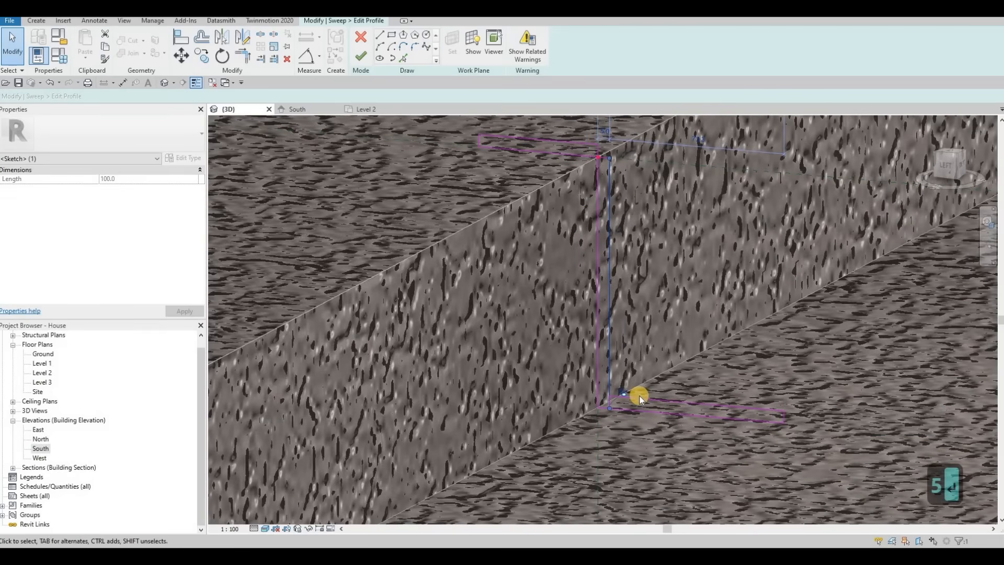
click(798, 417)
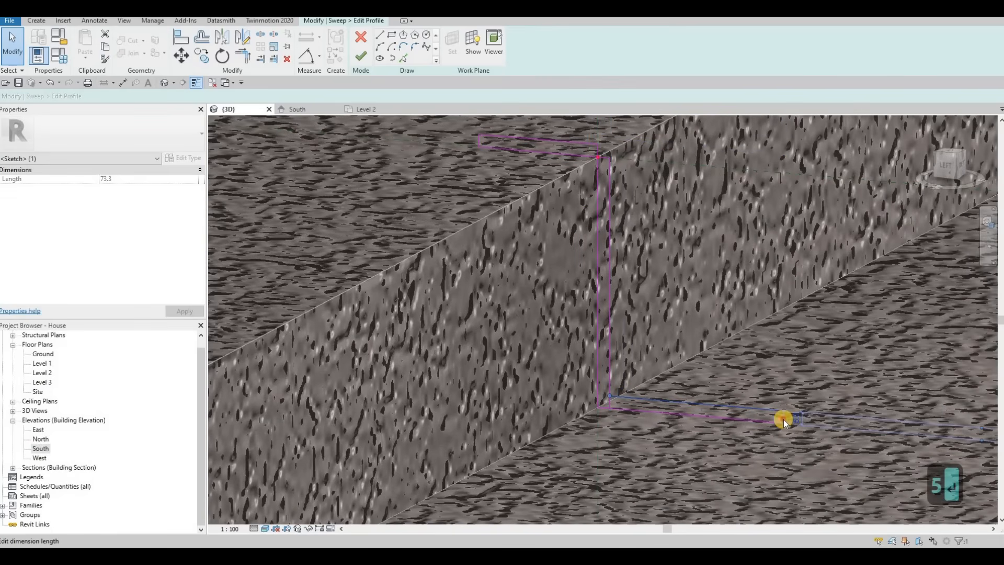
click(775, 420)
scroll(697, 430, up, 1)
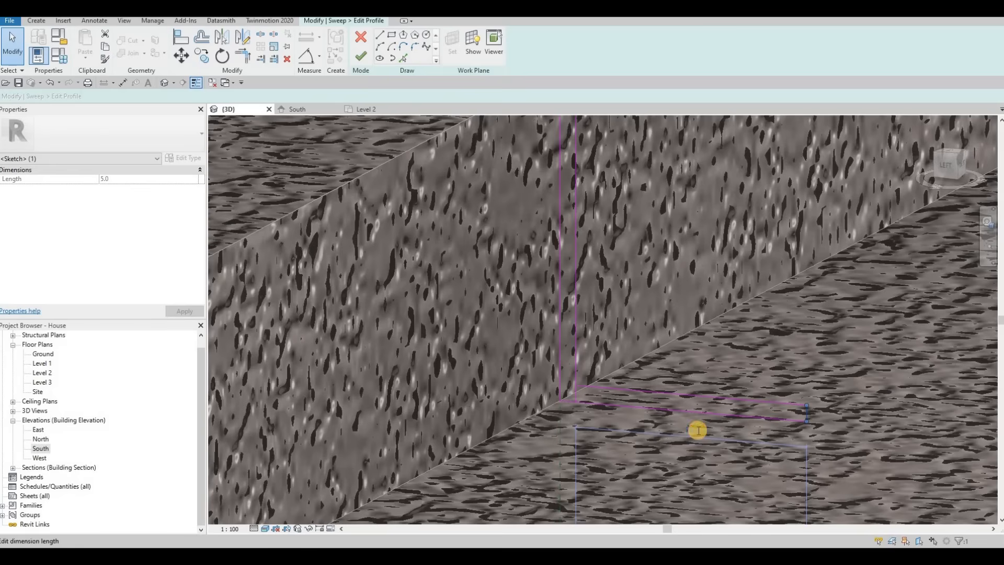
click(698, 430)
text(50)
key(Return)
key(Escape)
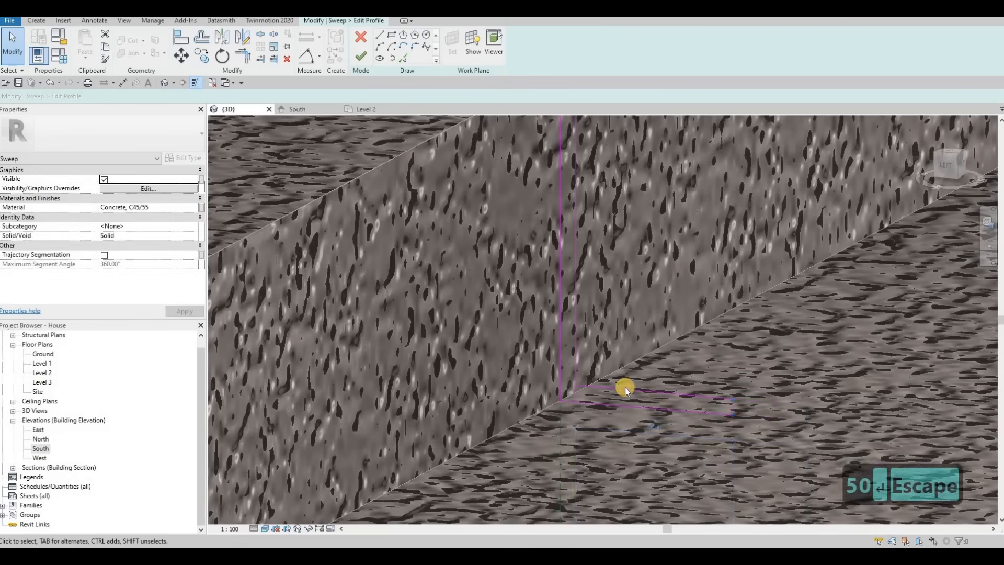
Delete the overlapping sketch line where the vertical and bottom rectangles meet.
shift+middle_drag(625, 387, 594, 233)
key(Escape)
key(Escape)
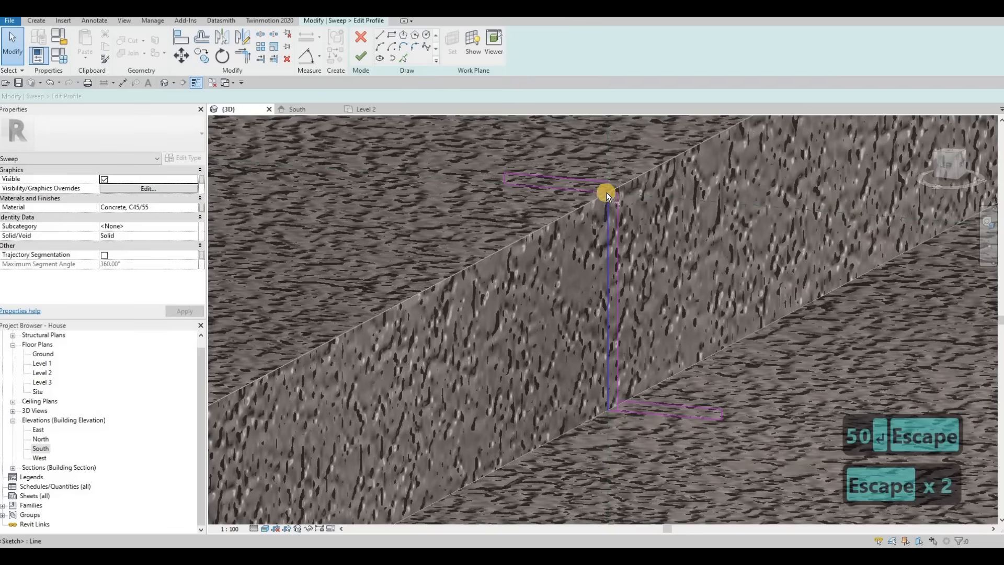
key(t)
key(r)
click(617, 207)
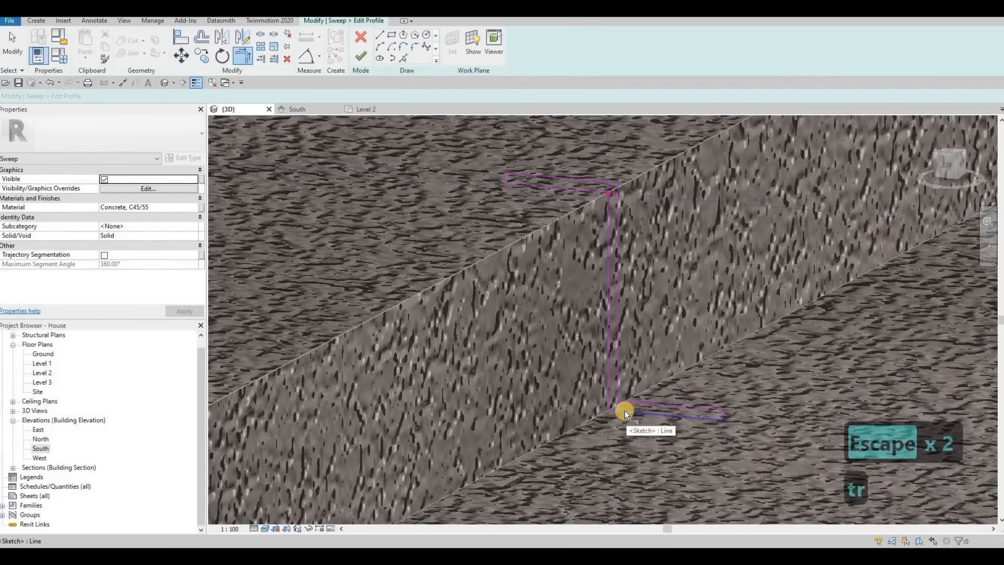
key(Escape)
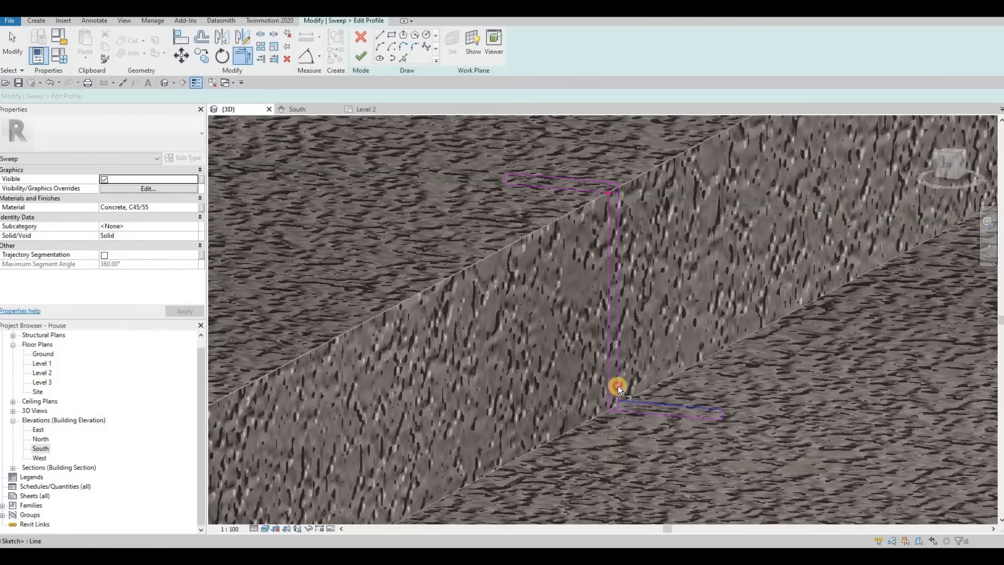
key(Escape)
drag(645, 441, 645, 441)
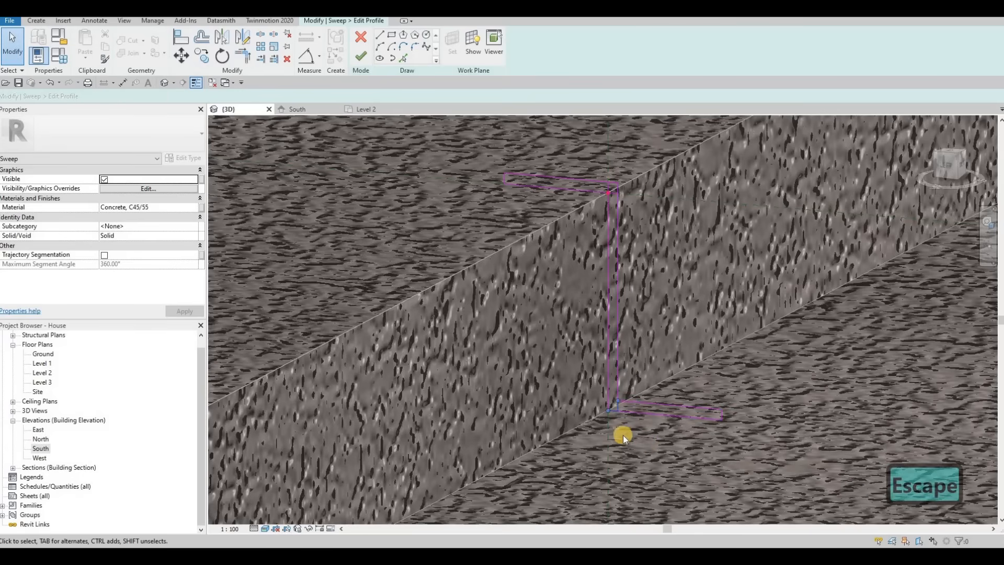
key(Delete)
Delete the overlapping sketch lines where the vertical and upper rectangles meet.
key(t)
key(r)
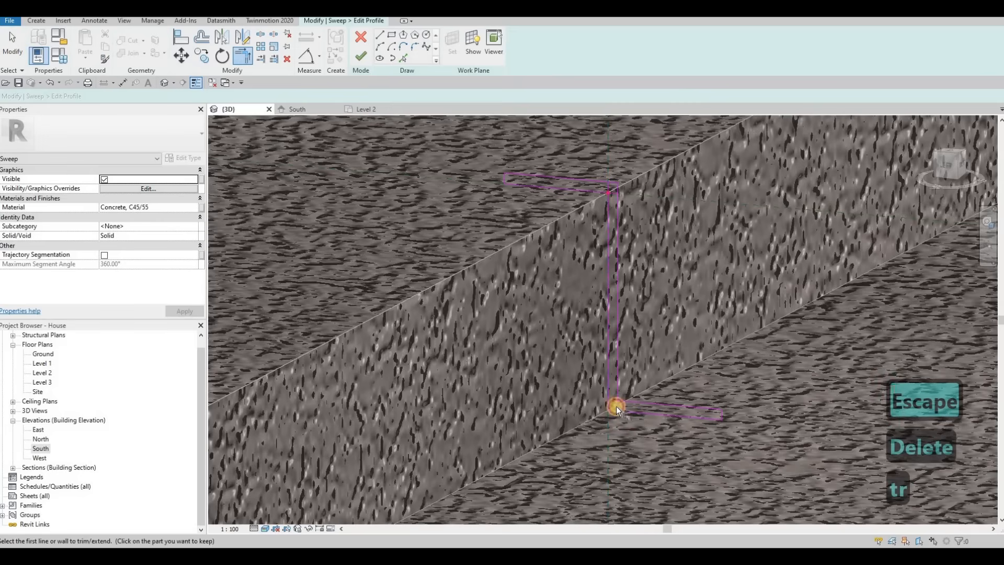
key(Escape)
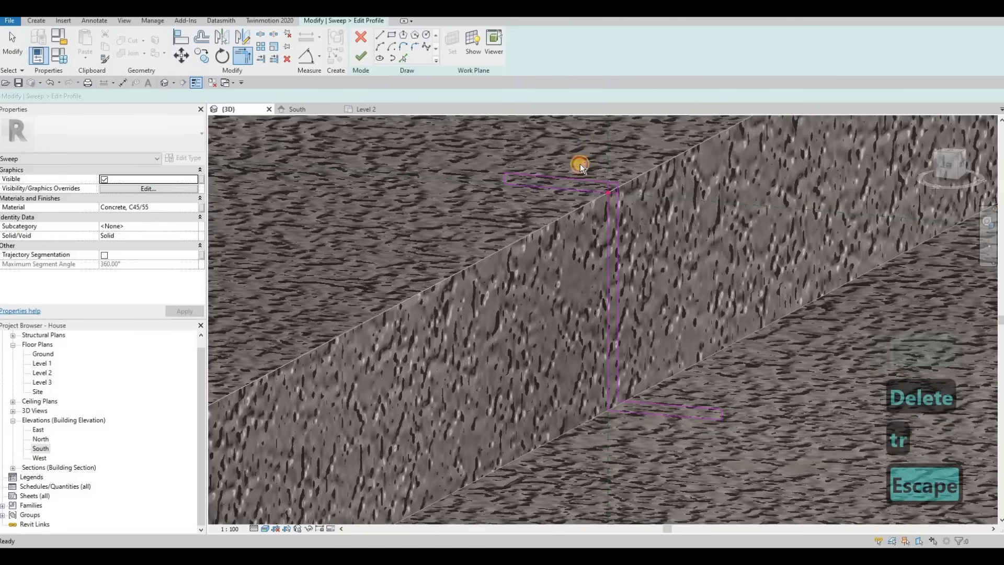
click(613, 194)
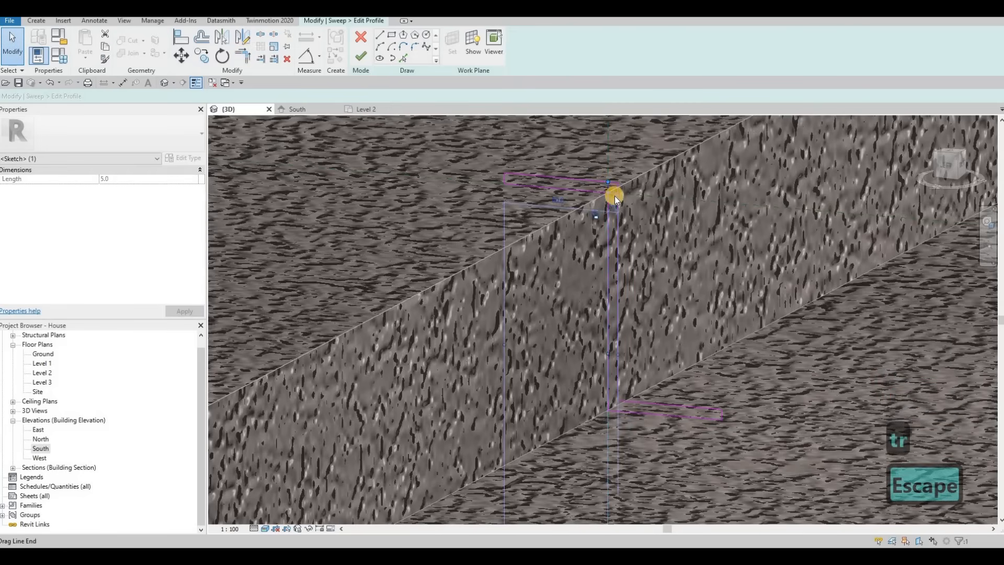
key(Delete)
click(626, 197)
key(Delete)
click(636, 265)
scroll(636, 264, up, 2)
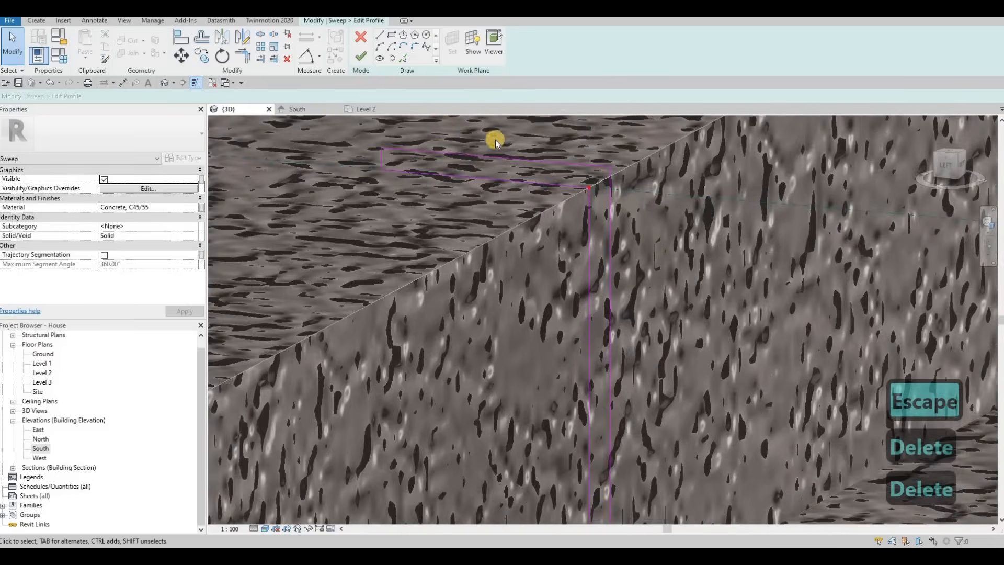
scroll(585, 209, down, 3)
key(Escape)
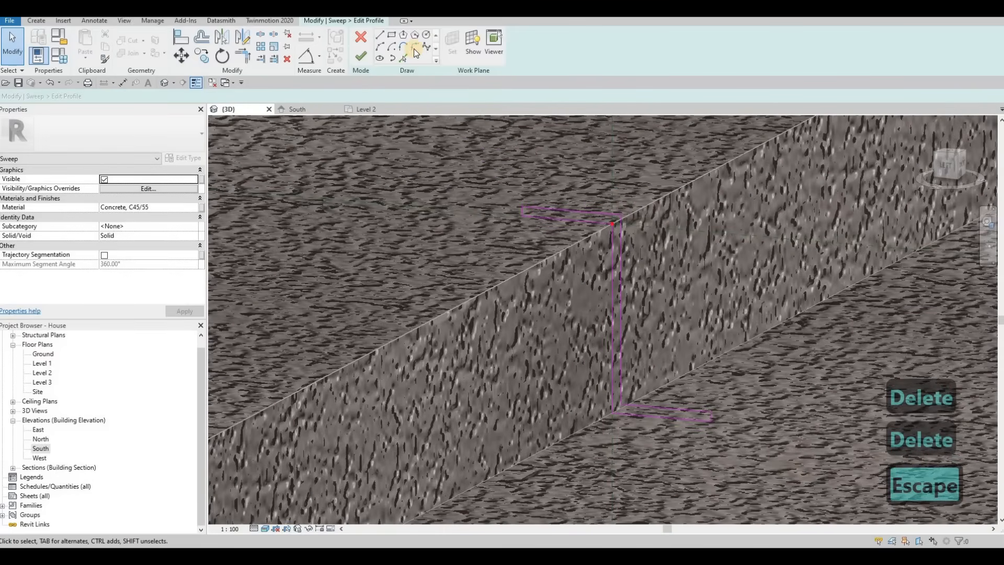
Add a fillet arc with radius 4 at the profile's upper inner corner.
click(414, 48)
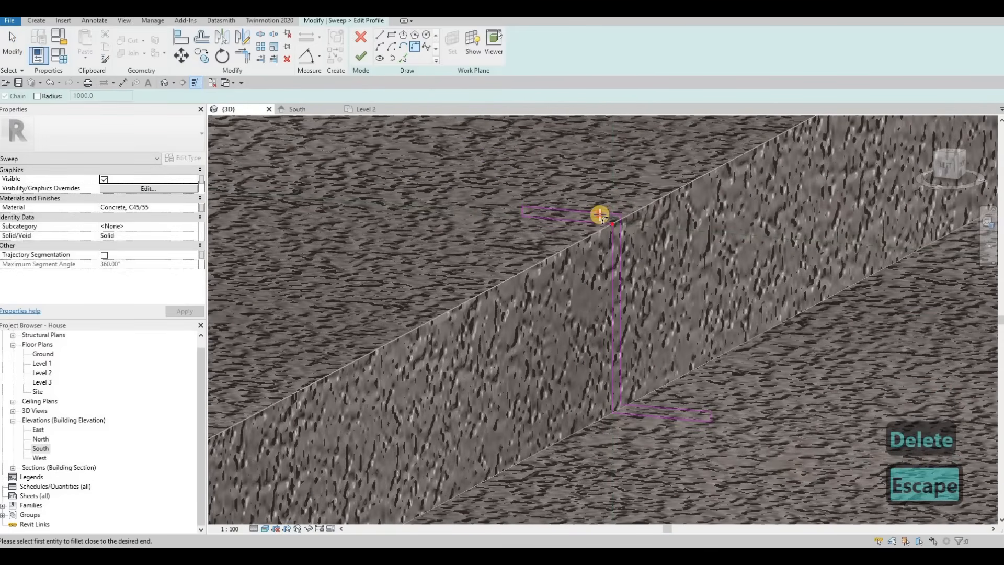
click(618, 228)
click(619, 231)
scroll(621, 230, up, 4)
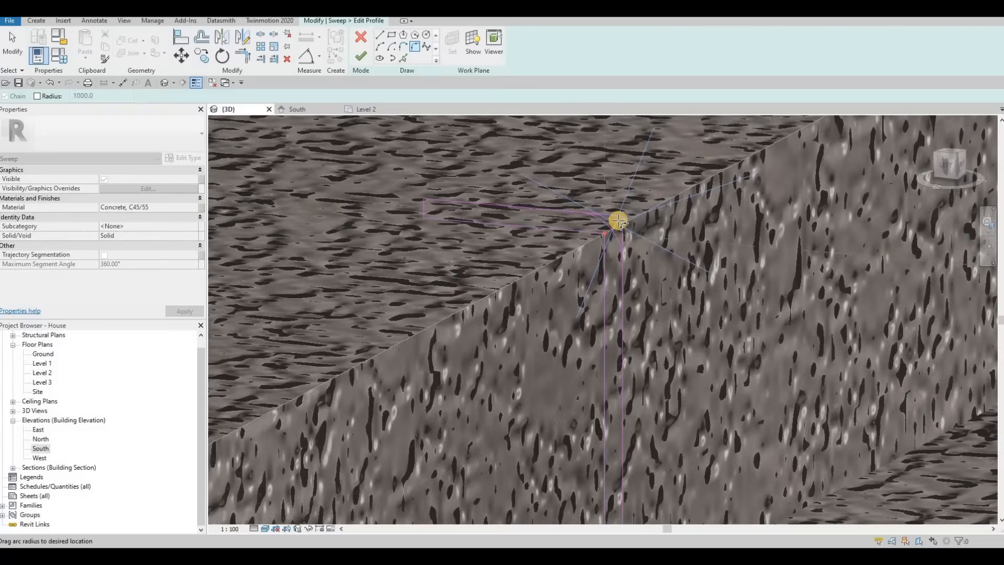
click(612, 225)
scroll(611, 235, up, 3)
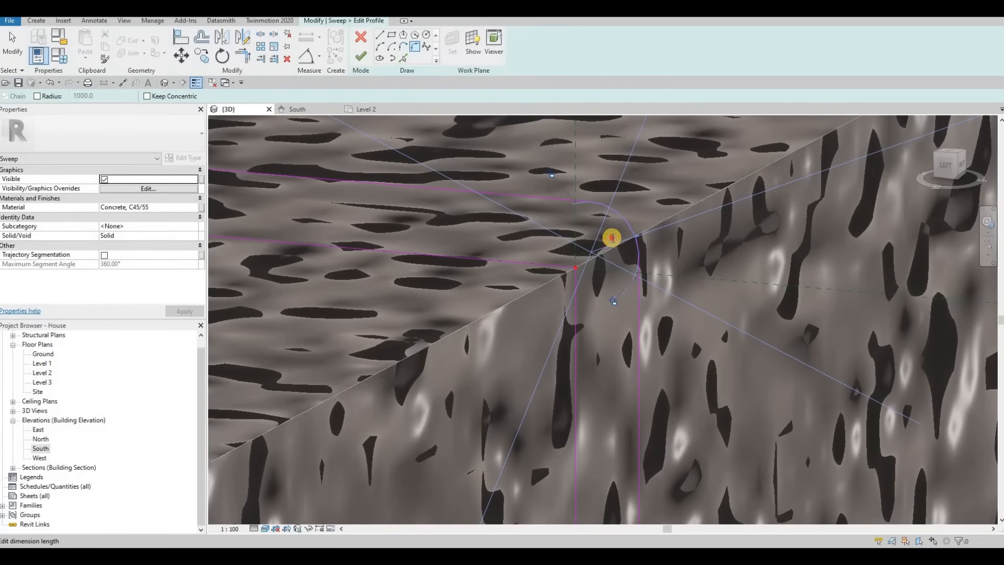
text(4)
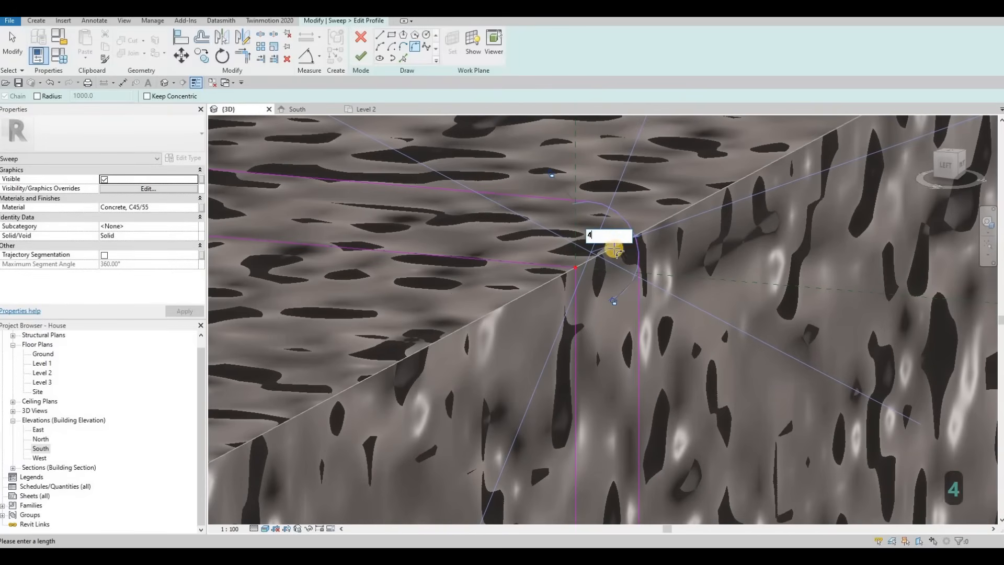
key(Return)
Add a fillet arc with radius 4 at the profile's lower inner corner.
scroll(538, 385, down, 5)
scroll(606, 398, up, 5)
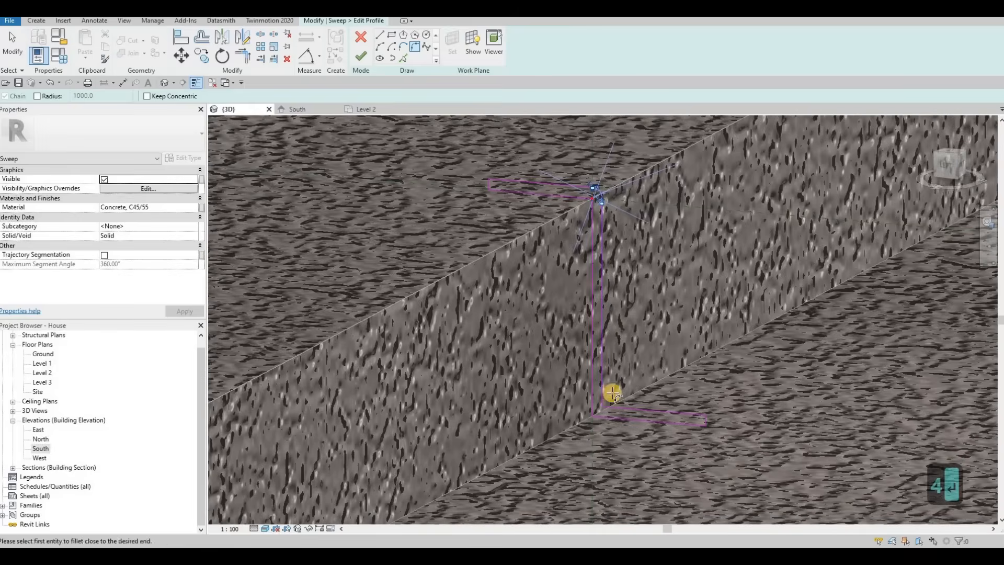
click(627, 399)
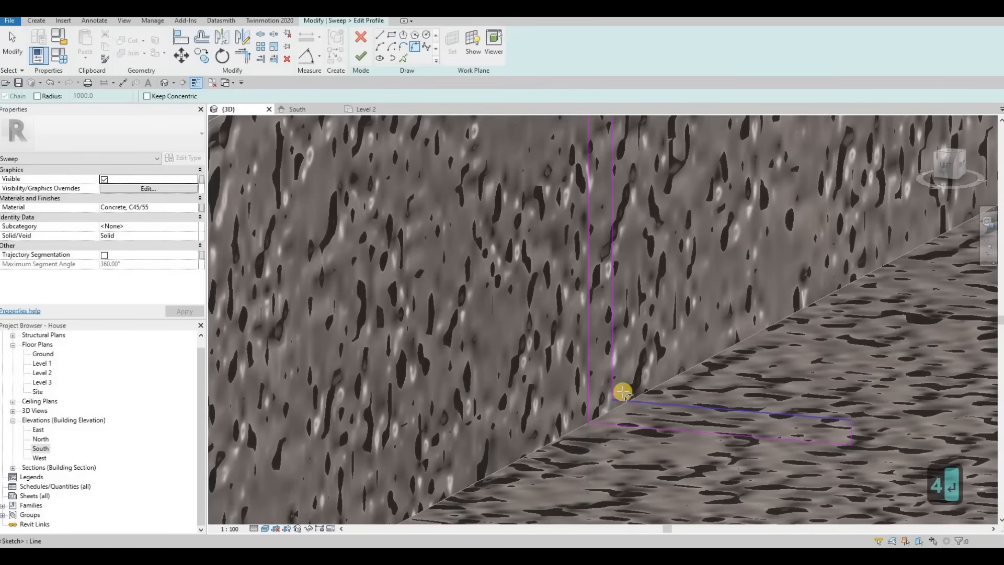
click(621, 393)
click(627, 372)
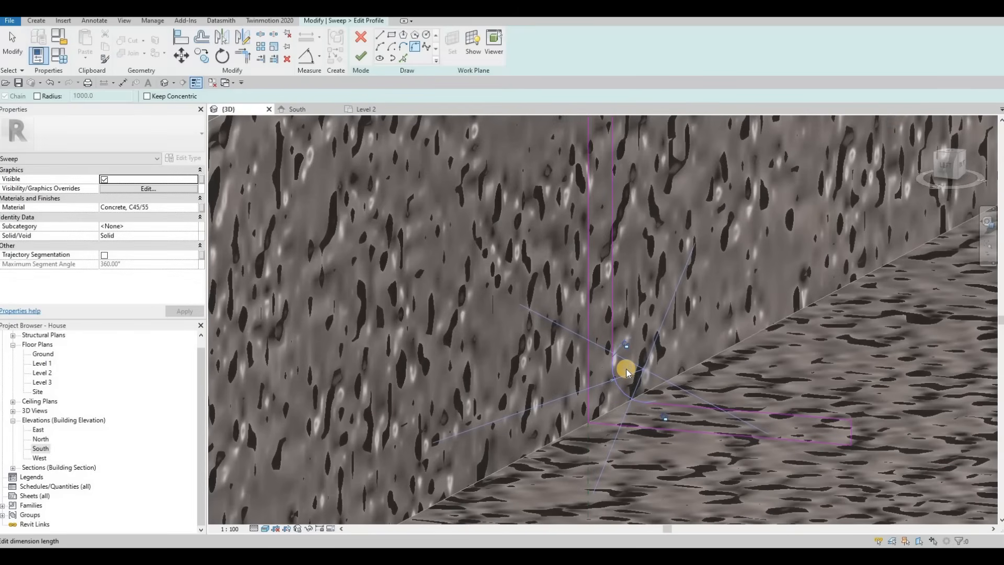
text(4)
key(Return)
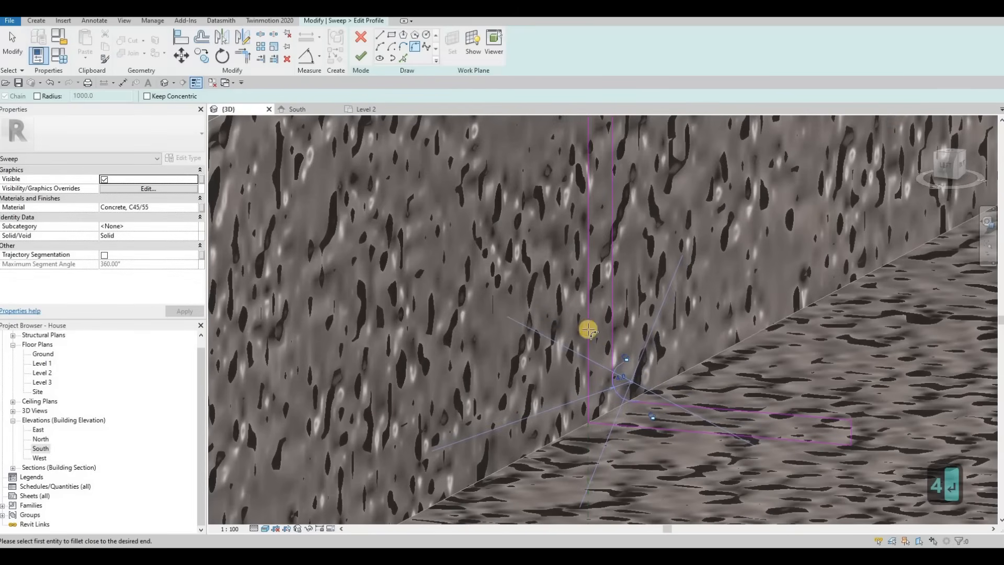
shift+middle_drag(588, 329, 547, 305)
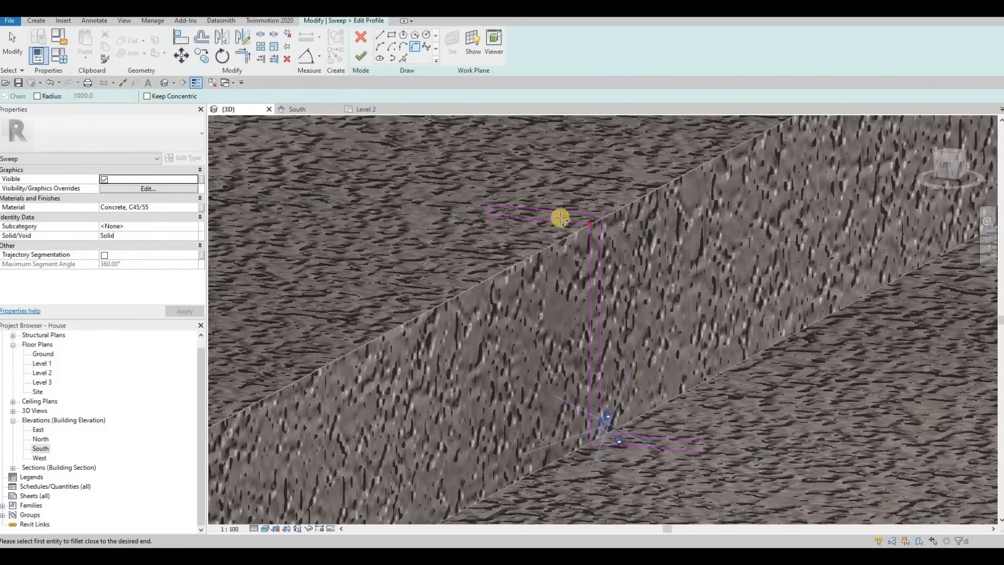
scroll(607, 287, down, 3)
key(Escape)
key(Escape)
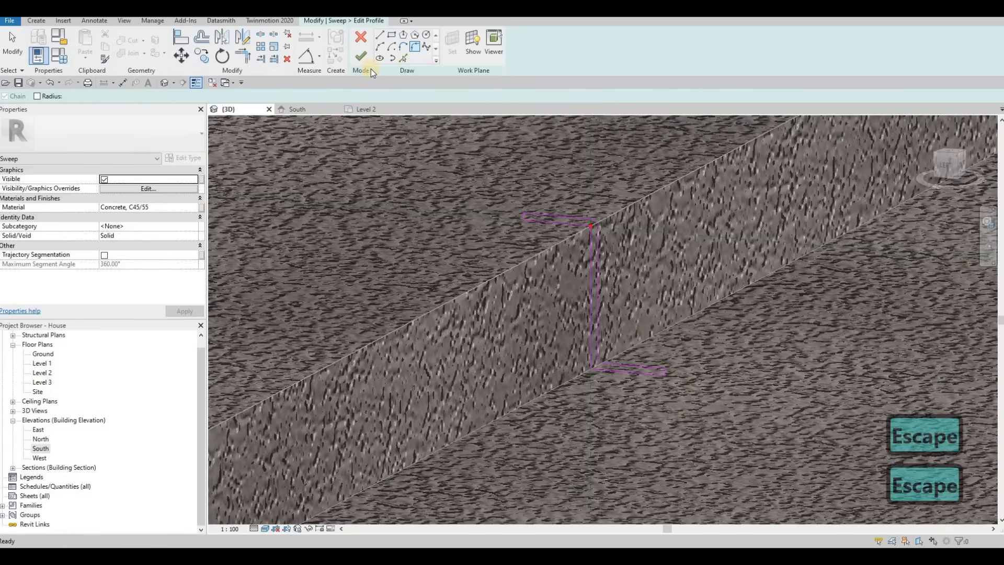
key(Escape)
Finish the profile sketch and reopen the sweep profile for editing.
click(361, 56)
key(Escape)
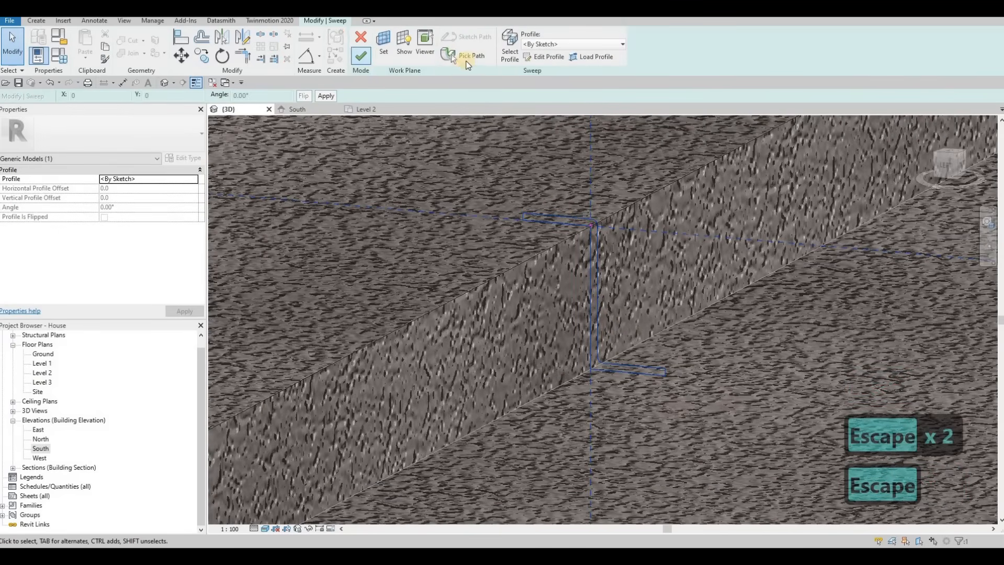
click(554, 57)
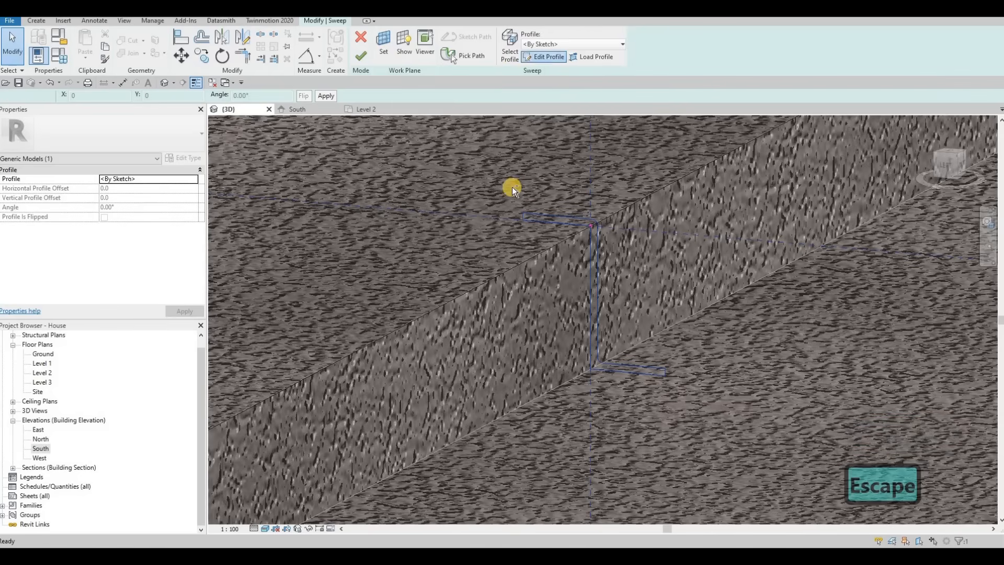
Copy all the profile sketch lines, then finish the profile edit and the sweep.
key(Escape)
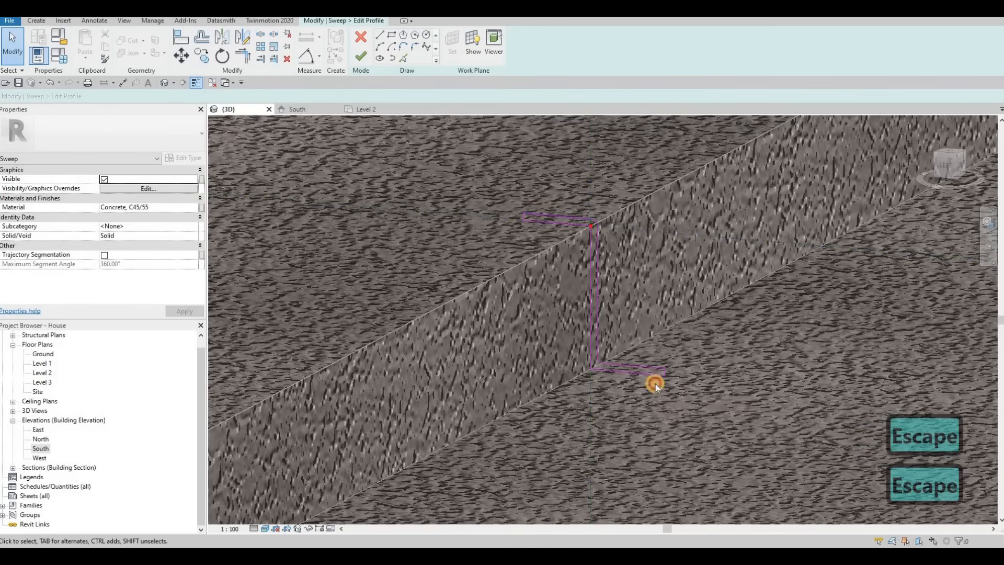
drag(688, 410, 690, 404)
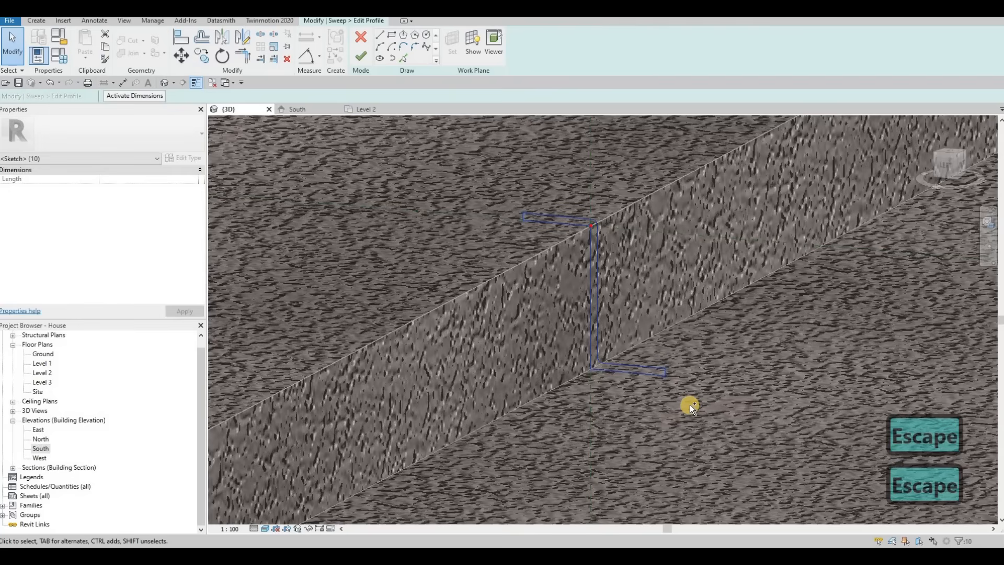
key(ctrl+c)
click(358, 59)
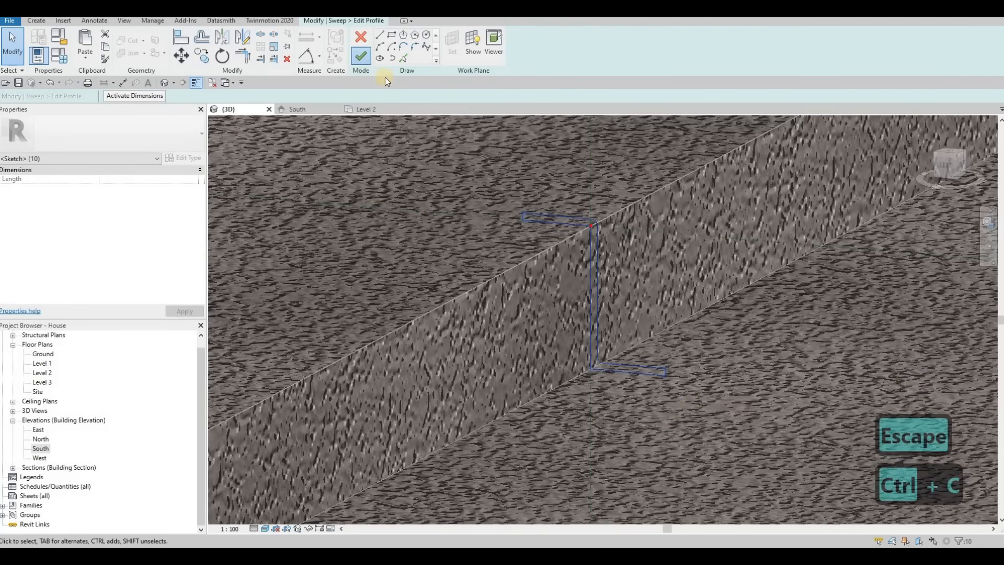
click(360, 57)
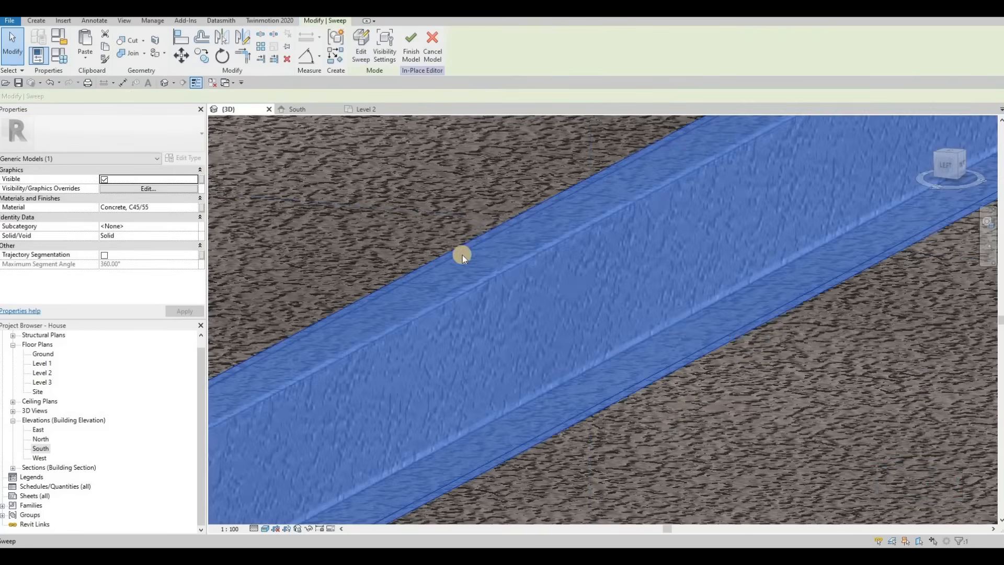
Start a new sweep and pick the curved curb edge beside the gate as its path.
scroll(462, 254, down, 5)
middle_drag(578, 265, 608, 259)
scroll(519, 317, down, 3)
key(Escape)
shift+middle_drag(623, 324, 363, 74)
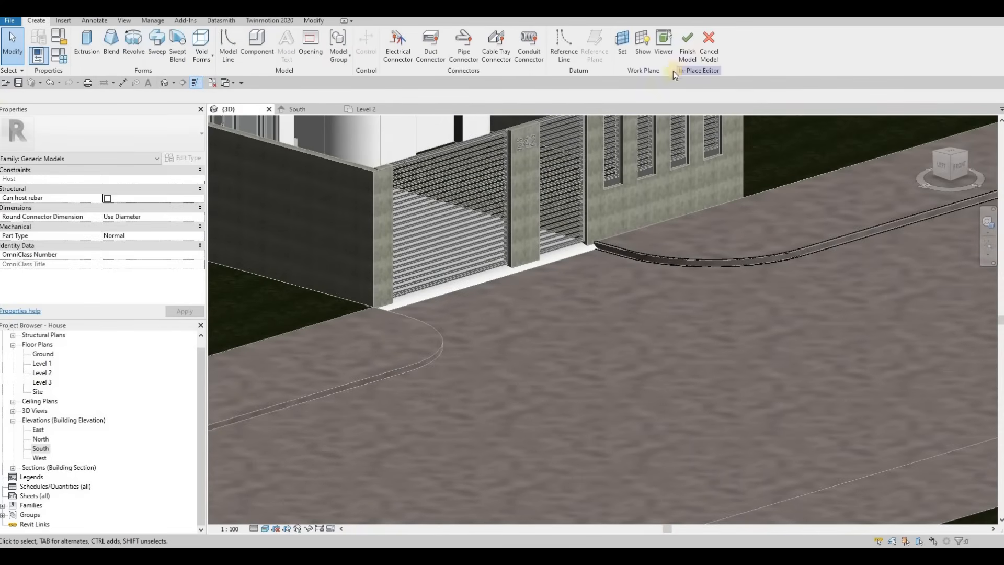
shift+middle_drag(618, 282, 222, 76)
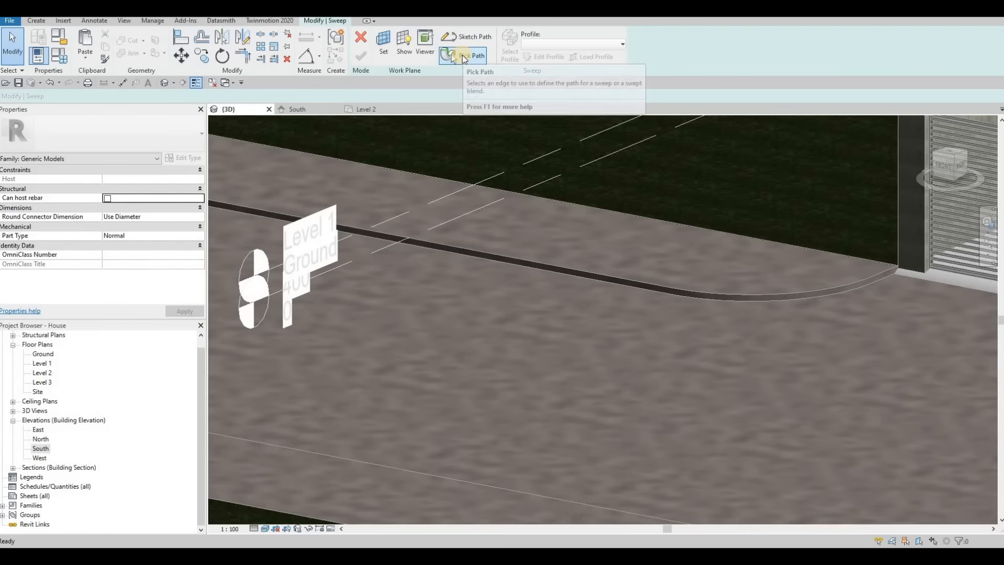
click(453, 56)
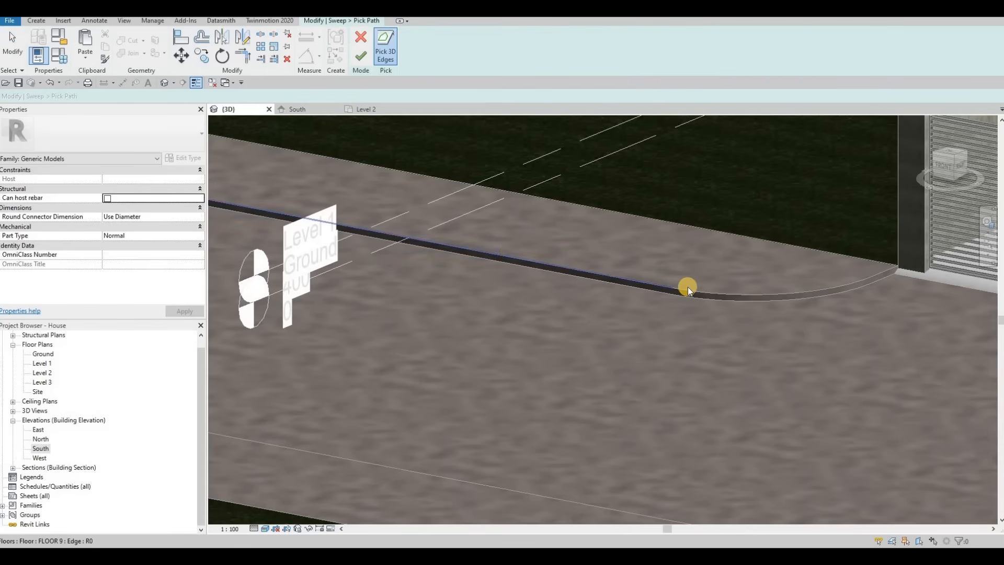
click(888, 271)
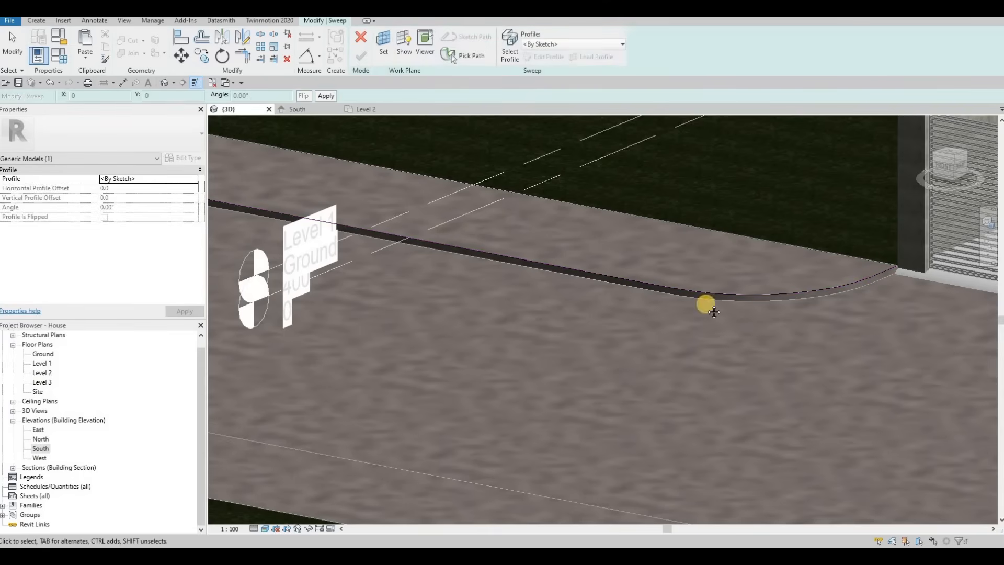
Open the new sweep's profile for editing and paste the copied curb profile at the path's reference point.
middle_drag(396, 238, 673, 309)
shift+middle_drag(694, 238, 554, 225)
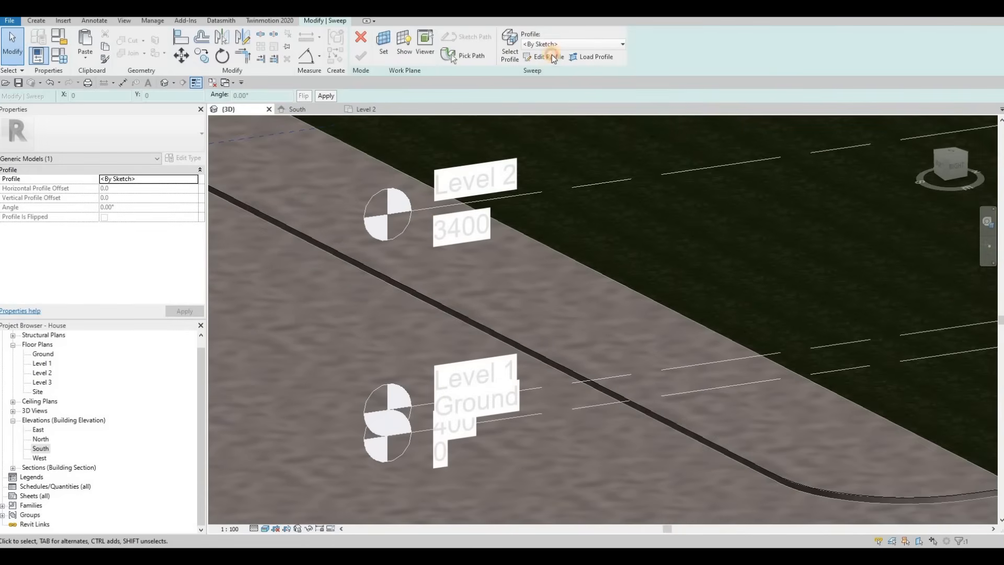
click(549, 56)
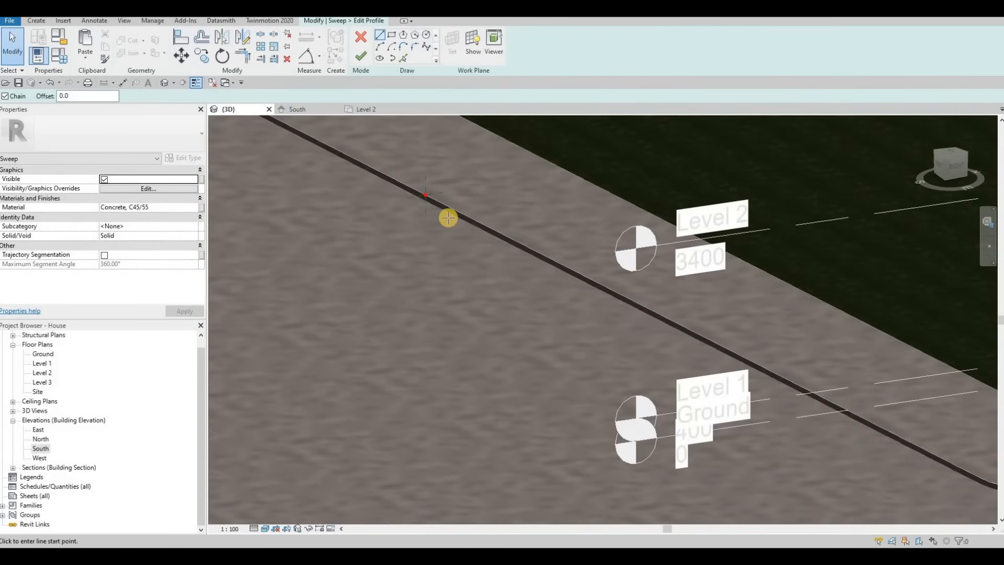
scroll(445, 221, up, 5)
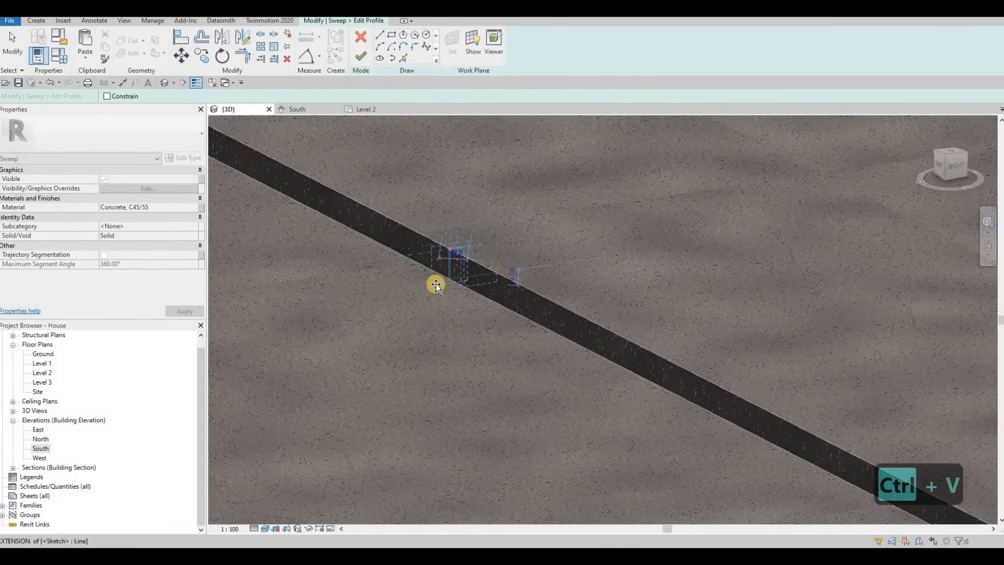
scroll(435, 284, up, 2)
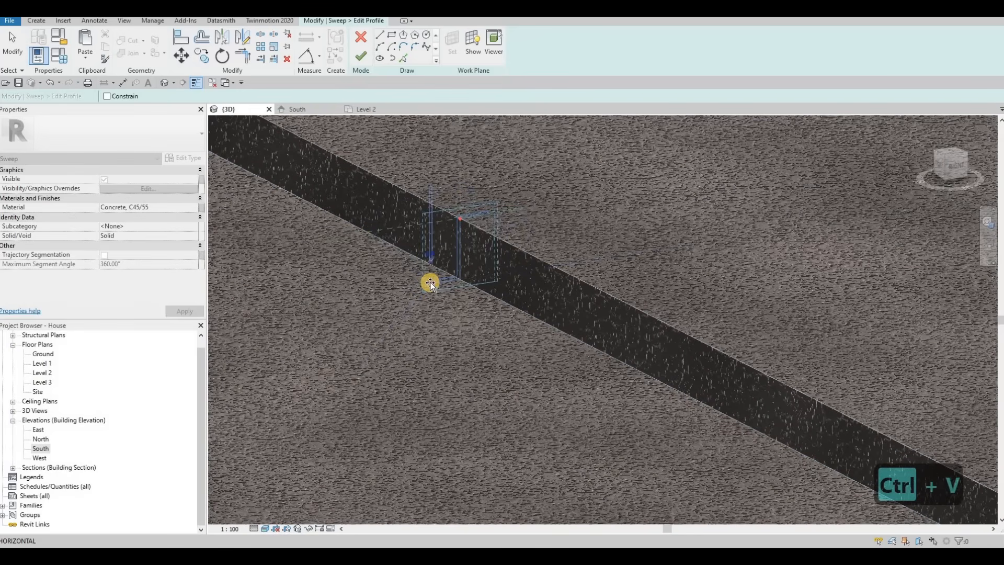
click(460, 218)
scroll(463, 219, up, 2)
scroll(463, 218, down, 3)
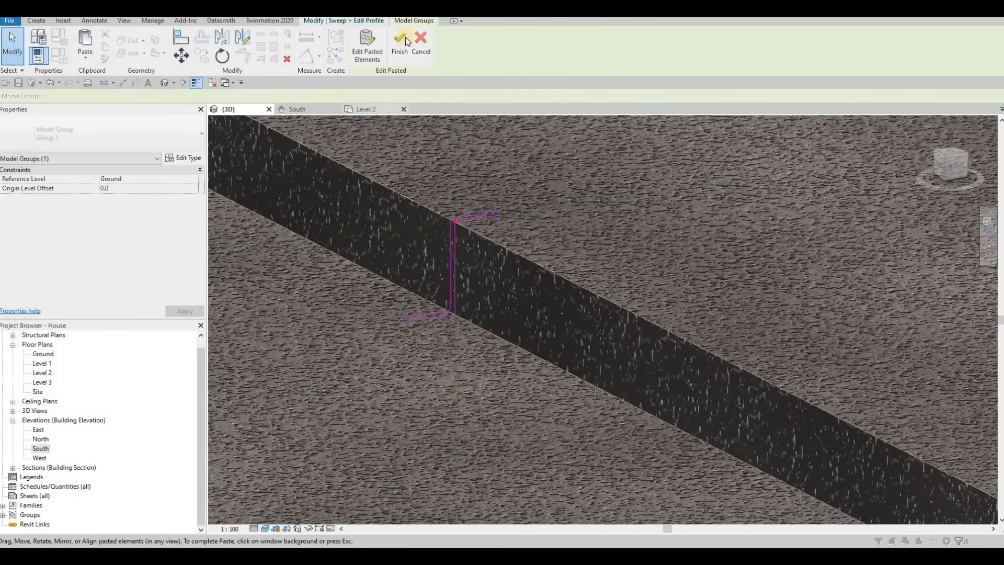
click(406, 37)
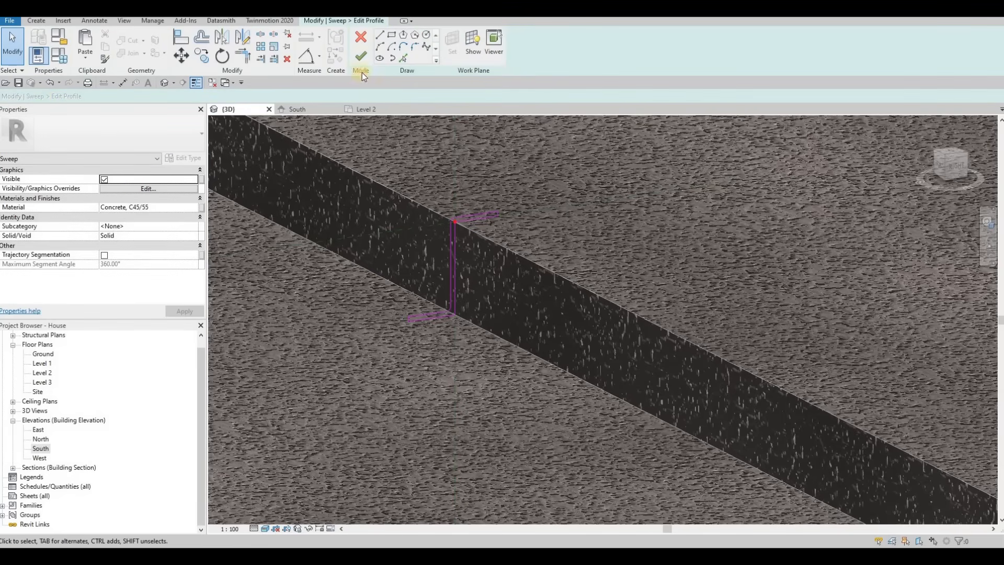
Finish the profile edit and complete the curved curb sweep.
click(362, 54)
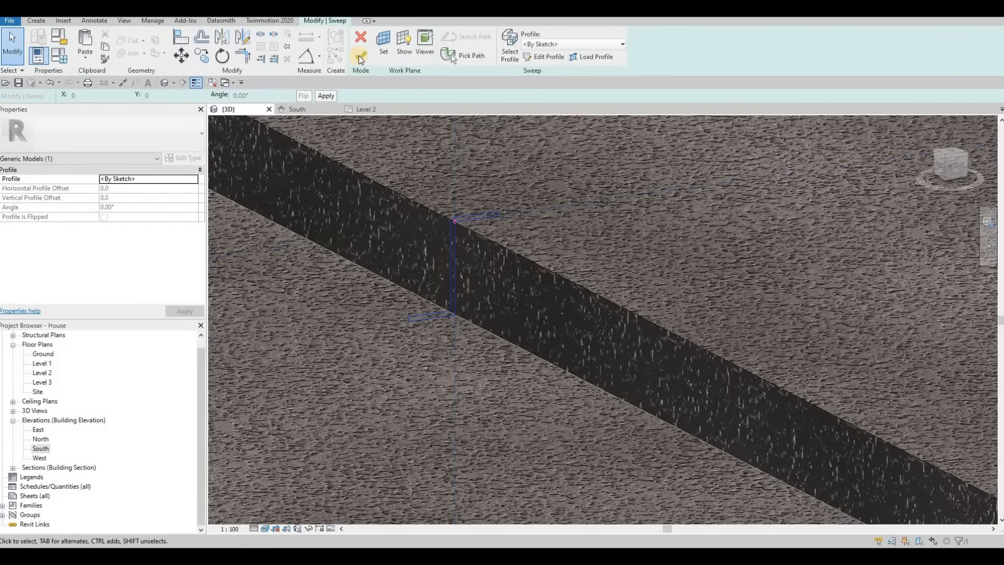
click(360, 55)
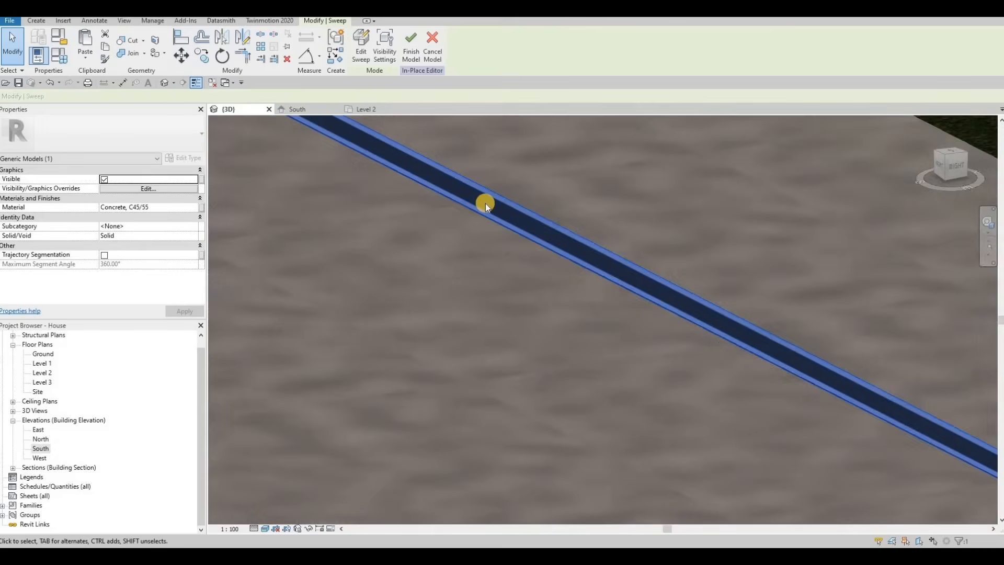
scroll(486, 203, down, 7)
shift+middle_drag(904, 241, 648, 252)
scroll(646, 267, down, 3)
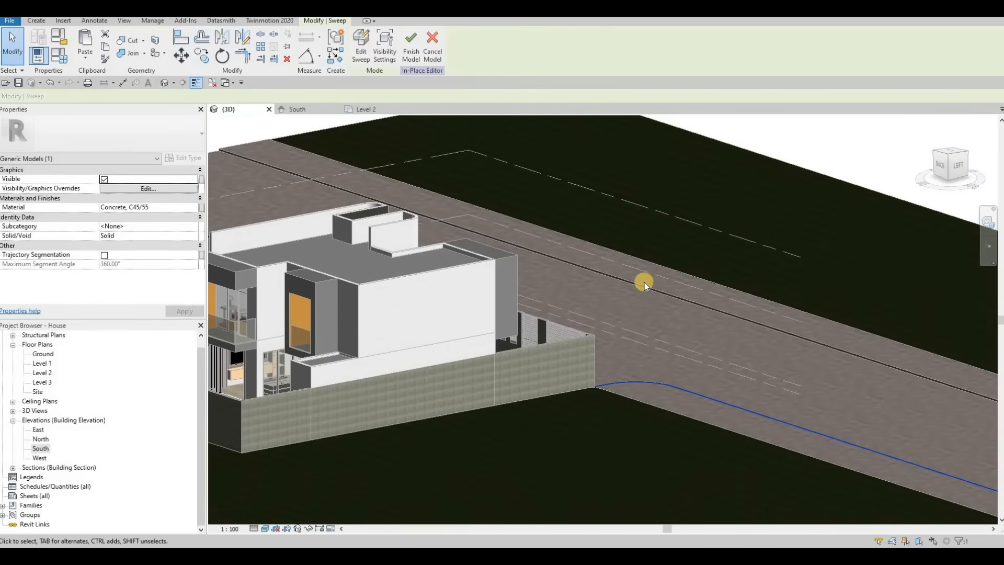
Start another sweep and pick the long straight curb edge along the street as its path.
scroll(628, 277, up, 4)
shift+middle_drag(571, 267, 135, 99)
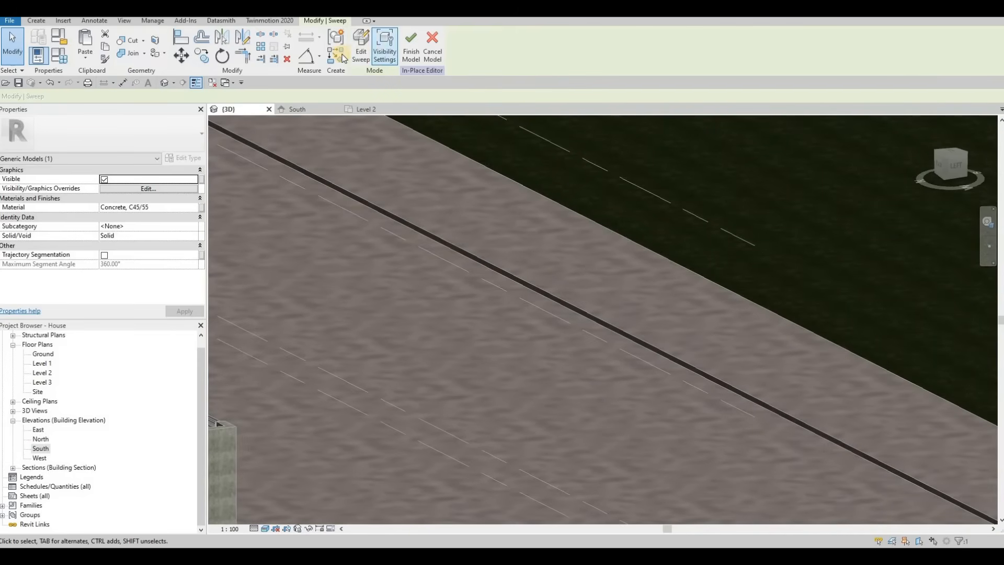
click(36, 21)
click(156, 44)
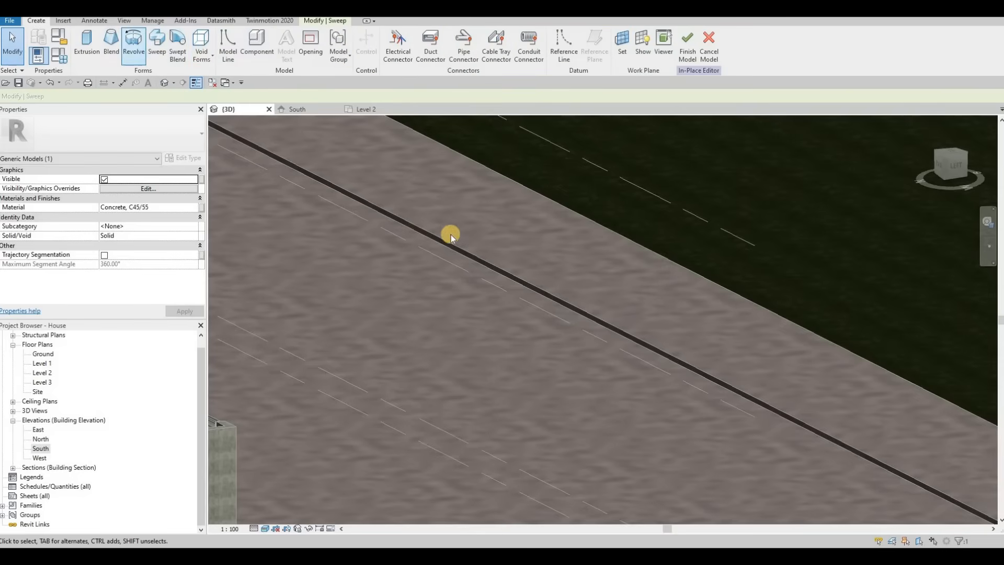
click(501, 141)
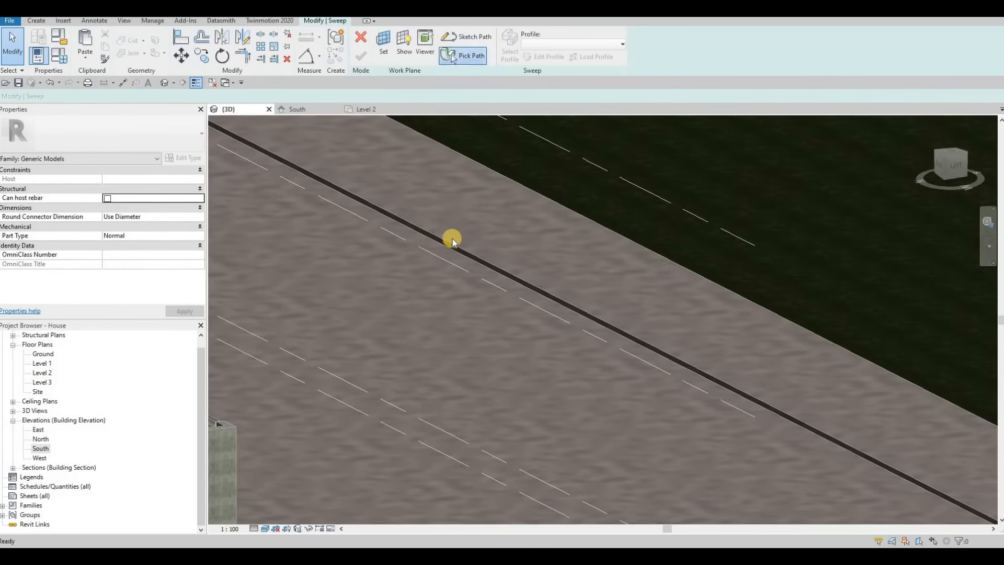
scroll(454, 234, up, 5)
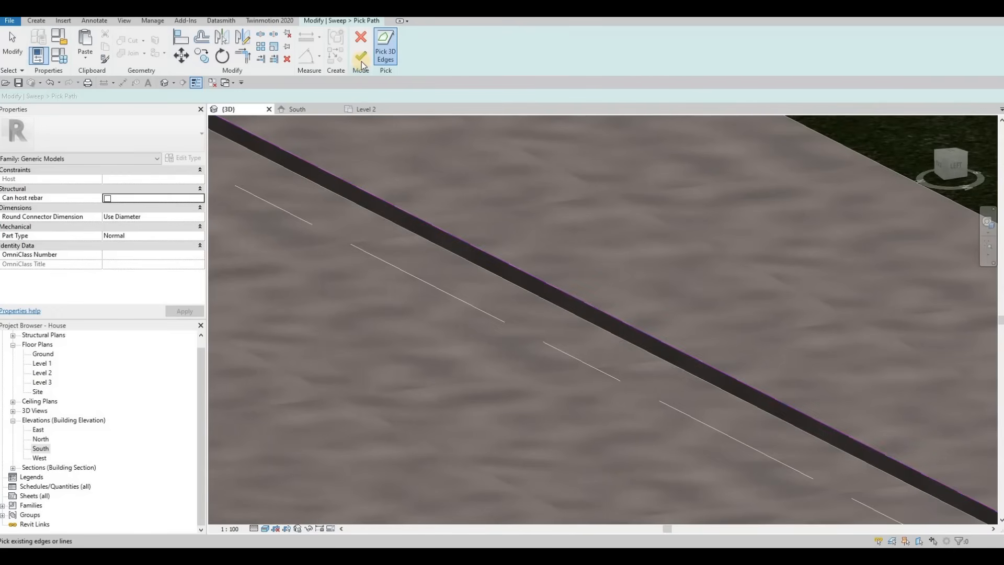
click(361, 59)
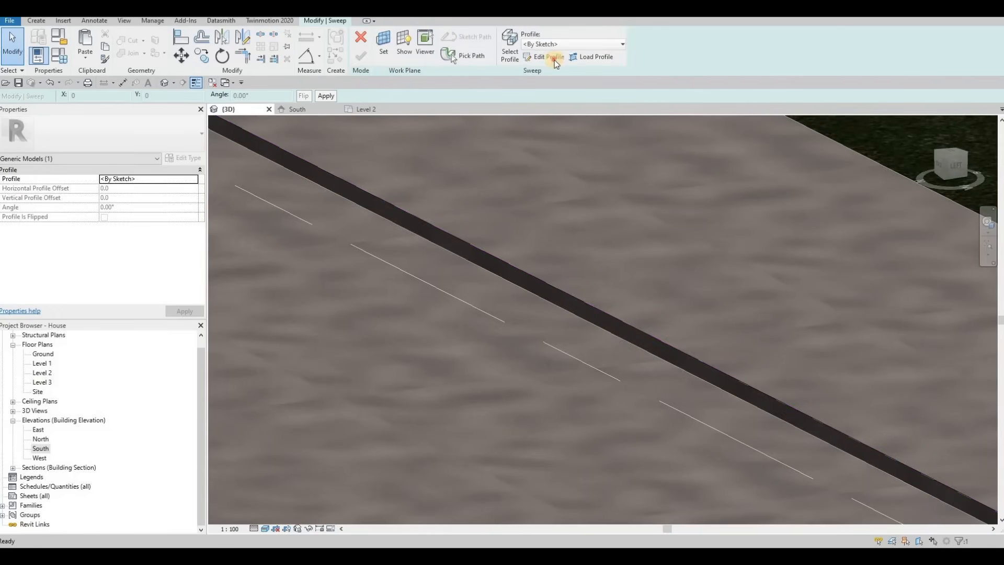
Edit this sweep's profile and paste the copied curb profile near the path's reference point.
click(554, 59)
scroll(484, 265, down, 3)
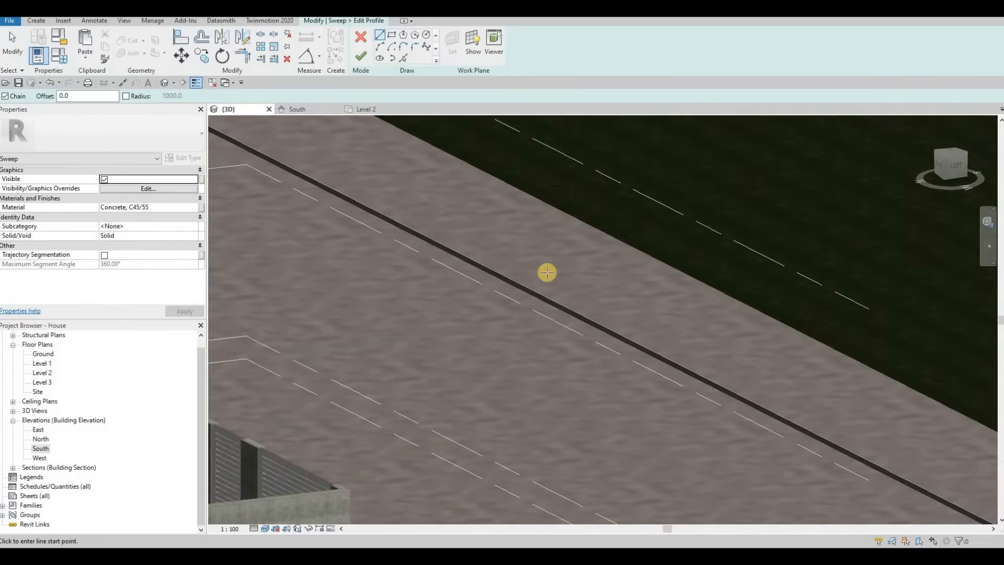
scroll(556, 270, down, 4)
scroll(584, 258, down, 2)
middle_drag(584, 258, 334, 193)
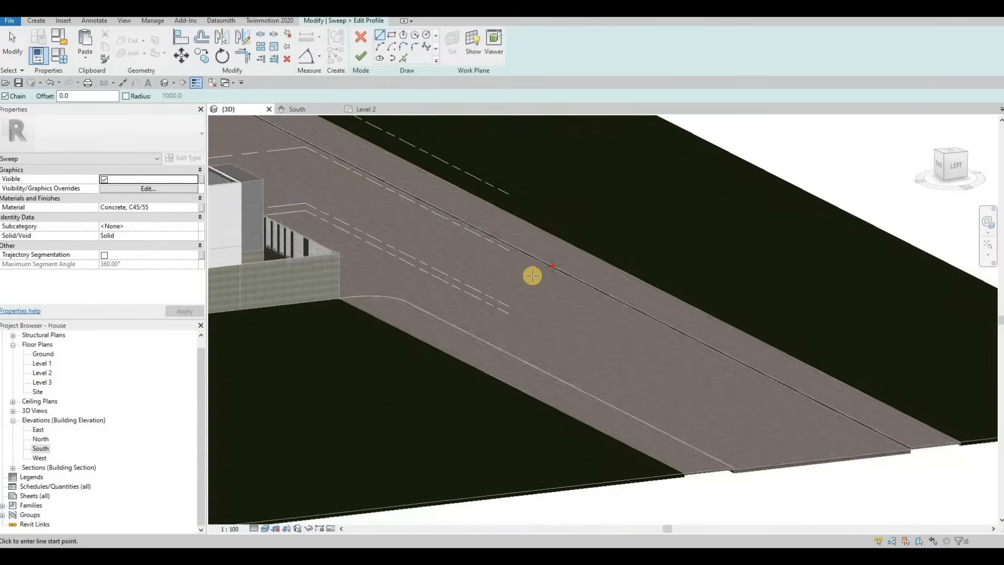
scroll(533, 275, up, 5)
scroll(525, 264, up, 2)
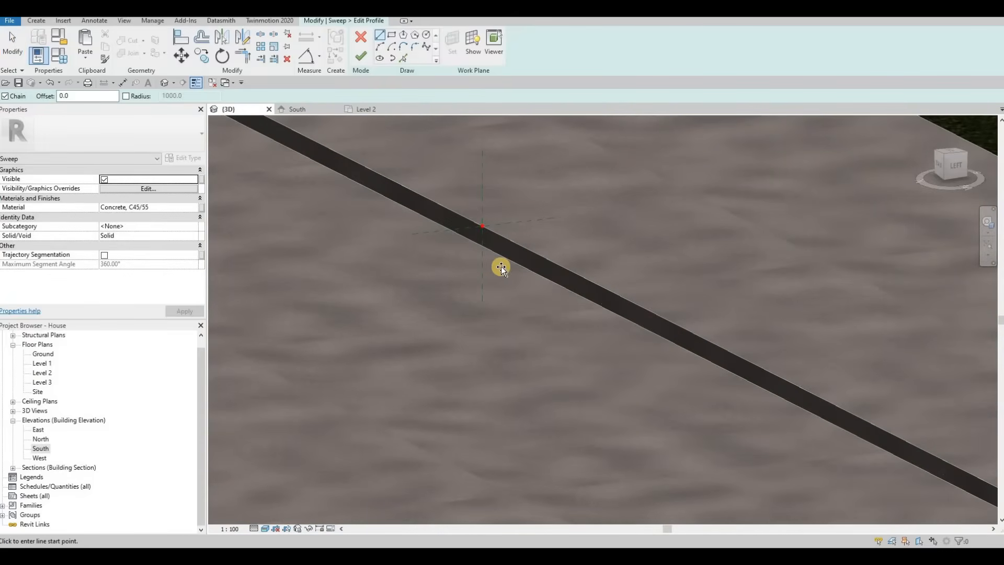
key(ctrl+v)
click(478, 218)
scroll(410, 193, up, 3)
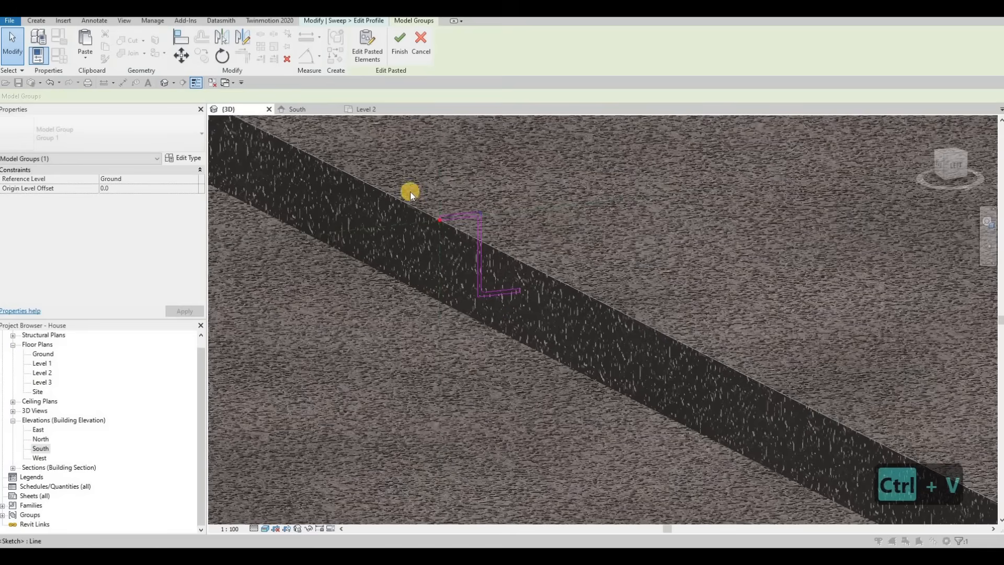
key(Escape)
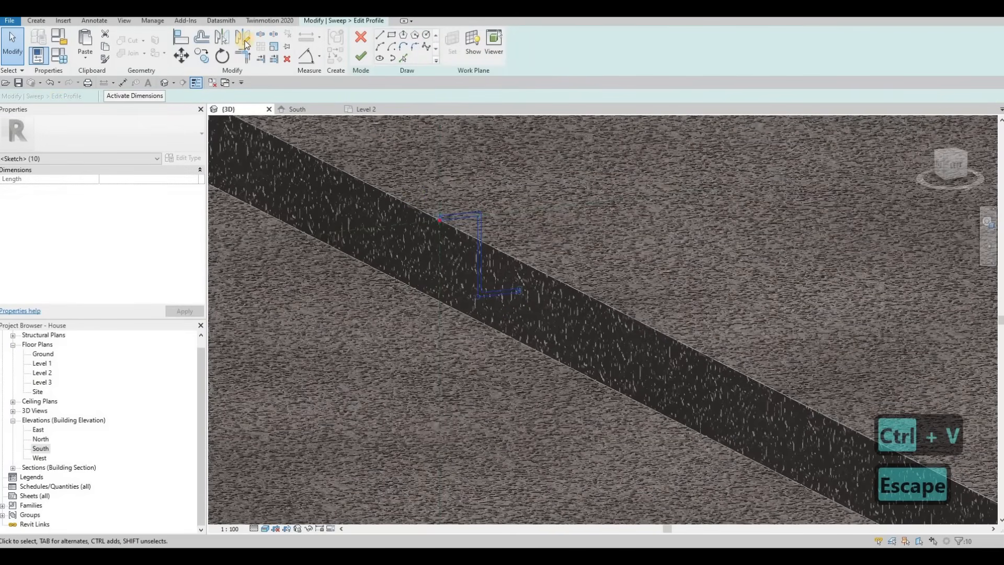
Mirror a copy of the pasted profile to face the opposite side, and delete the original pasted profile.
click(243, 38)
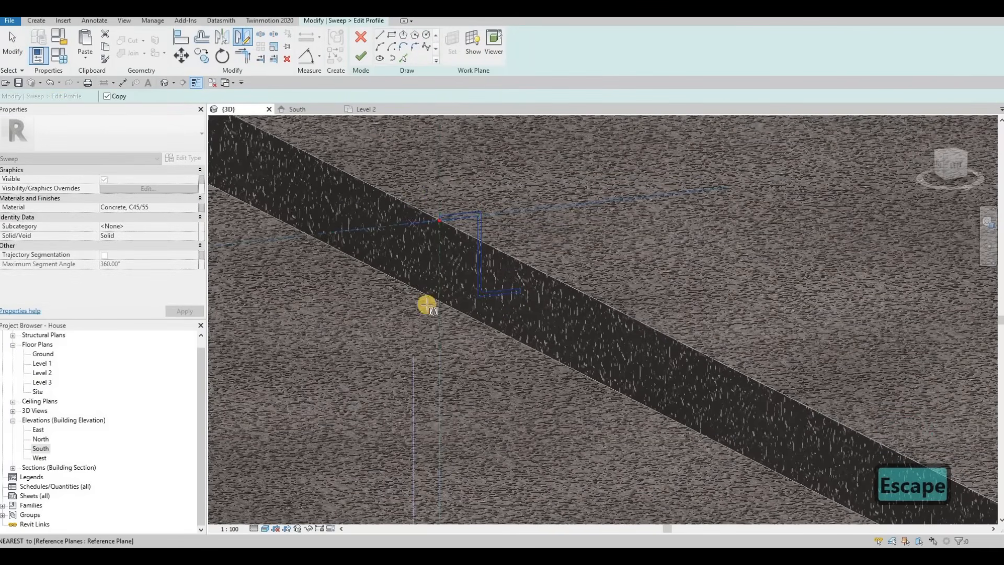
click(413, 315)
click(419, 296)
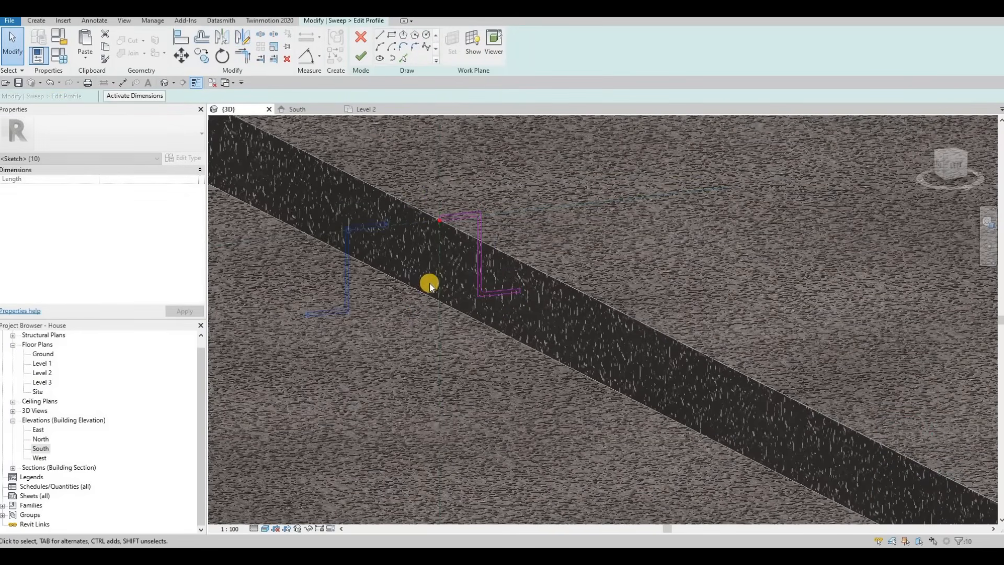
key(Escape)
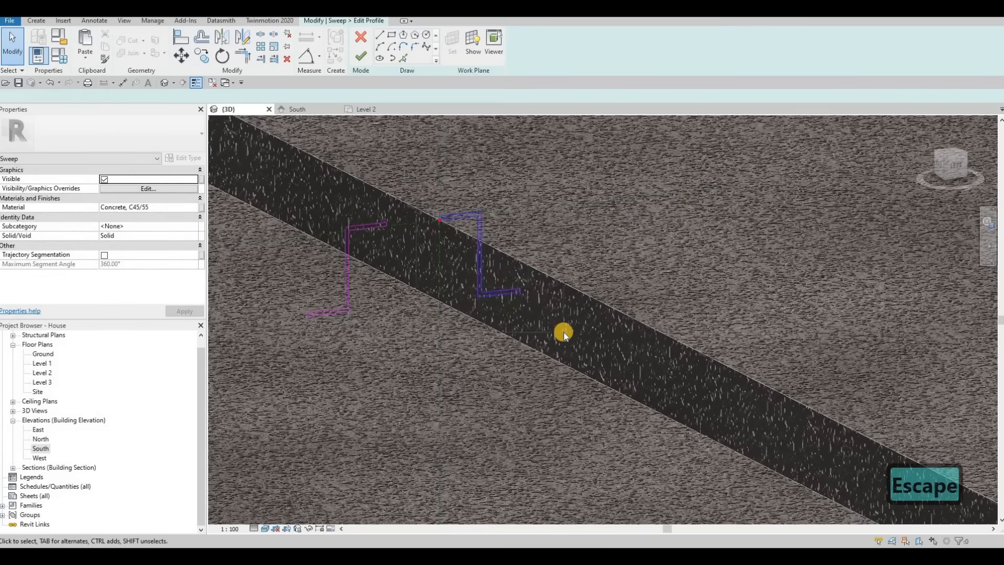
drag(564, 334, 394, 243)
key(Delete)
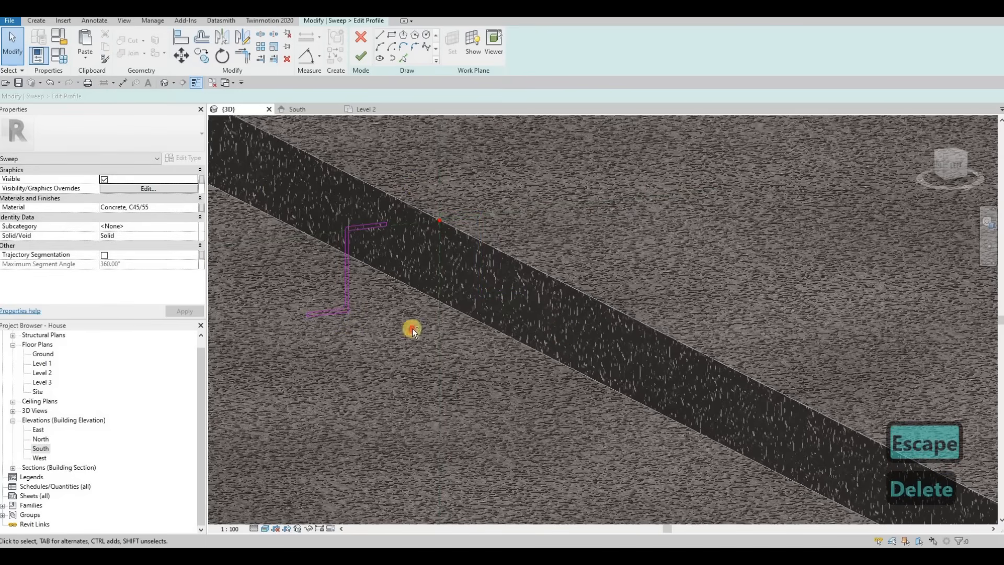
Move the mirrored profile so its top corner snaps onto the path's reference point.
drag(427, 351, 336, 227)
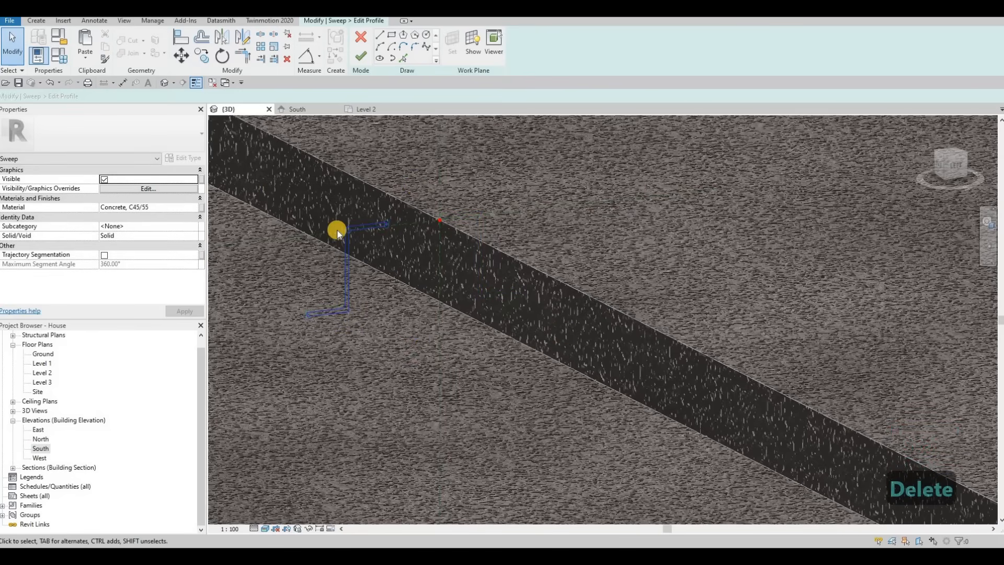
scroll(336, 230, up, 2)
scroll(336, 231, up, 1)
key(m)
key(v)
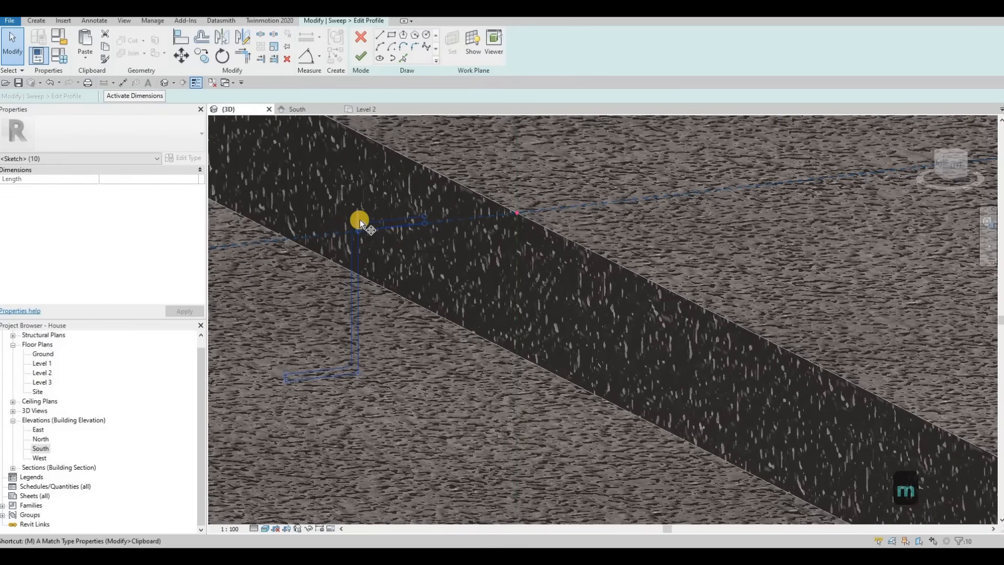
scroll(356, 239, up, 2)
click(360, 243)
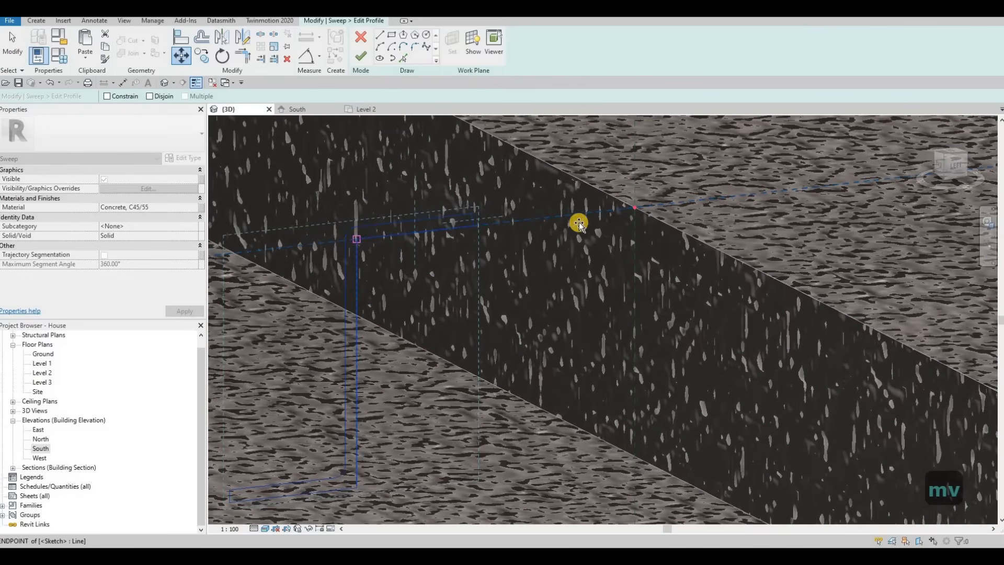
click(629, 206)
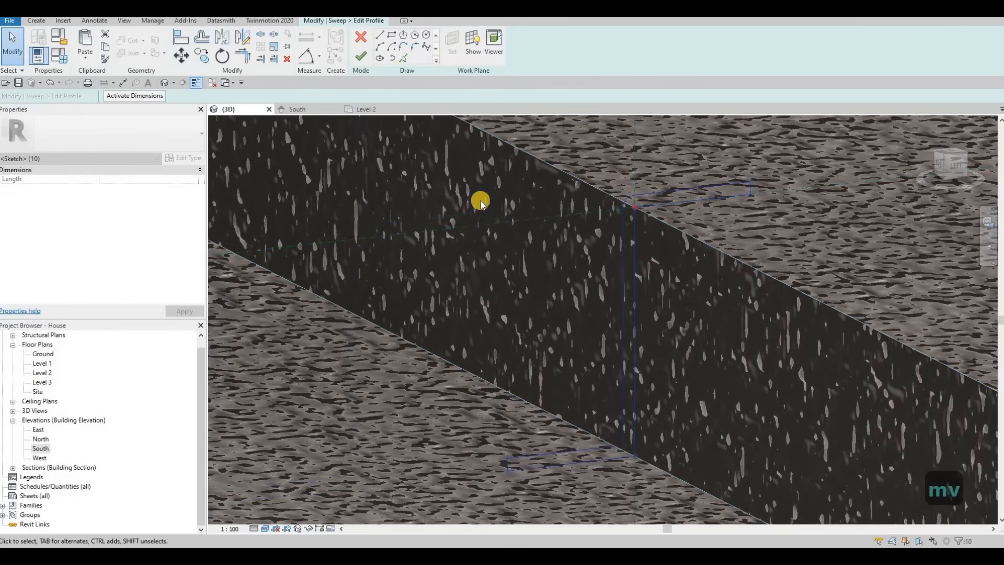
Finish editing the profile and the sweep to create the curb along the street edge.
scroll(504, 201, down, 2)
click(360, 57)
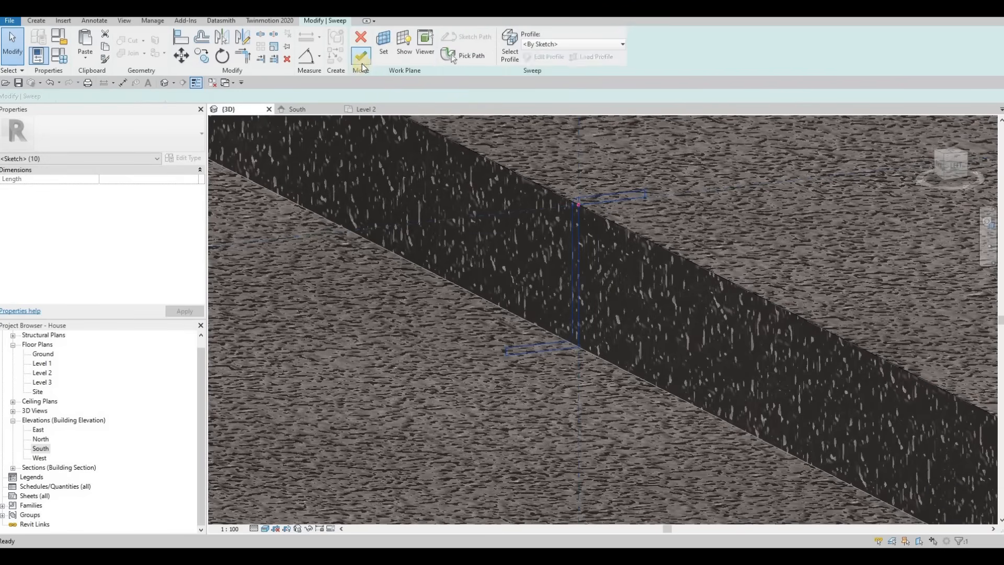
click(412, 53)
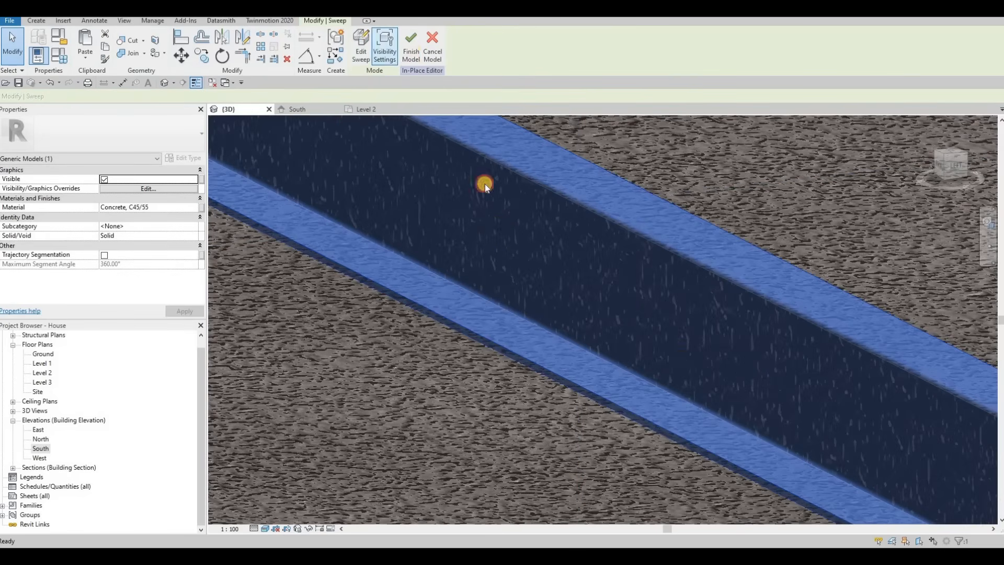
scroll(495, 222, down, 5)
key(Escape)
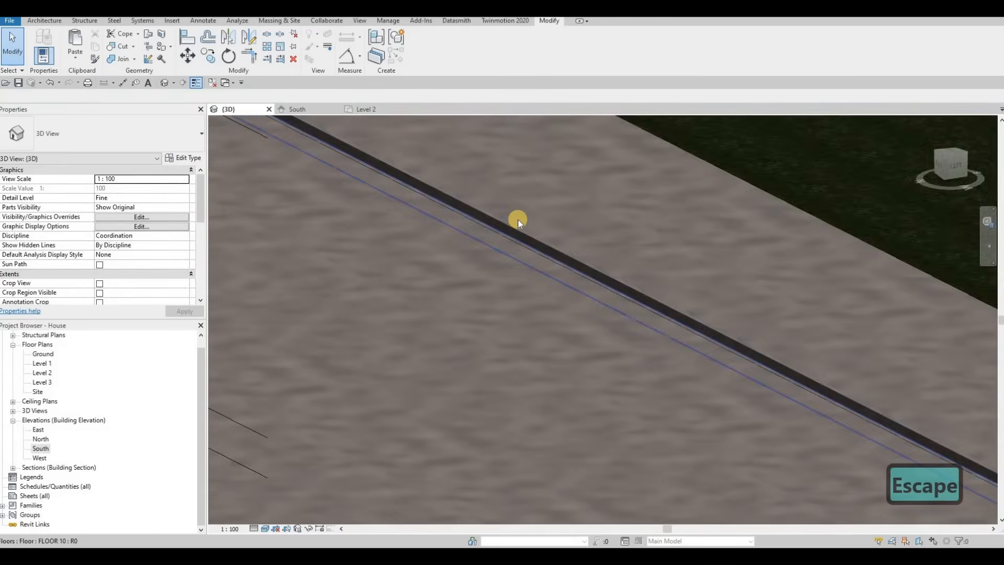
Orbit and zoom around the model to inspect the new curbs along the sidewalk and gate.
scroll(526, 217, up, 5)
scroll(607, 262, down, 5)
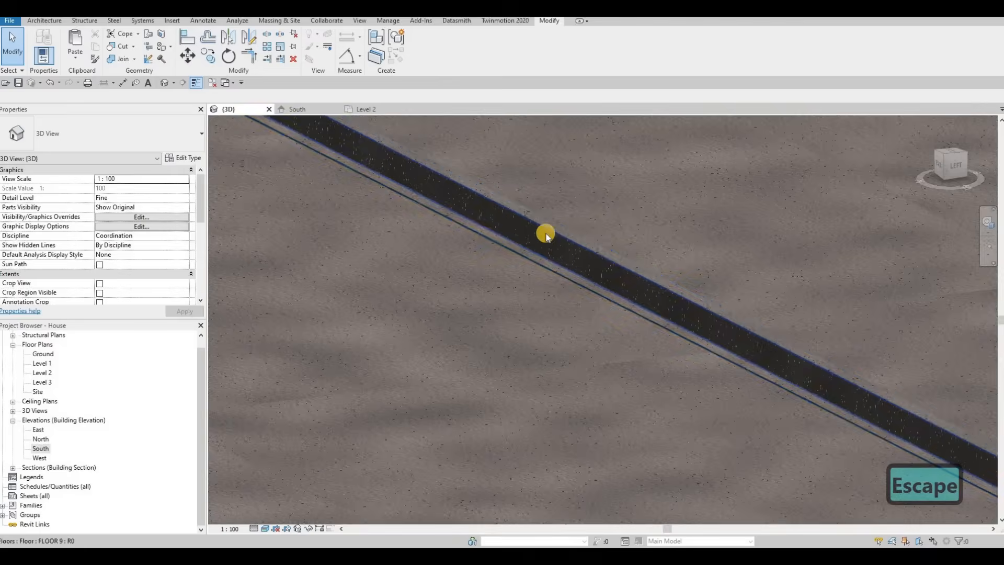
shift+middle_drag(544, 233, 459, 281)
scroll(655, 277, down, 5)
scroll(459, 281, up, 4)
middle_drag(628, 287, 440, 293)
scroll(440, 293, up, 4)
scroll(390, 300, up, 5)
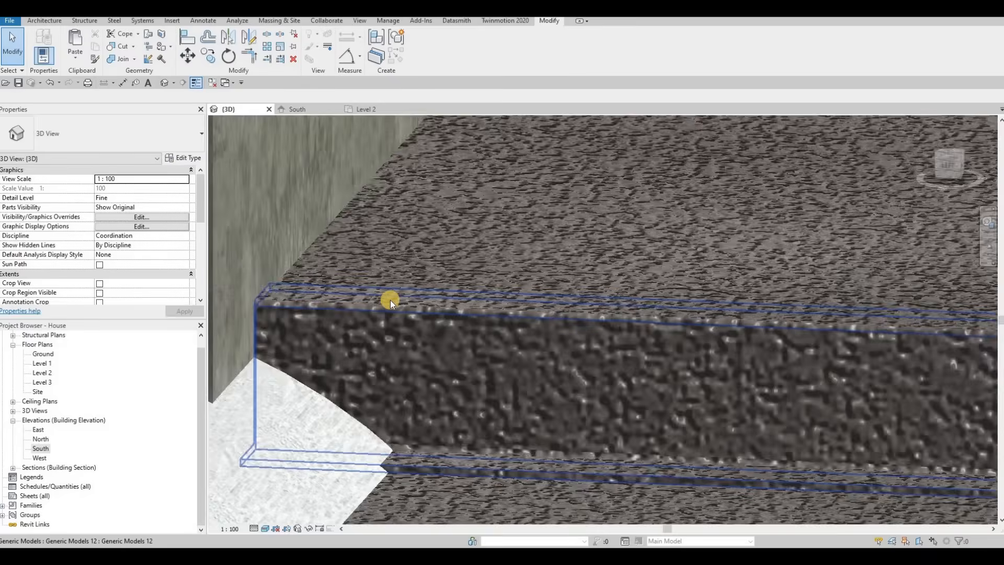
scroll(609, 344, down, 6)
shift+middle_drag(609, 345, 578, 338)
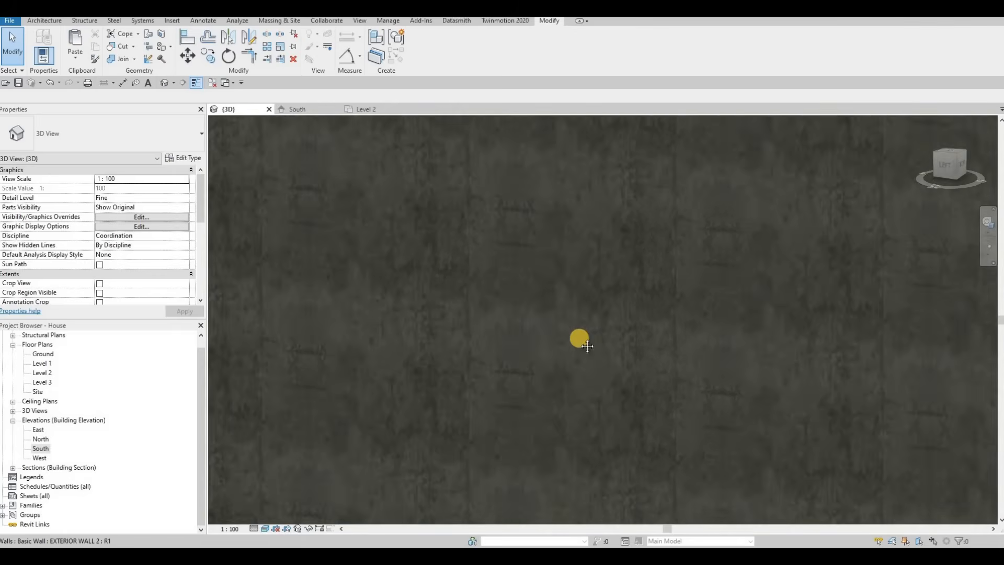
scroll(689, 350, down, 5)
middle_drag(879, 418, 587, 378)
scroll(590, 378, up, 5)
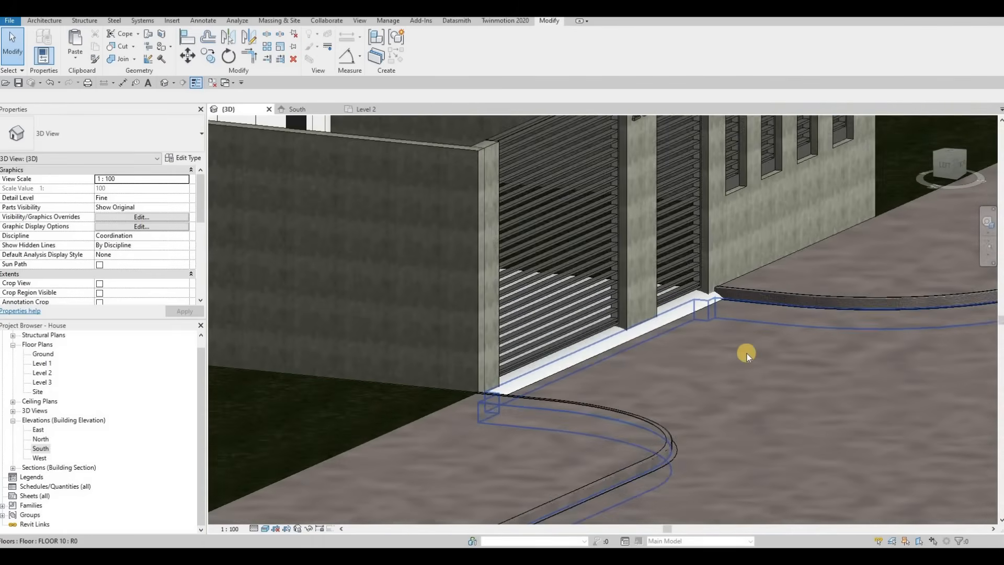
scroll(640, 340, up, 2)
middle_drag(688, 374, 508, 388)
scroll(674, 363, down, 8)
scroll(544, 396, down, 3)
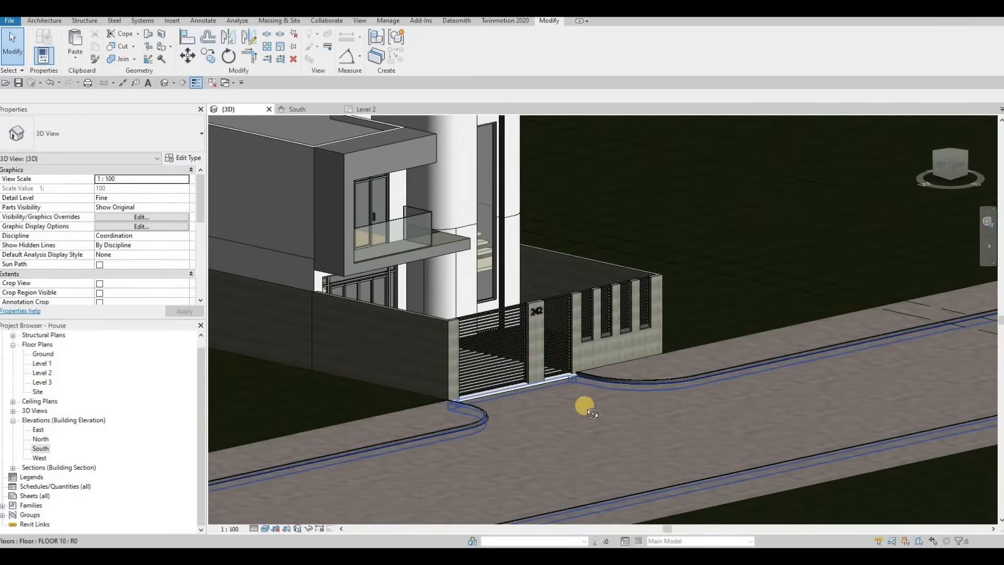
scroll(523, 391, down, 1)
shift+middle_drag(639, 413, 585, 469)
scroll(525, 341, up, 5)
middle_drag(508, 325, 550, 393)
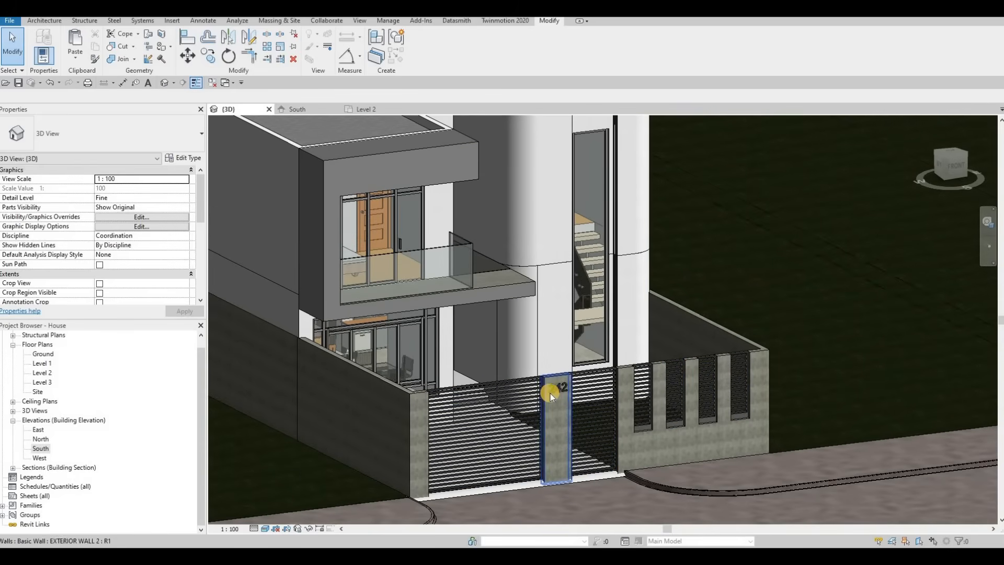
key(F1)
key(F1)
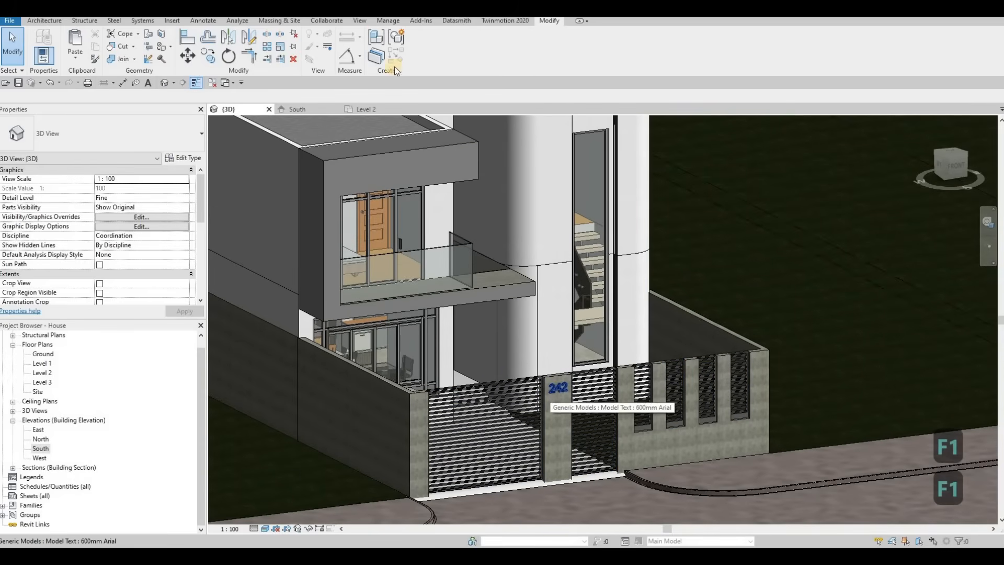
Open the Ground floor plan view.
click(388, 22)
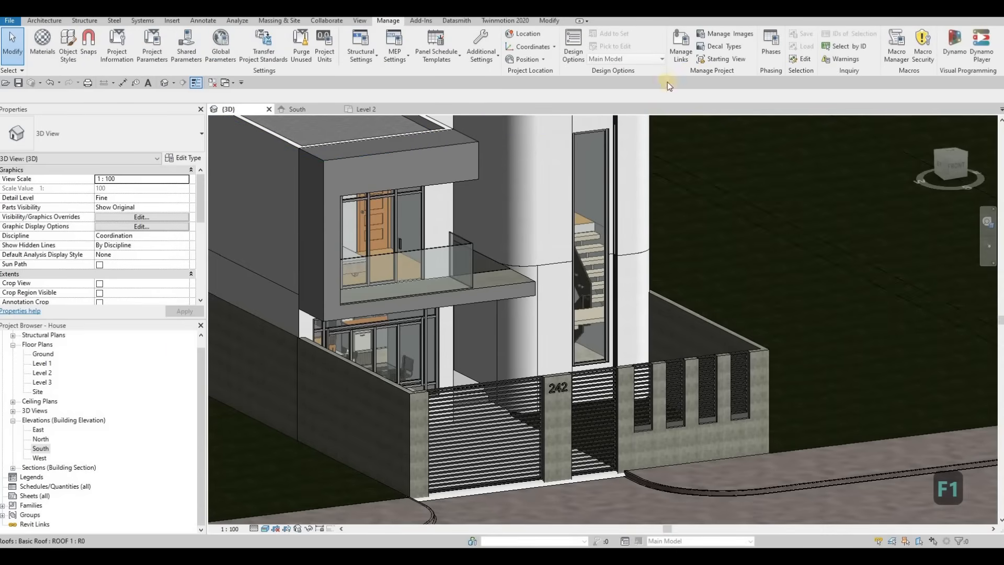
double_click(43, 354)
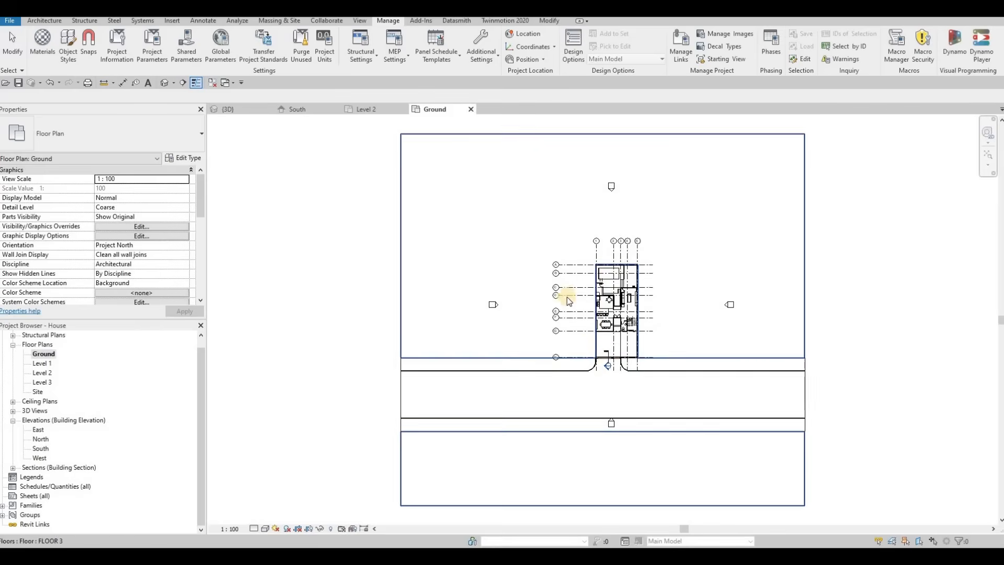
scroll(592, 328, up, 3)
key(Escape)
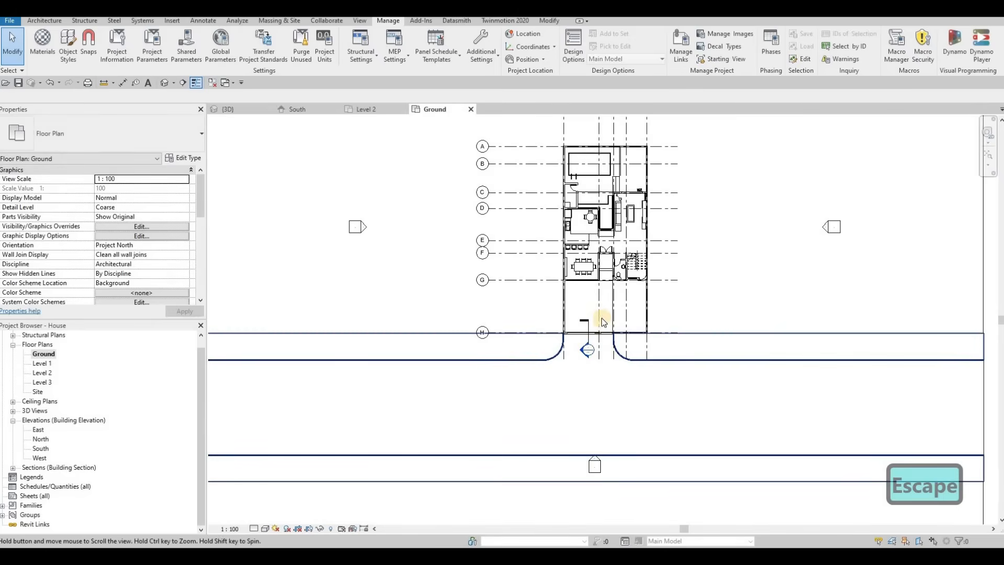
Move the existing section mark from the entrance into the front yard below the stairs.
scroll(597, 309, up, 1)
key(Escape)
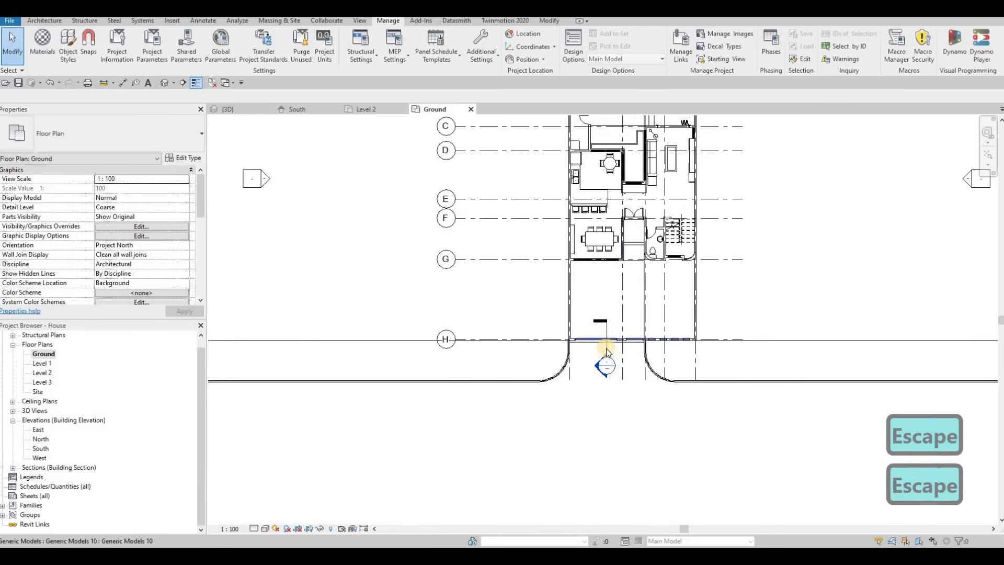
middle_drag(600, 344, 585, 367)
click(591, 352)
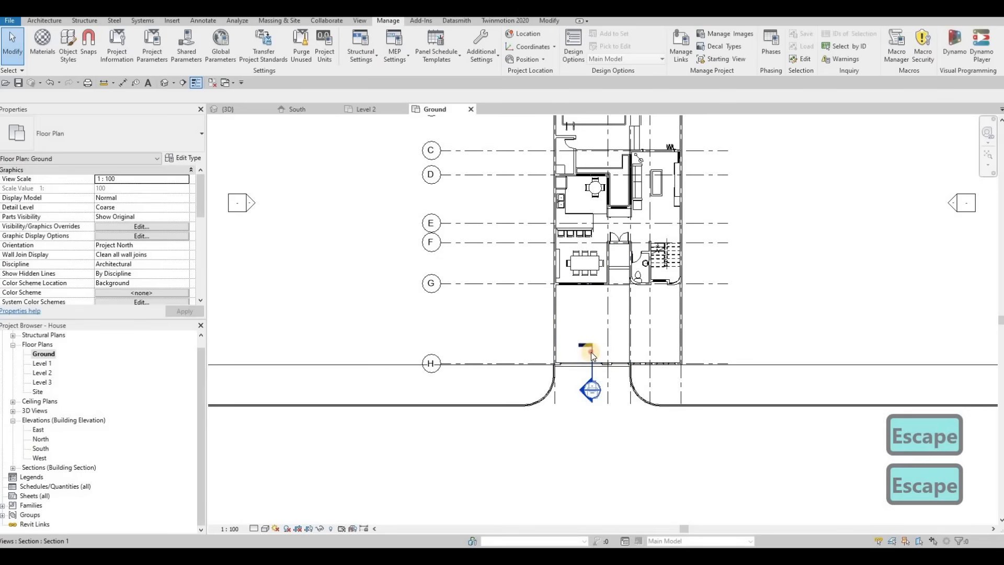
click(593, 357)
drag(623, 266, 664, 274)
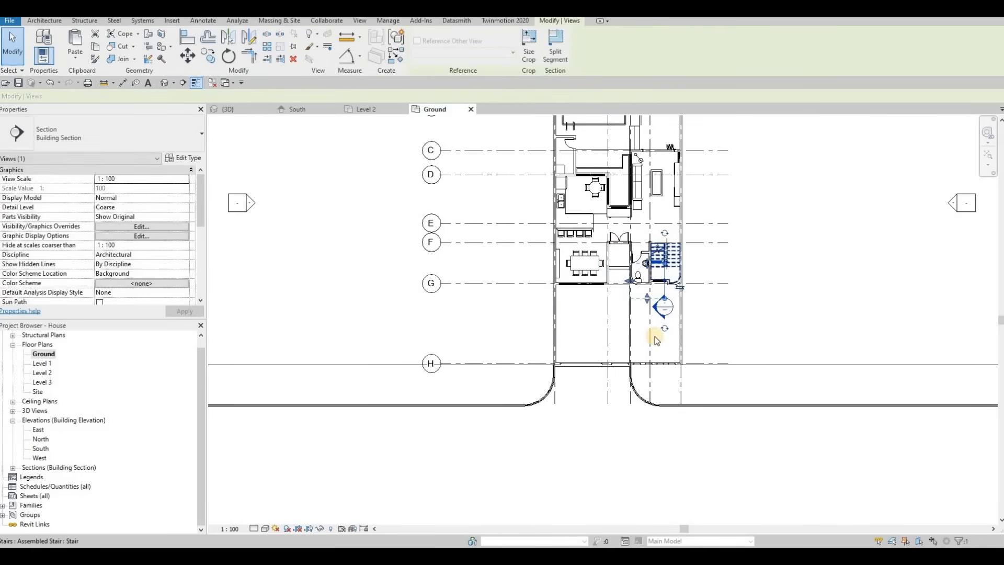
middle_drag(650, 303, 635, 376)
Adjust the section line's end and position so it cuts through the stair area.
scroll(648, 337, up, 1)
scroll(648, 338, up, 1)
click(645, 169)
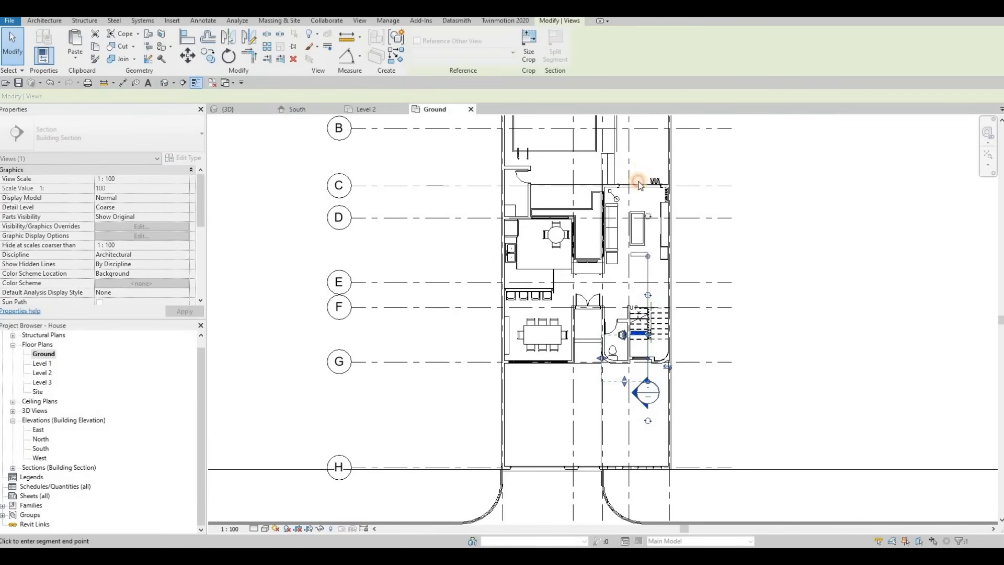
middle_drag(612, 337, 612, 362)
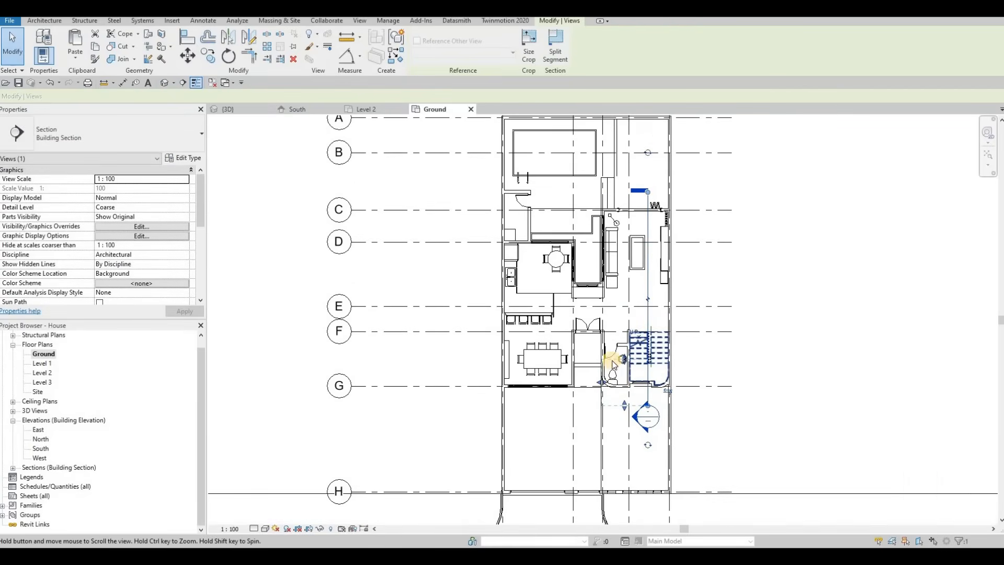
key(Escape)
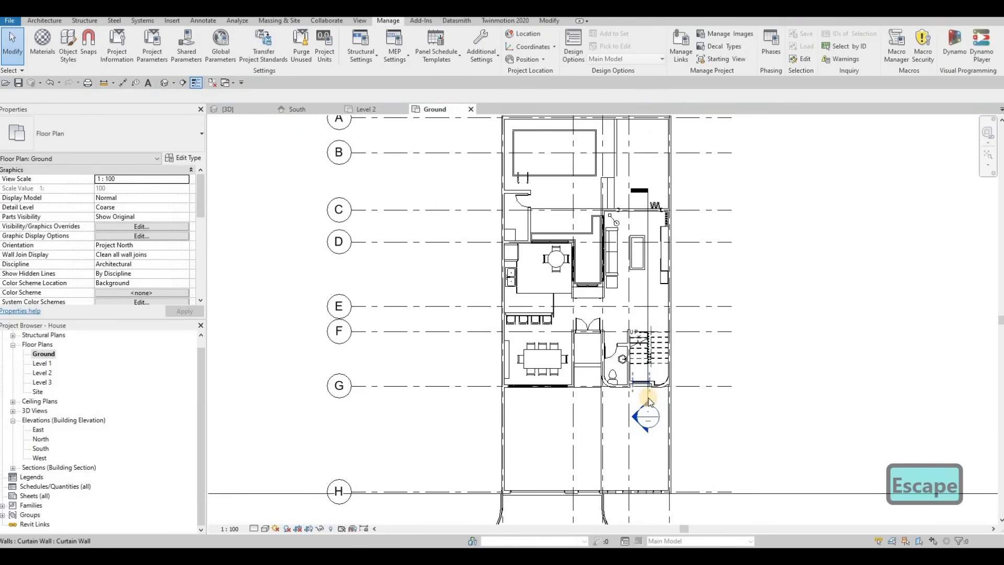
click(647, 404)
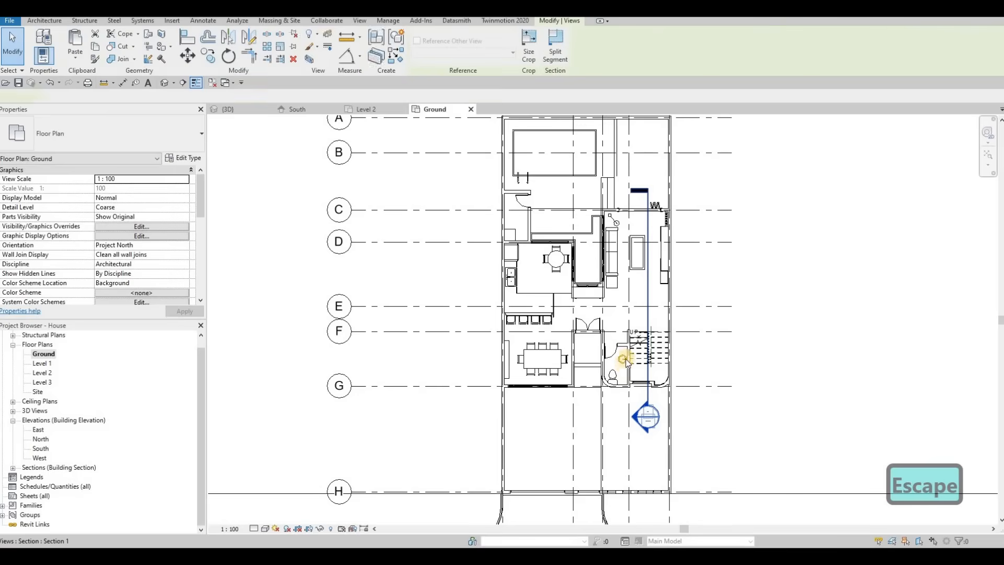
drag(632, 213, 632, 205)
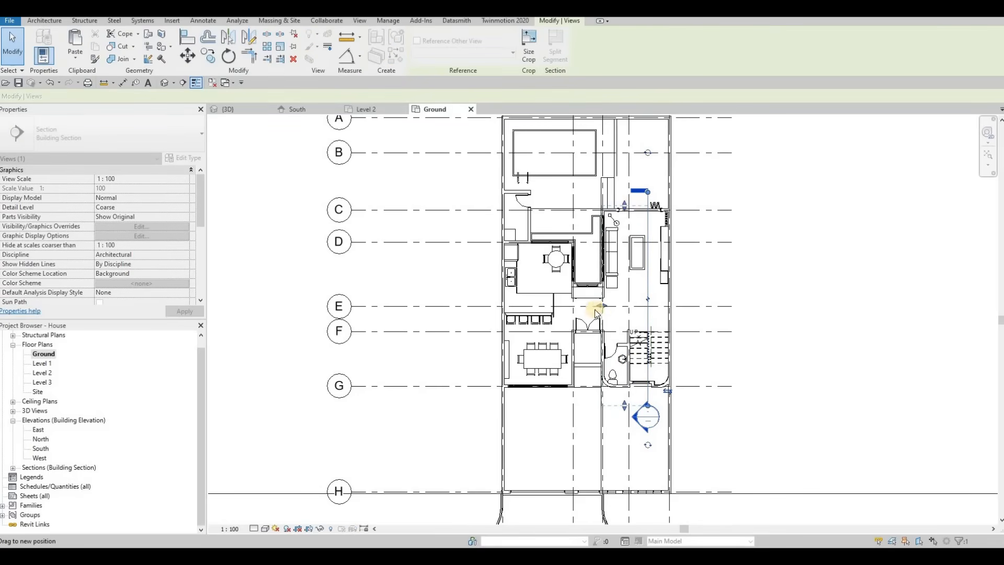
drag(595, 310, 614, 311)
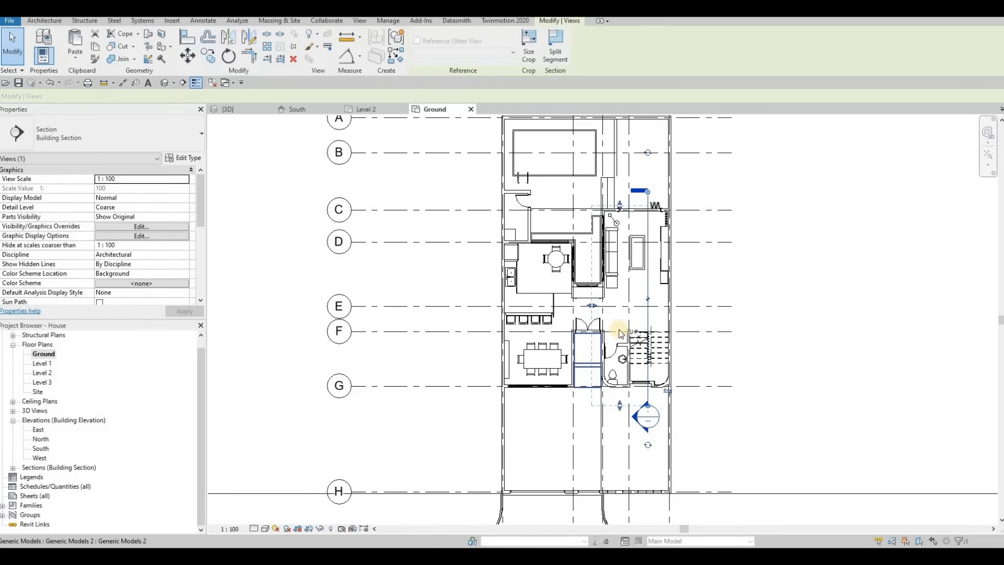
middle_drag(620, 330, 670, 335)
key(Escape)
Draw a new horizontal section across the house through the dining room and stairs.
click(182, 83)
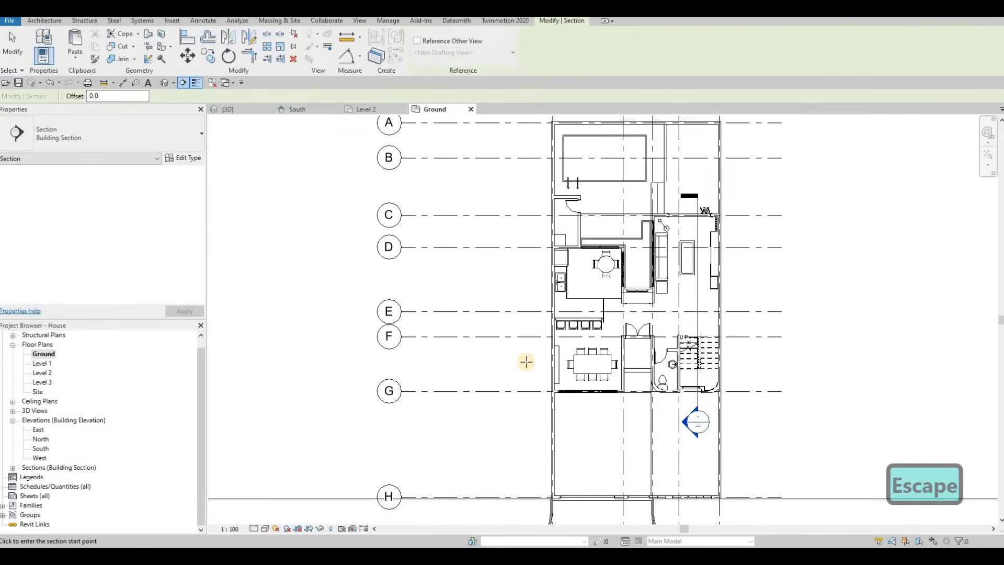
click(741, 358)
key(Escape)
key(Escape)
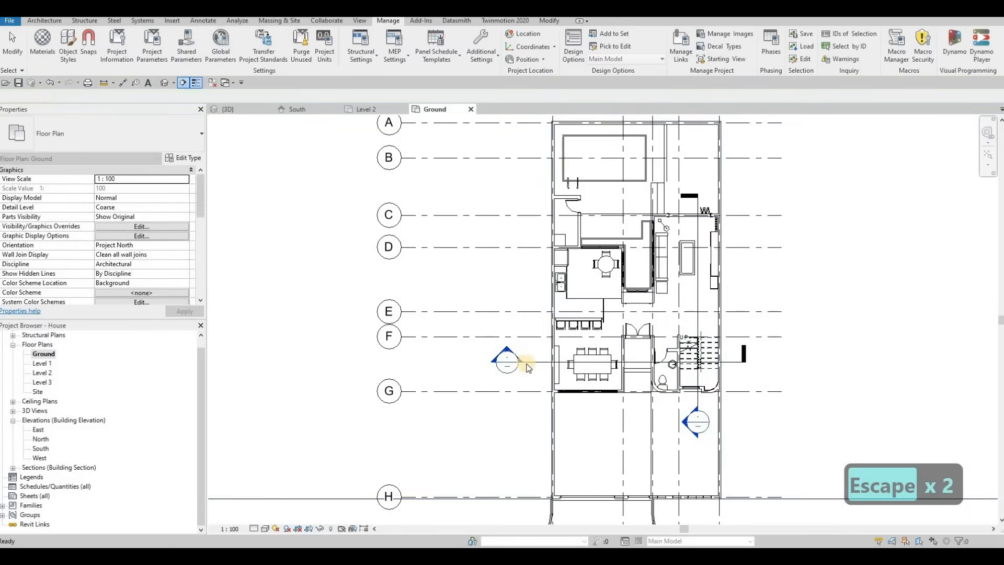
key(Escape)
Adjust the cross section's view extents in the Ground plan.
scroll(539, 349, down, 2)
click(530, 355)
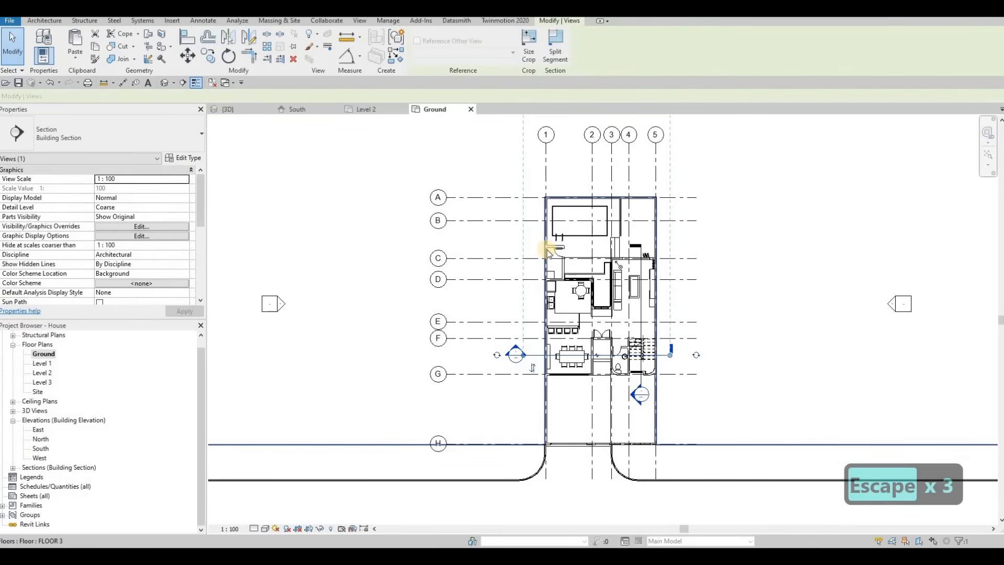
middle_drag(595, 273, 561, 343)
scroll(560, 343, down, 2)
middle_drag(565, 225, 565, 237)
scroll(564, 234, down, 2)
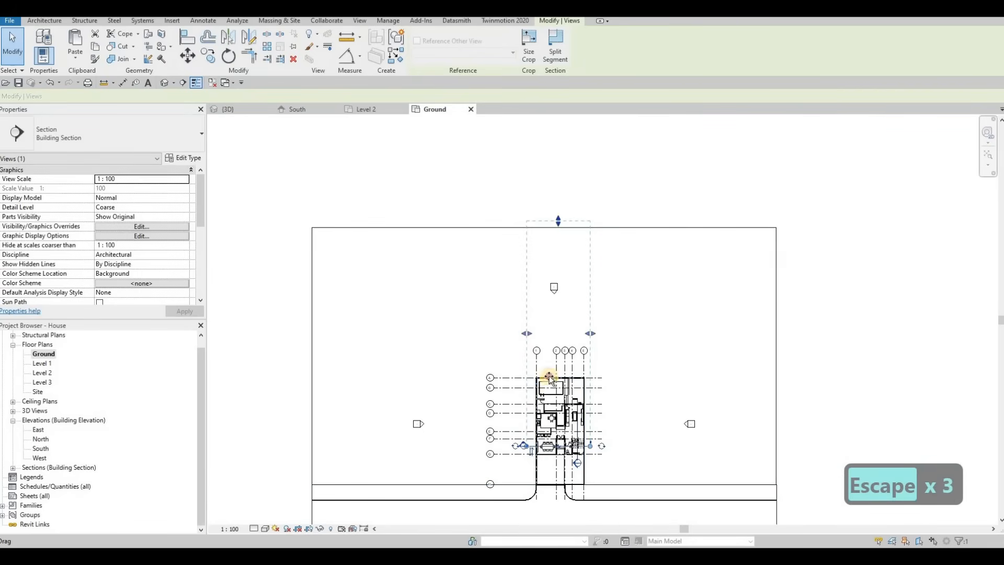
drag(549, 382, 549, 437)
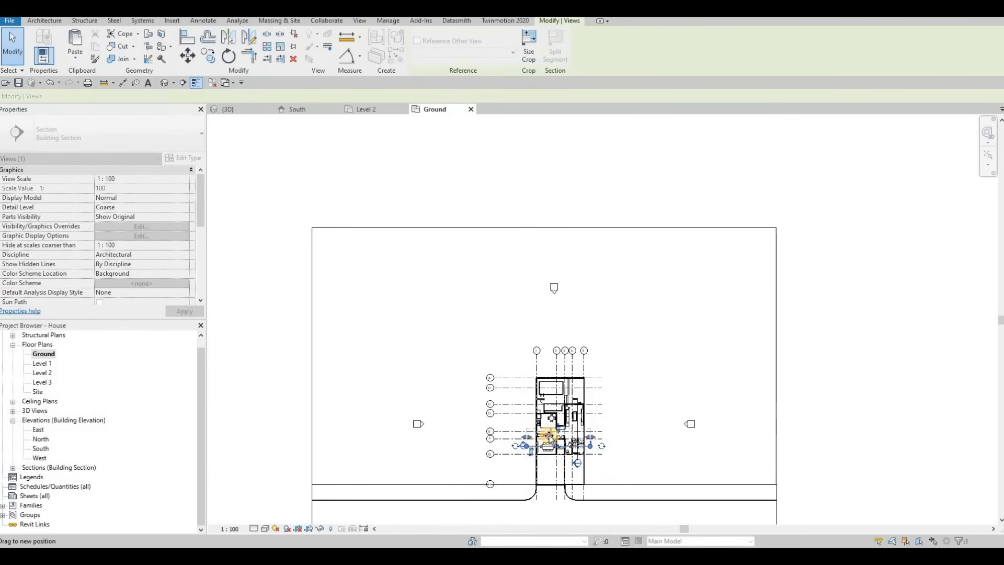
key(Escape)
middle_drag(528, 404, 498, 310)
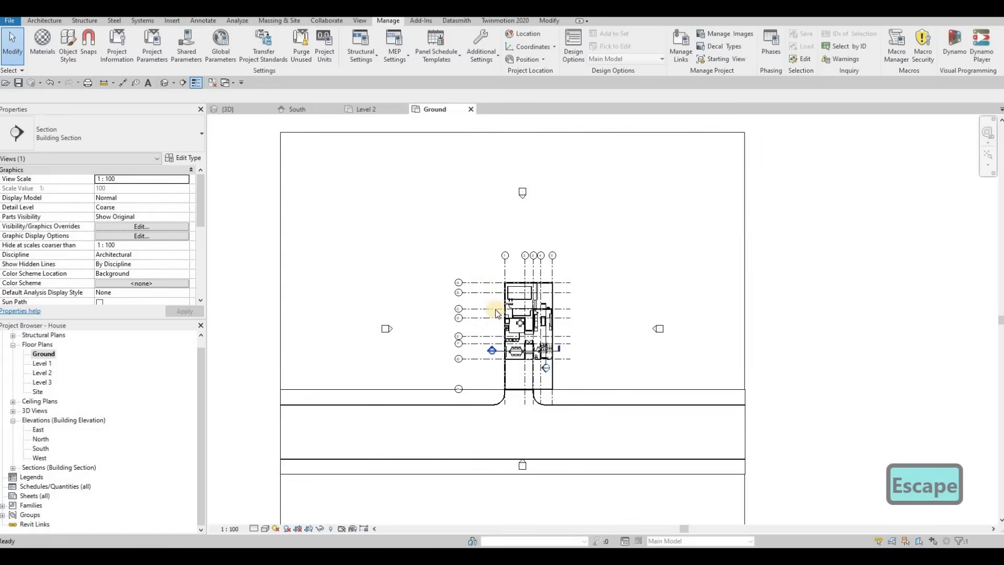
scroll(500, 329, up, 4)
scroll(471, 245, down, 3)
scroll(454, 169, down, 2)
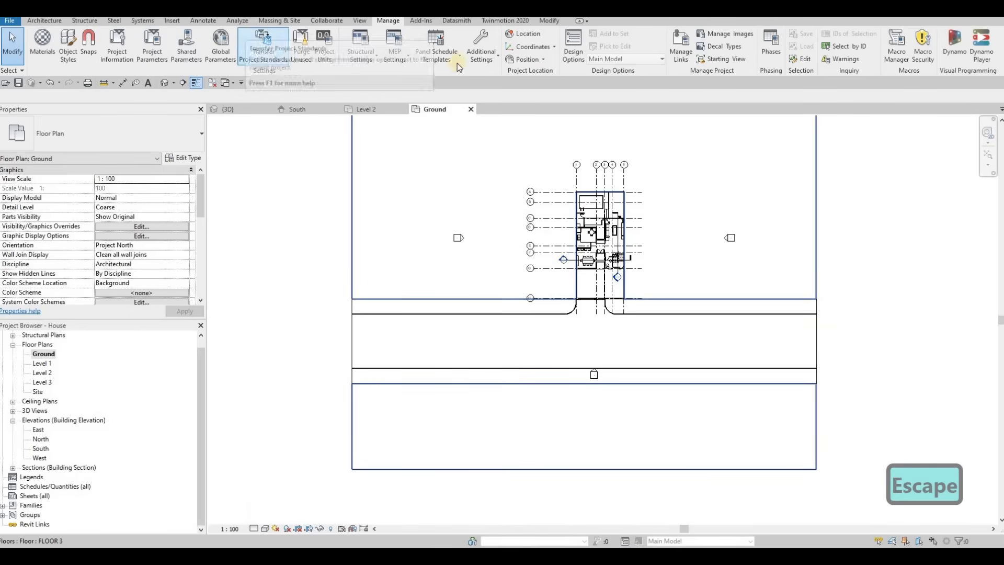
Create a camera view with the eye on the street in front of the house, aimed at the house.
click(174, 85)
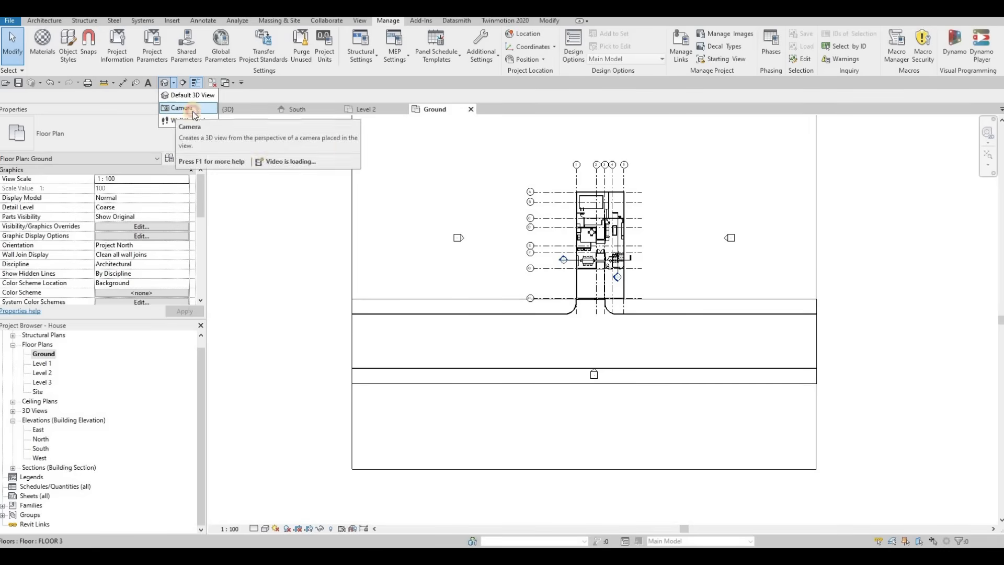
click(178, 108)
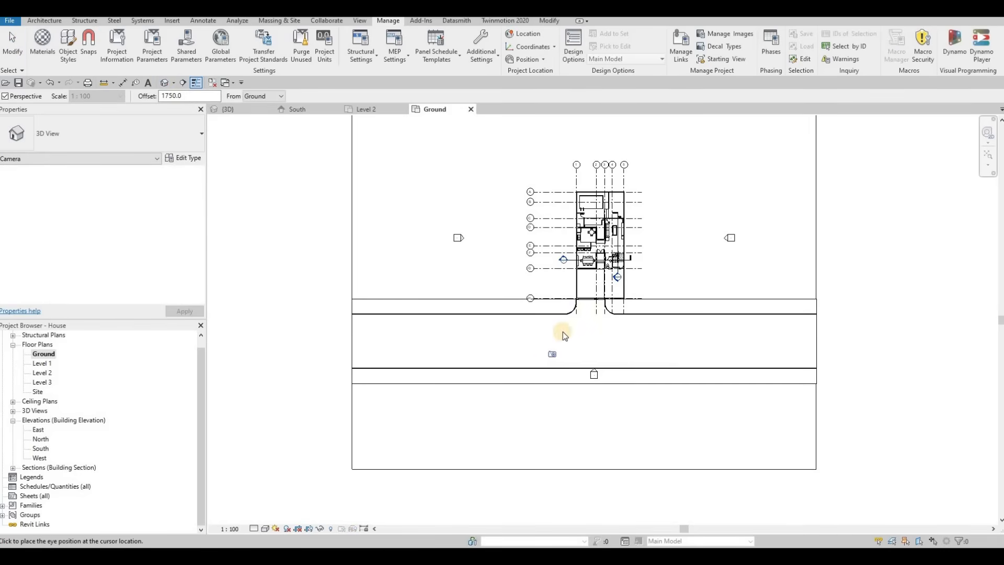
click(563, 331)
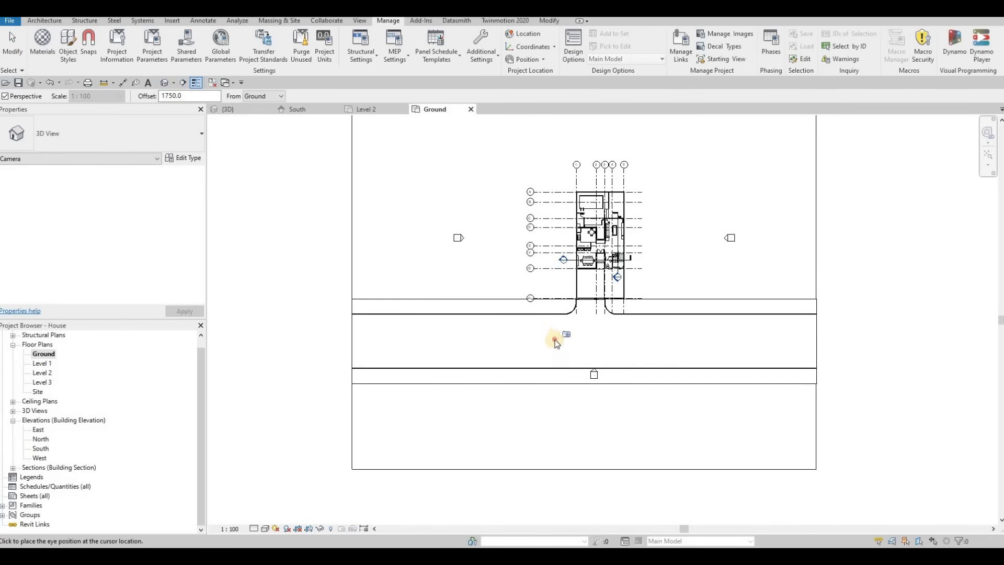
click(630, 170)
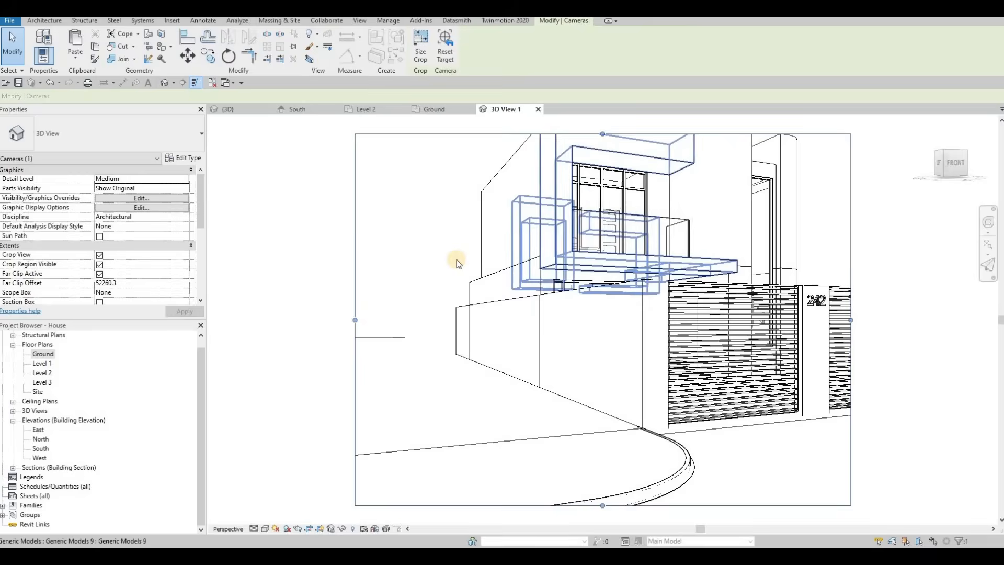
scroll(456, 263, down, 5)
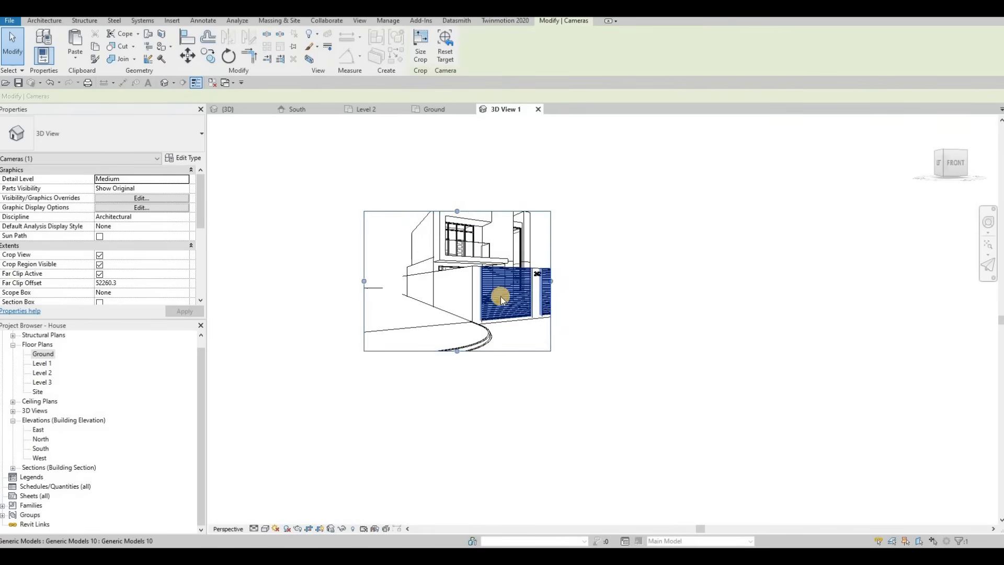
shift+middle_drag(500, 296, 451, 295)
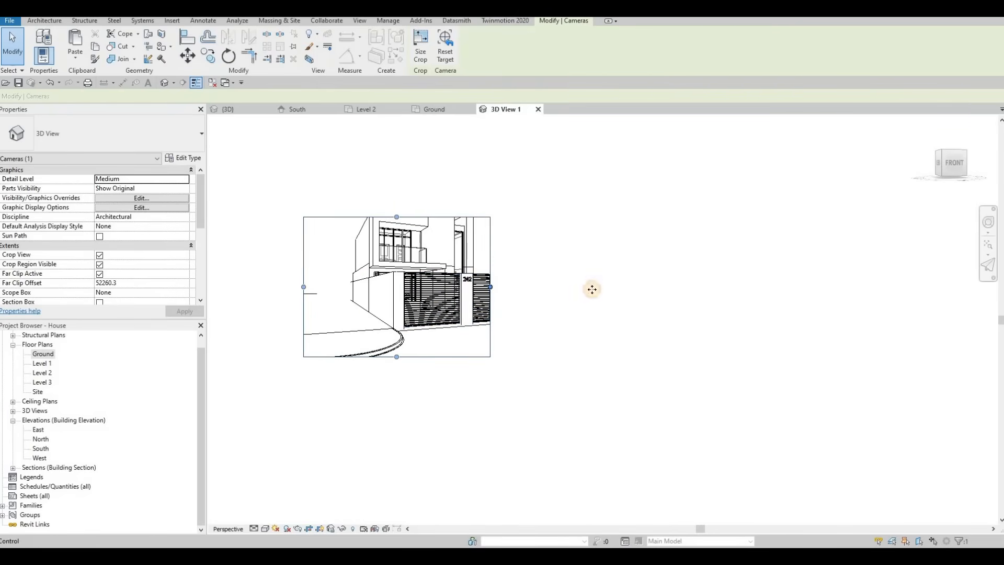
Resize and shift the camera view's crop region to widen the framing of the house and gate.
drag(592, 290, 592, 289)
drag(448, 217, 447, 187)
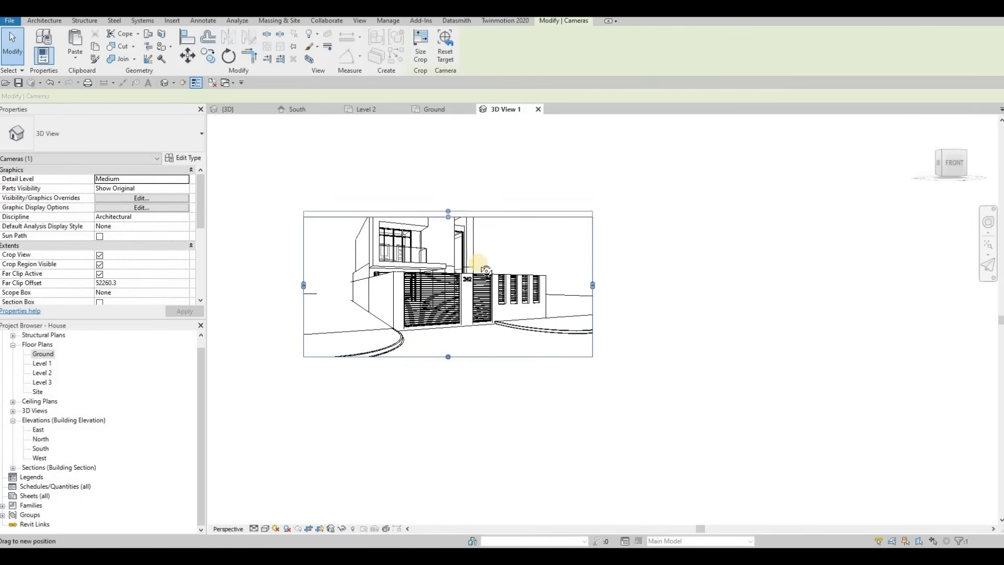
shift+middle_drag(485, 271, 549, 283)
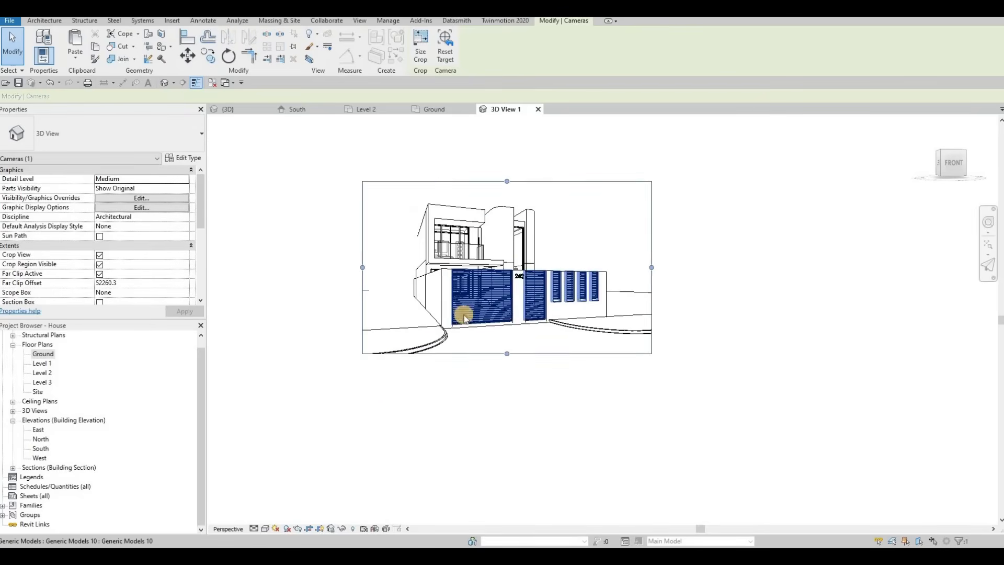
scroll(511, 269, up, 2)
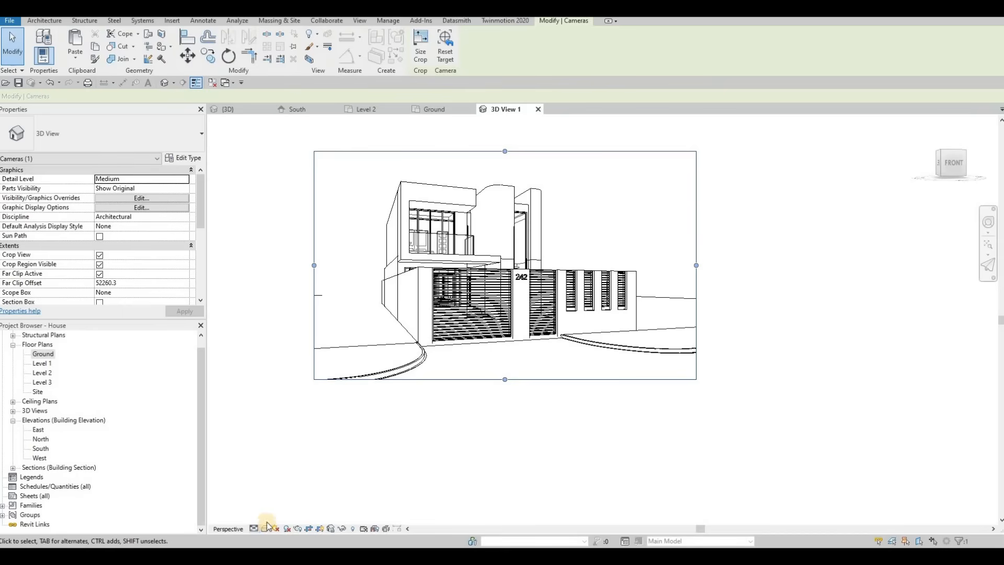
Set the camera view's visual style to Realistic.
click(265, 529)
click(268, 517)
click(265, 529)
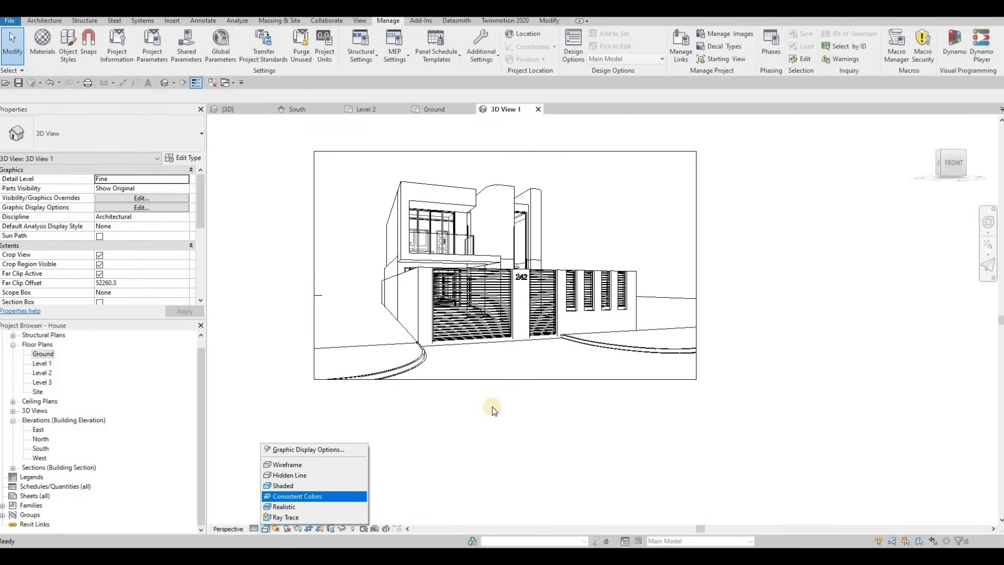
click(296, 496)
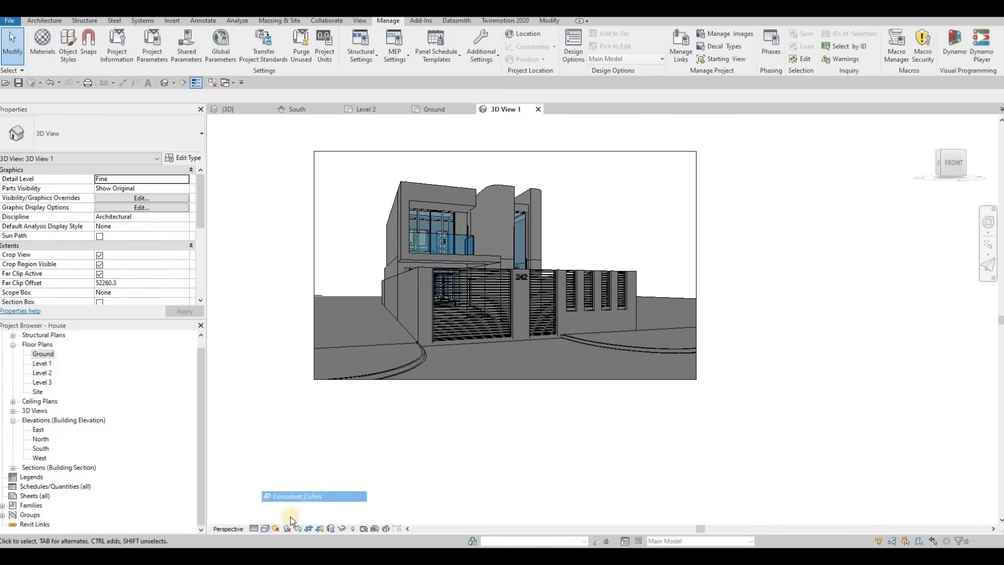
click(265, 529)
click(282, 486)
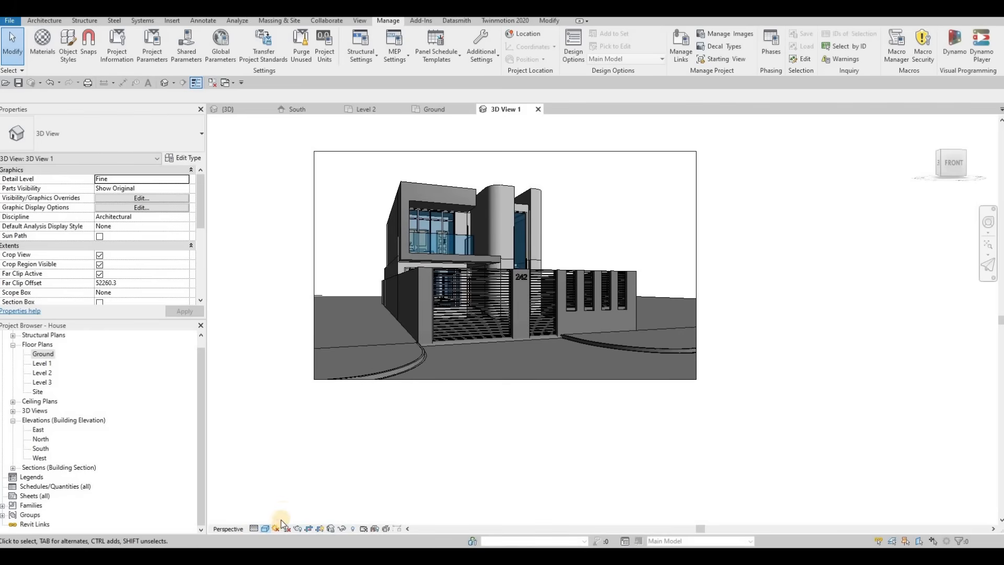
click(265, 528)
click(285, 511)
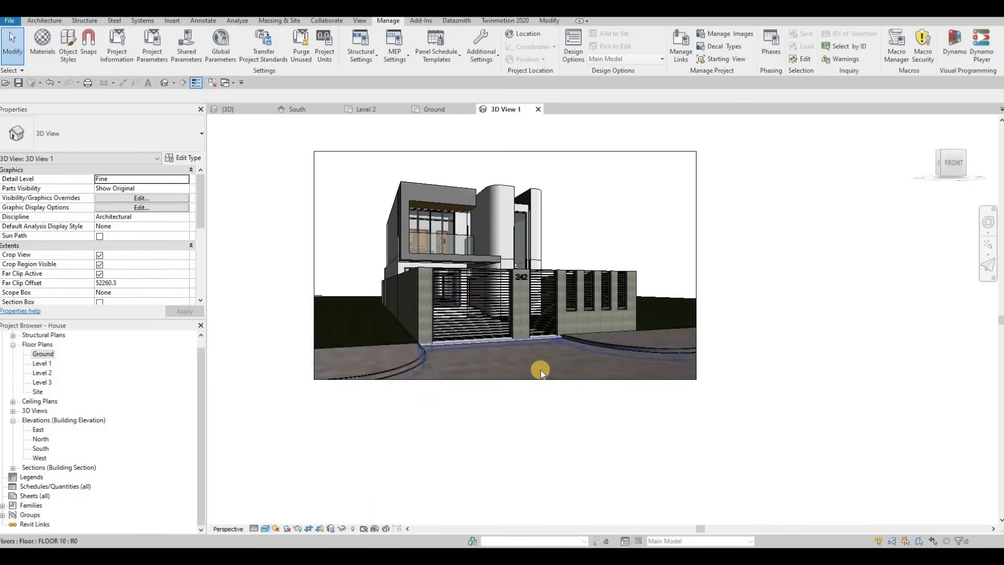
Adjust the camera view's crop region edges to frame the house more tightly.
middle_drag(541, 374, 574, 382)
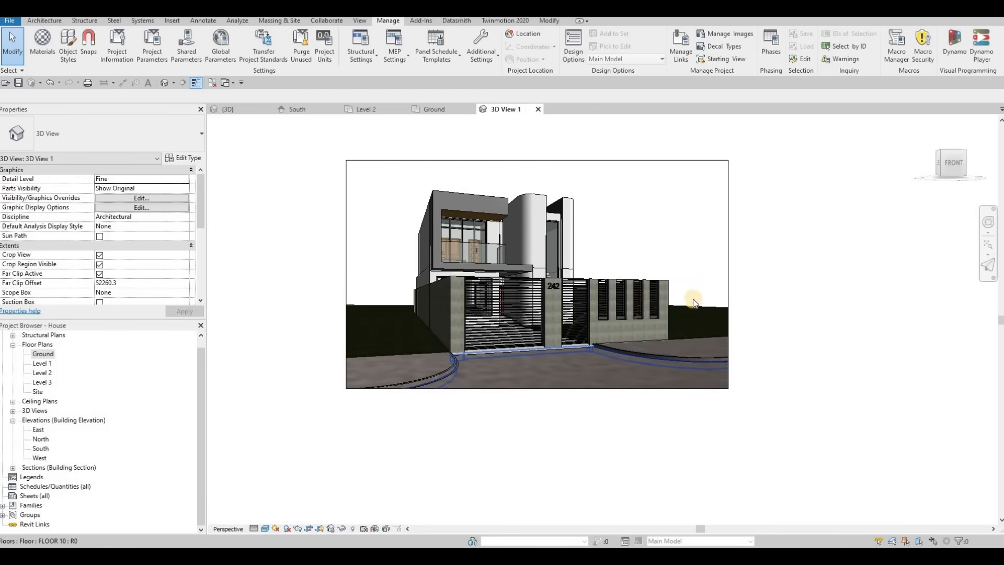
click(727, 277)
drag(728, 274, 703, 278)
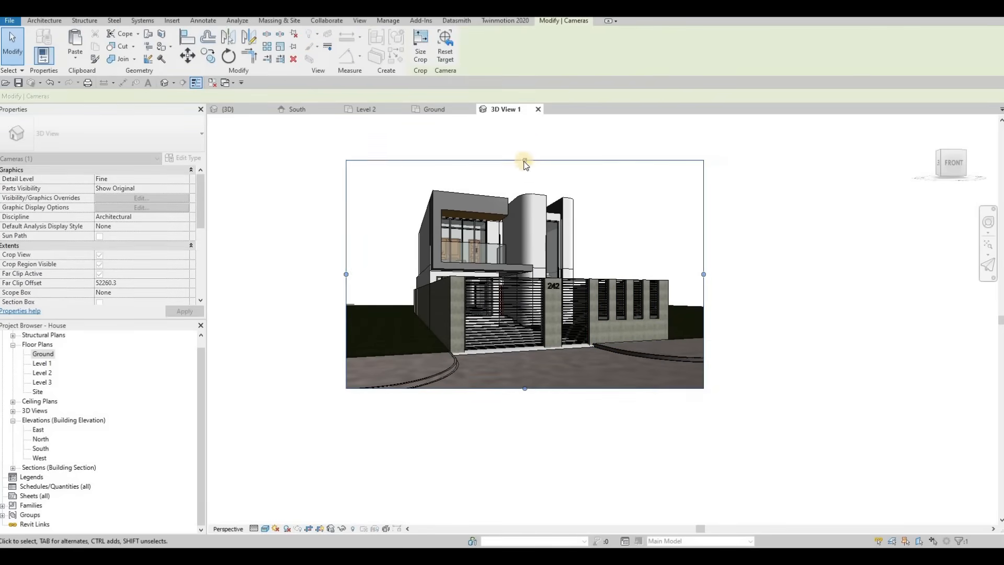
drag(525, 140, 526, 136)
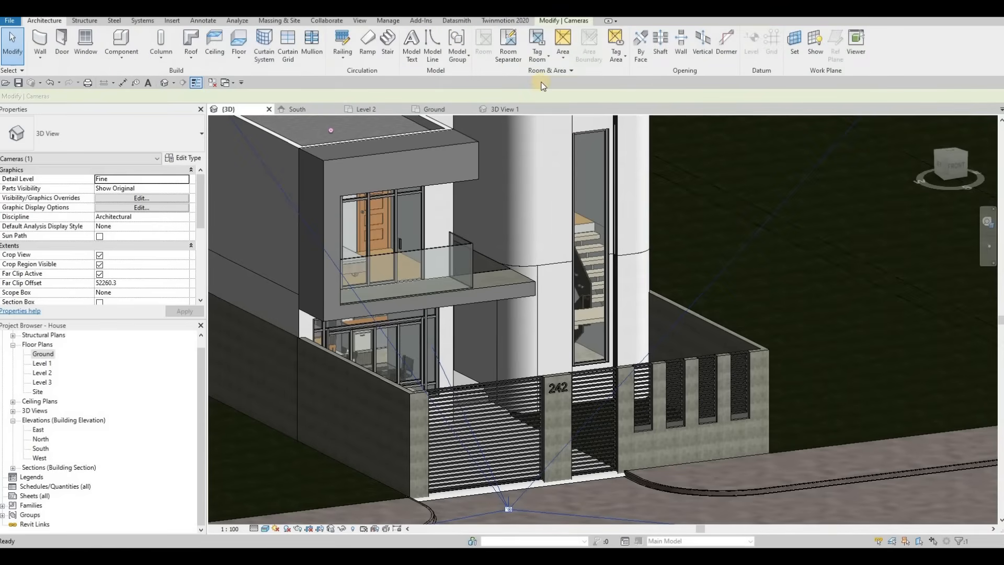
Set 3D View 1 as the project's starting view.
click(387, 21)
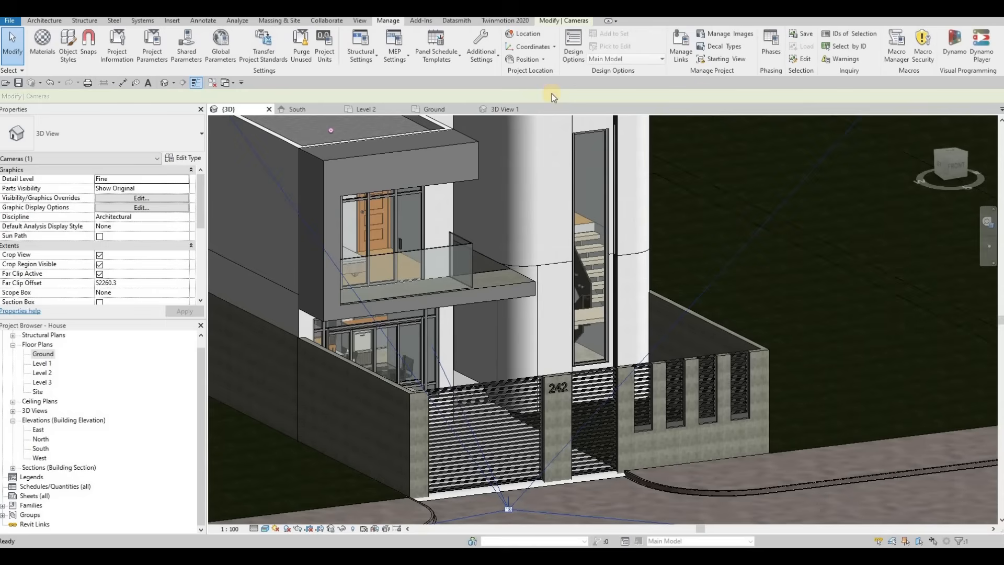
click(739, 61)
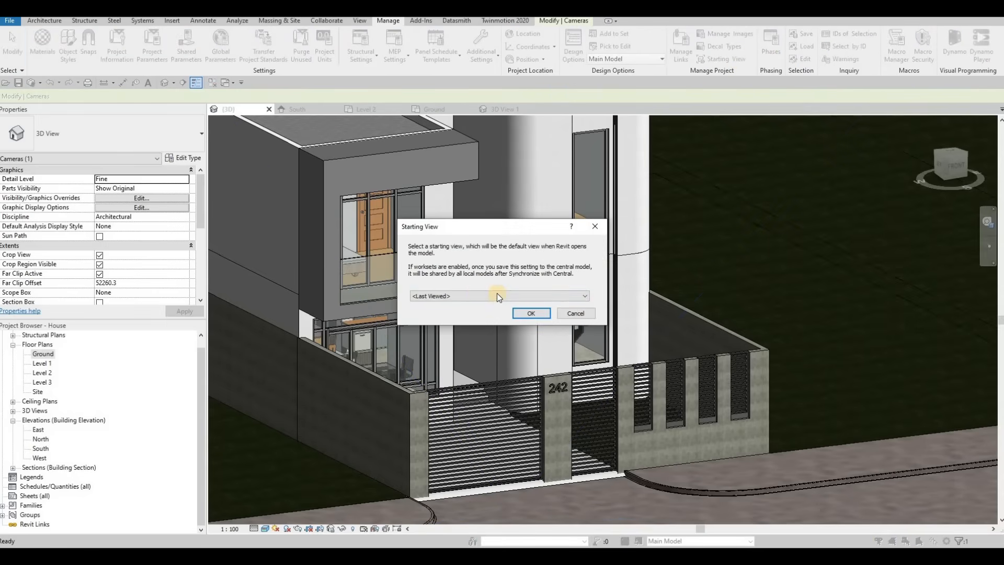
click(497, 296)
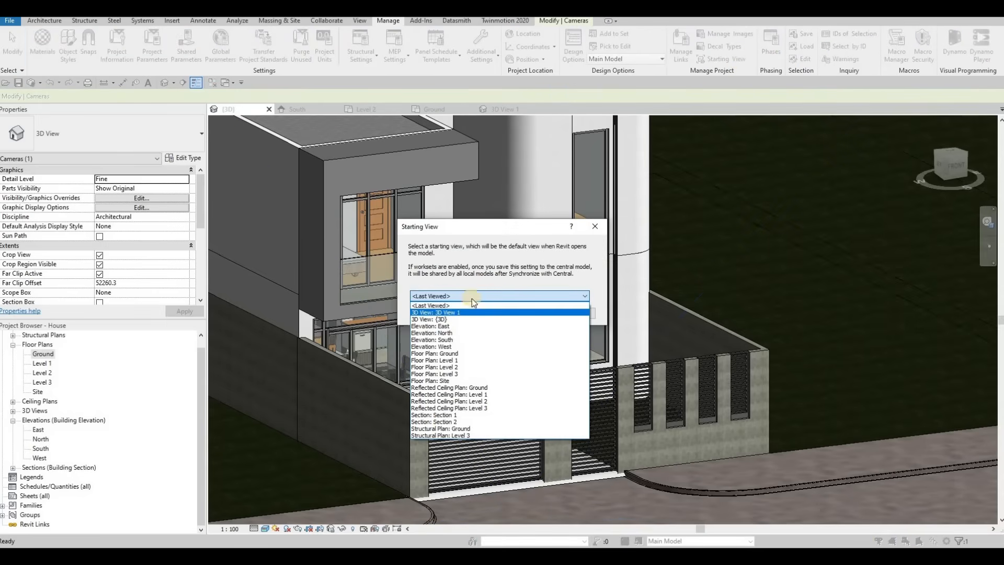
click(473, 307)
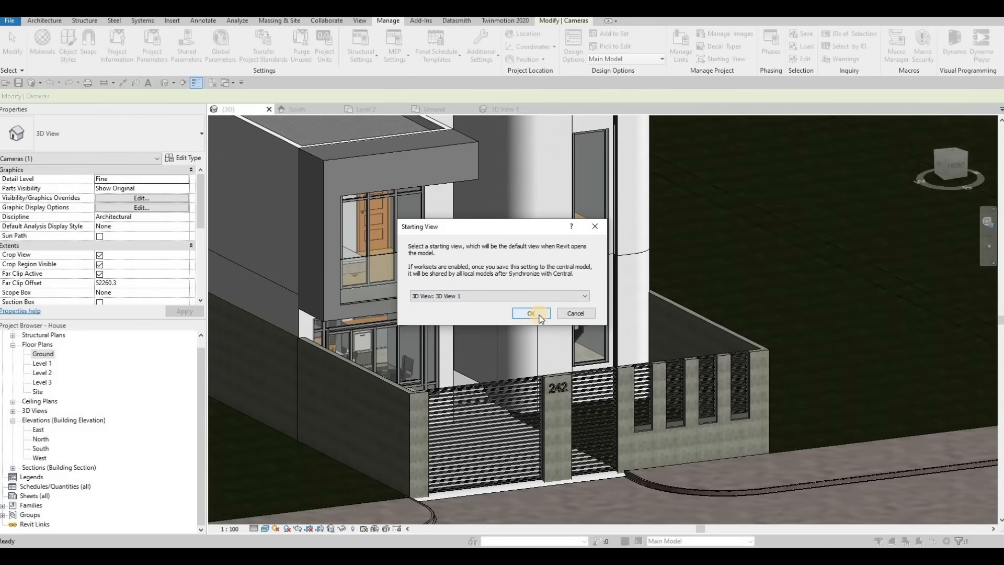
click(538, 315)
Inspect the house in the camera view, selecting a wall to check it.
shift+middle_drag(501, 141, 610, 267)
click(505, 110)
scroll(506, 339, up, 2)
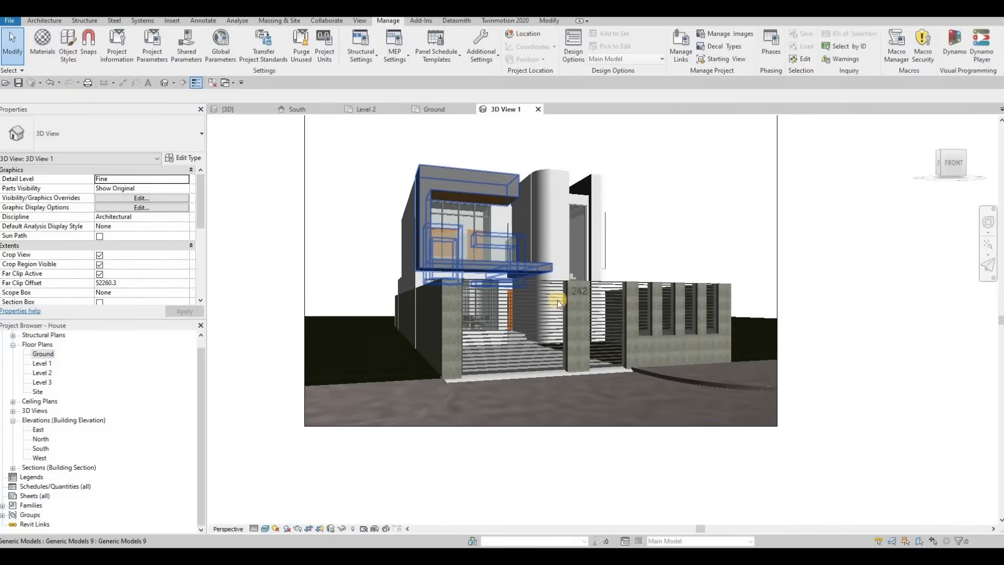
scroll(560, 301, down, 1)
middle_drag(560, 301, 568, 360)
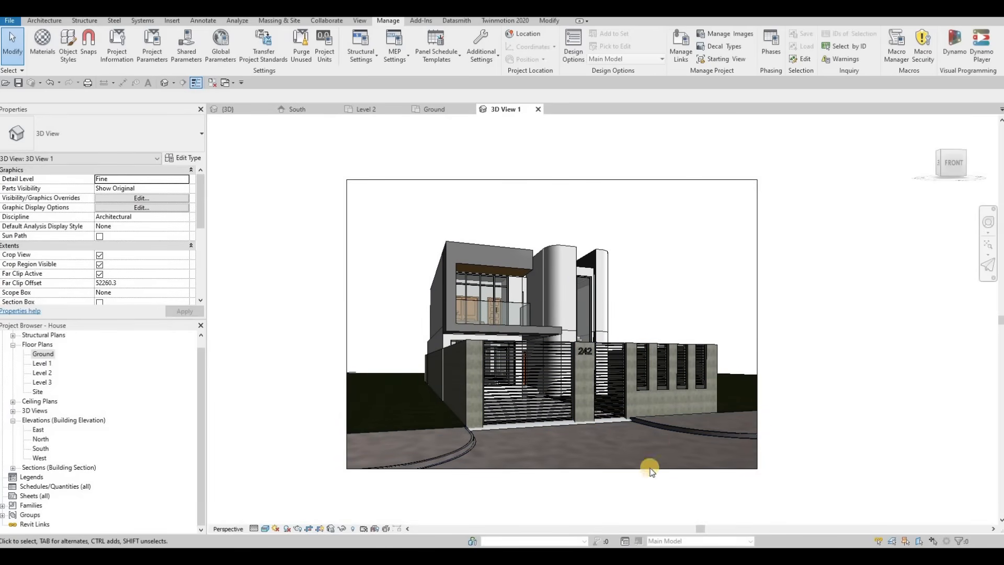
click(534, 348)
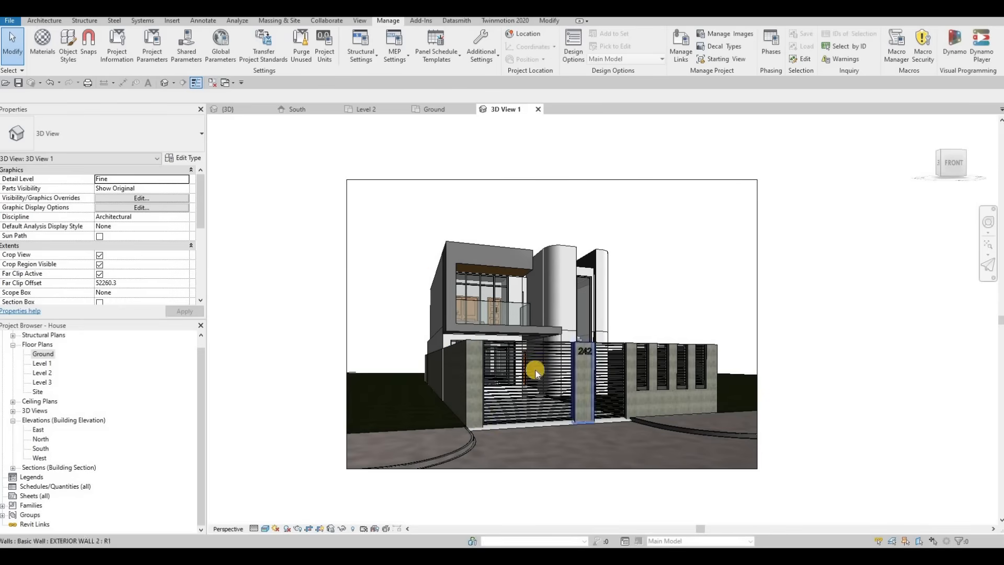
key(Escape)
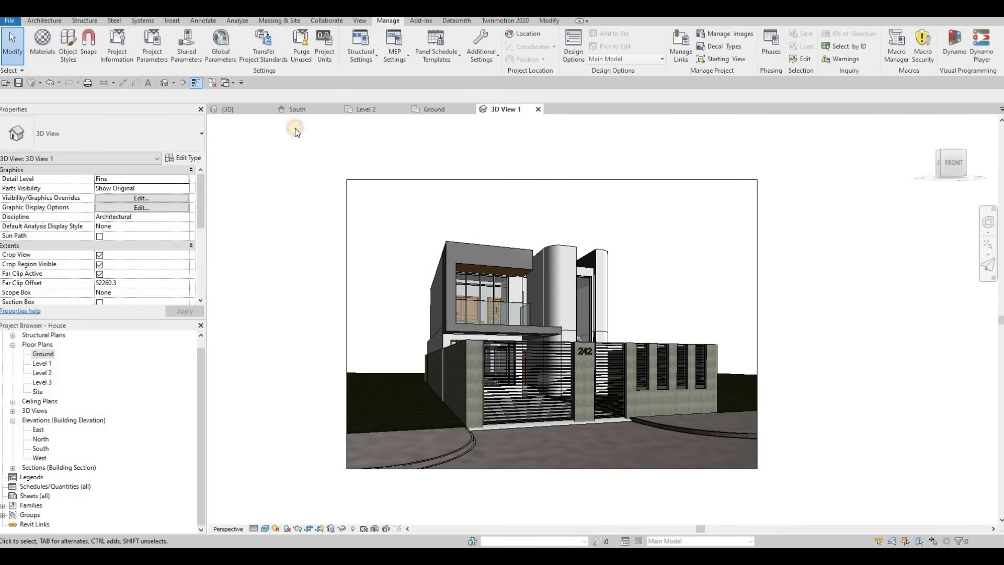
Open the balcony's in-place generic model in the {3D} view for editing and finish the model.
click(233, 110)
shift+middle_drag(560, 302, 413, 305)
scroll(444, 309, up, 5)
shift+middle_drag(452, 263, 424, 203)
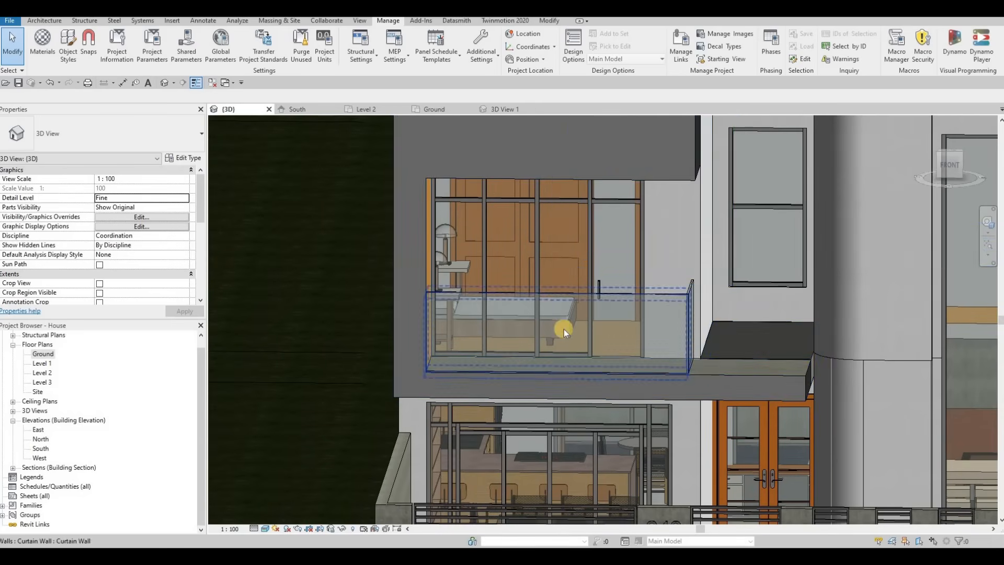
shift+middle_drag(511, 352, 858, 366)
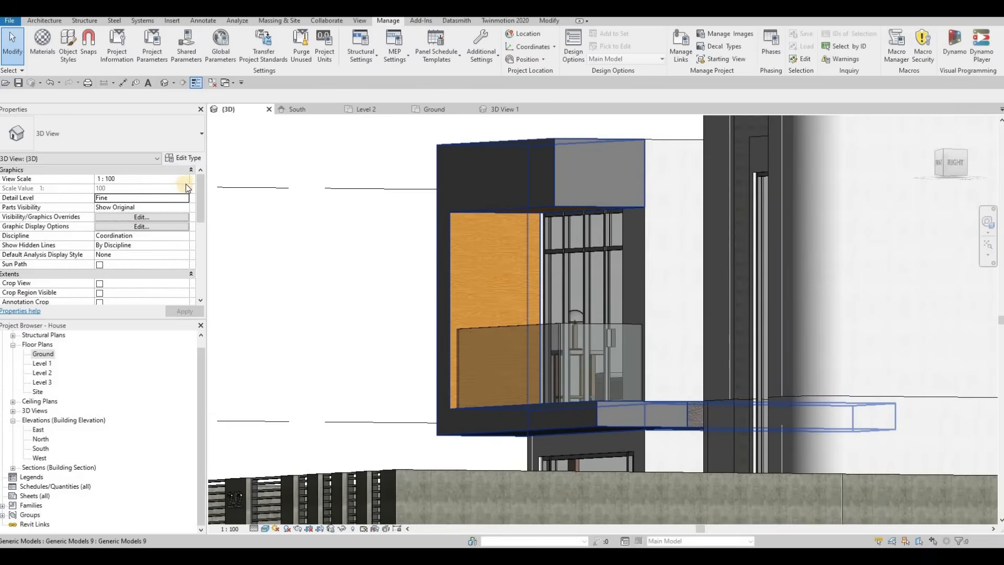
click(193, 157)
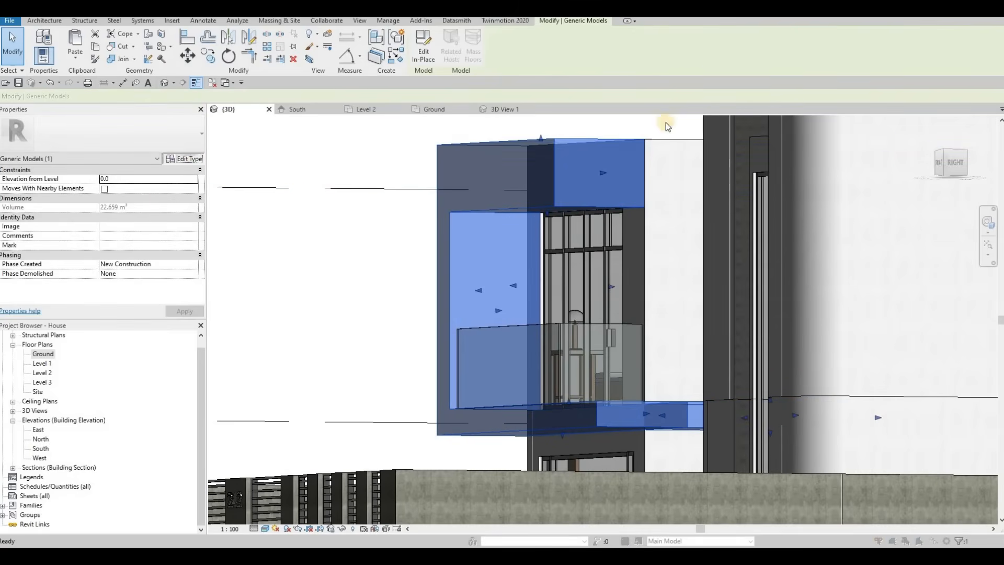
key(Escape)
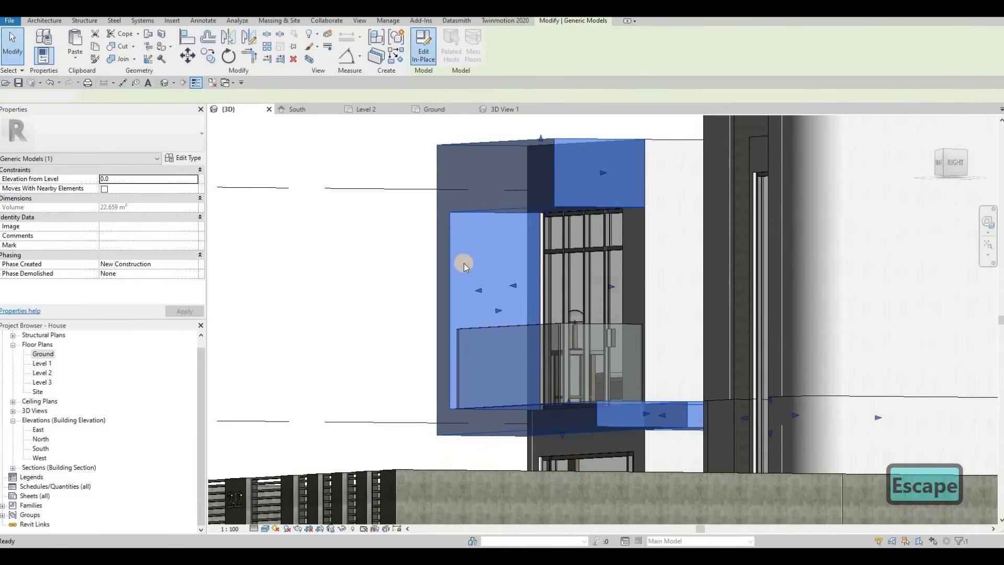
double_click(463, 262)
click(485, 268)
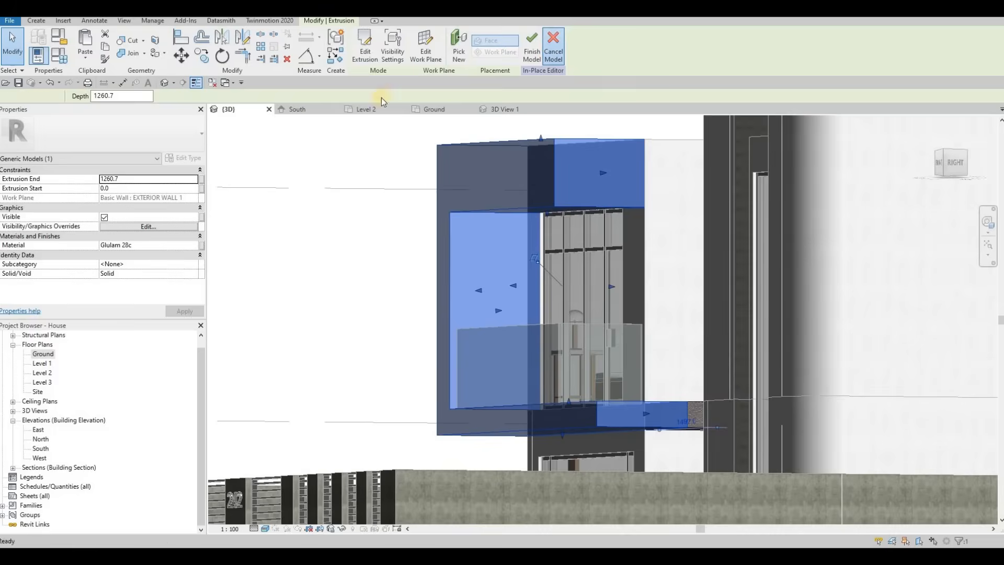
click(532, 47)
key(Escape)
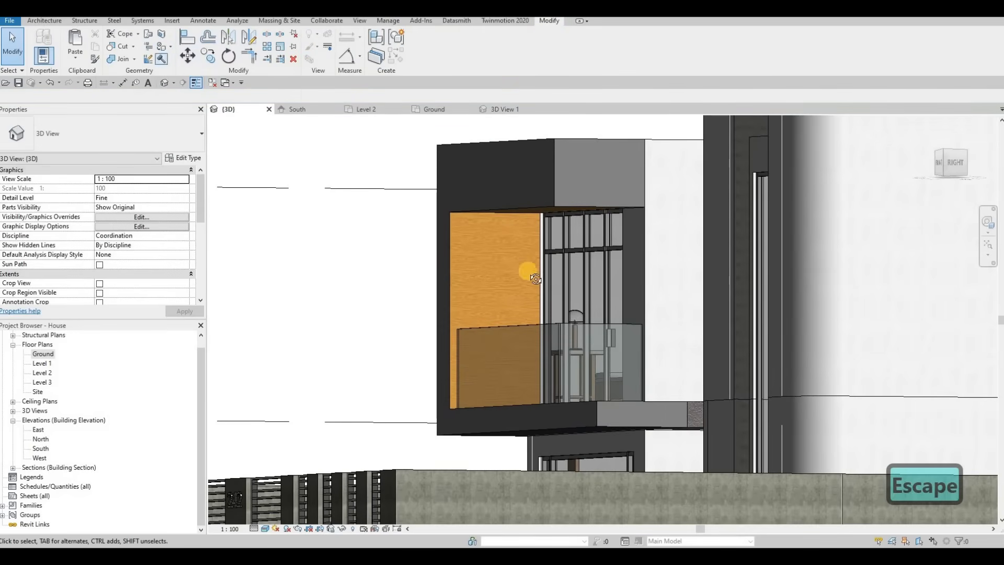
Select the balcony slab's in-place generic model and start editing it in place.
shift+middle_drag(553, 284, 374, 419)
scroll(374, 419, up, 3)
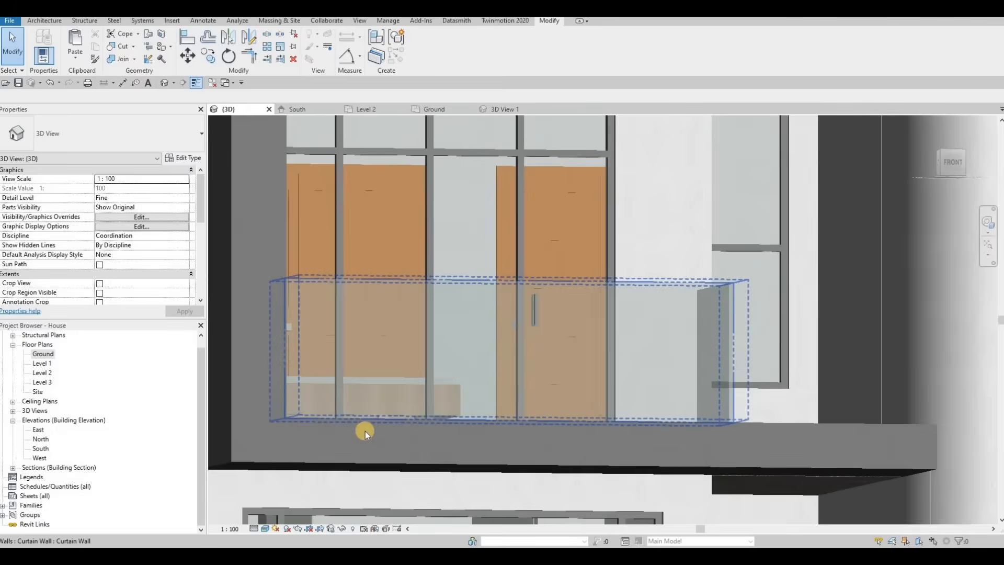
click(365, 431)
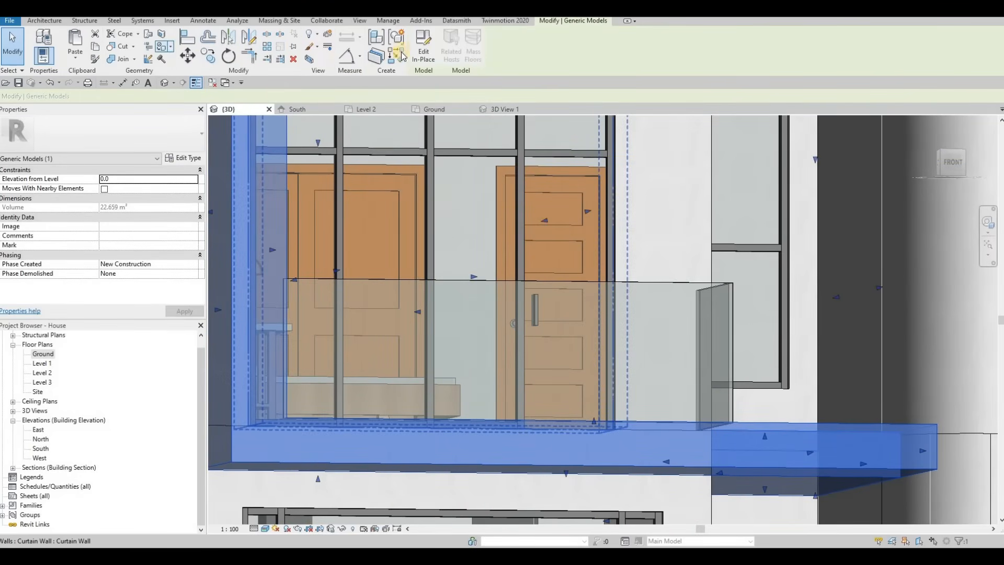
click(424, 46)
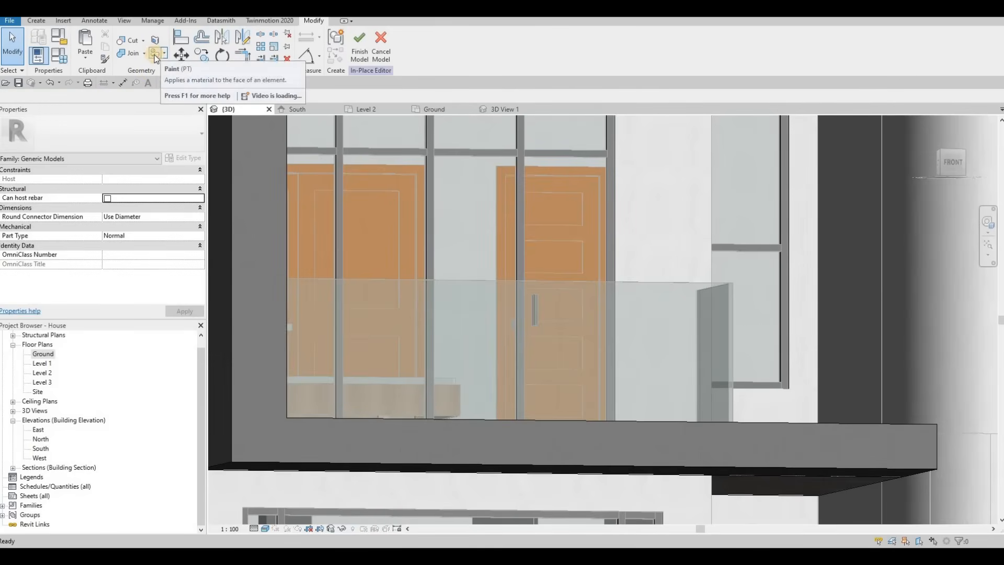
Try to find a glulam material for the Paint tool by searching the material browser for gulam.
click(155, 54)
scroll(168, 210, down, 3)
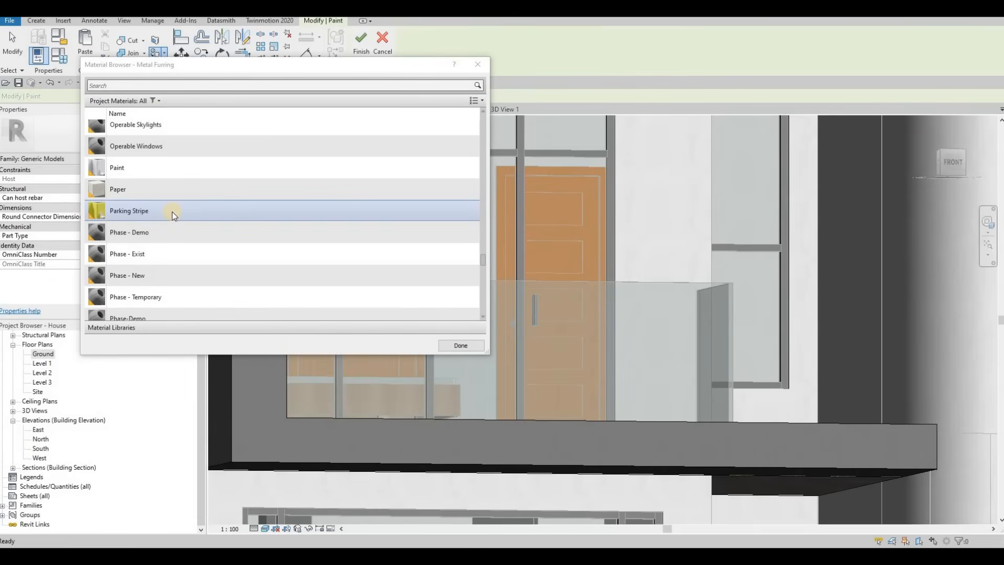
key(Escape)
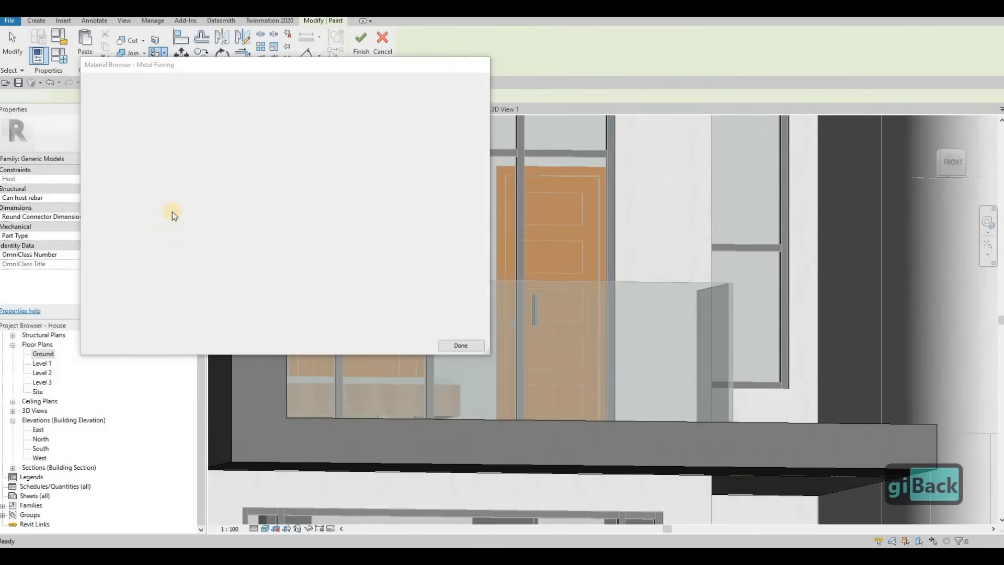
key(a)
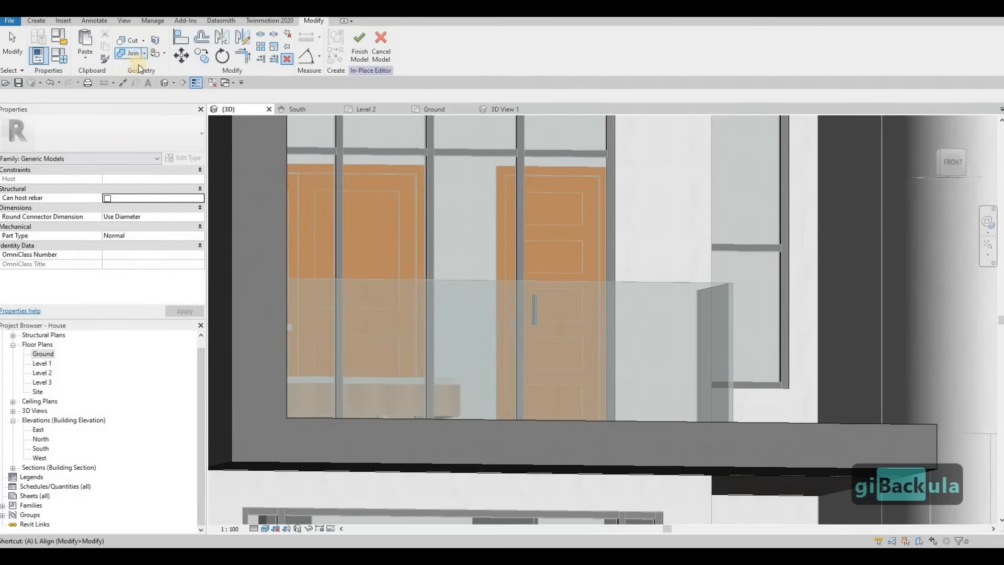
click(154, 53)
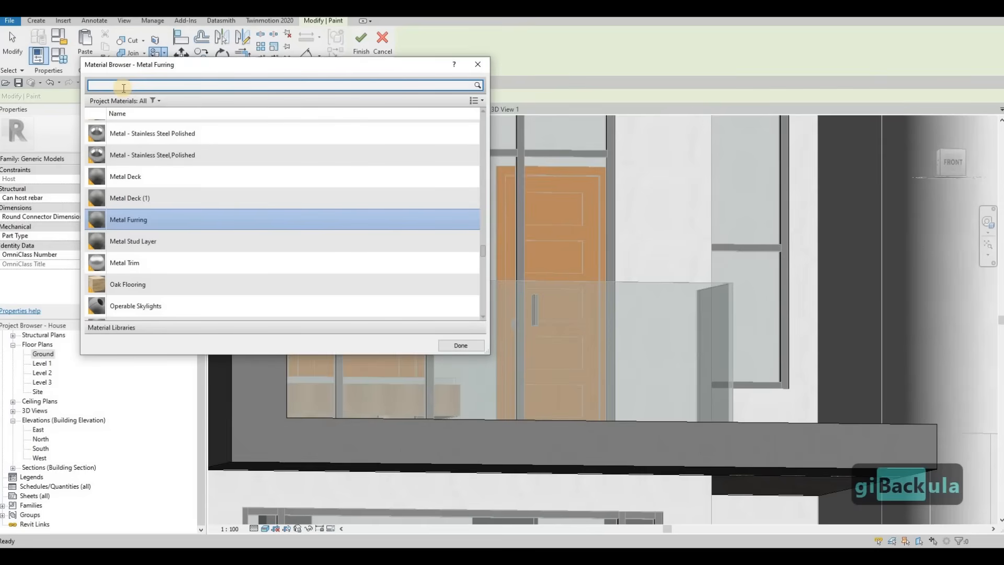
text(gula)
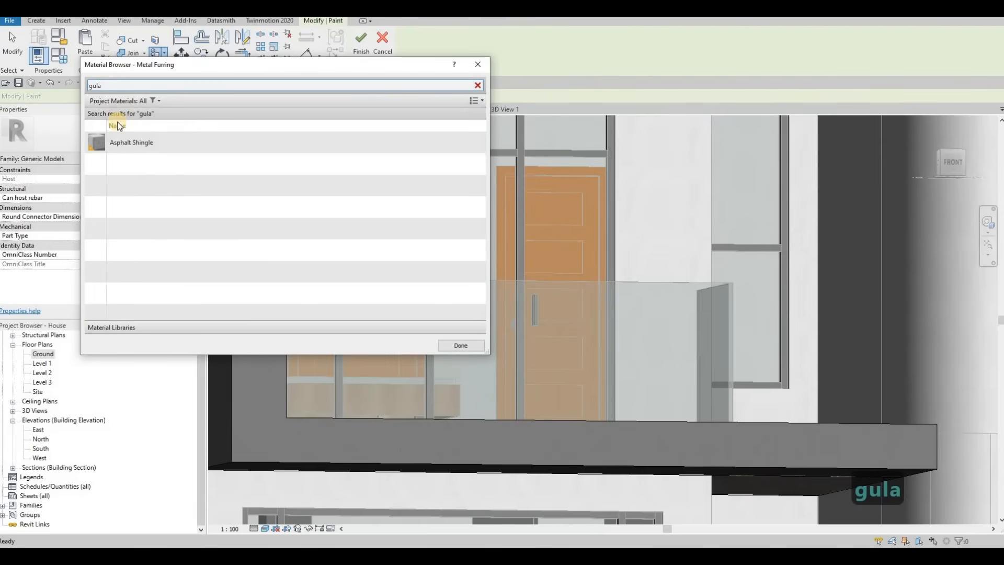
text(m)
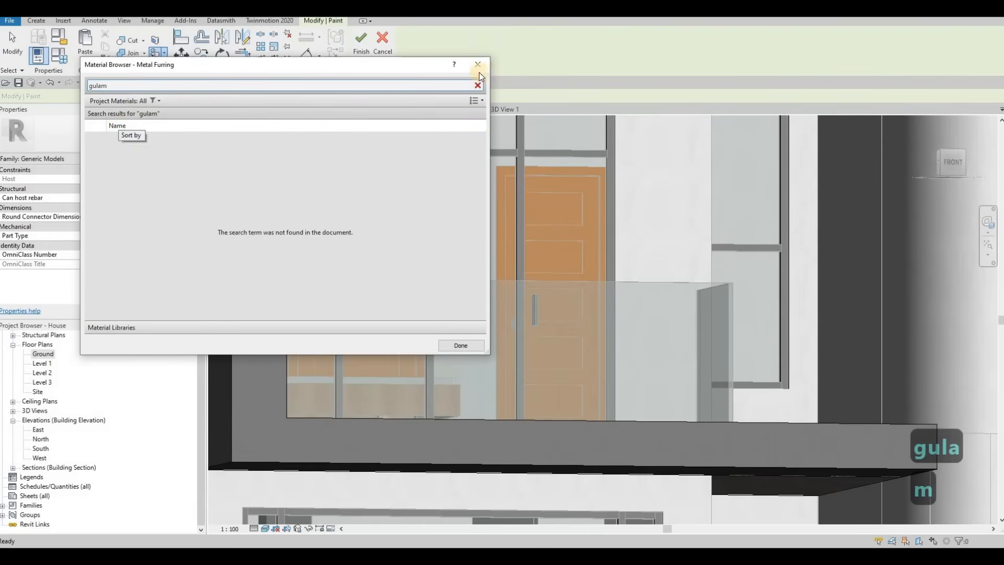
key(Escape)
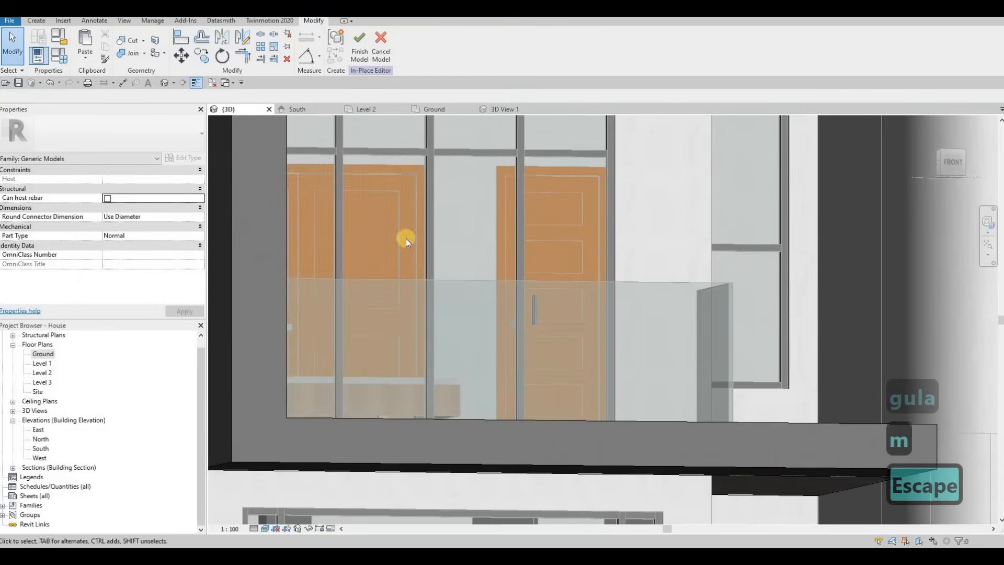
key(Escape)
Start the Paint tool on the balcony slab and pick the Steel, Polished material.
middle_drag(515, 318, 435, 260)
scroll(413, 292, down, 1)
middle_drag(401, 304, 410, 256)
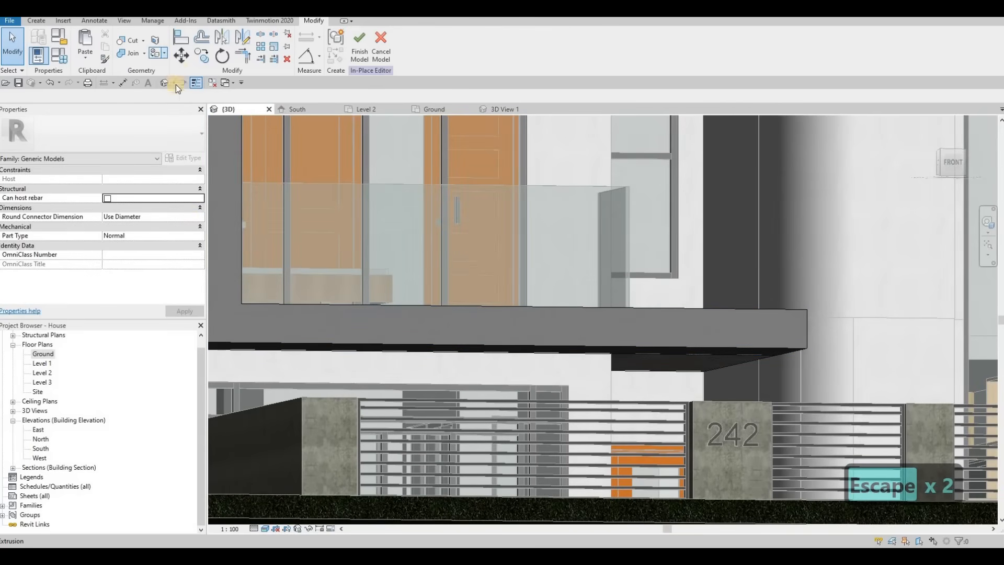
click(163, 53)
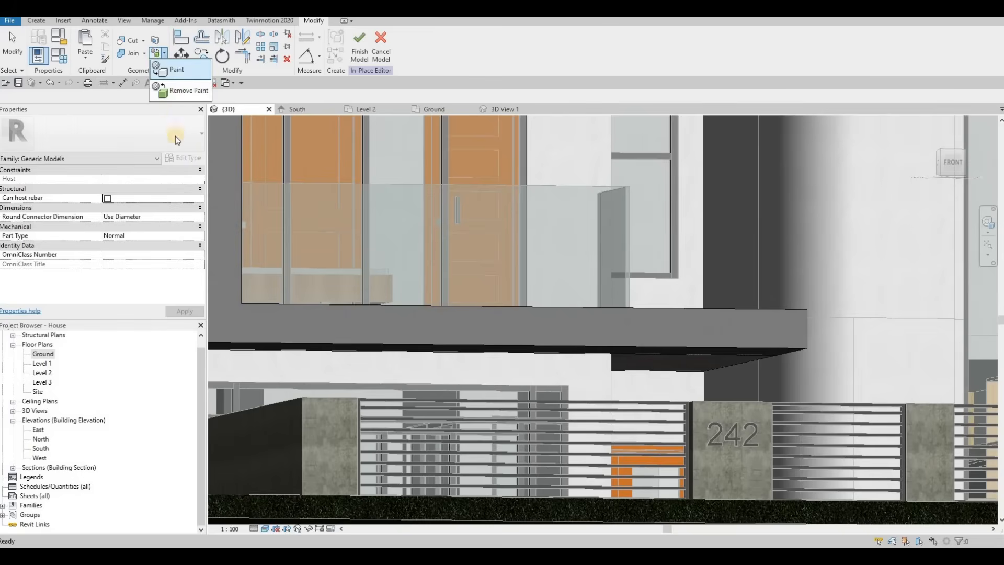
click(176, 69)
scroll(158, 250, down, 15)
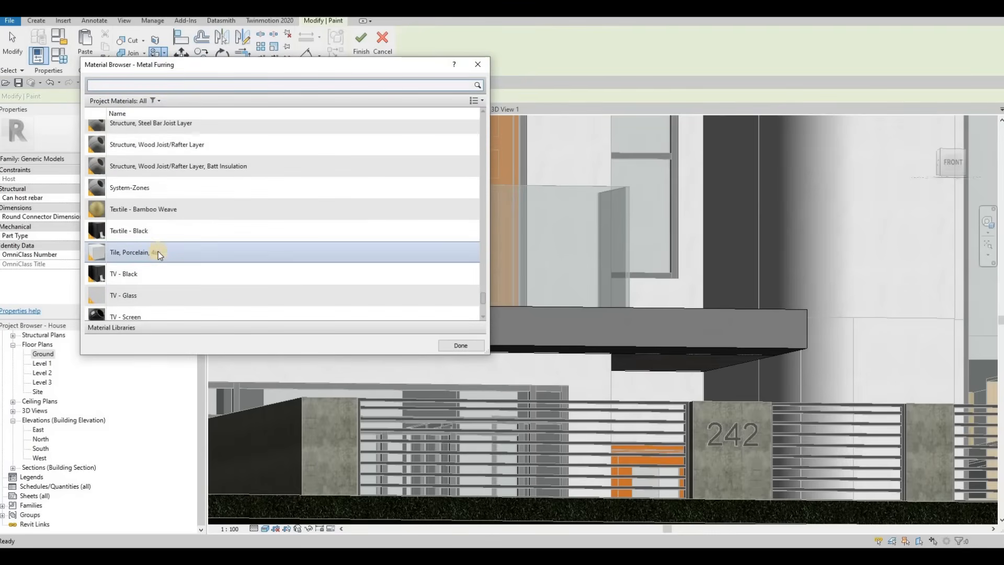
scroll(158, 251, down, 3)
scroll(161, 258, up, 8)
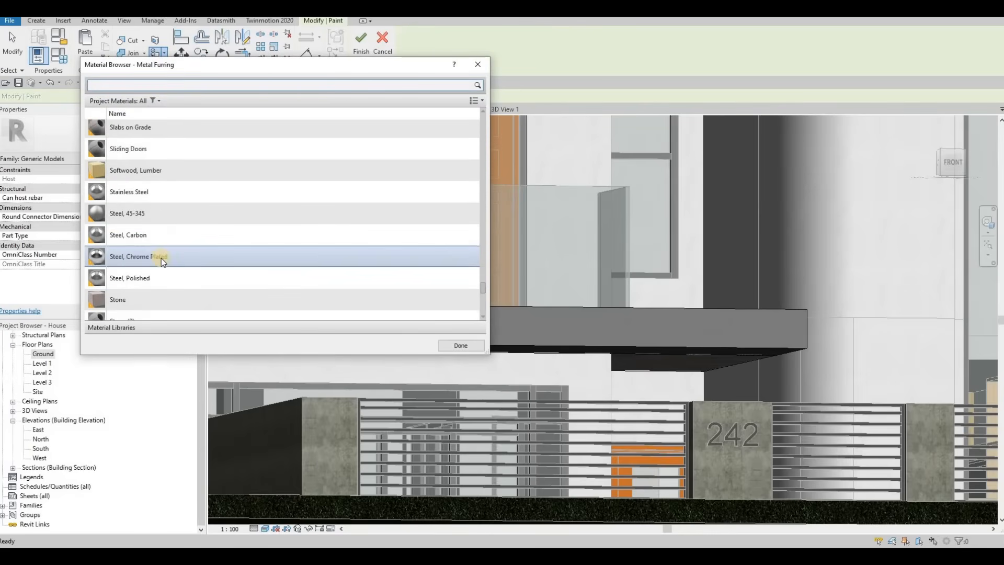
scroll(159, 256, down, 2)
click(162, 243)
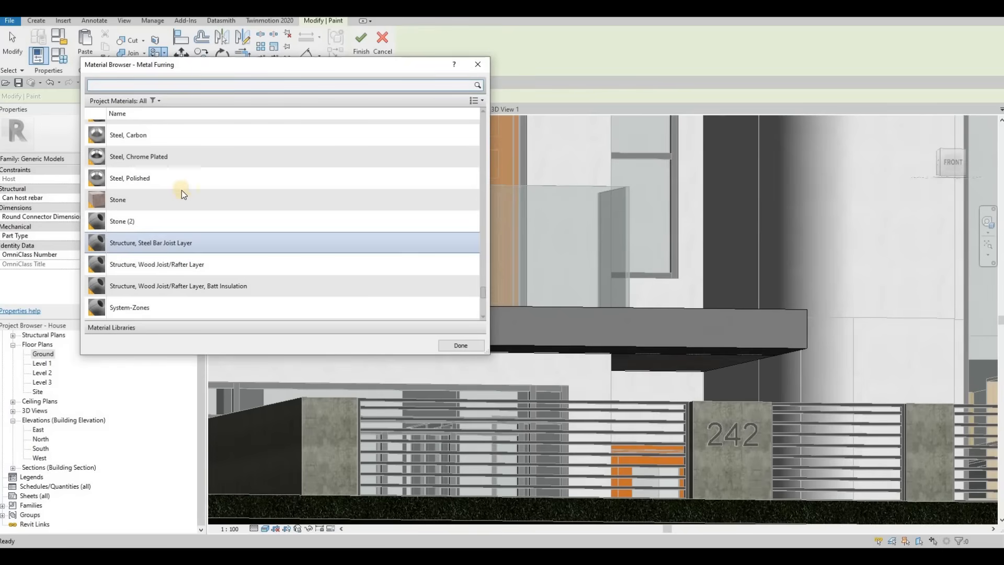
click(187, 177)
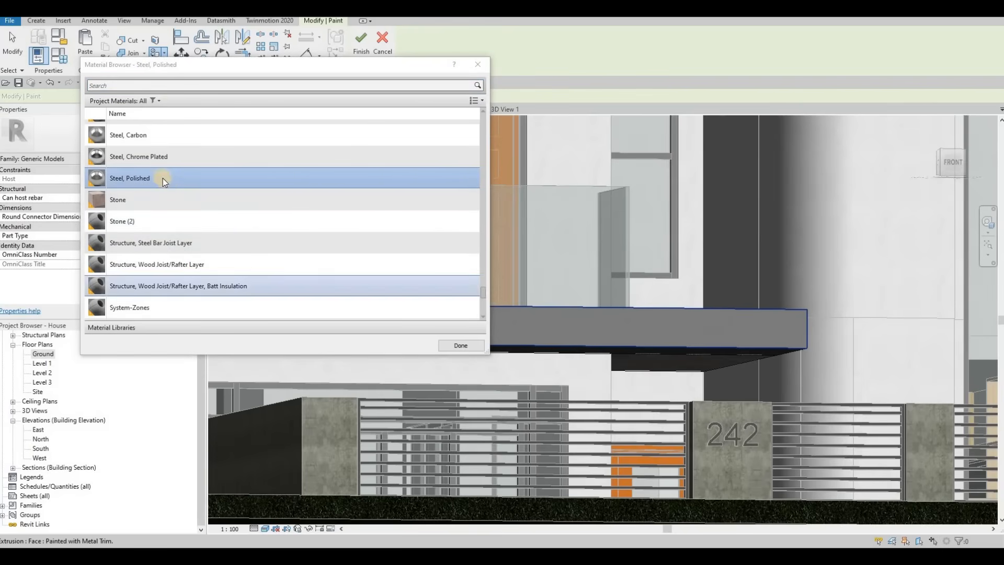
Paint the balcony slab's front edge face with Steel, Polished.
scroll(400, 328, down, 1)
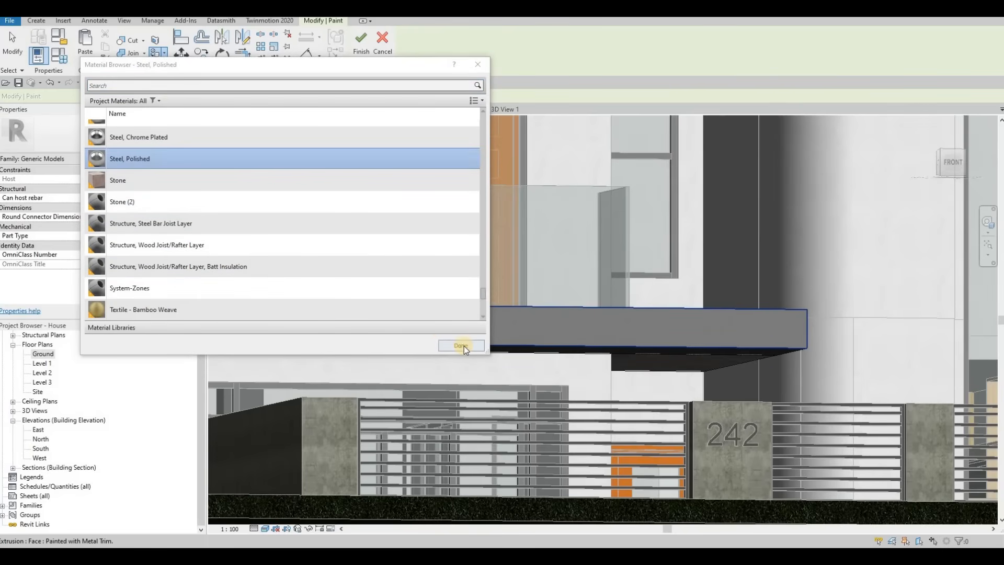
middle_drag(687, 333, 791, 276)
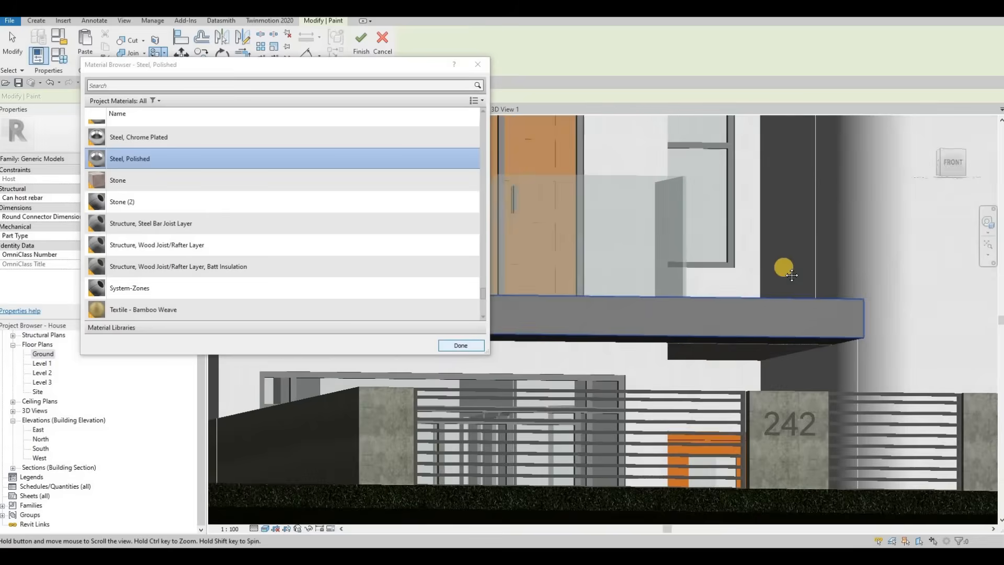
scroll(717, 309, up, 6)
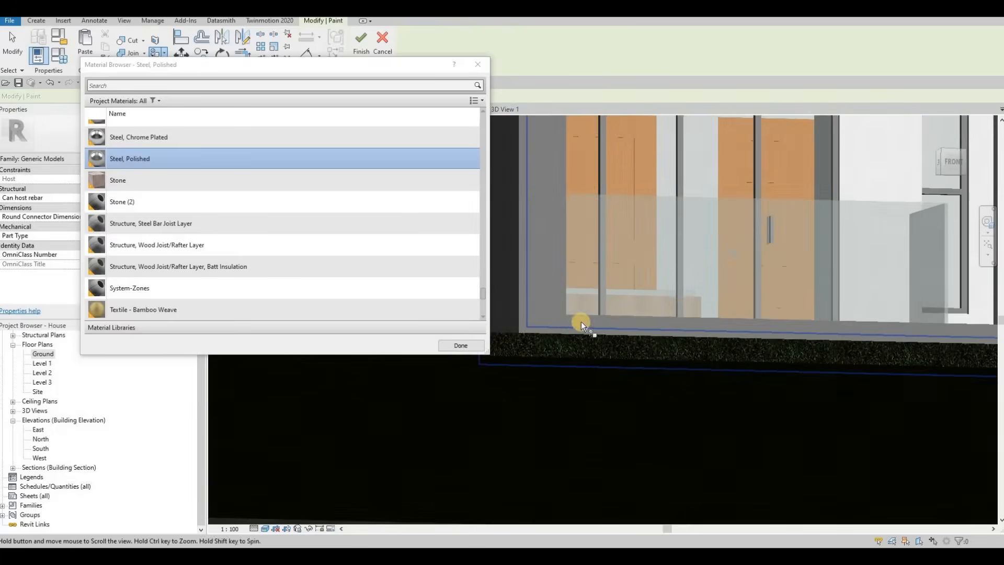
scroll(544, 328, up, 5)
click(625, 333)
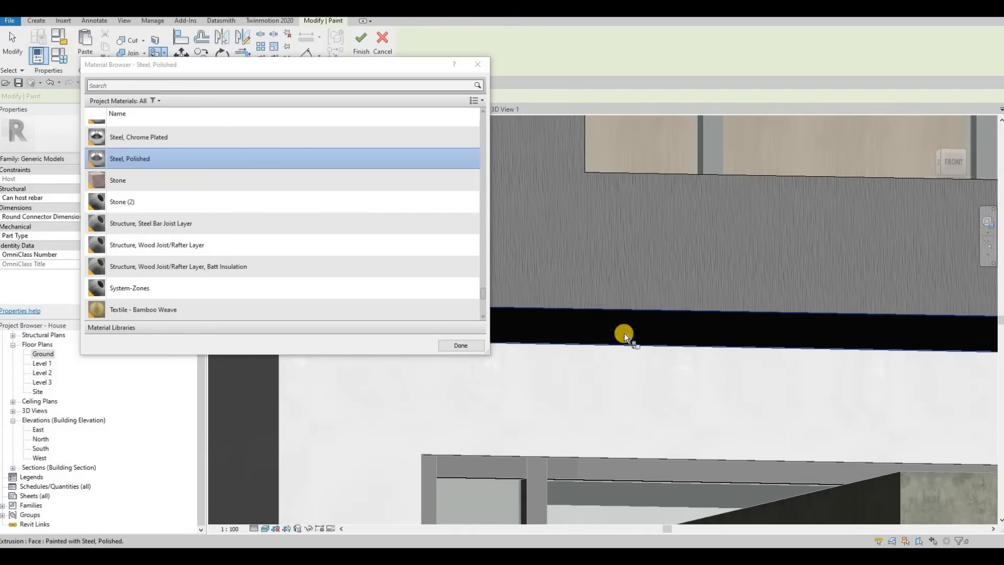
Paint the underside face of the balcony slab with Steel, Polished.
scroll(624, 333, down, 3)
middle_drag(805, 333, 636, 293)
scroll(635, 292, up, 2)
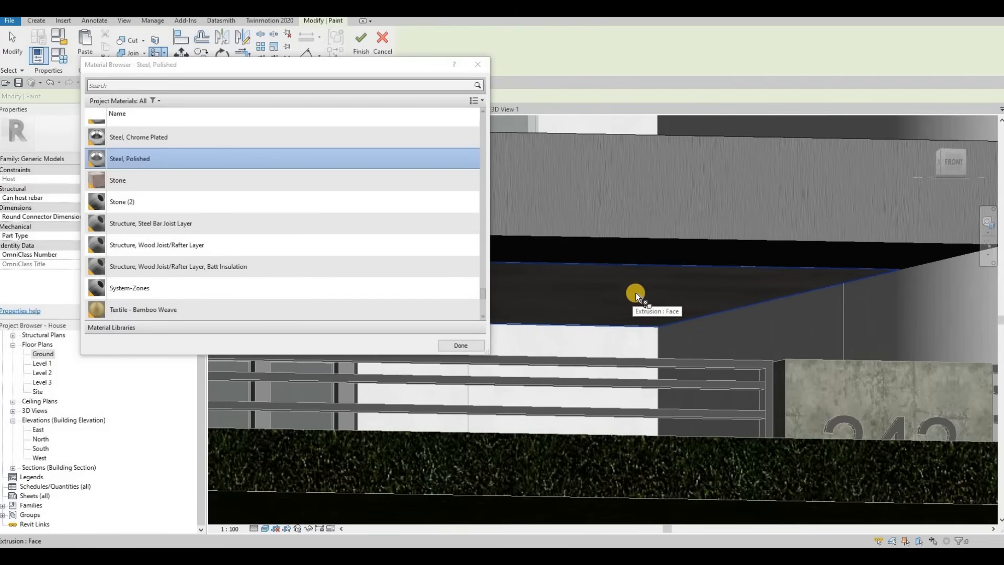
click(635, 293)
Paint the balcony slab's rear edge face with Steel, Polished.
scroll(632, 280, down, 5)
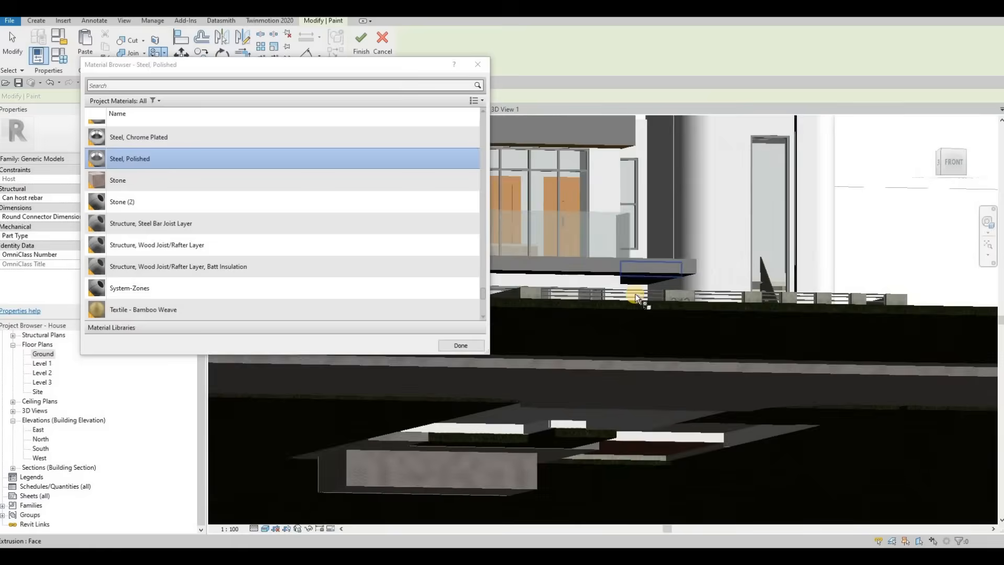
scroll(636, 294, down, 1)
middle_drag(635, 294, 999, 327)
scroll(810, 338, down, 3)
middle_drag(669, 322, 996, 303)
scroll(887, 351, down, 3)
shift+middle_drag(803, 324, 811, 363)
scroll(810, 361, up, 3)
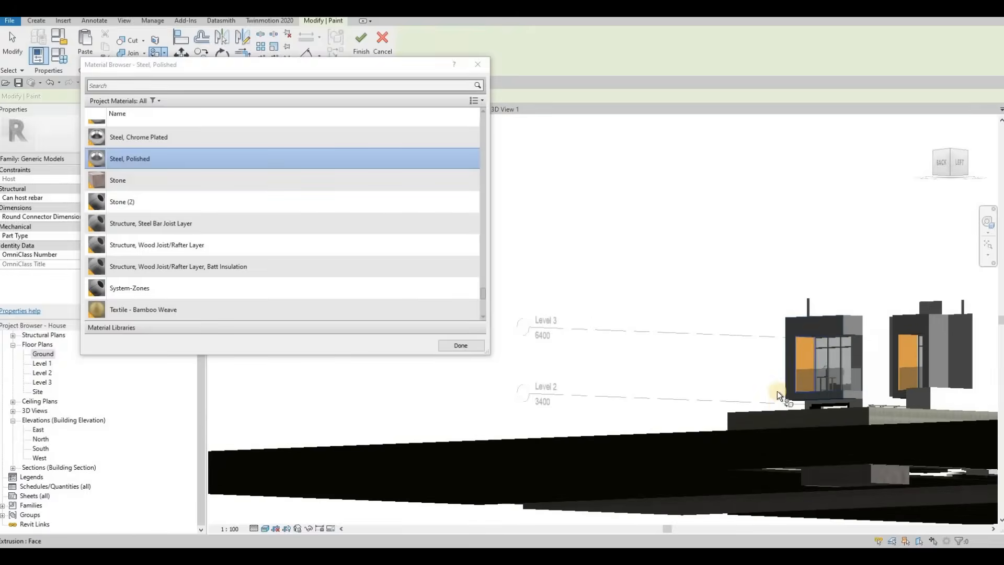
scroll(777, 392, up, 4)
shift+middle_drag(780, 406, 654, 357)
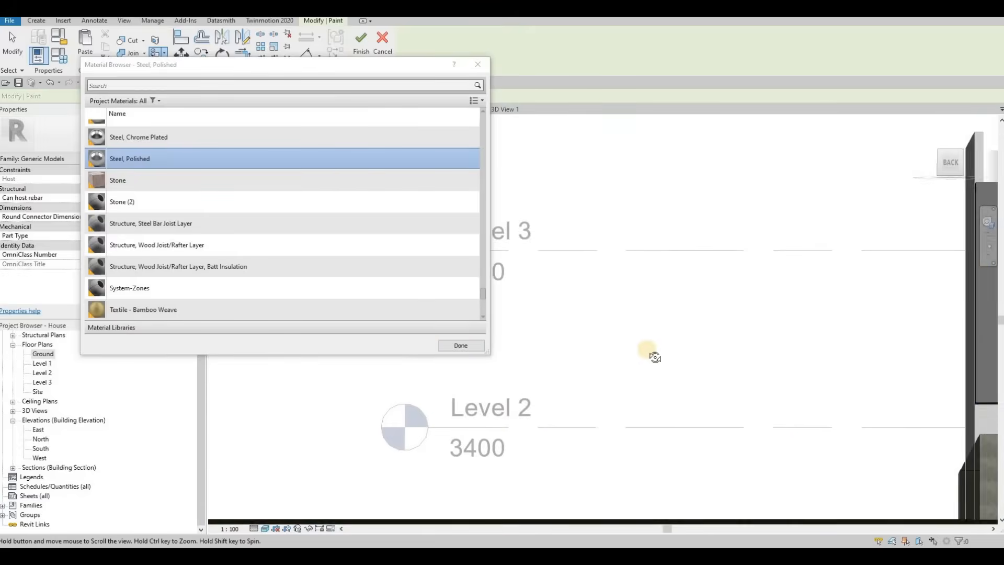
middle_drag(983, 413, 650, 403)
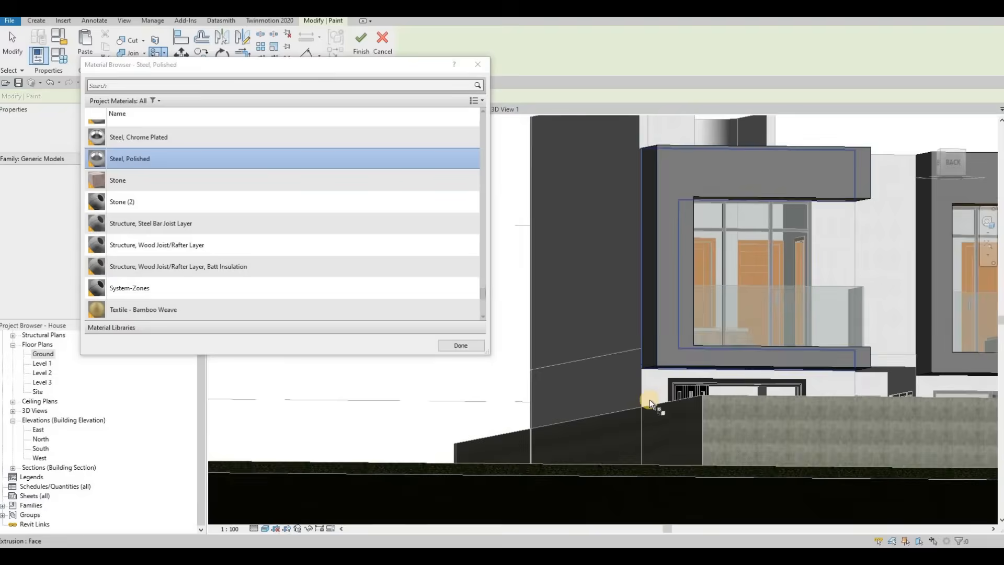
scroll(644, 393, up, 5)
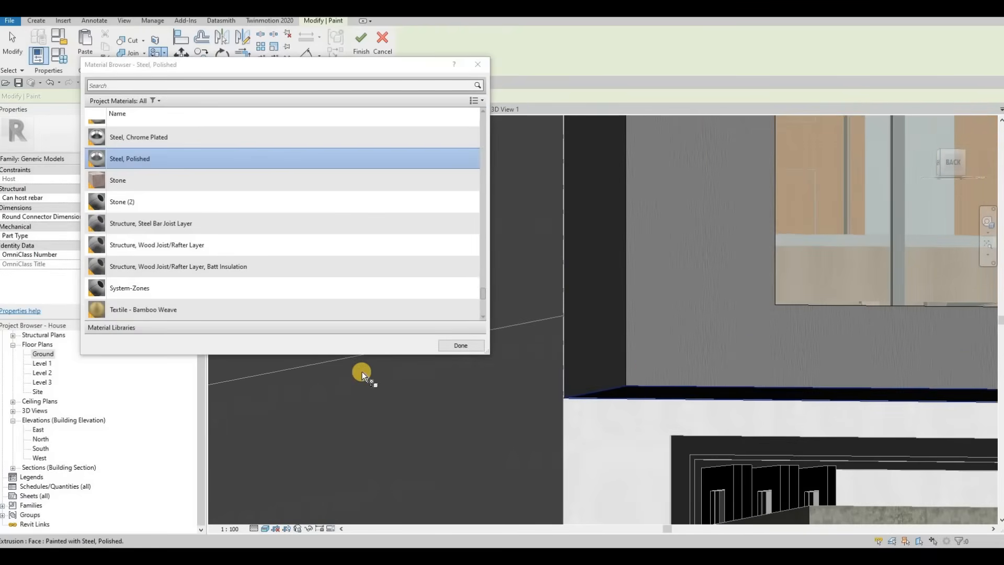
scroll(619, 376, down, 4)
middle_drag(889, 379, 642, 384)
scroll(631, 384, up, 4)
click(631, 383)
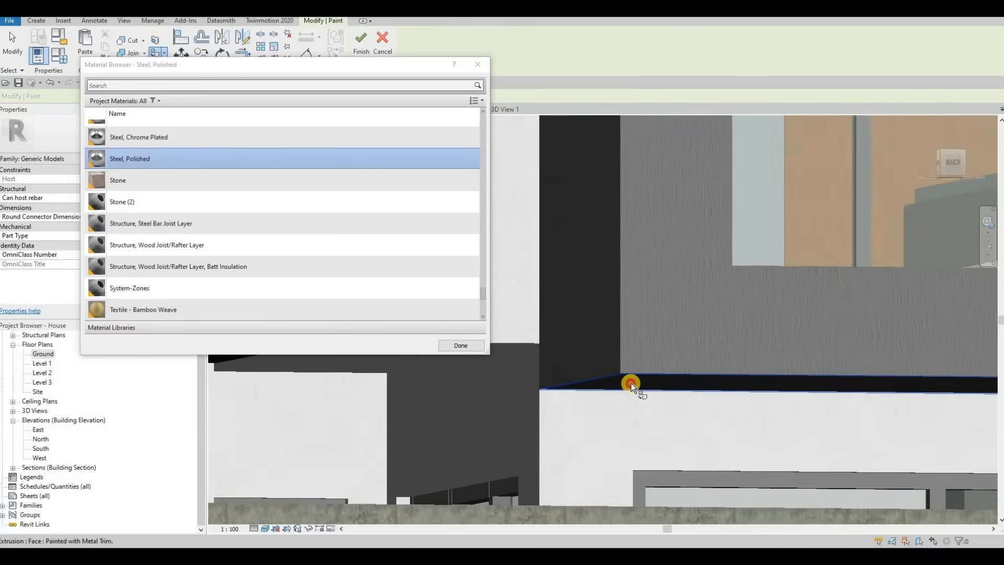
Close the material browser and finish the balcony's in-place model.
scroll(651, 351, down, 6)
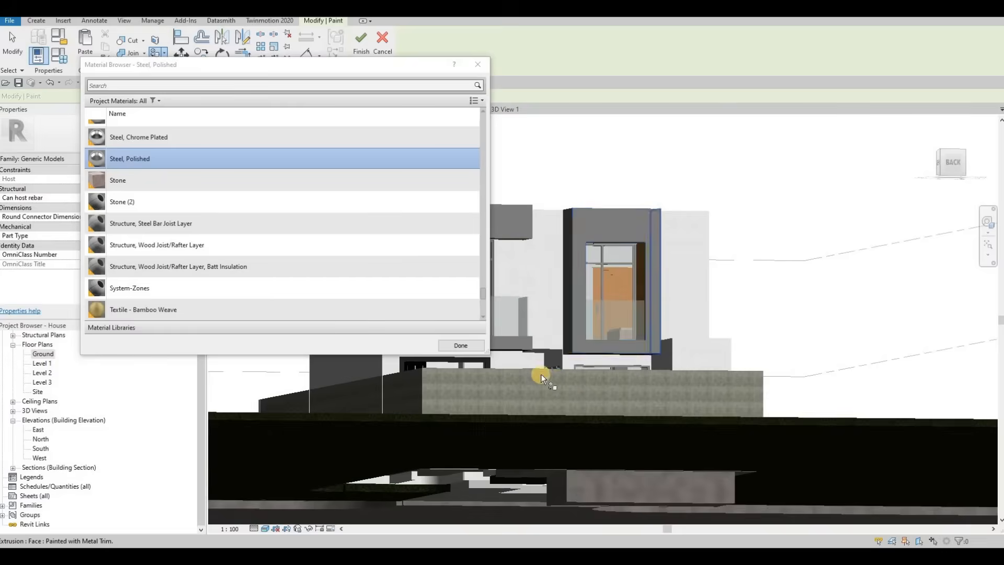
shift+middle_drag(763, 376, 470, 389)
middle_drag(471, 390, 262, 387)
middle_drag(685, 361, 103, 254)
middle_drag(774, 334, 413, 347)
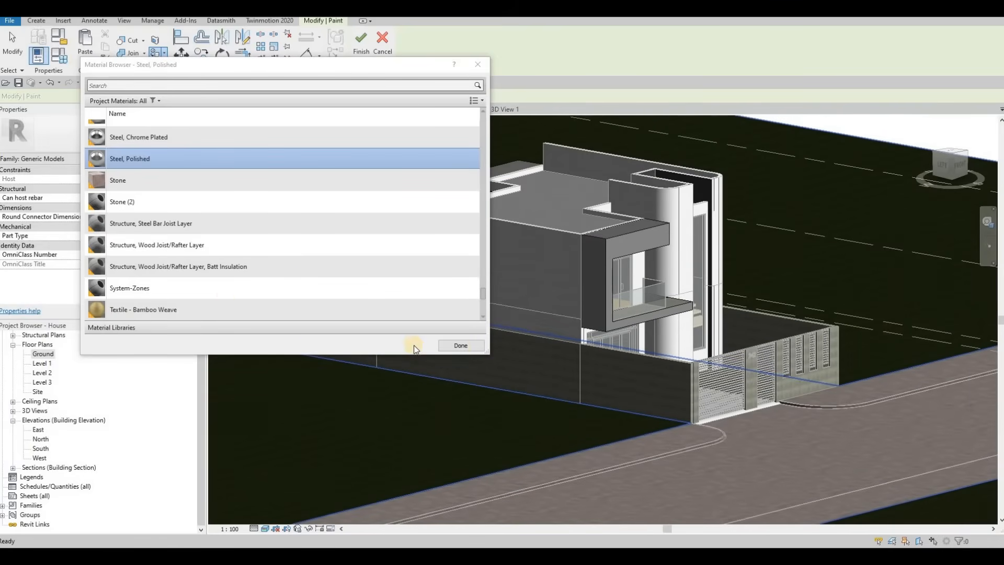
click(461, 347)
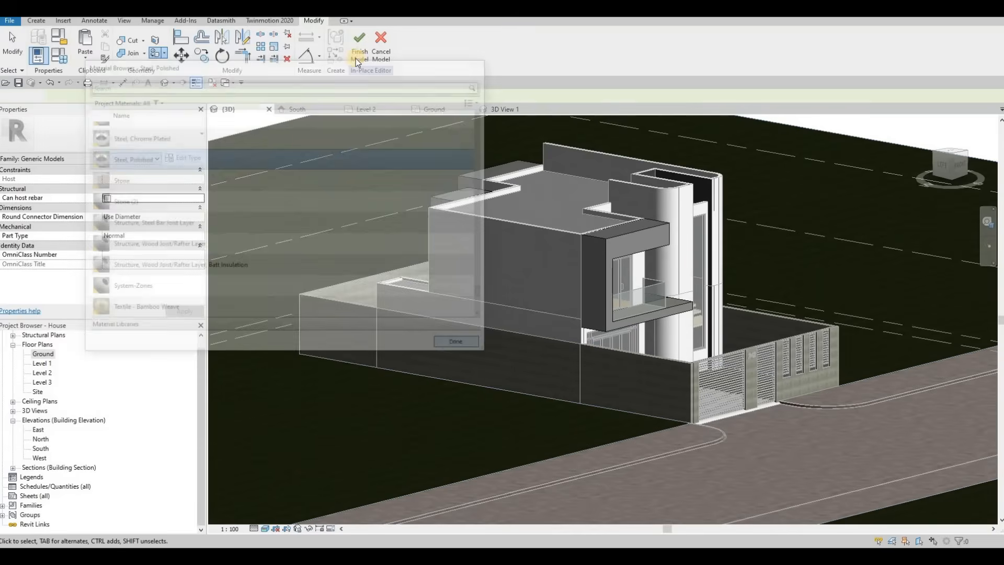
click(359, 54)
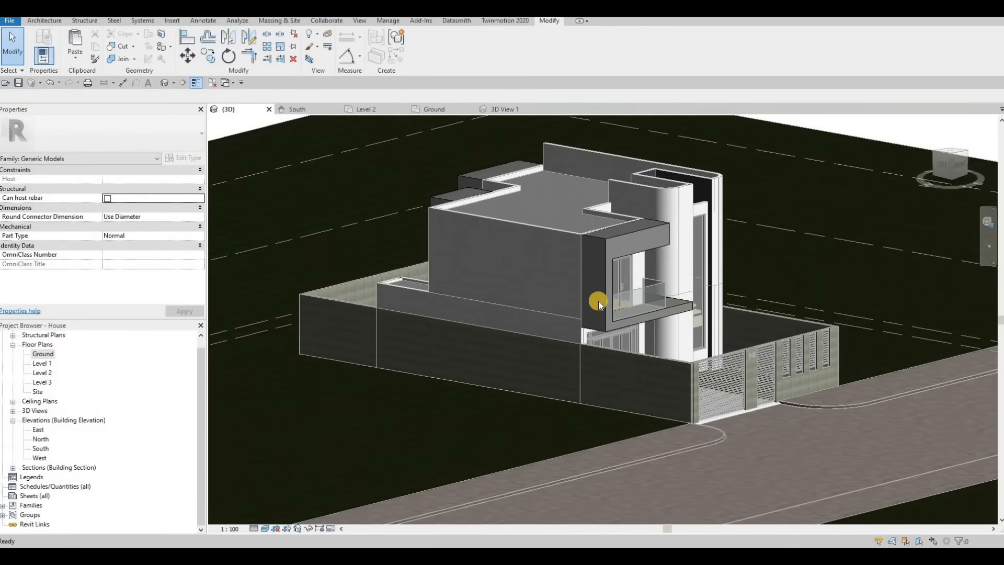
shift+middle_drag(598, 301, 439, 347)
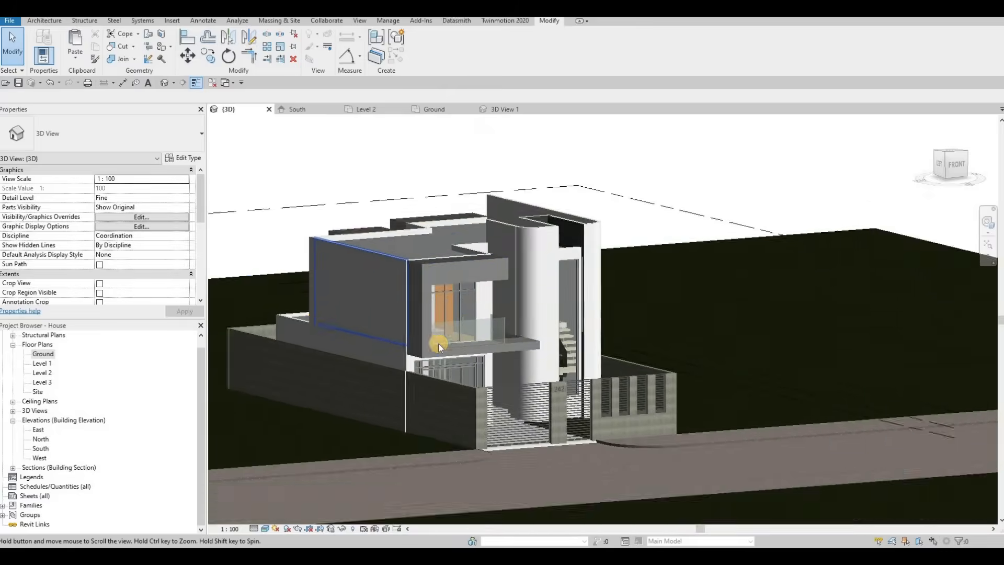
scroll(418, 346, up, 5)
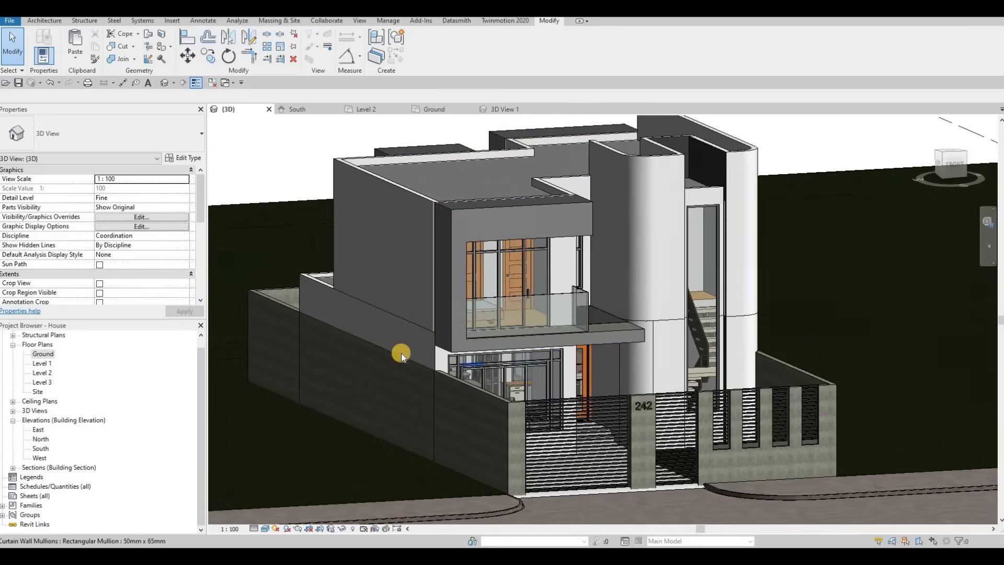
middle_drag(570, 393, 512, 426)
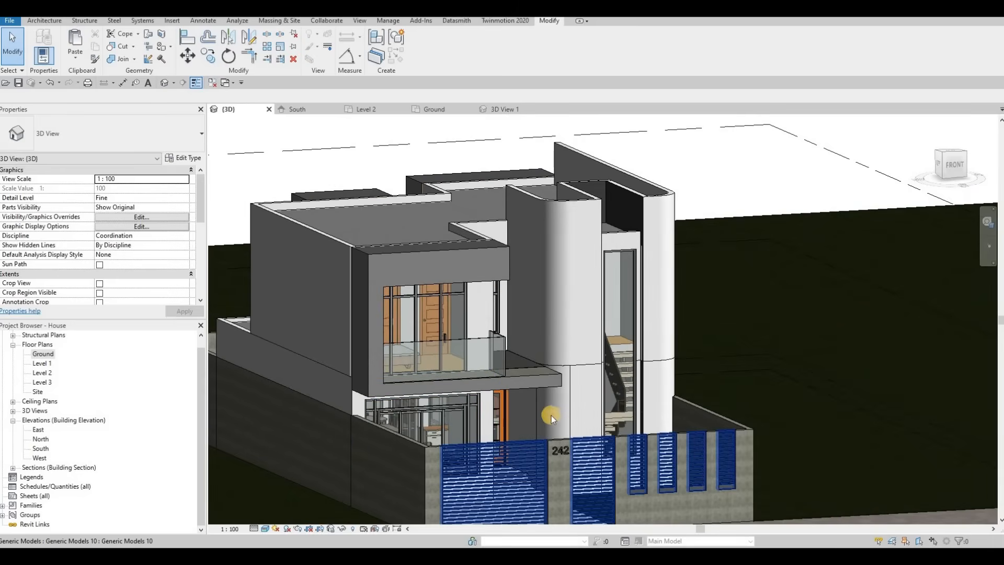
middle_drag(694, 482, 732, 472)
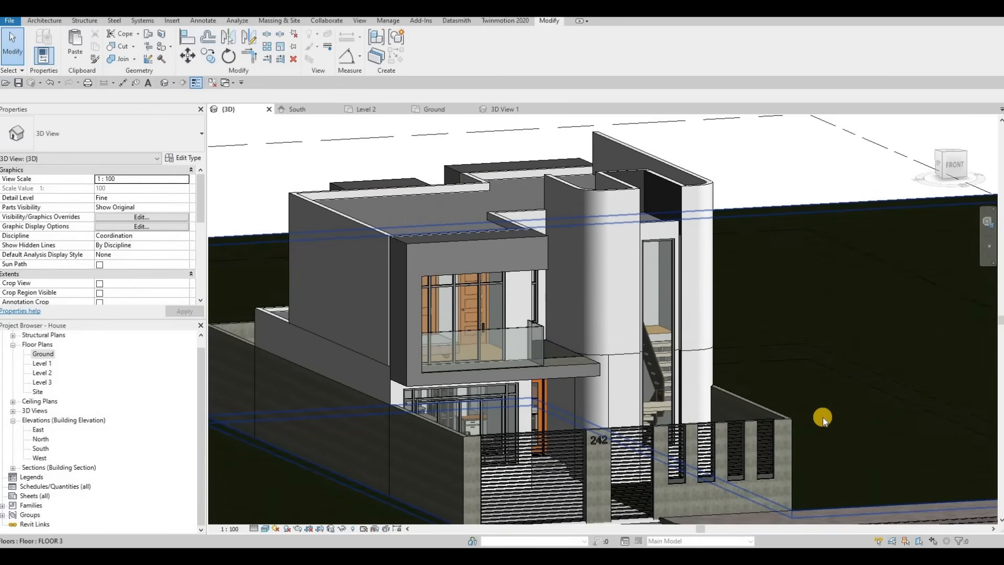